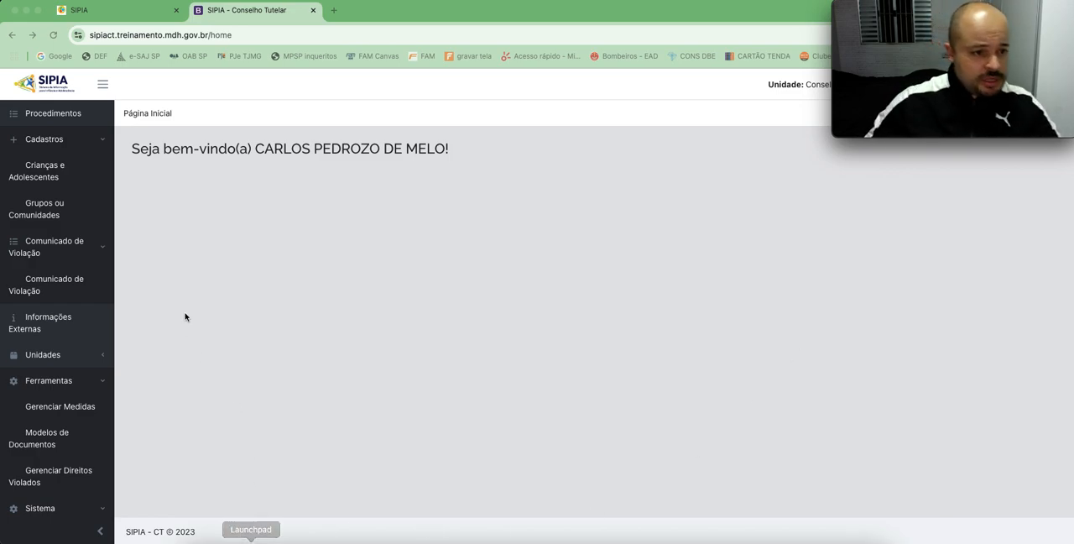
Step: Look over the SIPIA portal's training modules and the system's Procedimentos, Crianças e Adolescentes and Comunicado de Violação pages
{"action": "left_click", "coordinate": [102, 17]}
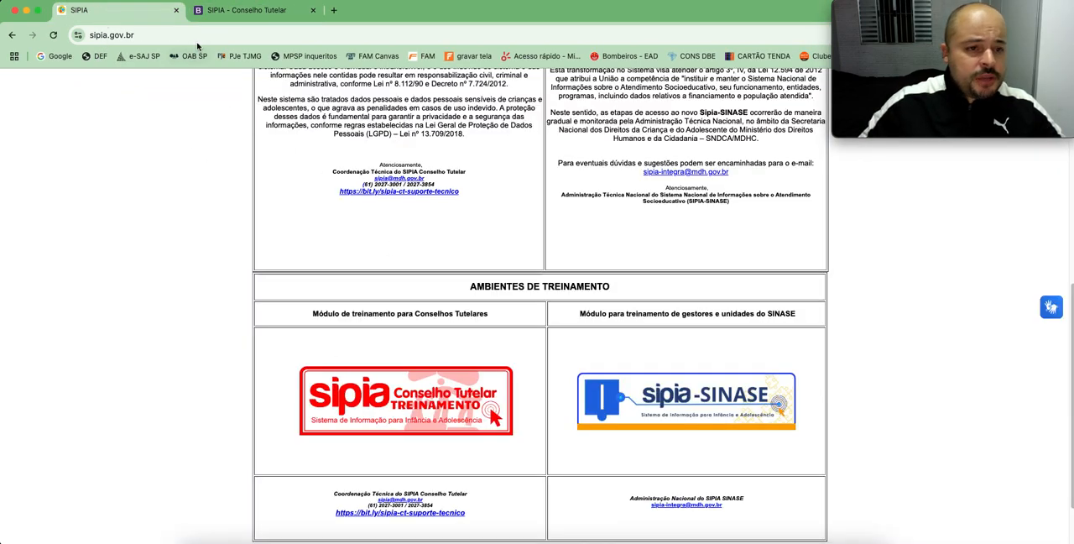
{"action": "left_click", "coordinate": [249, 11]}
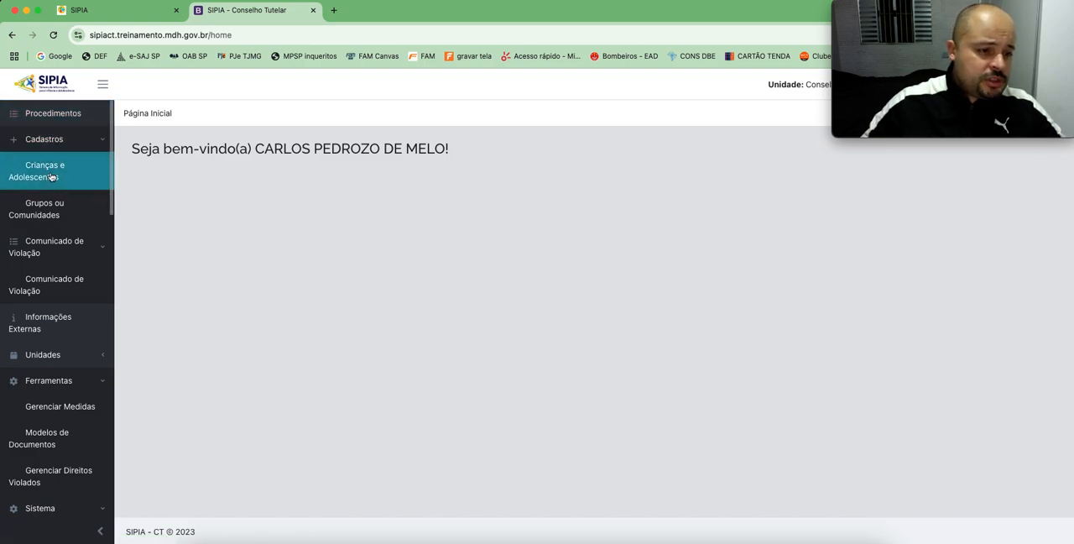
{"action": "left_click", "coordinate": [31, 113]}
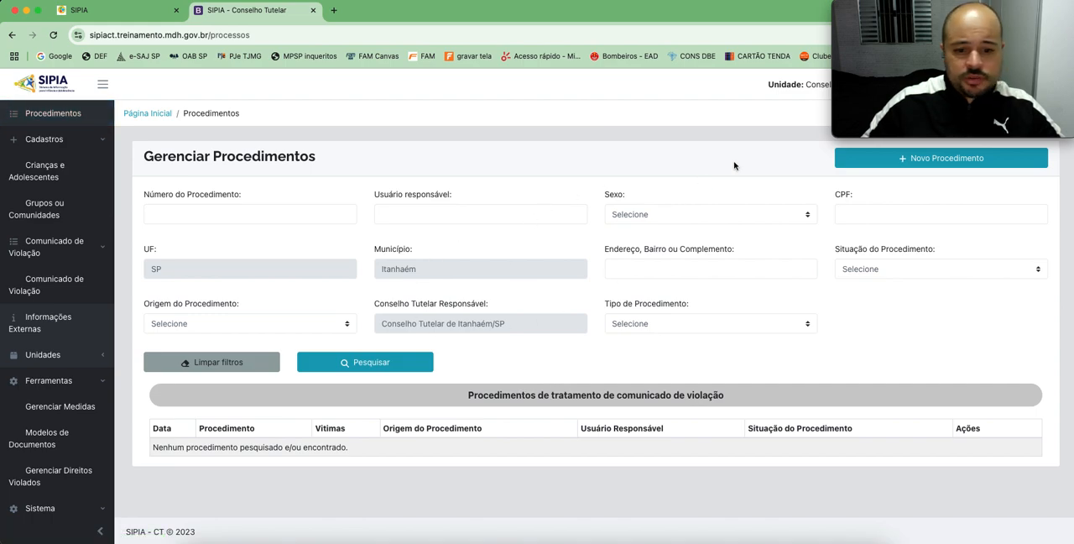
{"action": "left_click", "coordinate": [48, 171]}
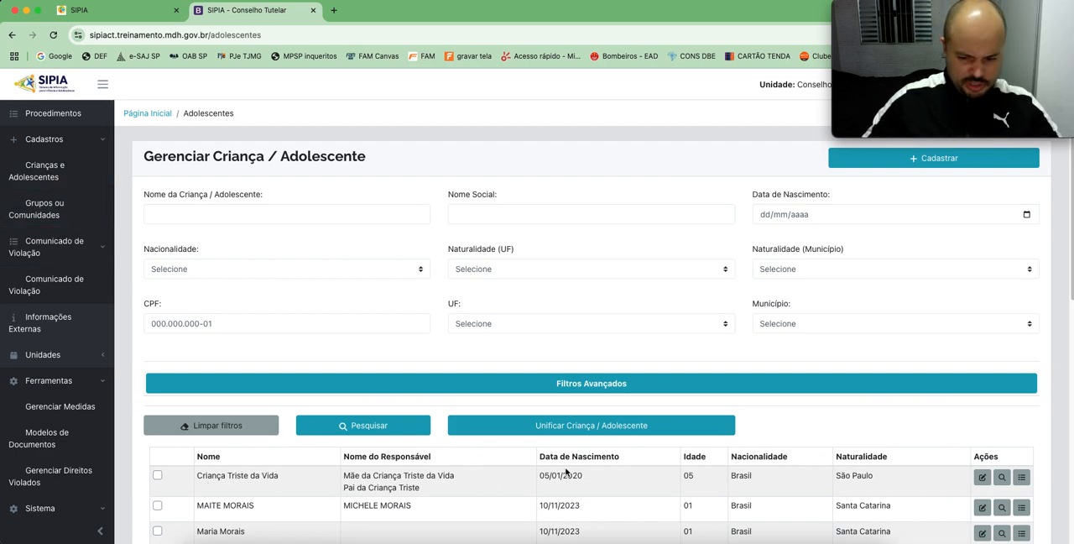
{"action": "left_click", "coordinate": [46, 287]}
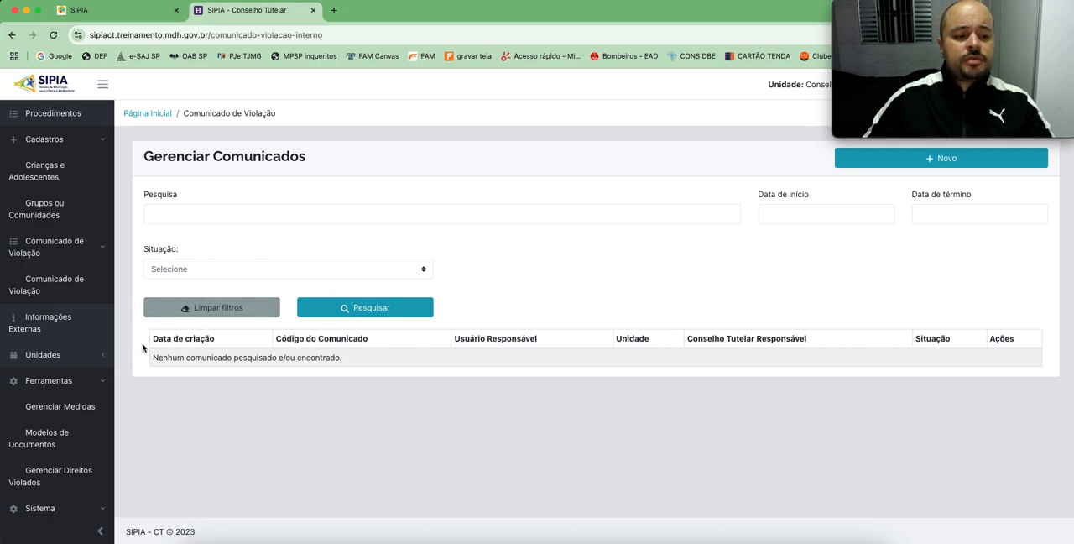
Step: Open the finalized record listed in Informações Externas and view the applicant's data
{"action": "left_click", "coordinate": [48, 323]}
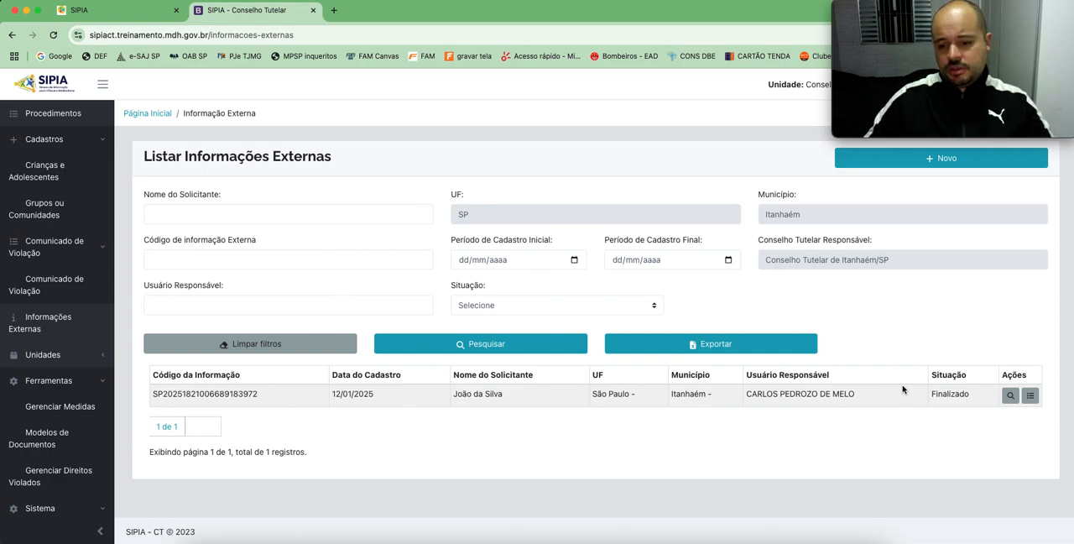
{"action": "left_click", "coordinate": [1009, 398]}
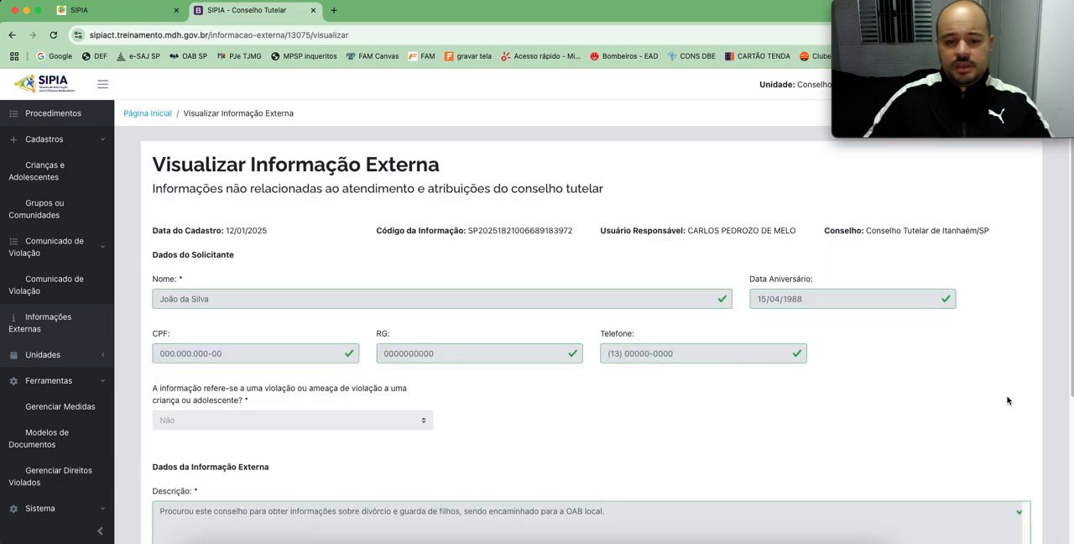
{"action": "scroll", "coordinate": [295, 319], "scroll_direction": "down", "scroll_amount": 2}
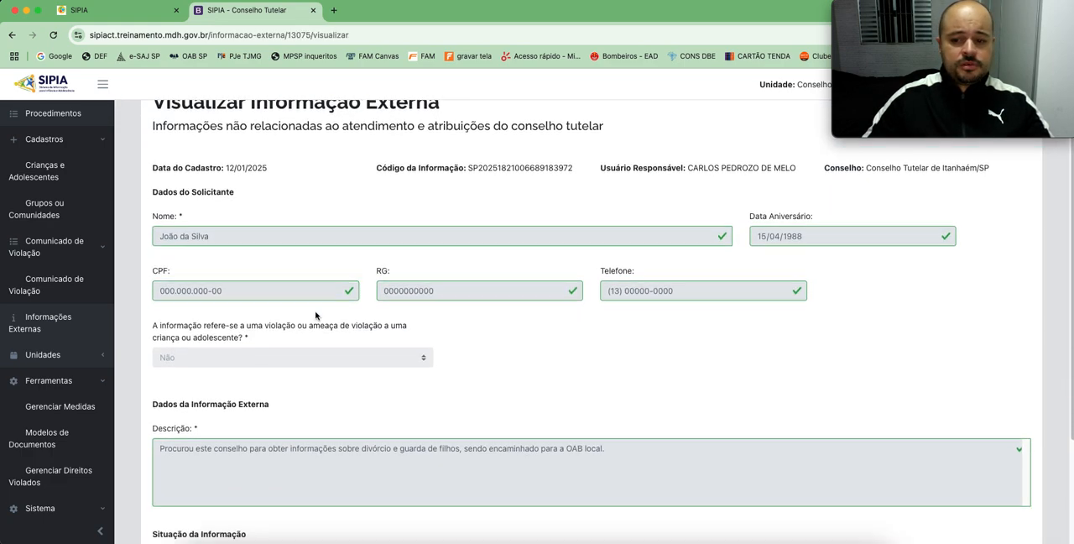
{"action": "scroll", "coordinate": [373, 305], "scroll_direction": "down", "scroll_amount": 2}
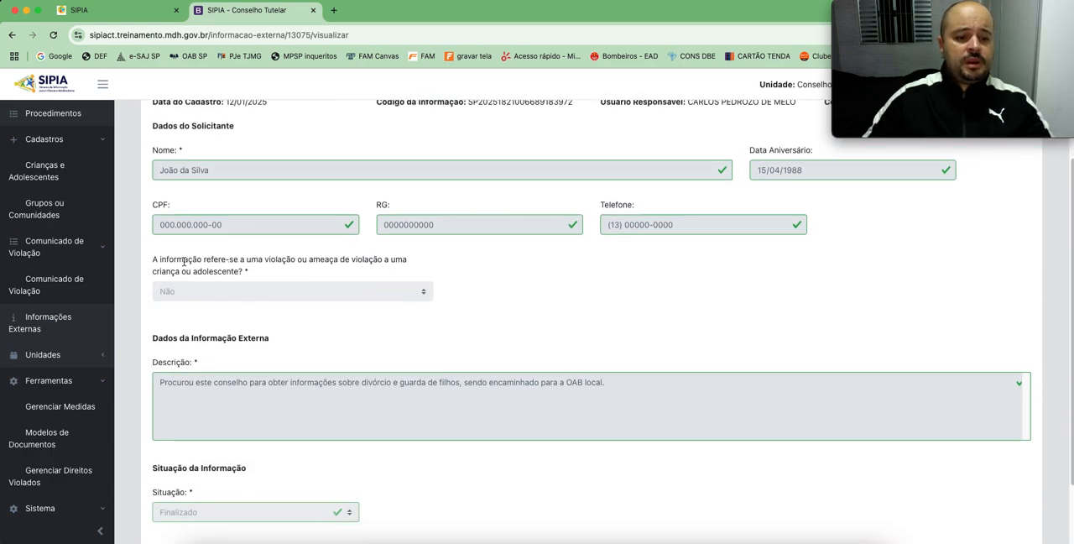
Step: Examine the violation question, the Descrição text and the Situação field of the external information record
{"action": "left_click_drag", "start_coordinate": [167, 259], "coordinate": [331, 275]}
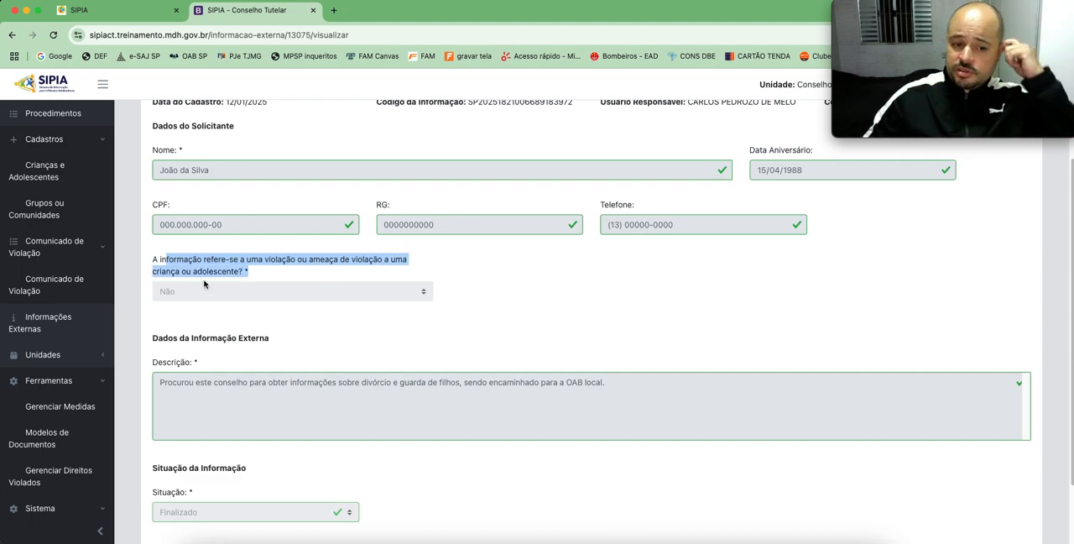
{"action": "scroll", "coordinate": [335, 350], "scroll_direction": "down", "scroll_amount": 1}
{"action": "left_click_drag", "start_coordinate": [178, 361], "coordinate": [579, 364]}
{"action": "left_click", "coordinate": [295, 364]}
{"action": "left_click", "coordinate": [297, 363]}
{"action": "left_click", "coordinate": [622, 364]}
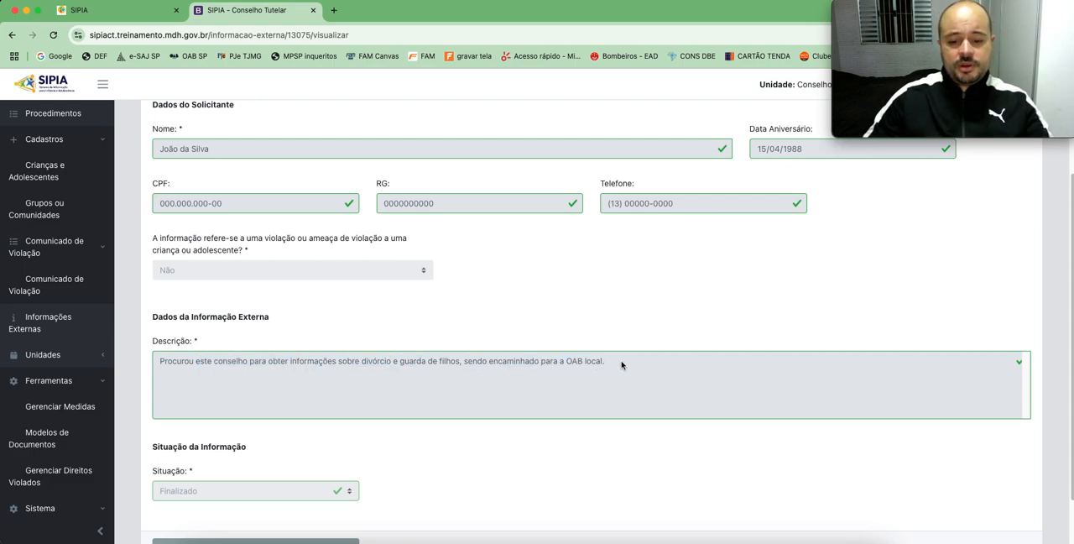
{"action": "scroll", "coordinate": [468, 395], "scroll_direction": "down", "scroll_amount": 2}
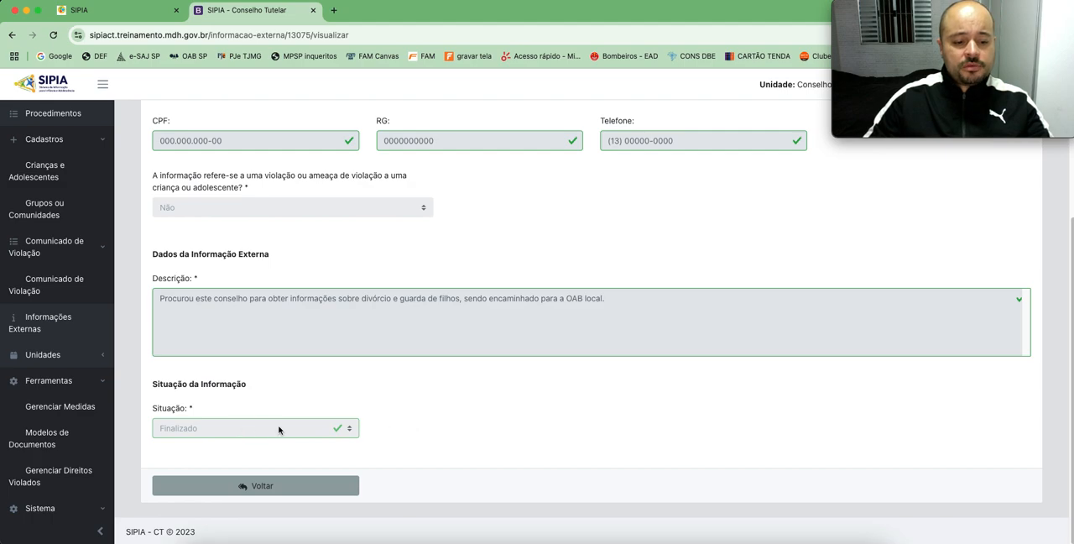
Step: Examine the information code, responsible user and council in the external information record's header
{"action": "scroll", "coordinate": [403, 354], "scroll_direction": "up", "scroll_amount": 5}
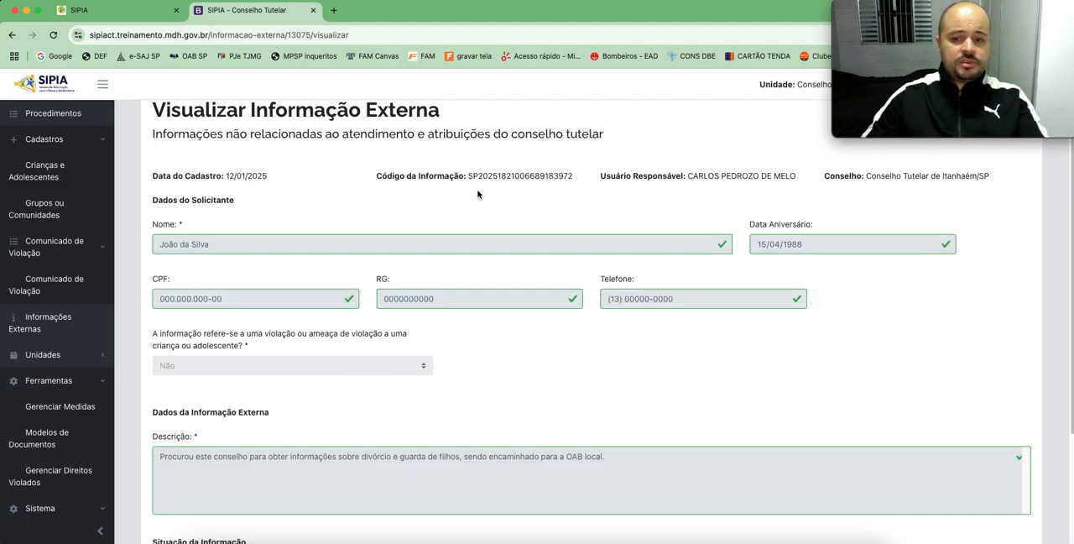
{"action": "left_click_drag", "start_coordinate": [466, 173], "coordinate": [560, 173]}
{"action": "left_click", "coordinate": [575, 210]}
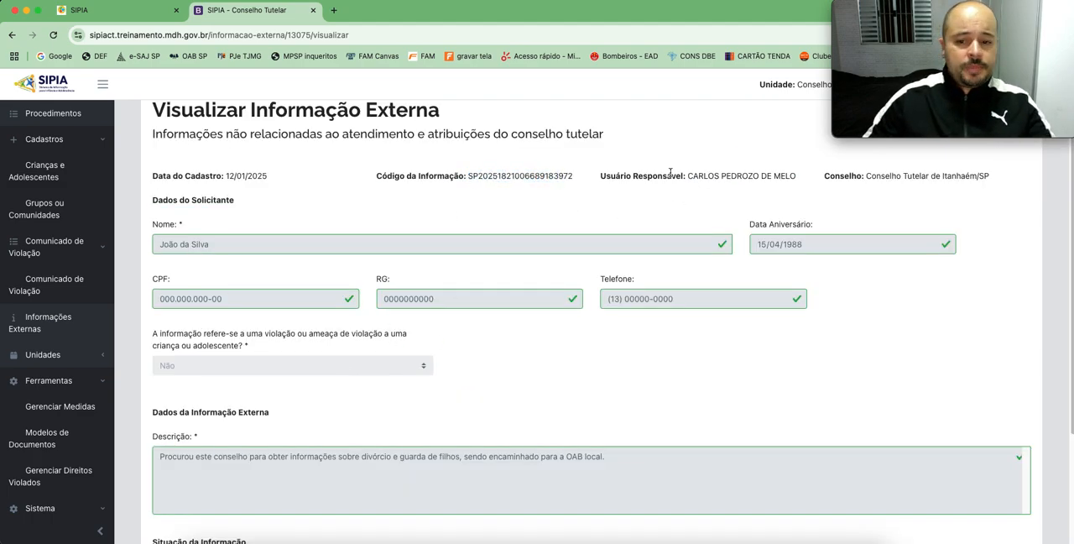
{"action": "left_click_drag", "start_coordinate": [685, 176], "coordinate": [792, 178]}
{"action": "left_click", "coordinate": [825, 203]}
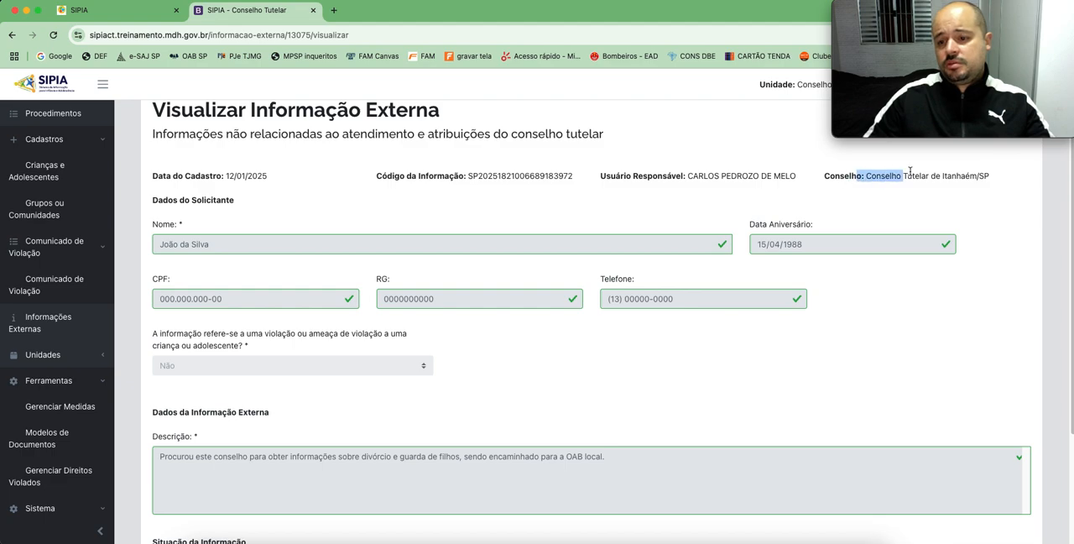
{"action": "left_click_drag", "start_coordinate": [903, 172], "coordinate": [992, 178]}
{"action": "left_click", "coordinate": [370, 192]}
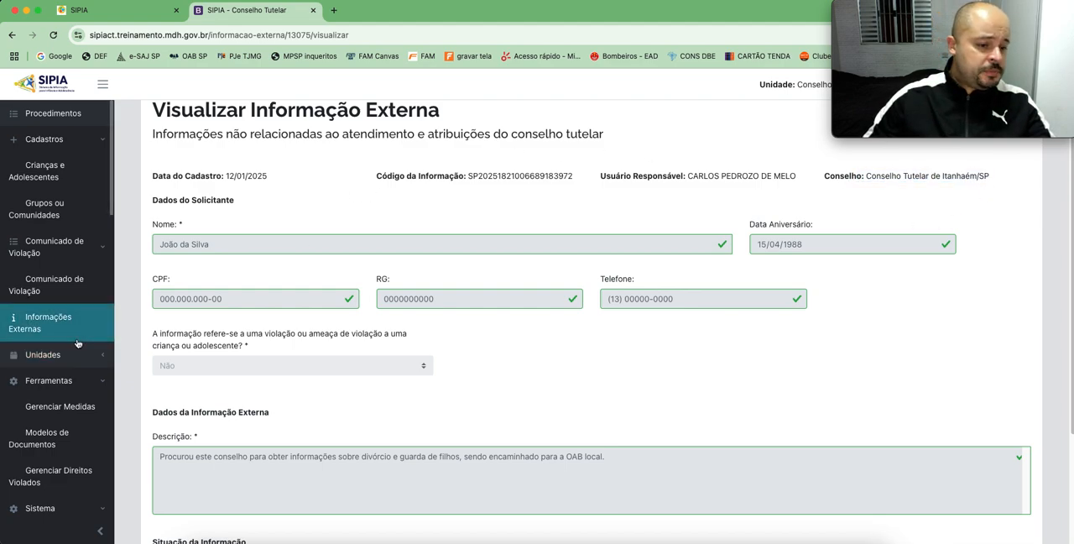
Step: Browse the list of protective measures in Gerenciar Medidas down to the end of its first page
{"action": "scroll", "coordinate": [77, 348], "scroll_direction": "down", "scroll_amount": 2}
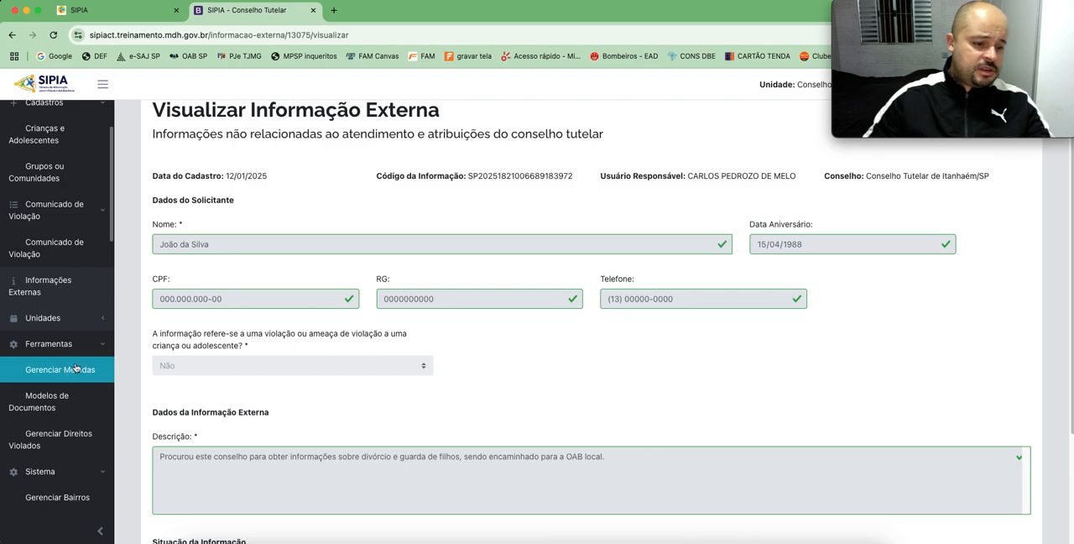
{"action": "left_click", "coordinate": [75, 367]}
{"action": "scroll", "coordinate": [336, 419], "scroll_direction": "down", "scroll_amount": 1}
{"action": "scroll", "coordinate": [364, 441], "scroll_direction": "down", "scroll_amount": 5}
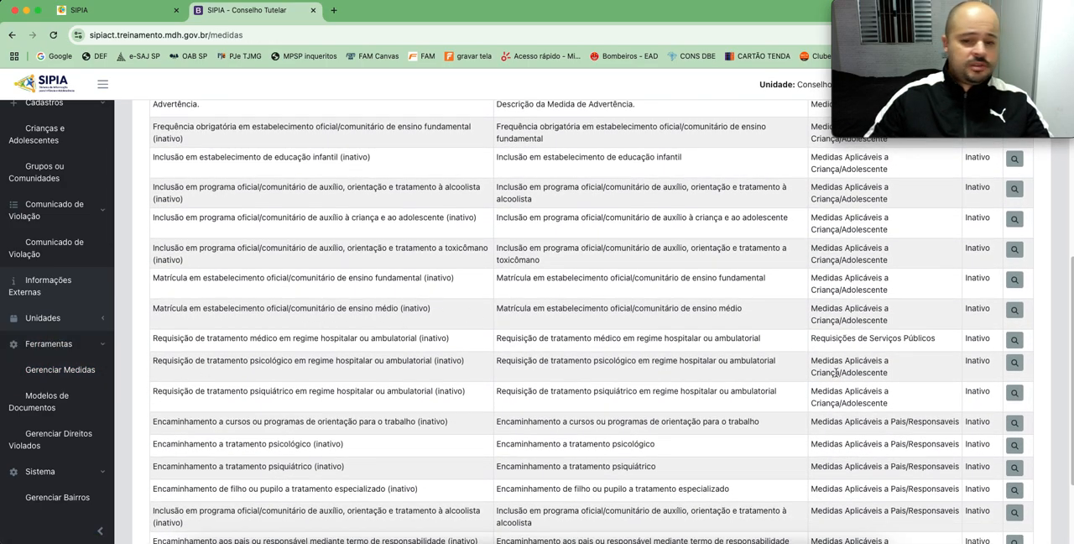
{"action": "scroll", "coordinate": [360, 341], "scroll_direction": "down", "scroll_amount": 3}
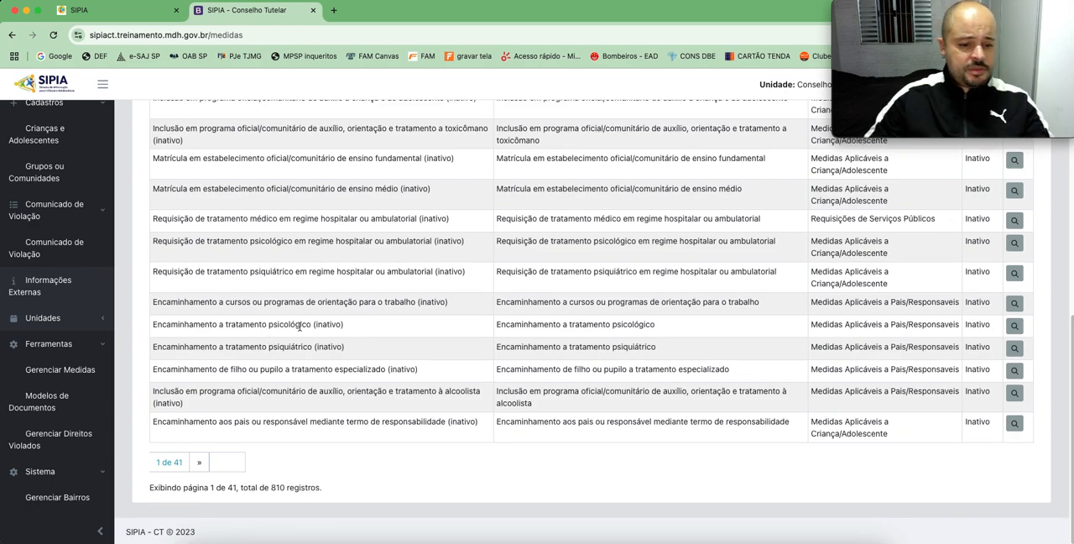
Step: Browse the Modelos de Documentos list and examine the Termo de Responsabilidade aos Pais ou Responsáveis entry
{"action": "left_click", "coordinate": [47, 406]}
{"action": "scroll", "coordinate": [194, 300], "scroll_direction": "down", "scroll_amount": 2}
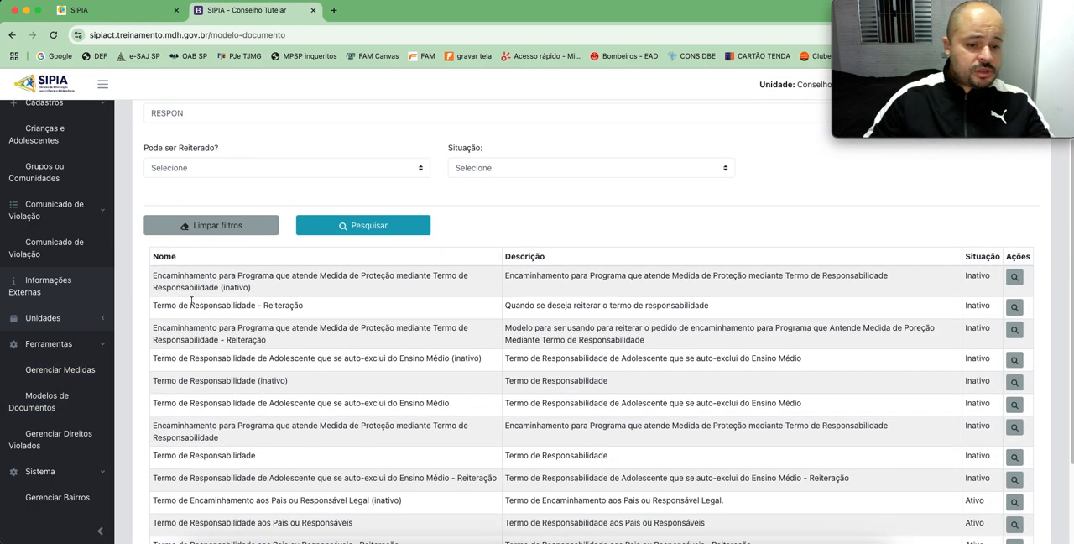
{"action": "scroll", "coordinate": [367, 325], "scroll_direction": "down", "scroll_amount": 2}
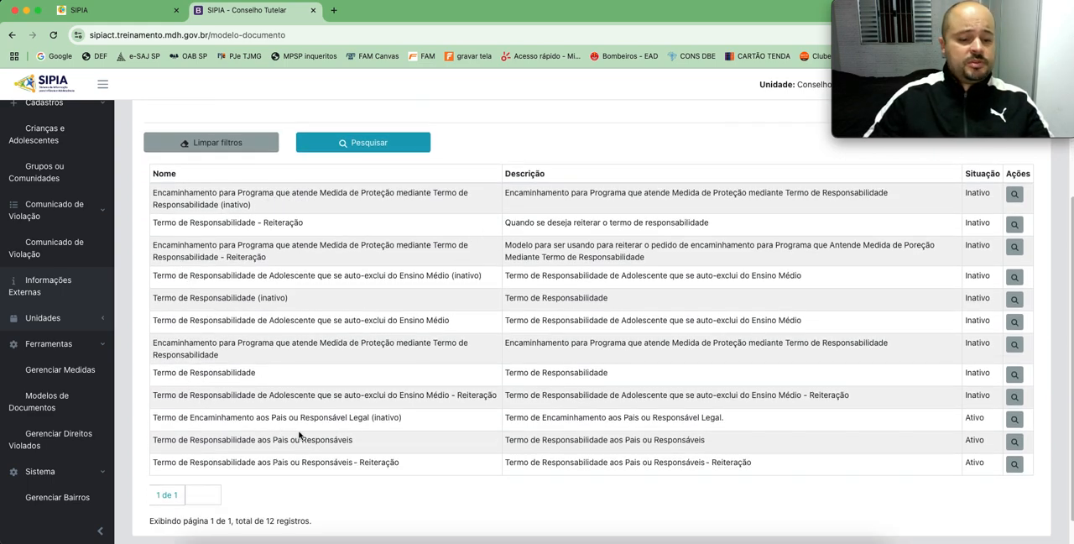
{"action": "left_click_drag", "start_coordinate": [168, 442], "coordinate": [362, 441]}
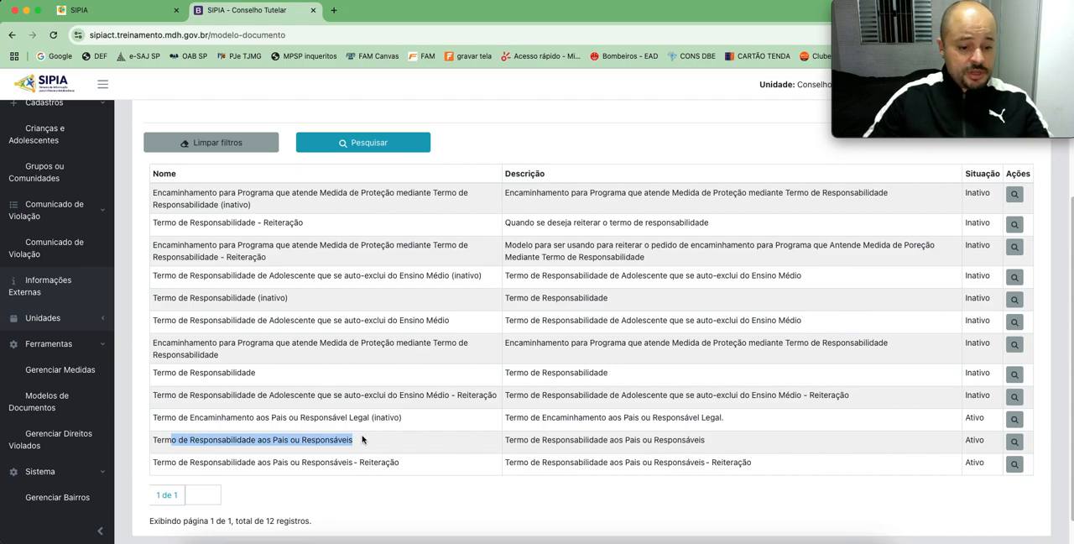
Step: View the Gerenciar Bairros page and look over the system's statistics and report options
{"action": "scroll", "coordinate": [64, 420], "scroll_direction": "down", "scroll_amount": 5}
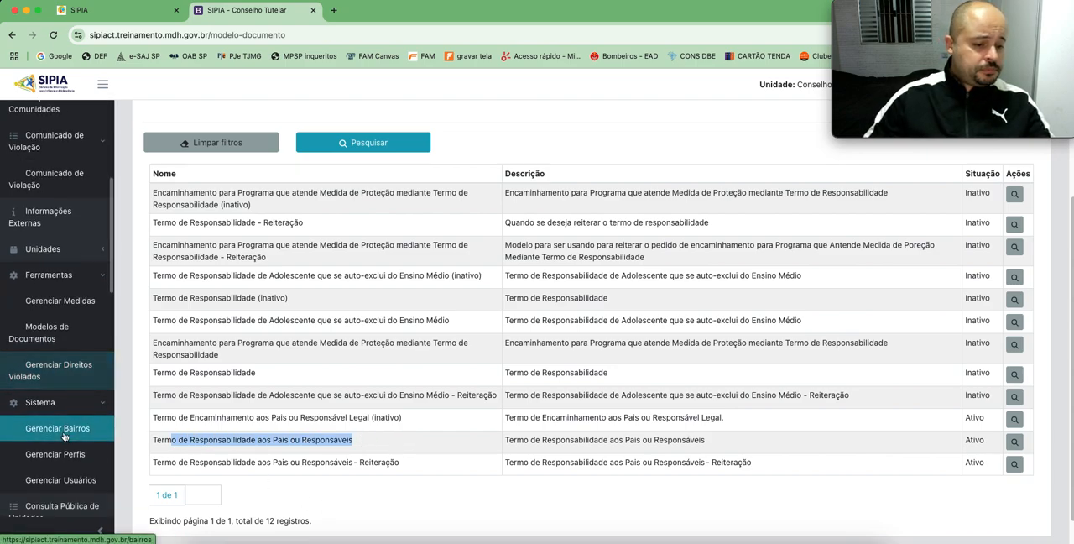
{"action": "left_click", "coordinate": [75, 292]}
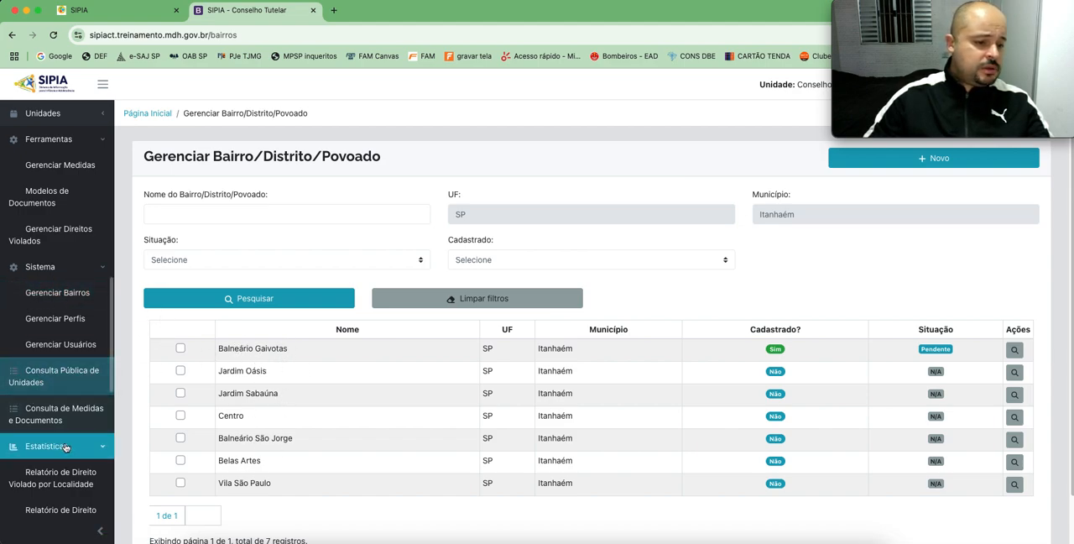
{"action": "scroll", "coordinate": [72, 436], "scroll_direction": "down", "scroll_amount": 1}
{"action": "scroll", "coordinate": [57, 426], "scroll_direction": "down", "scroll_amount": 1}
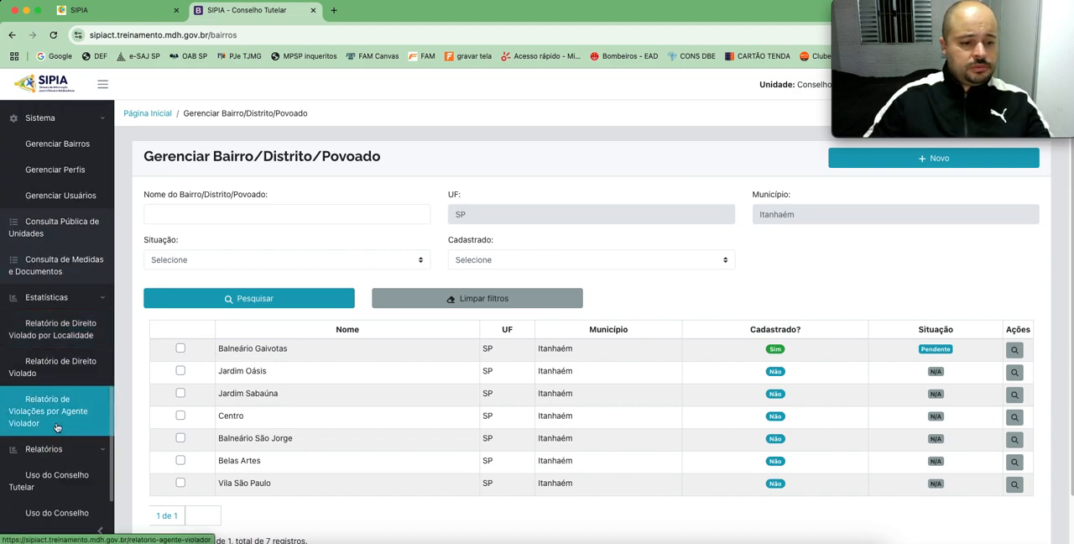
{"action": "scroll", "coordinate": [61, 431], "scroll_direction": "up", "scroll_amount": 2}
{"action": "scroll", "coordinate": [61, 432], "scroll_direction": "up", "scroll_amount": 4}
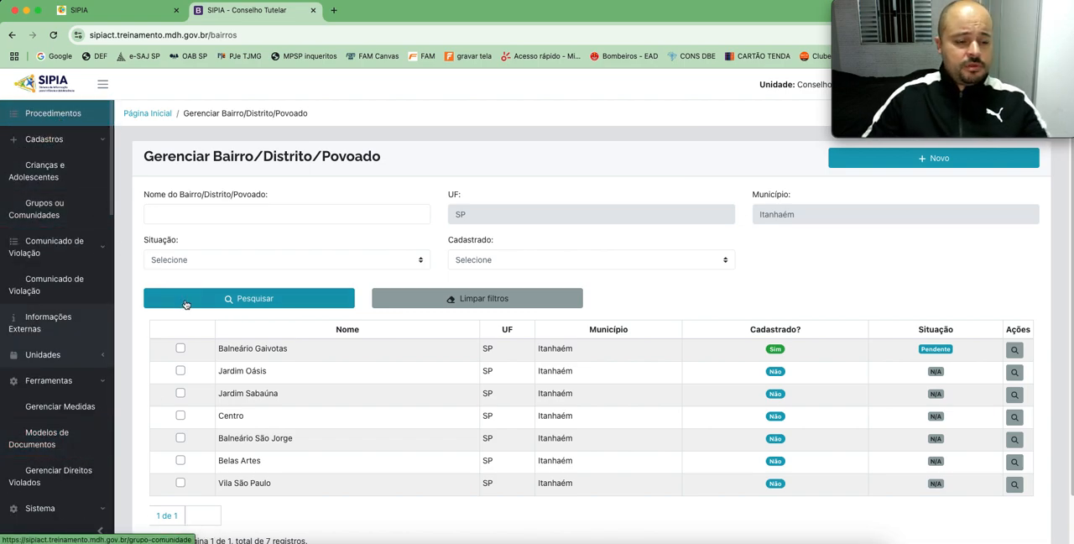
Step: Start registering a new Comunicado de Violação
{"action": "left_click", "coordinate": [88, 245]}
{"action": "left_click", "coordinate": [80, 245]}
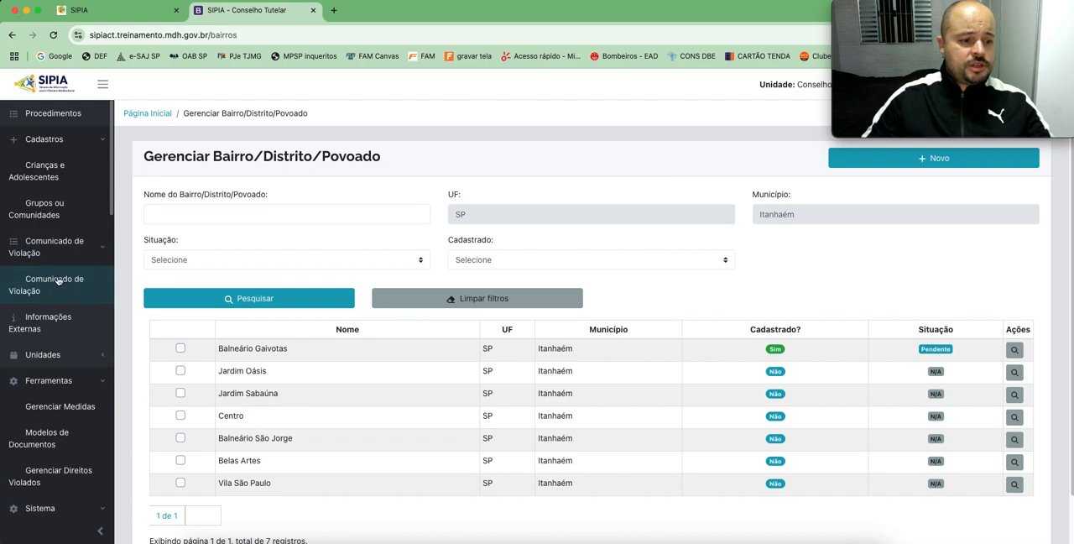
{"action": "left_click", "coordinate": [57, 281]}
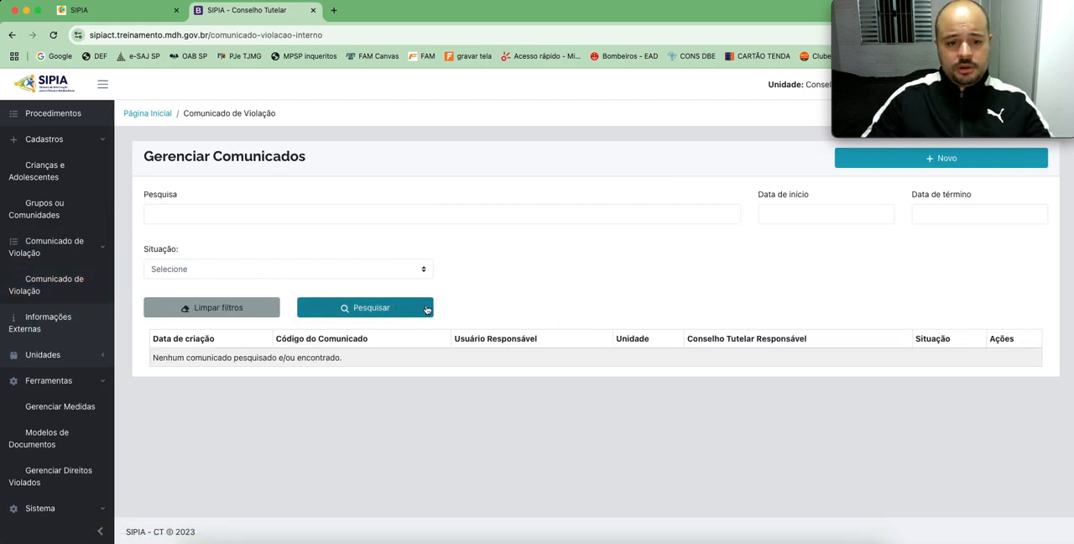
{"action": "left_click", "coordinate": [941, 161]}
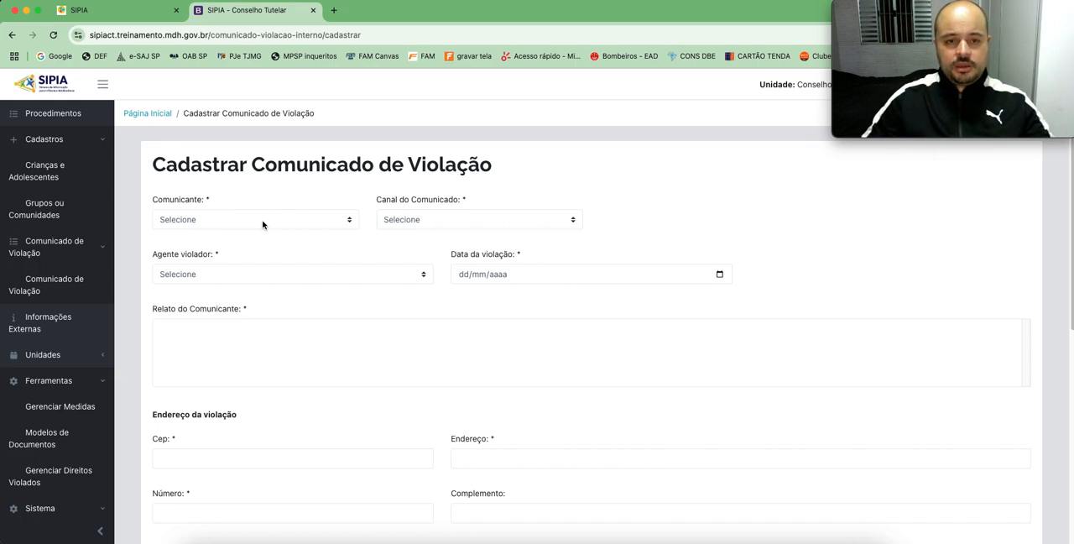
Step: Set Comunicante to Pessoa anônima and Canal do Comunicado to Disque 100, entering the Disque 100 complaint number
{"action": "left_click", "coordinate": [262, 223]}
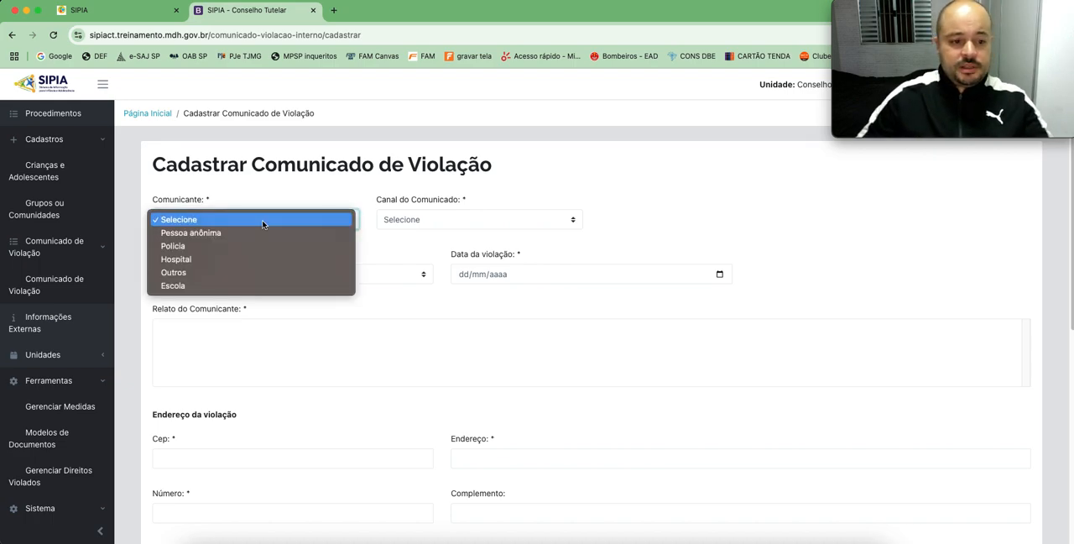
{"action": "left_click", "coordinate": [195, 235]}
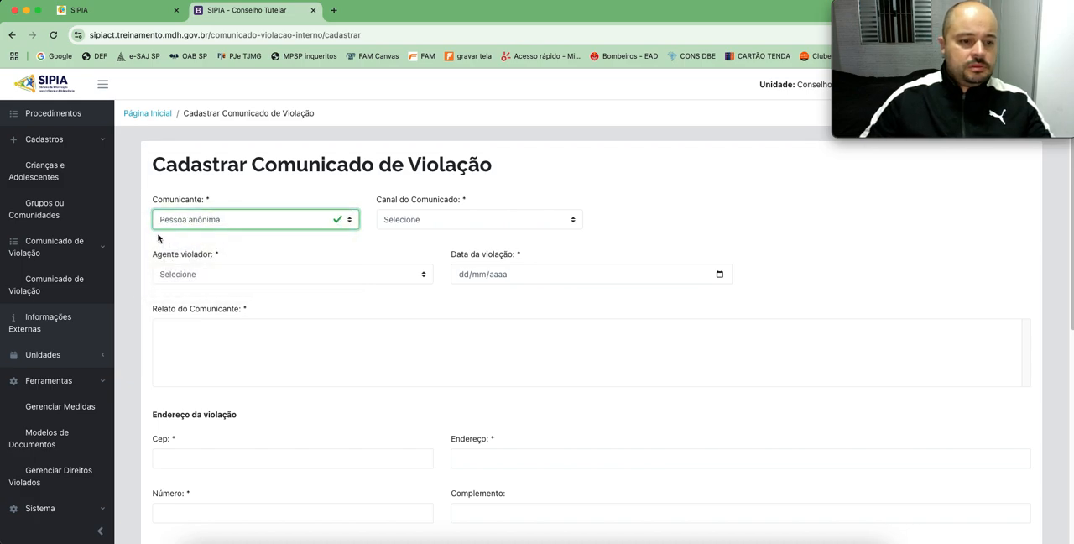
{"action": "left_click", "coordinate": [438, 222]}
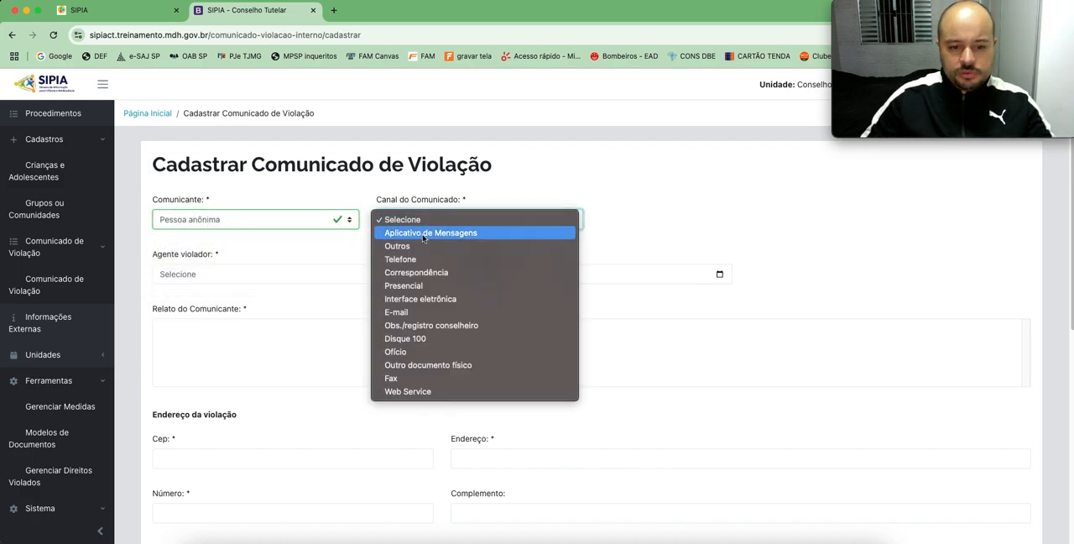
{"action": "left_click", "coordinate": [420, 340]}
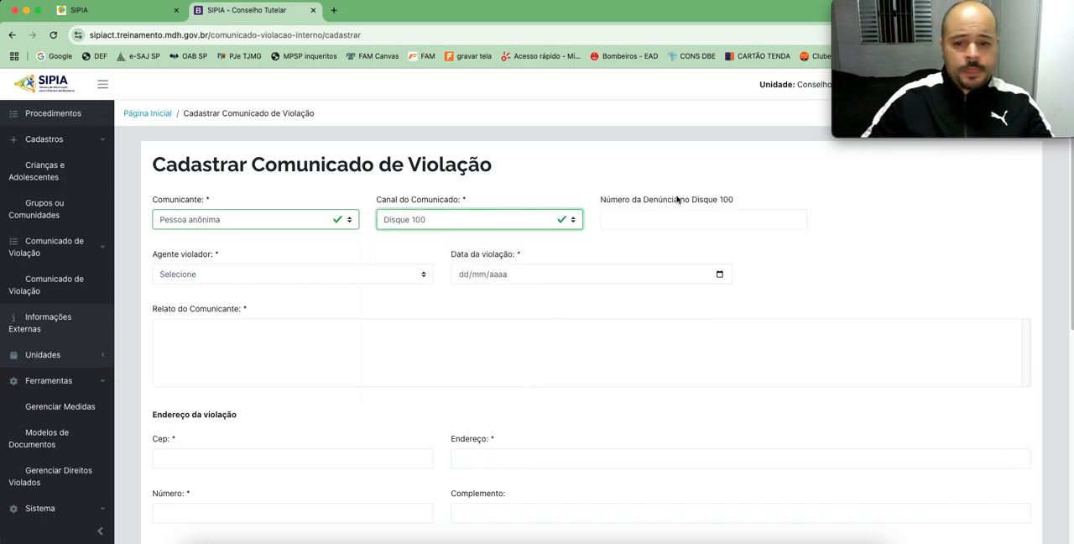
{"action": "left_click", "coordinate": [642, 222]}
{"action": "type", "text": "11111111"}
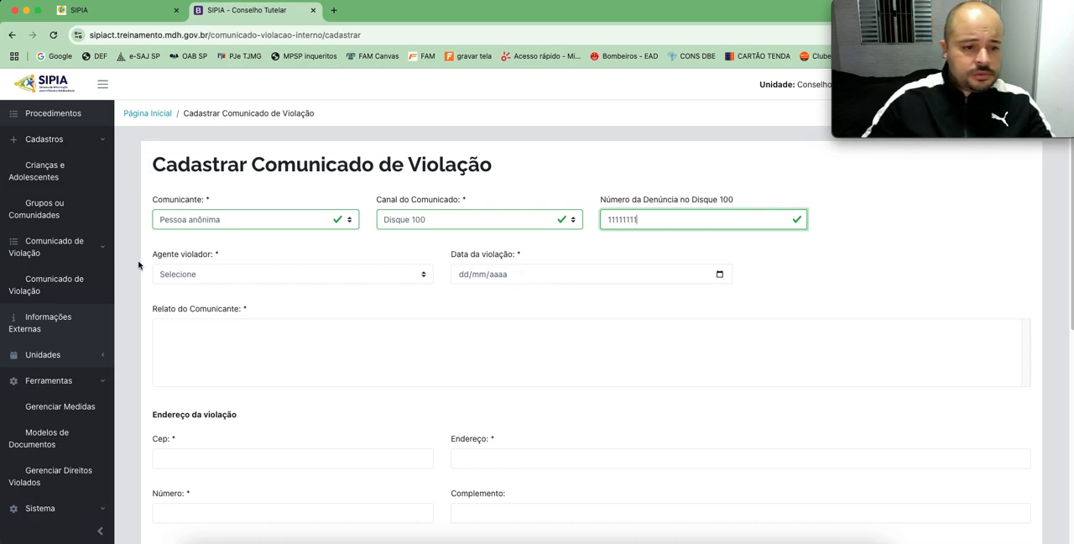
Step: Set Agente violador to Família and Data da violação to 05/01/2025
{"action": "left_click", "coordinate": [225, 274]}
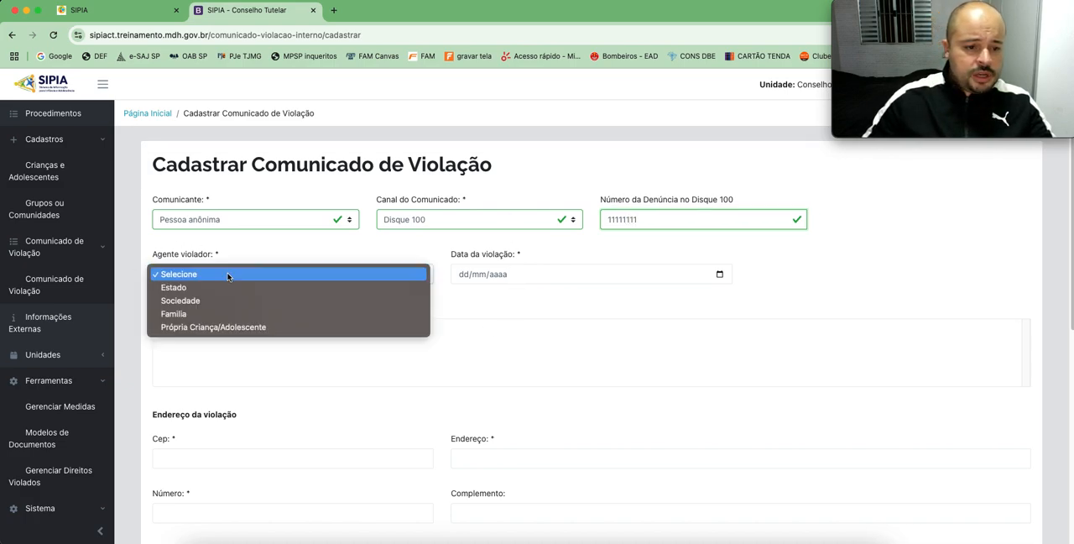
{"action": "left_click", "coordinate": [190, 314]}
{"action": "left_click", "coordinate": [459, 277]}
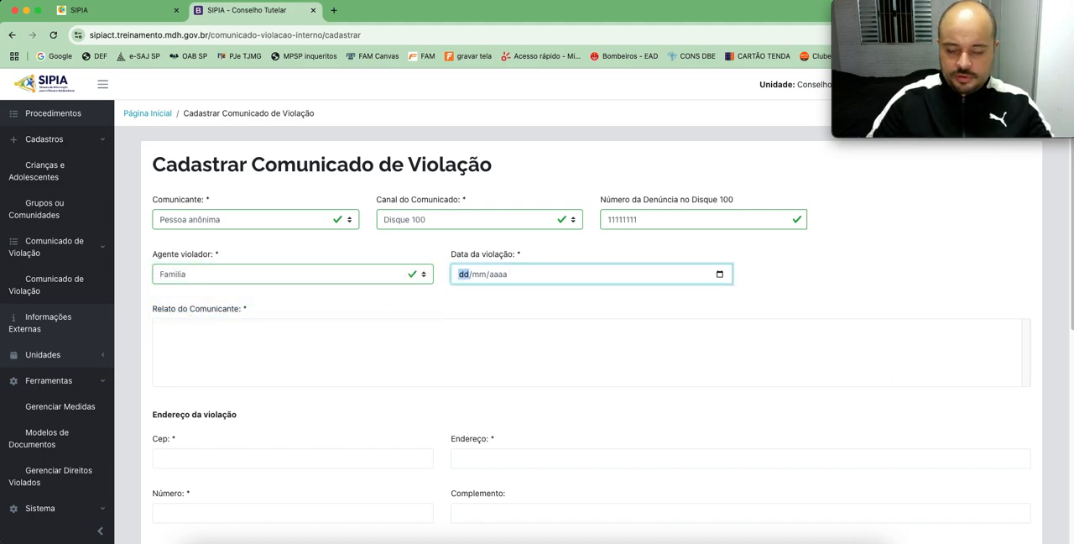
{"action": "type", "text": "05012025"}
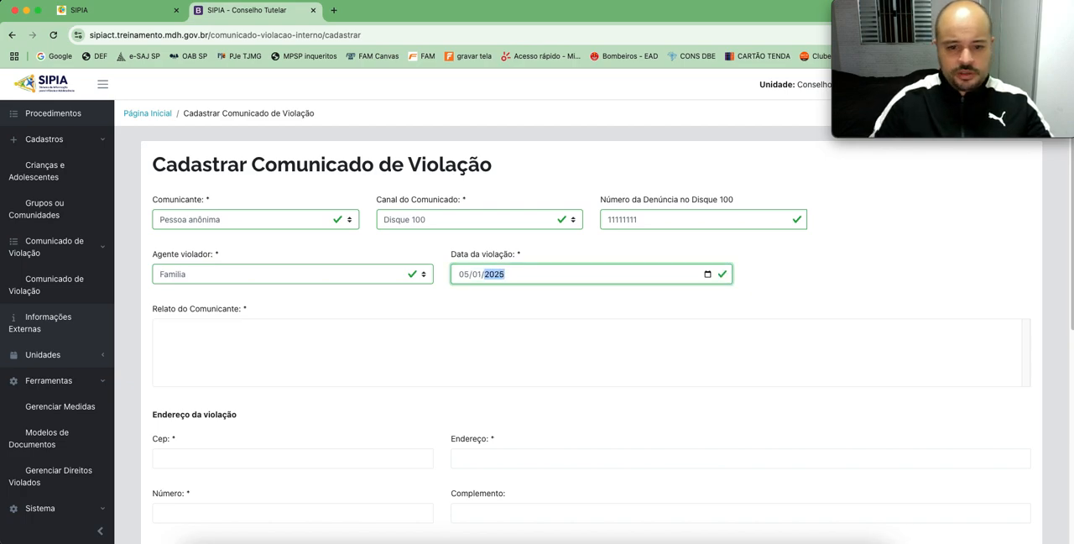
Step: Begin the Relato do Comunicante with "Relata o denunciante que a criança de 4 anos sofre maus tratos"
{"action": "left_click", "coordinate": [518, 354]}
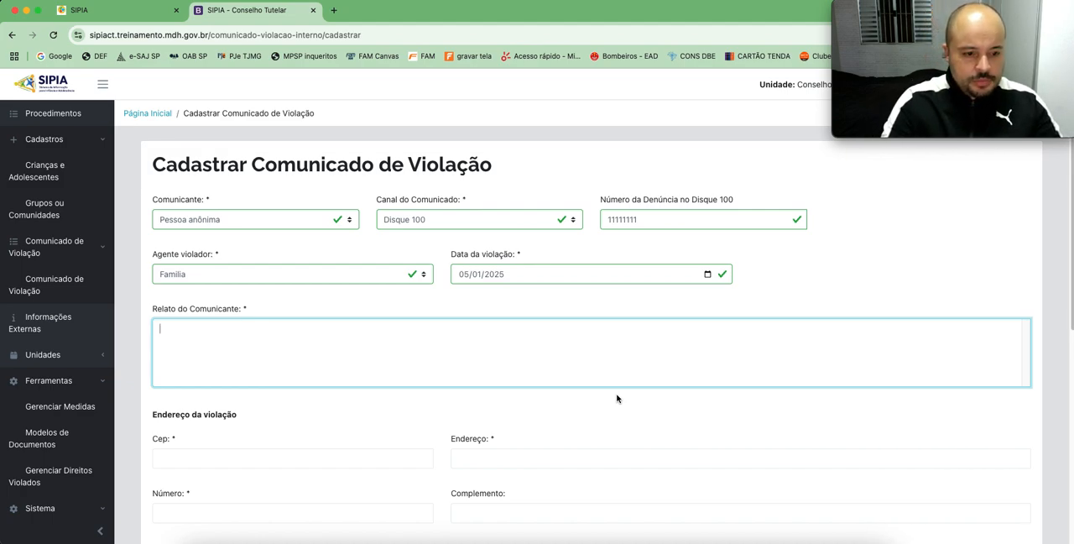
{"action": "type", "text": "Re"}
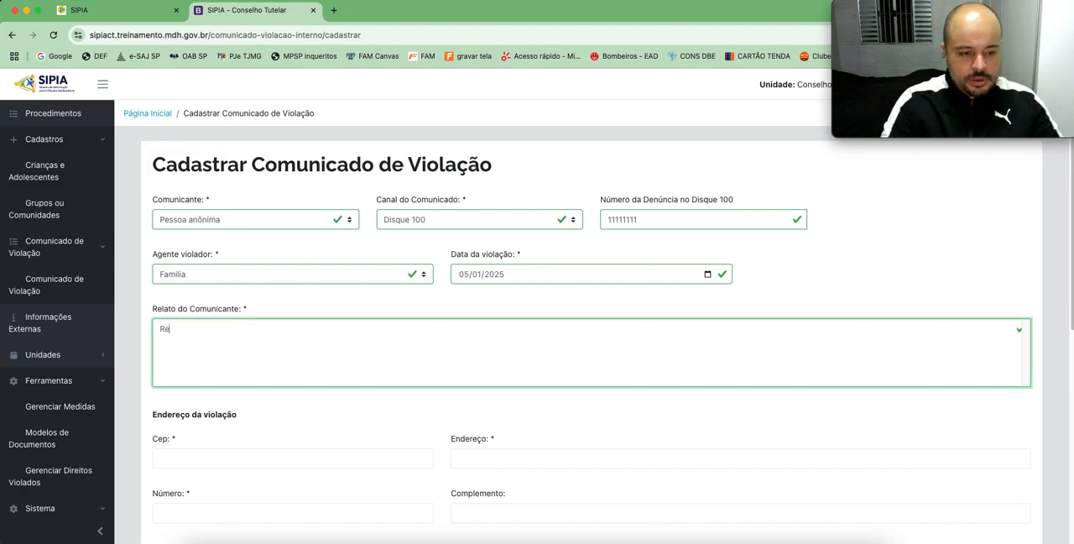
{"action": "type", "text": "lata o denunciante que "}
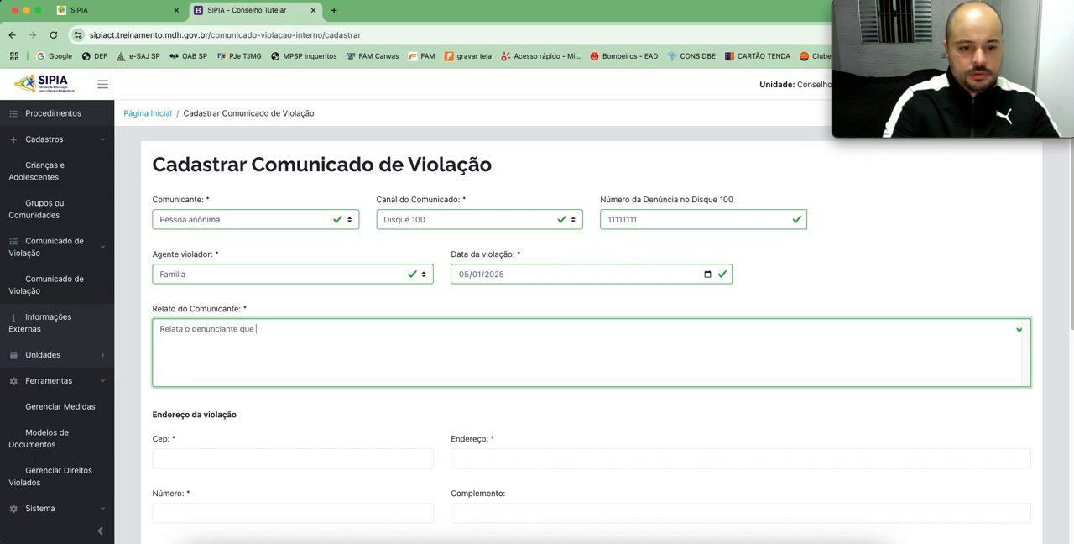
{"action": "type", "text": "a cri"}
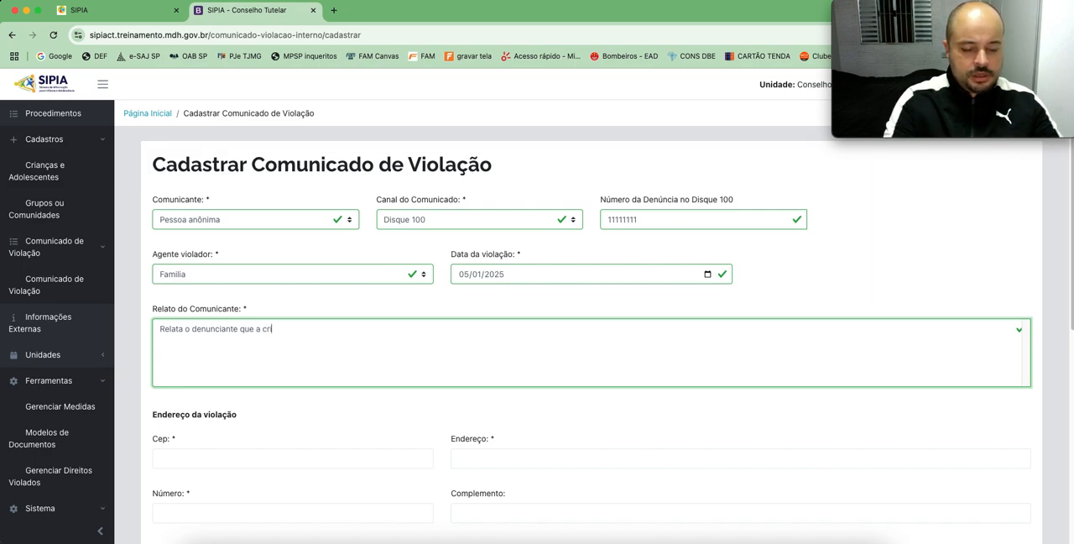
{"action": "type", "text": "ança de 4 anos"}
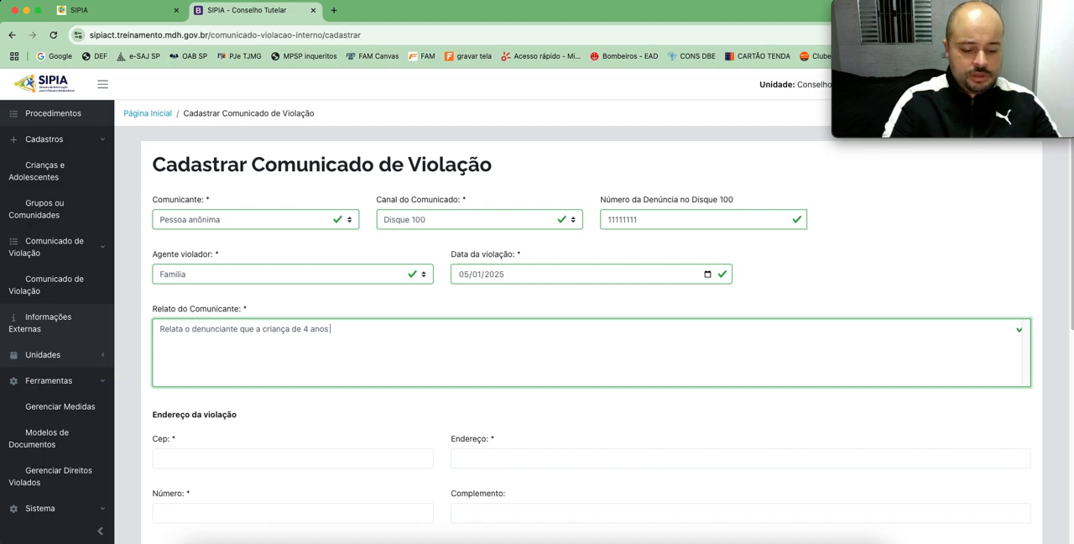
{"action": "type", "text": " sofre maus tratos"}
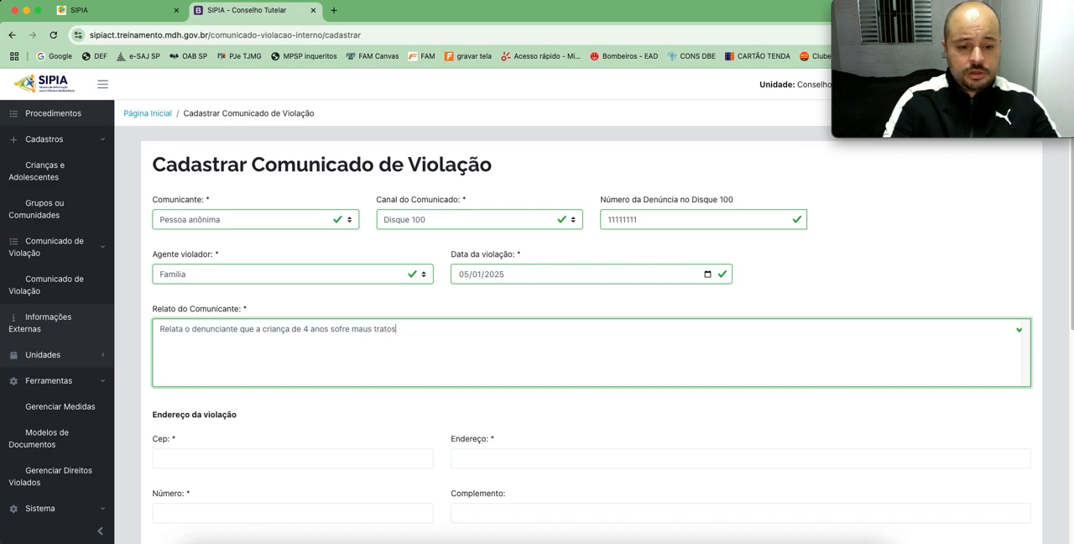
{"action": "type", "text": ", e quem,"}
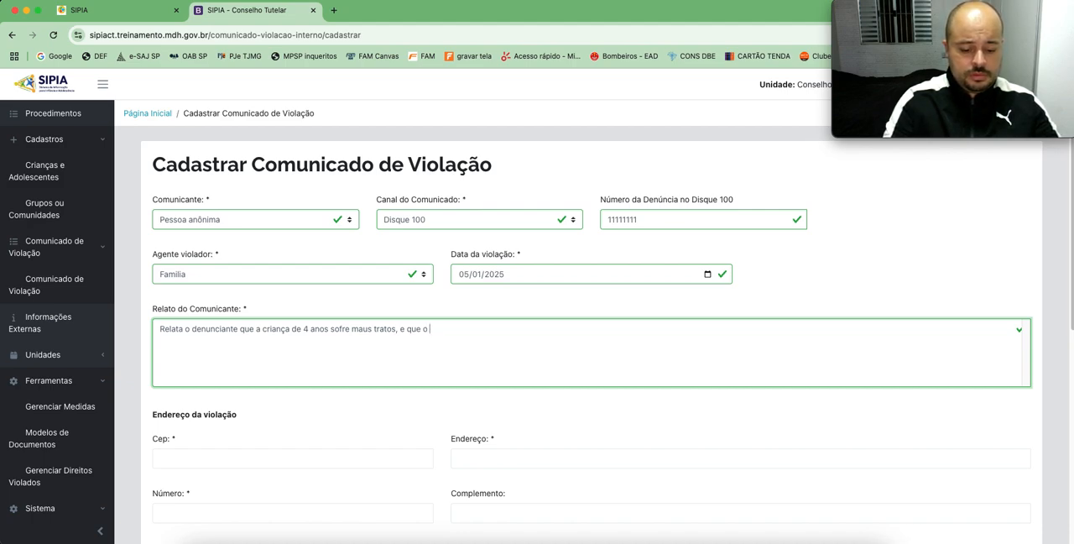
Step: Complete the Relato do Comunicante with ", e que o último fato foi no dia 05/01/2025 estando a criança machucada."
{"action": "type", "text": "imo "}
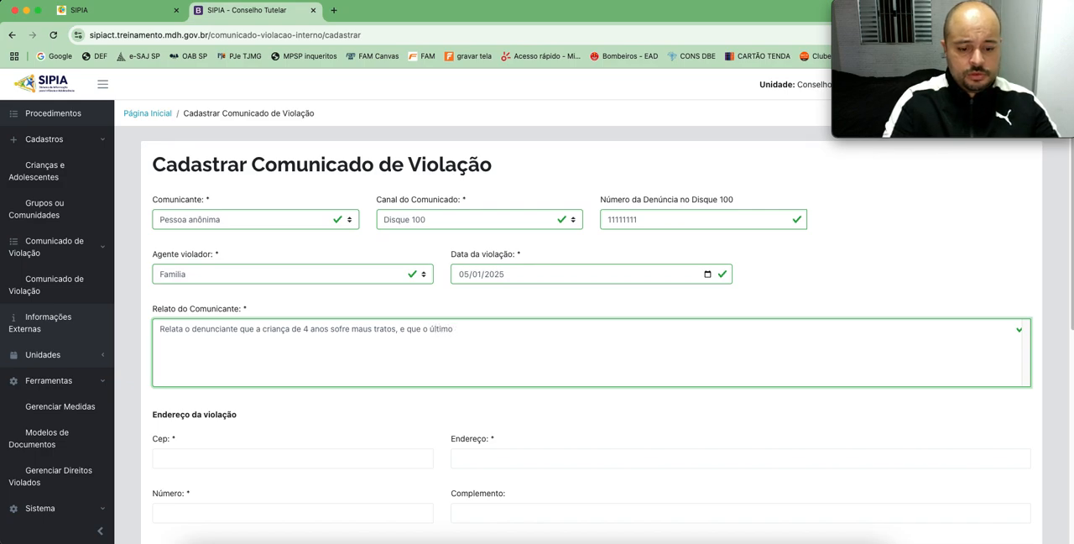
{"action": "type", "text": "fato foi n"}
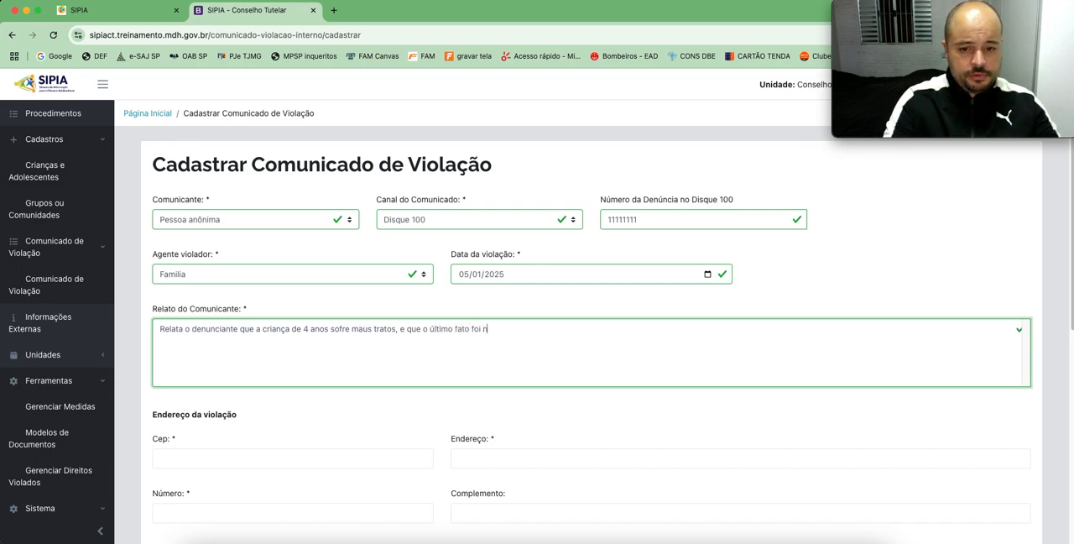
{"action": "type", "text": "o dia 05/1/25"}
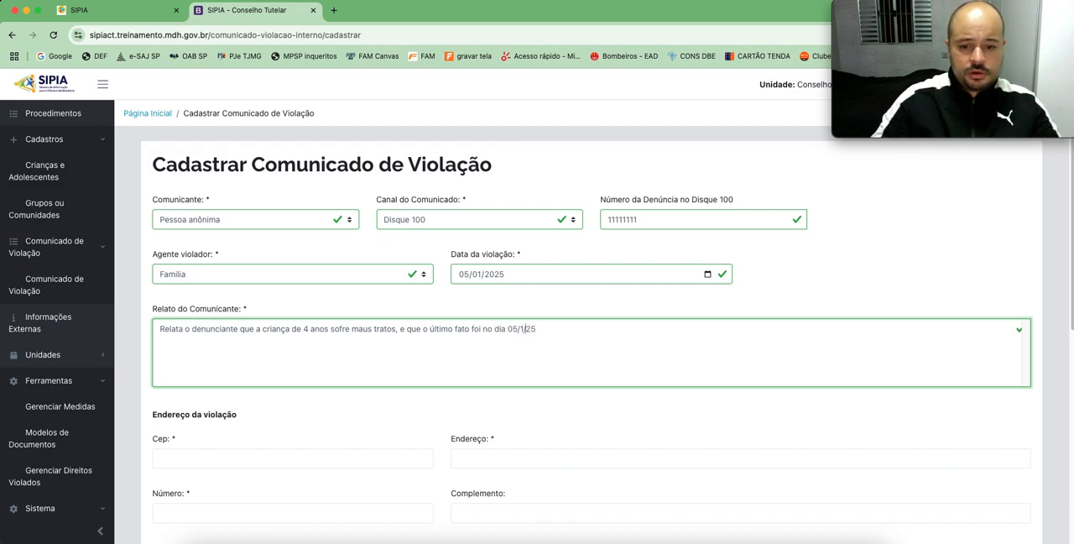
{"action": "type", "text": "0"}
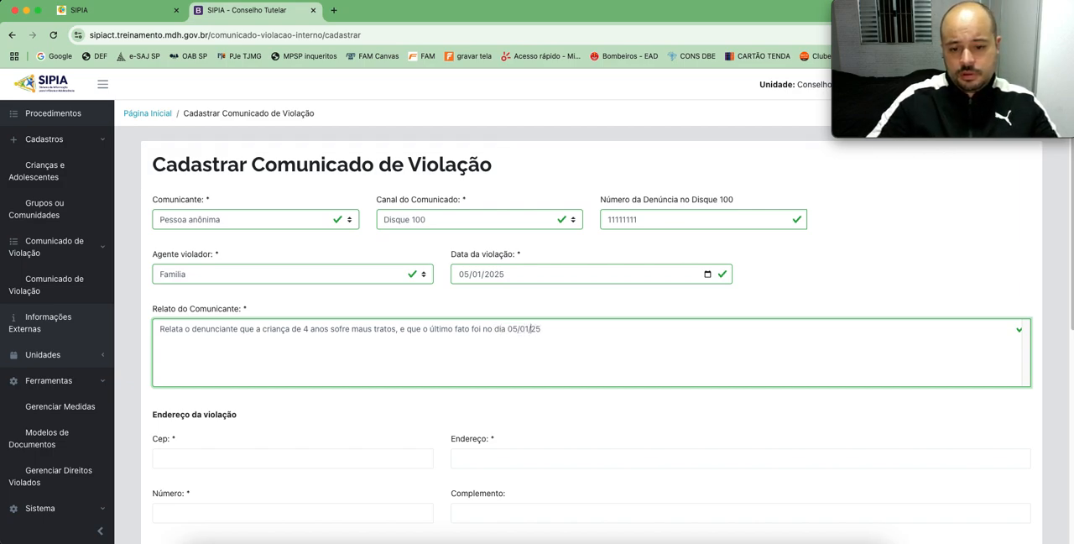
{"action": "type", "text": "20"}
{"action": "key", "text": "Right"}
{"action": "key", "text": "Right"}
{"action": "type", "text": "estando a criança "}
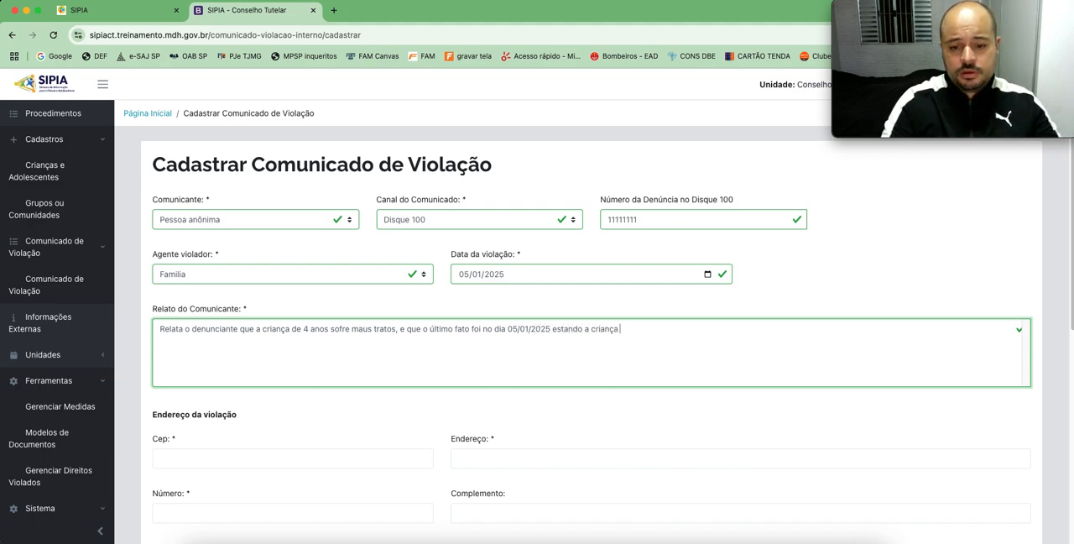
{"action": "type", "text": "machucada."}
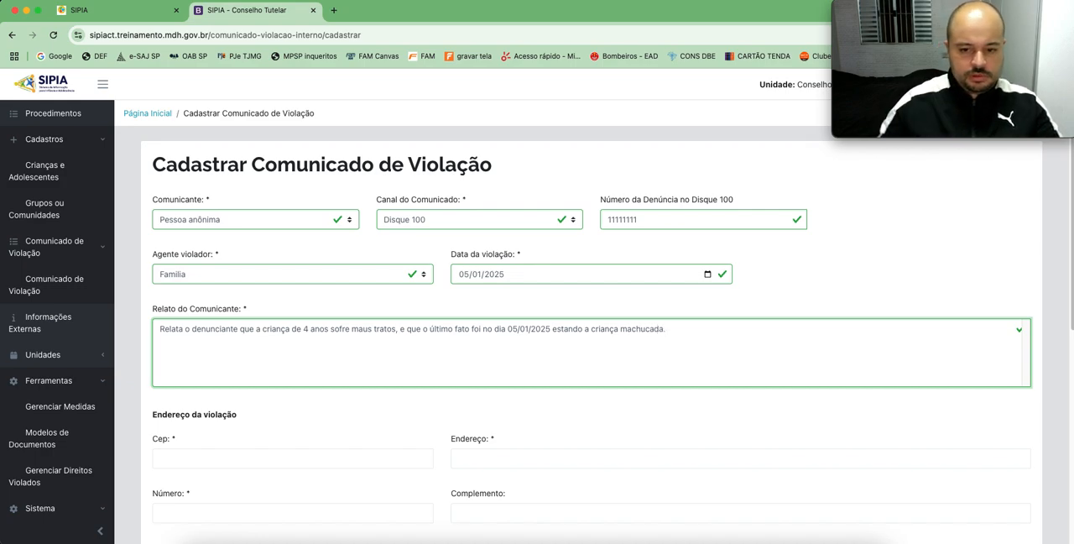
Step: Fill in the postal code, street and house number under Endereço da violação
{"action": "scroll", "coordinate": [168, 446], "scroll_direction": "down", "scroll_amount": 2}
{"action": "left_click", "coordinate": [230, 378]}
{"action": "type", "text": "11741"}
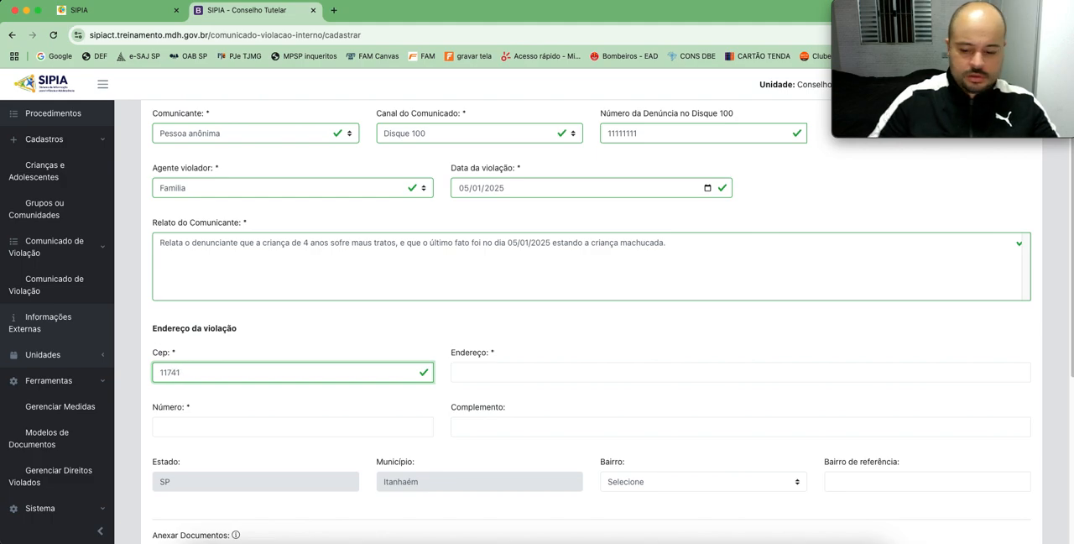
{"action": "key", "text": "BackSpace"}
{"action": "type", "text": "0-000"}
{"action": "key", "text": "Tab"}
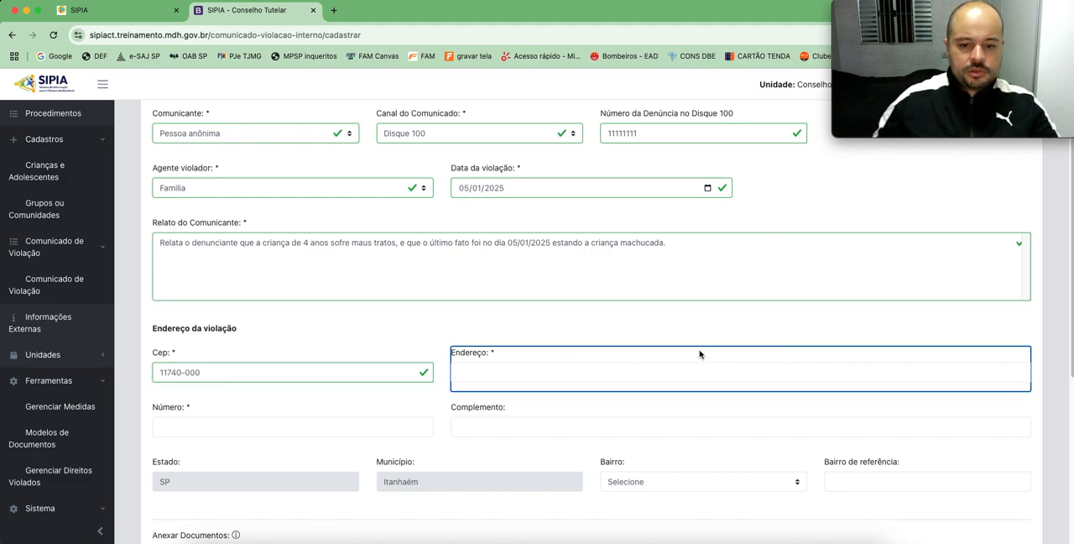
{"action": "left_click", "coordinate": [512, 373]}
{"action": "type", "text": "Rua"}
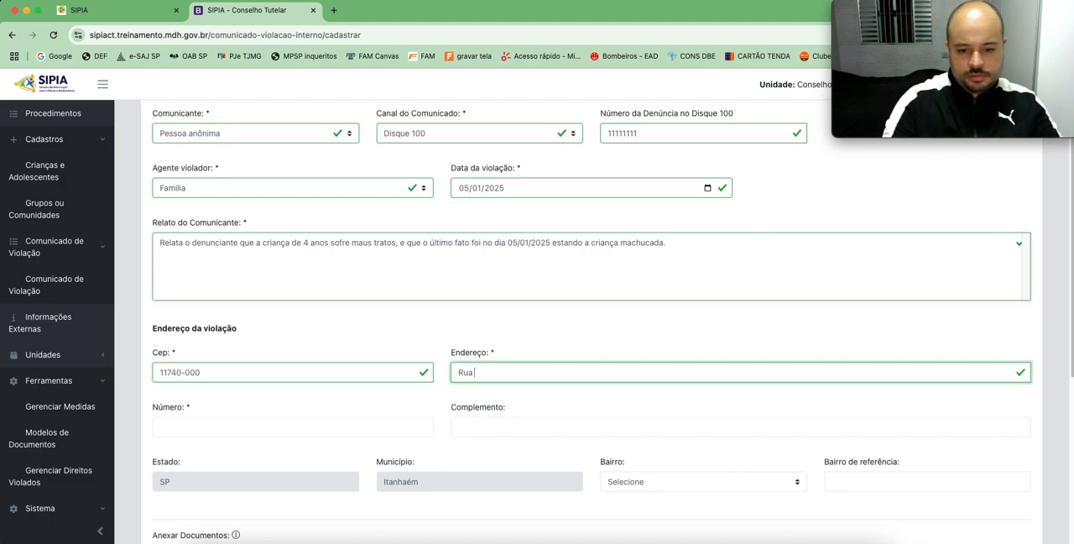
{"action": "left_click", "coordinate": [253, 432]}
{"action": "type", "text": "01"}
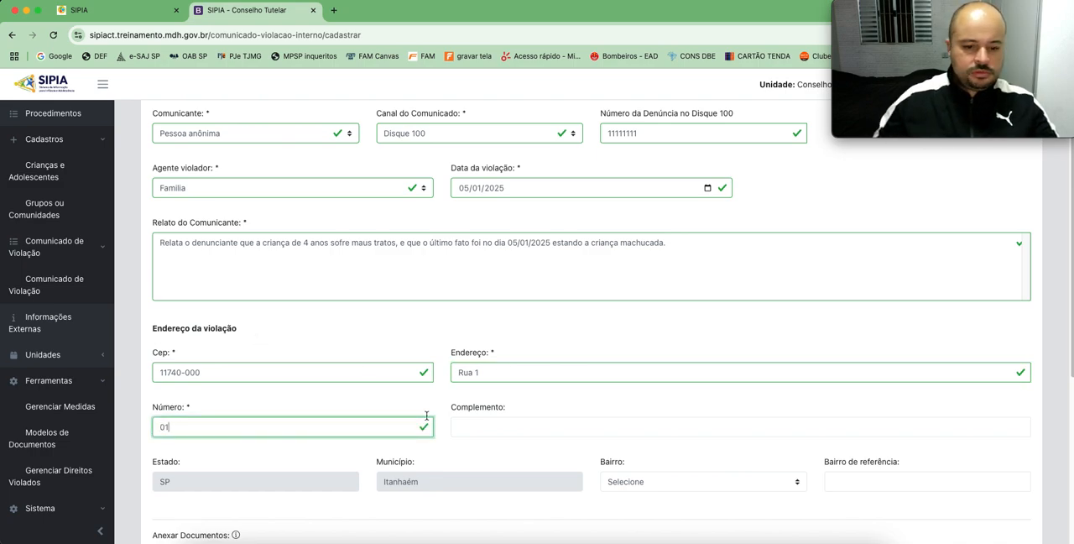
Step: Enter the address complement in the Complemento field of Endereço da violação
{"action": "scroll", "coordinate": [470, 420], "scroll_direction": "down", "scroll_amount": 2}
{"action": "left_click", "coordinate": [482, 366]}
{"action": "type", "text": "TRa"}
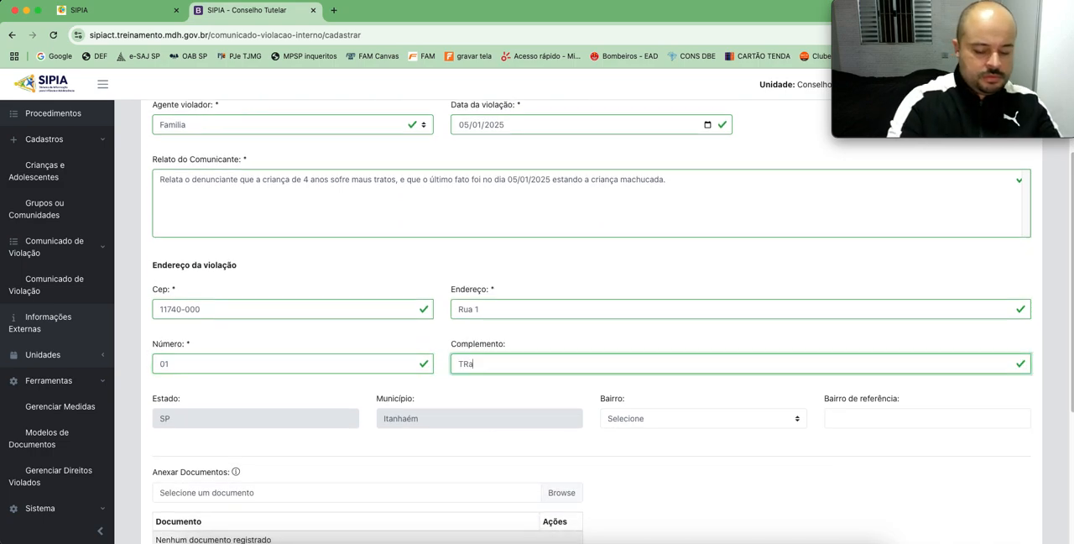
{"action": "key", "text": "BackSpace"}
{"action": "key", "text": "BackSpace"}
{"action": "key", "text": "BackSpace"}
{"action": "type", "text": "ravessa B"}
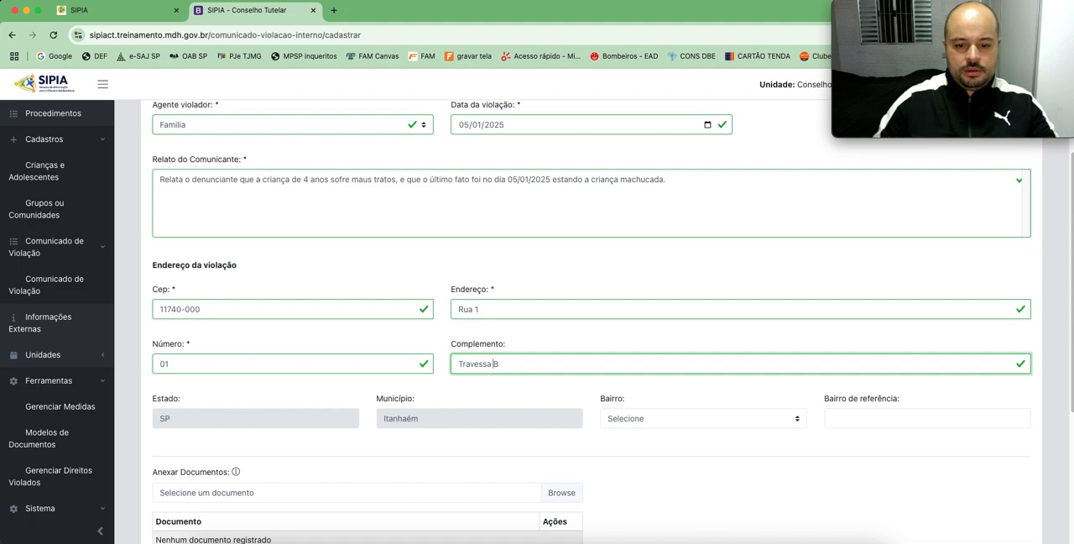
{"action": "left_click", "coordinate": [686, 450]}
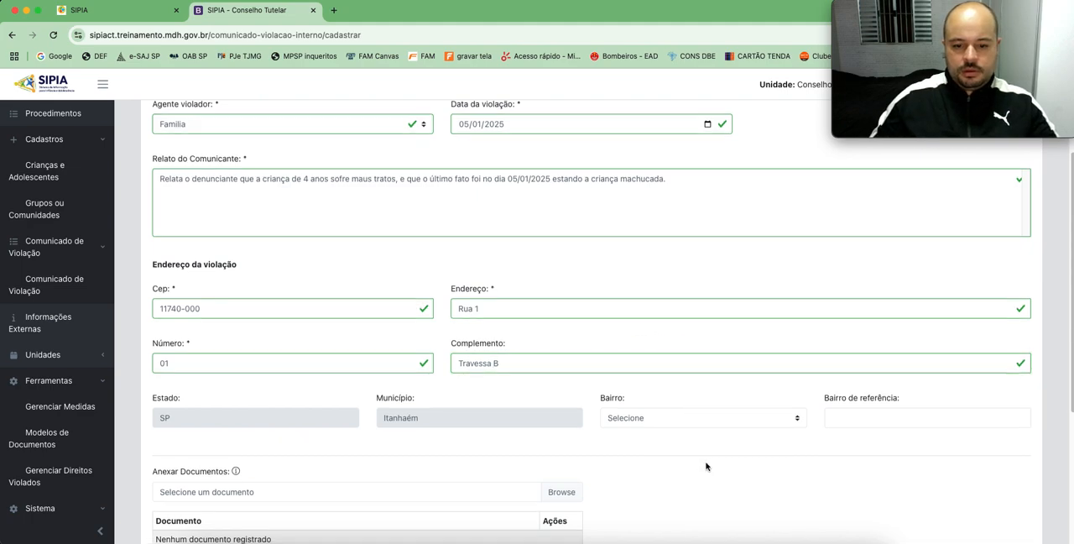
Step: Set Bairro to Balneário São Jorge and Bairro de referência to Gaivotas
{"action": "scroll", "coordinate": [655, 342], "scroll_direction": "down", "scroll_amount": 2}
{"action": "left_click", "coordinate": [652, 324]}
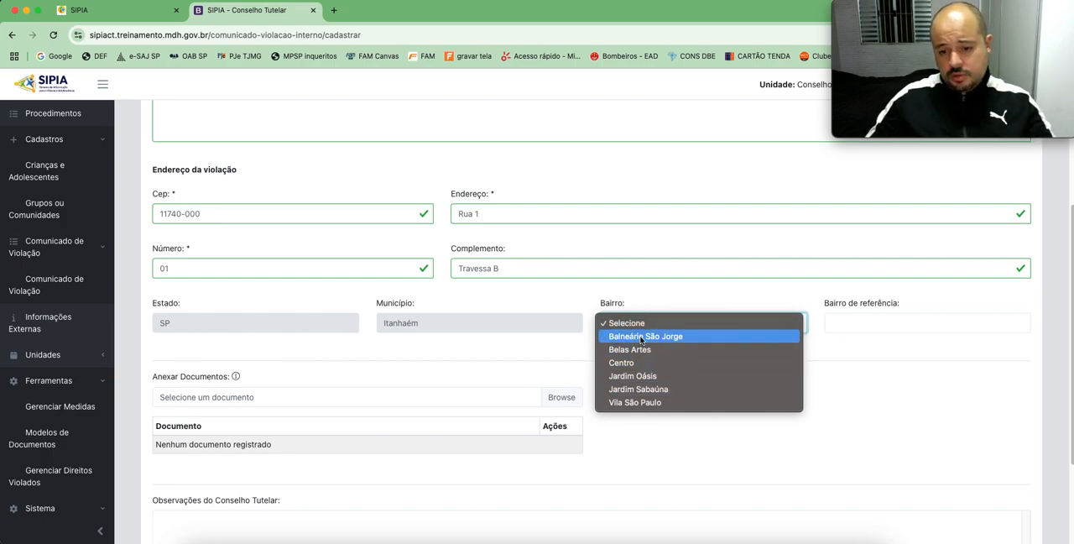
{"action": "left_click", "coordinate": [640, 337]}
{"action": "left_click", "coordinate": [861, 326]}
{"action": "type", "text": "Gav"}
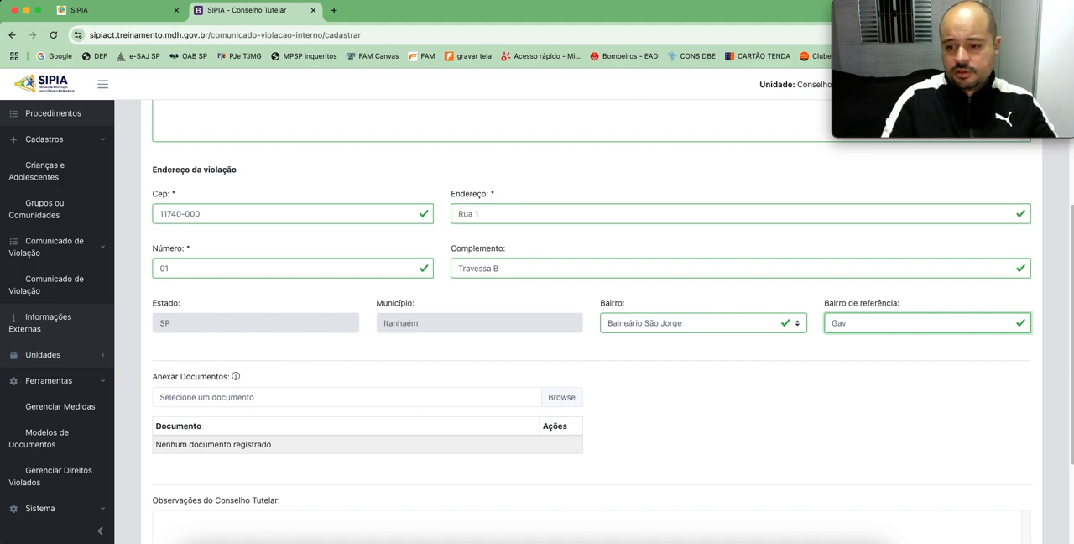
{"action": "type", "text": "iopvotas"}
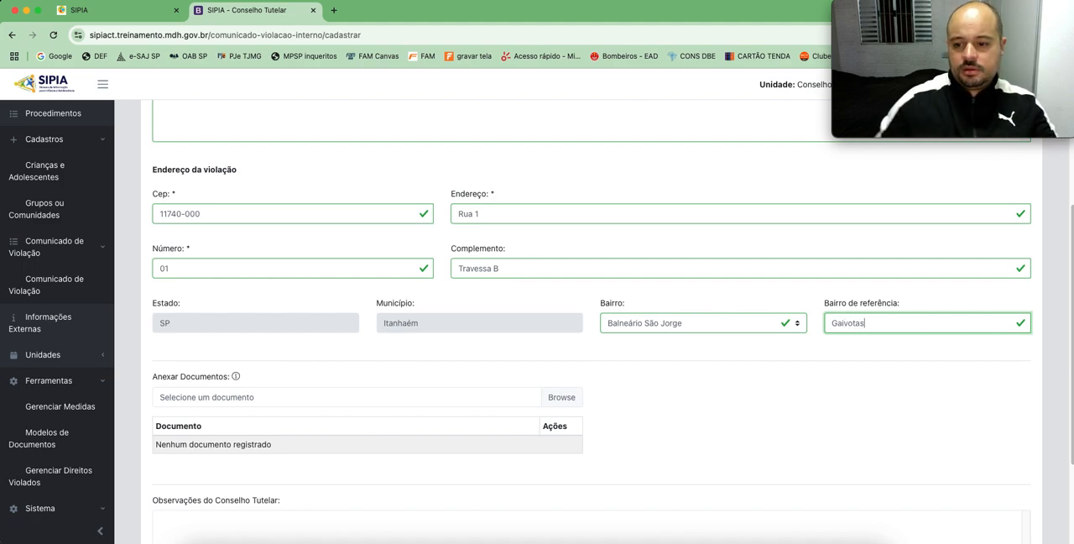
{"action": "left_click", "coordinate": [805, 412]}
Step: Attach the file DENUNCIA DISQ 100.pdf from the SIPIA folder to the Comunicado
{"action": "scroll", "coordinate": [653, 407], "scroll_direction": "down", "scroll_amount": 1}
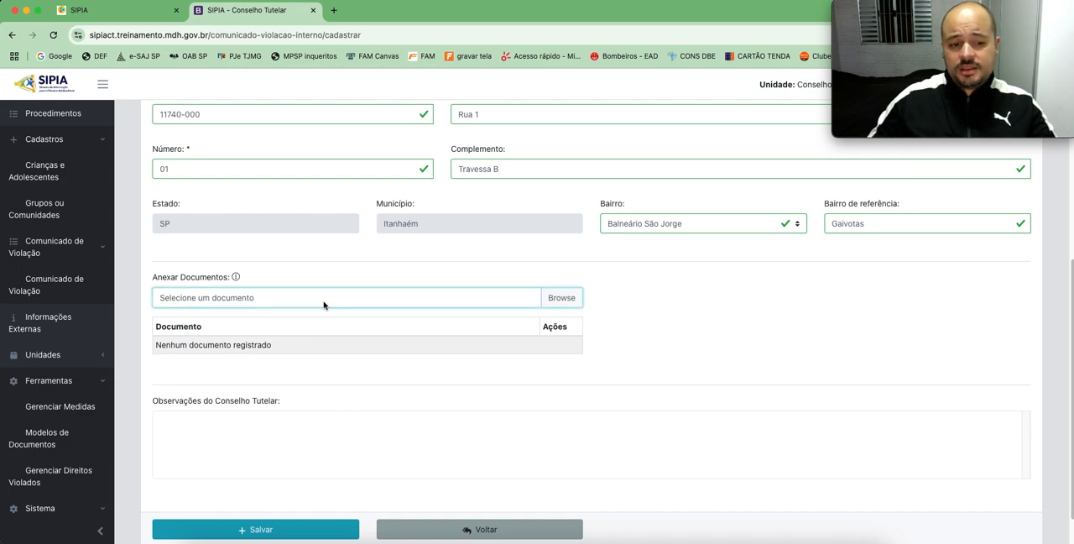
{"action": "left_click", "coordinate": [495, 303]}
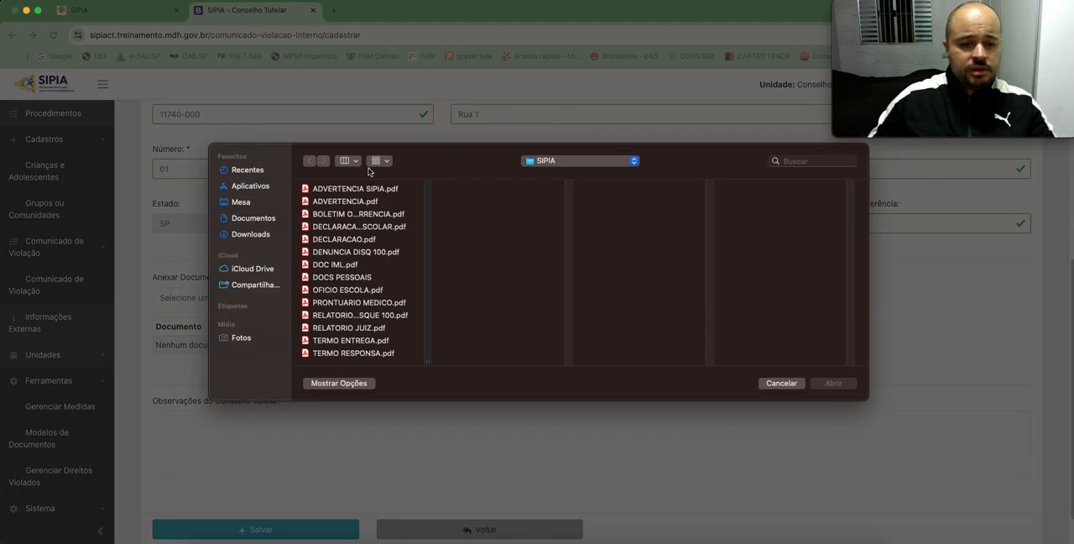
{"action": "left_click", "coordinate": [340, 253]}
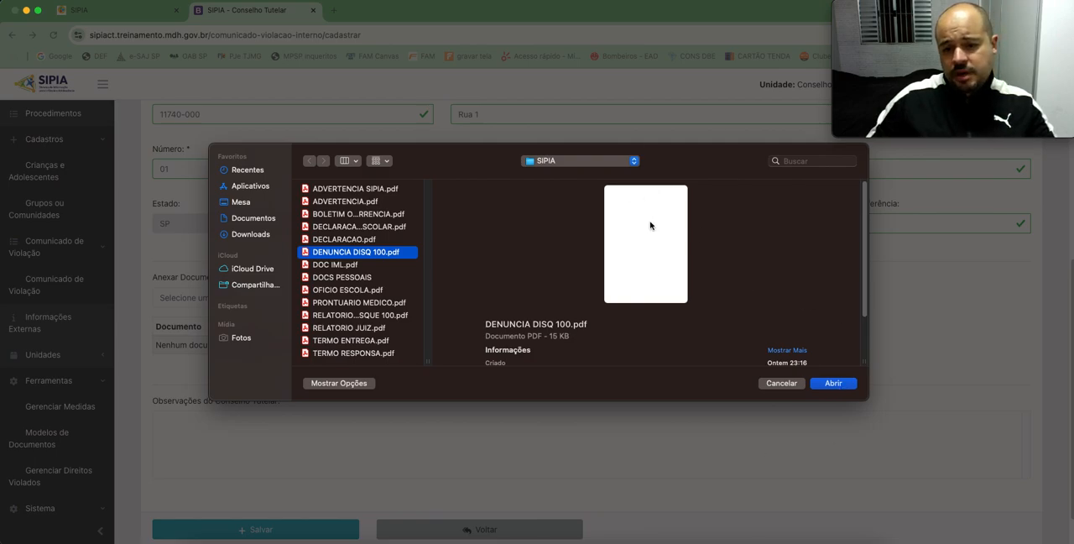
{"action": "left_click", "coordinate": [833, 383]}
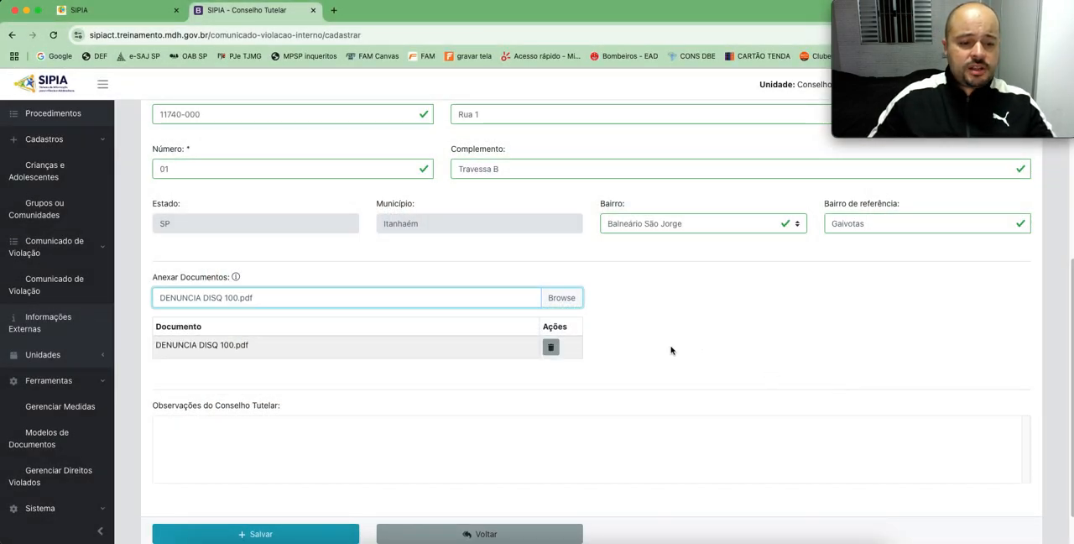
Step: Enter "Em apuração." as the Observações do Conselho Tutelar
{"action": "scroll", "coordinate": [695, 341], "scroll_direction": "down", "scroll_amount": 2}
{"action": "left_click", "coordinate": [288, 375]}
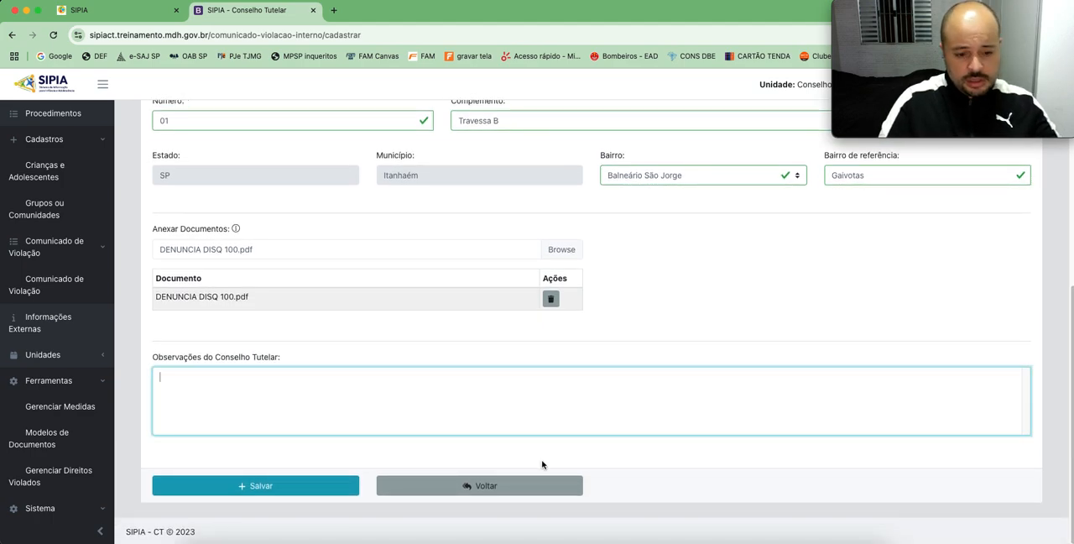
{"action": "type", "text": "Em apuração."}
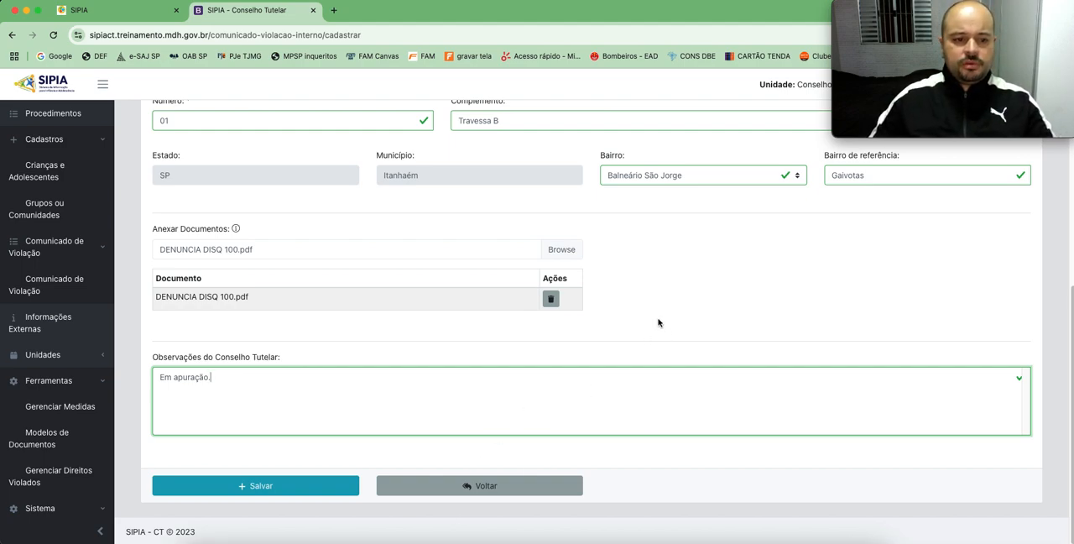
Step: Save the Comunicado de Violação and list the registered Comunicados without any filter
{"action": "left_click", "coordinate": [277, 486]}
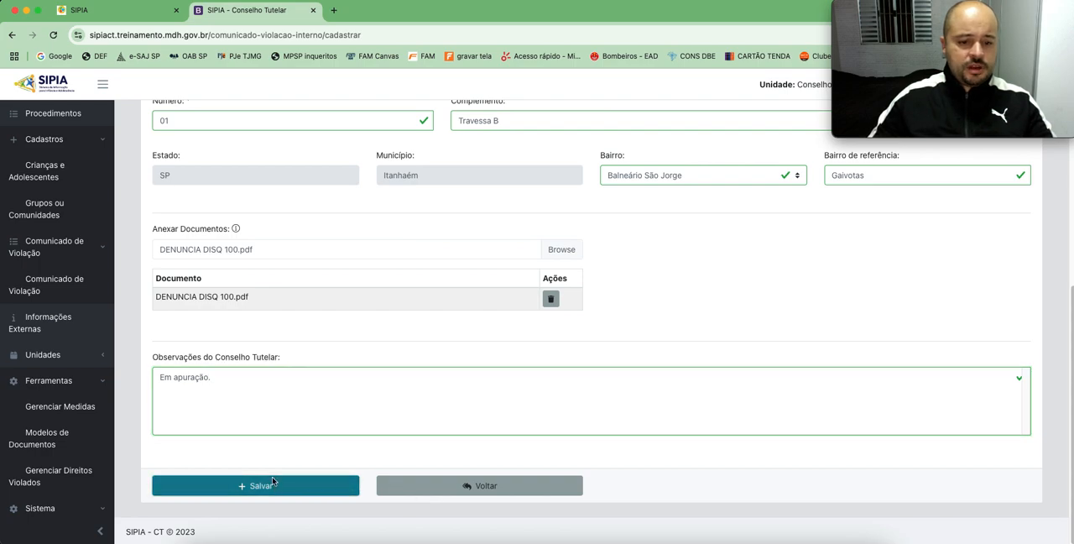
{"action": "left_click", "coordinate": [643, 136]}
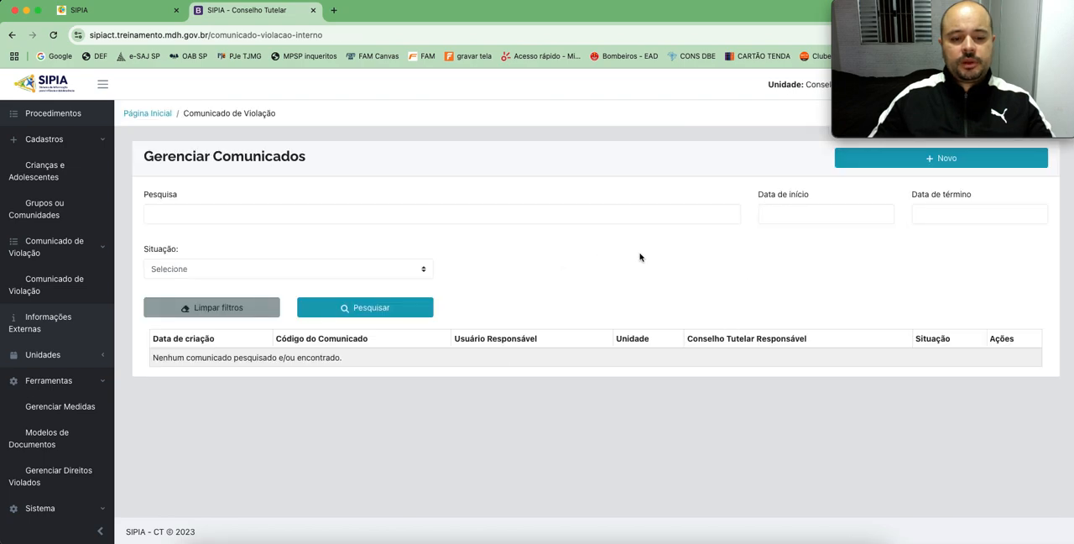
{"action": "left_click", "coordinate": [370, 309]}
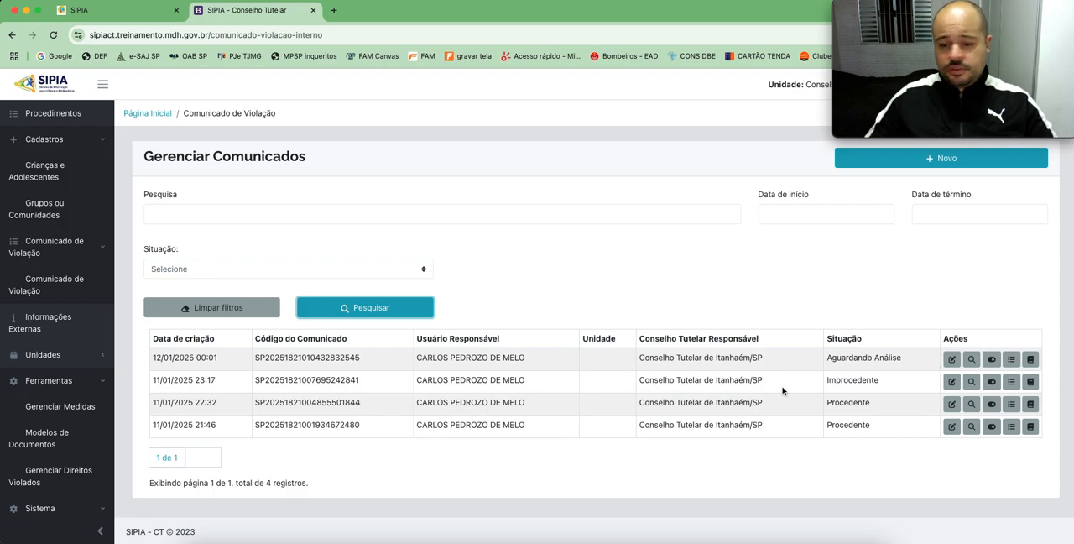
Step: Open the Relatório de Acompanhamento of the Comunicado created 12/01/2025 00:01 and begin its Descrição with "Em diligência não foi possível localizar o endereço indicado"
{"action": "left_click", "coordinate": [1030, 359]}
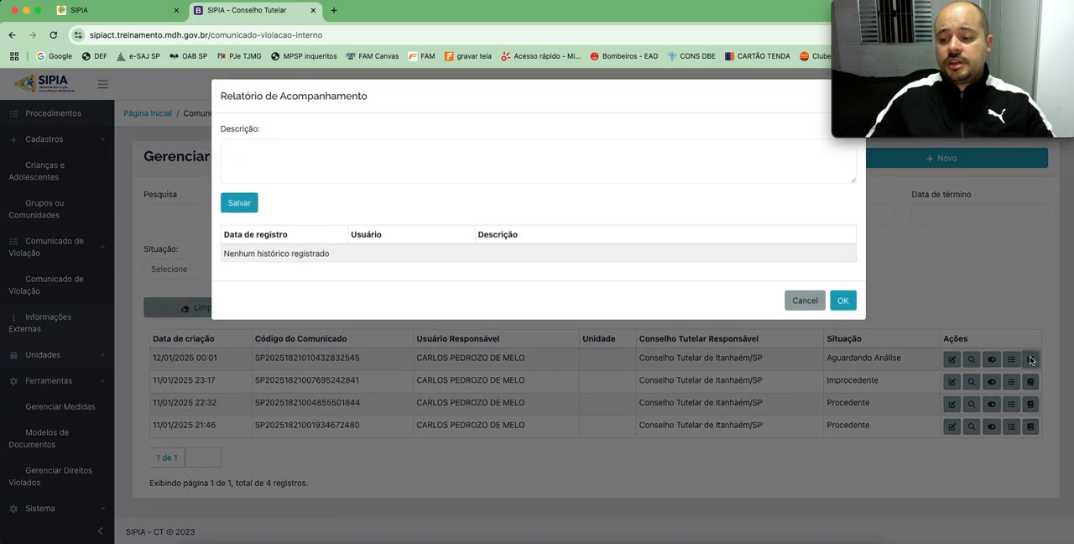
{"action": "left_click_drag", "start_coordinate": [232, 101], "coordinate": [317, 105]}
{"action": "left_click", "coordinate": [344, 159]}
{"action": "type", "text": "E"}
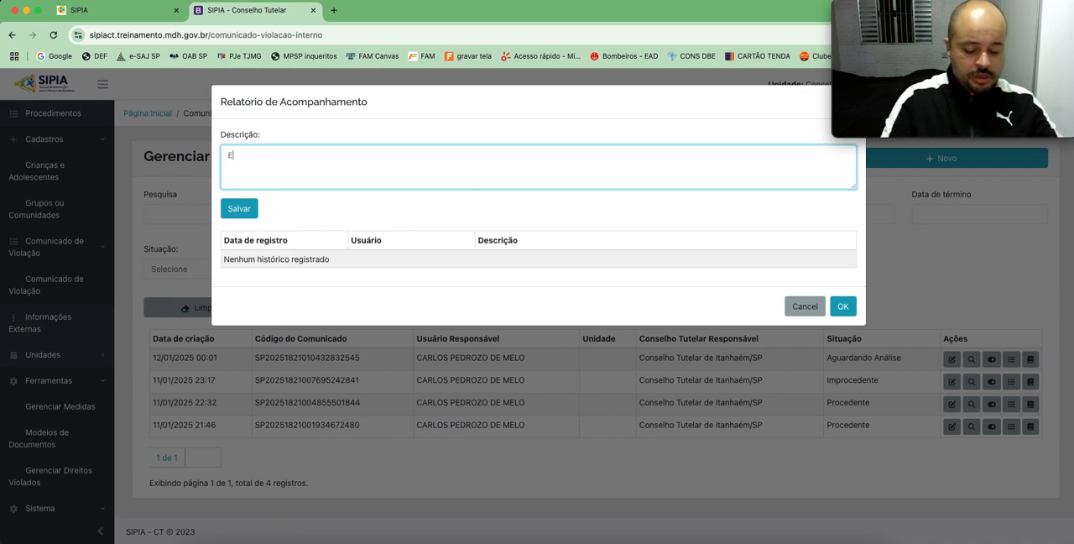
{"action": "type", "text": "m diligência"}
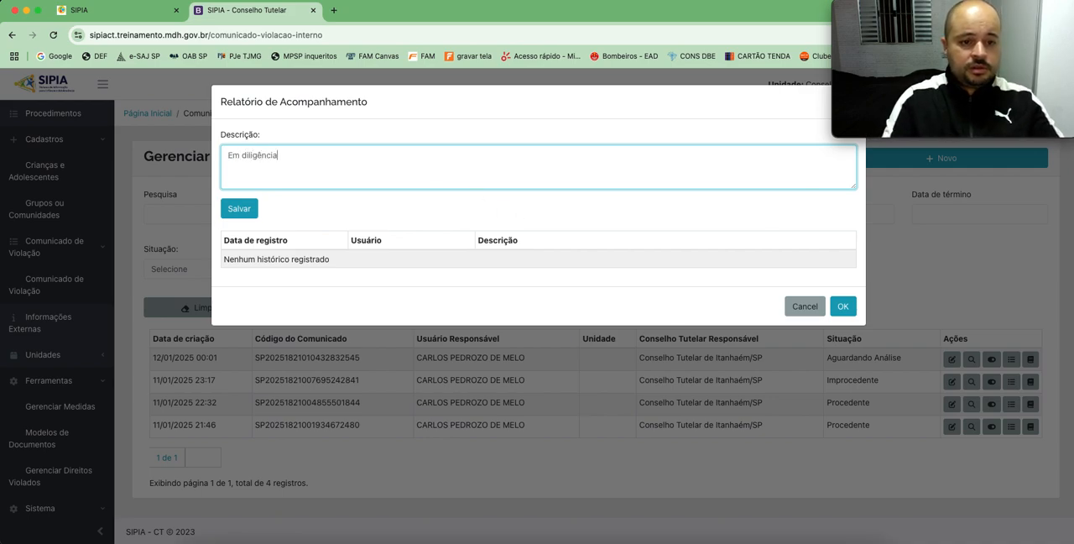
{"action": "type", "text": " não foi possível locla"}
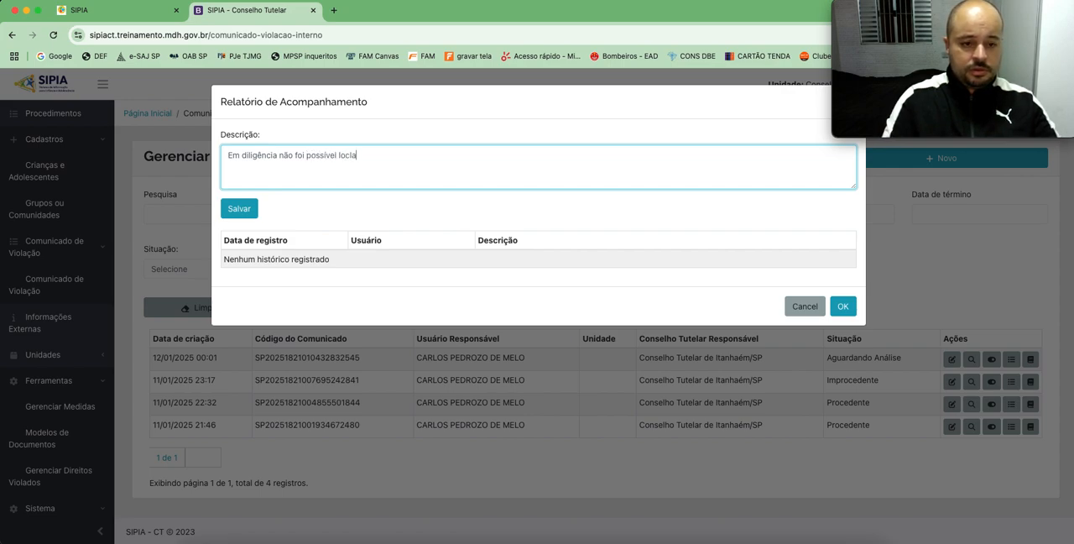
{"action": "type", "text": "ializar o ender"}
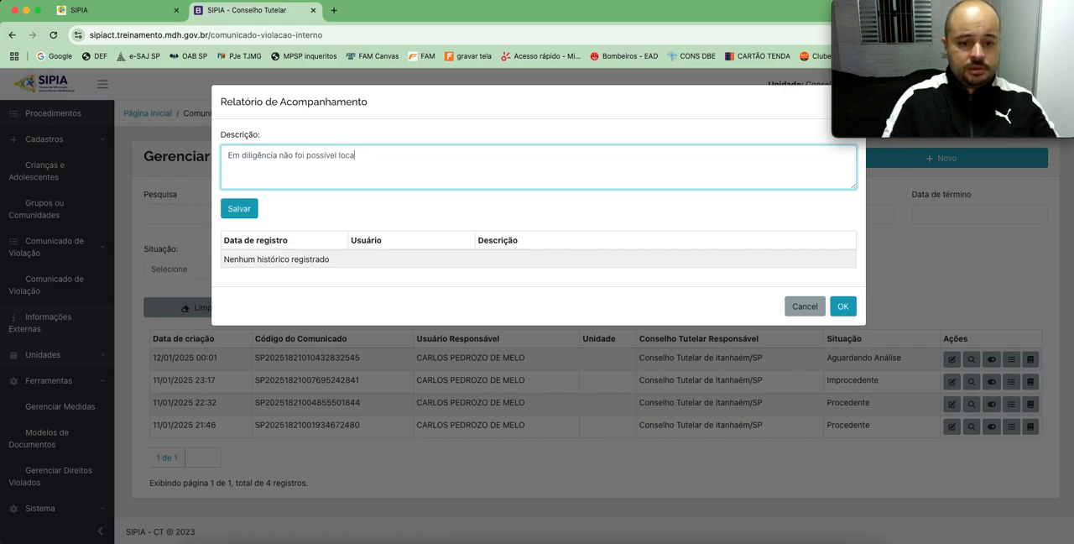
{"action": "type", "text": "eço"}
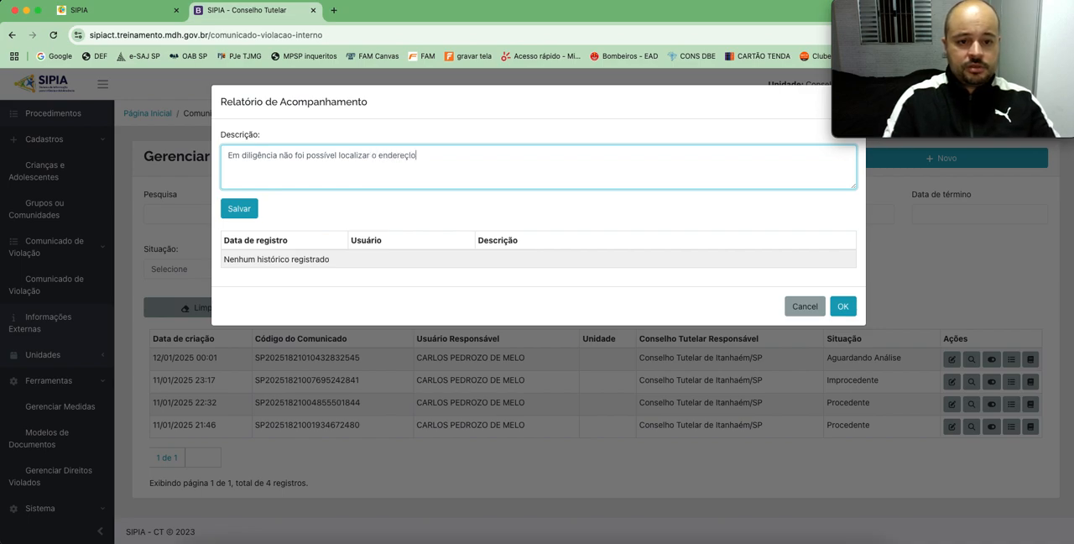
{"action": "type", "text": " indicado"}
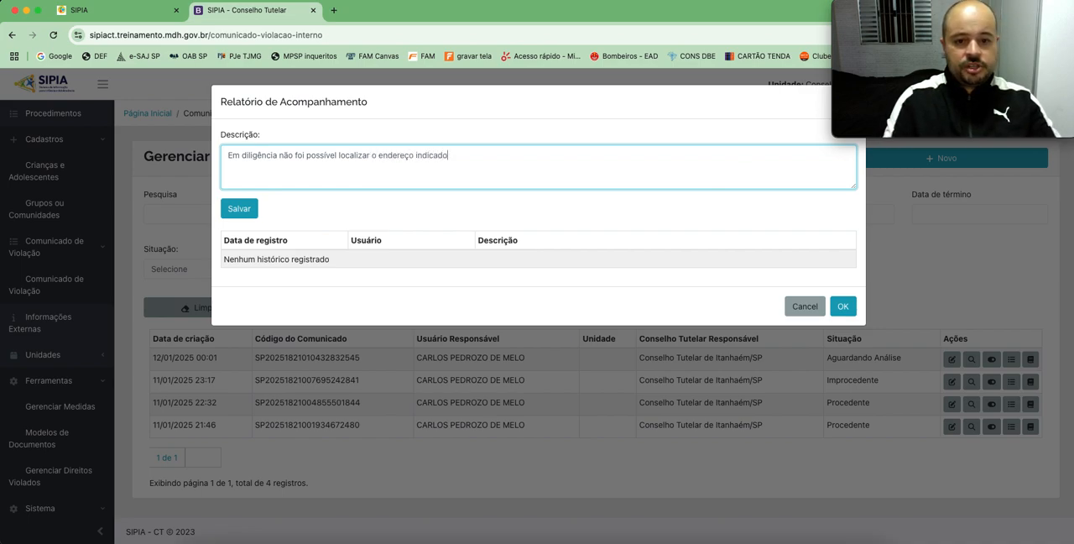
{"action": "type", "text": ". "}
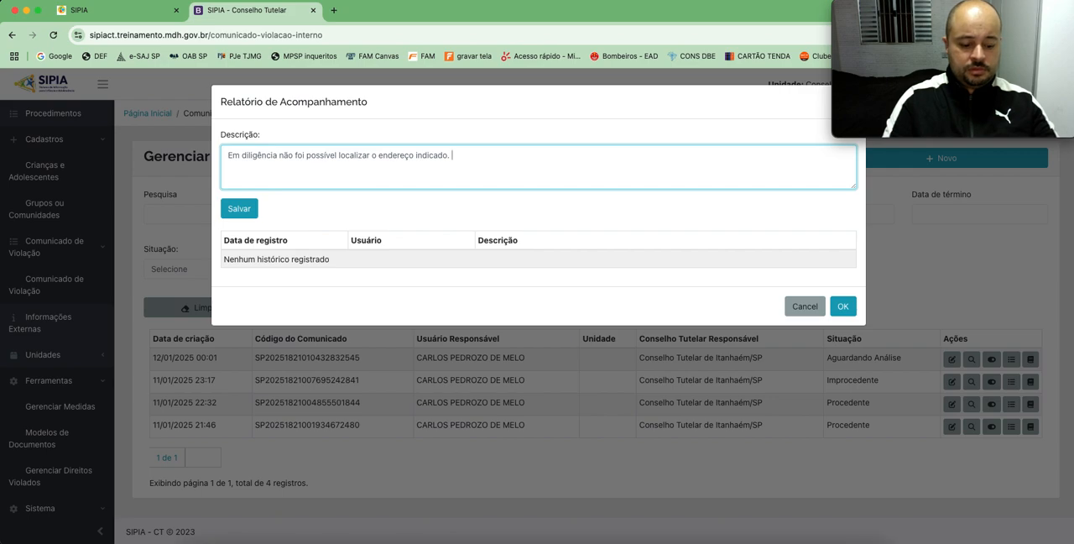
{"action": "key", "text": "BackSpace"}
{"action": "key", "text": "BackSpace"}
{"action": "type", "text": ", sendo p"}
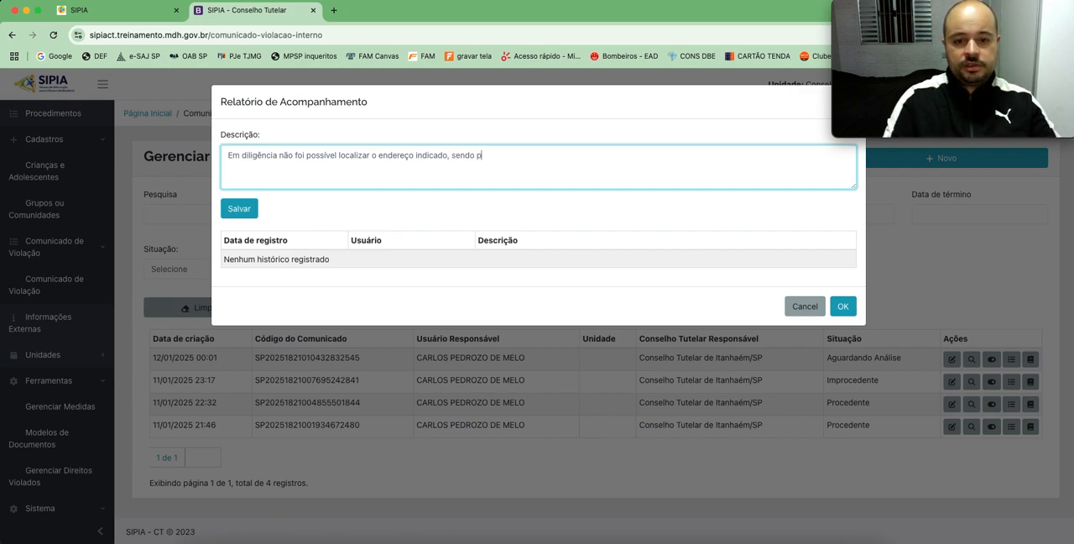
{"action": "type", "text": "ortanto "}
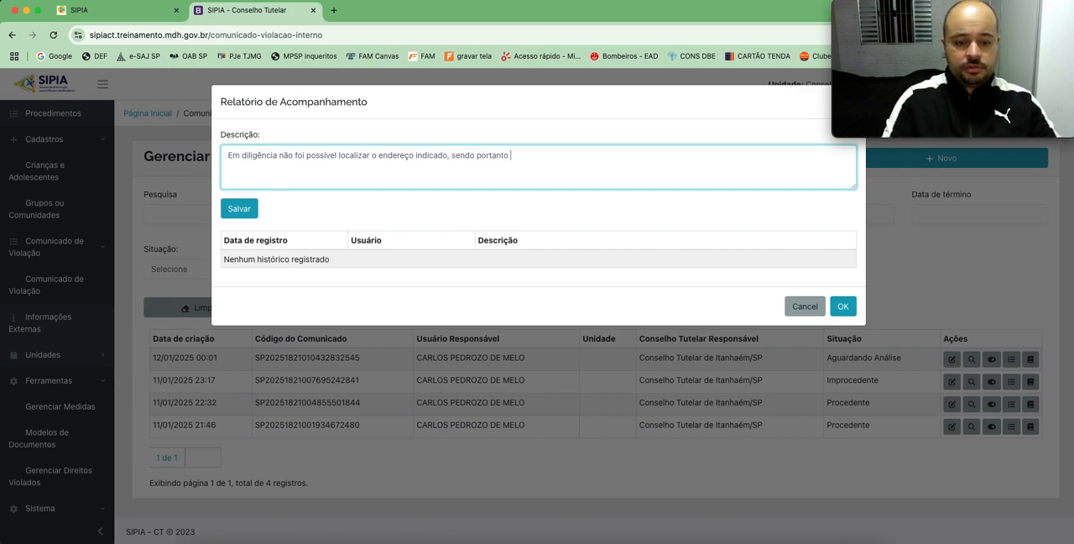
{"action": "type", "text": "solicitado ao disque 100"}
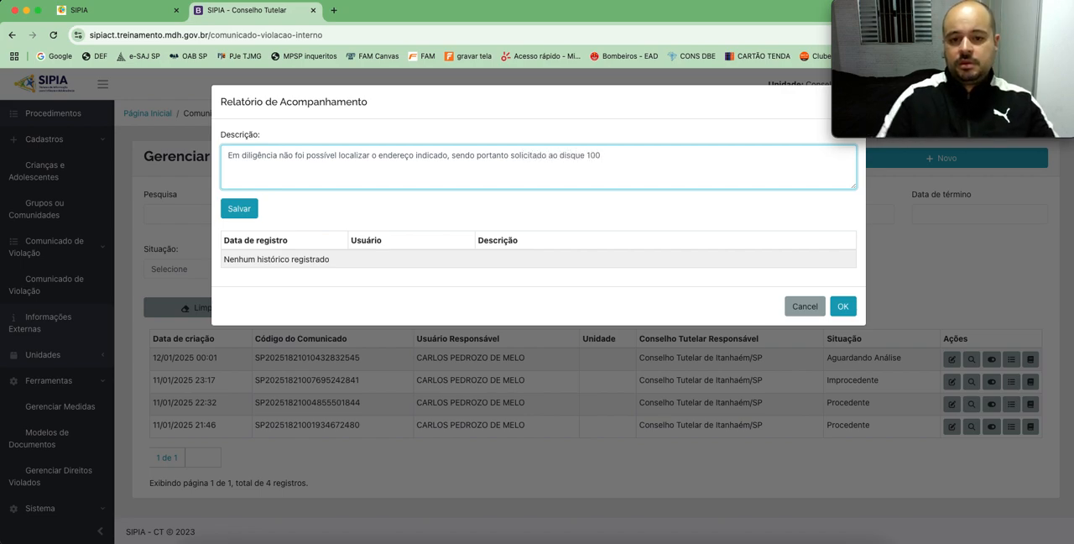
{"action": "type", "text": " a comple"}
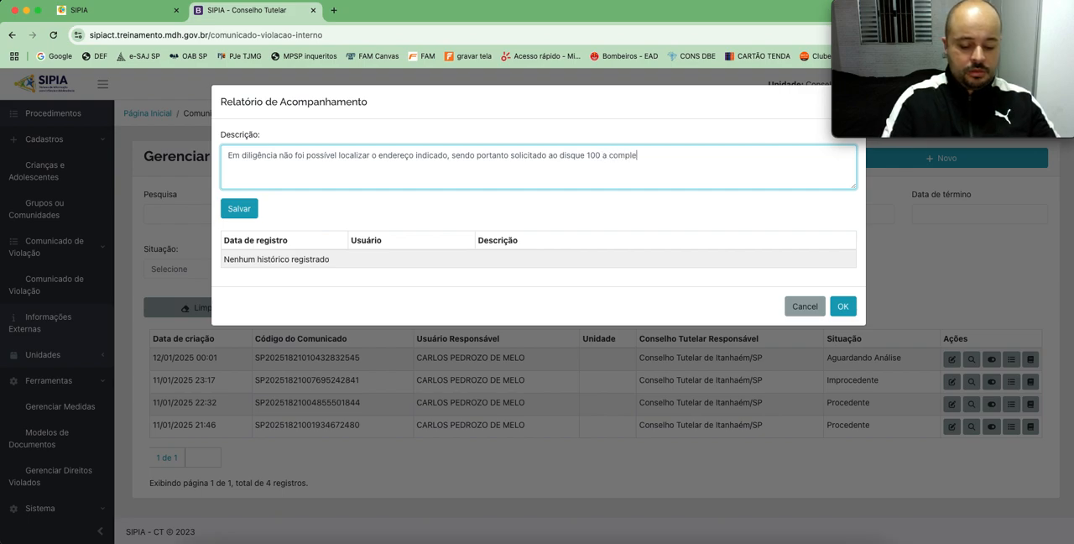
{"action": "type", "text": "mentação do endereço"}
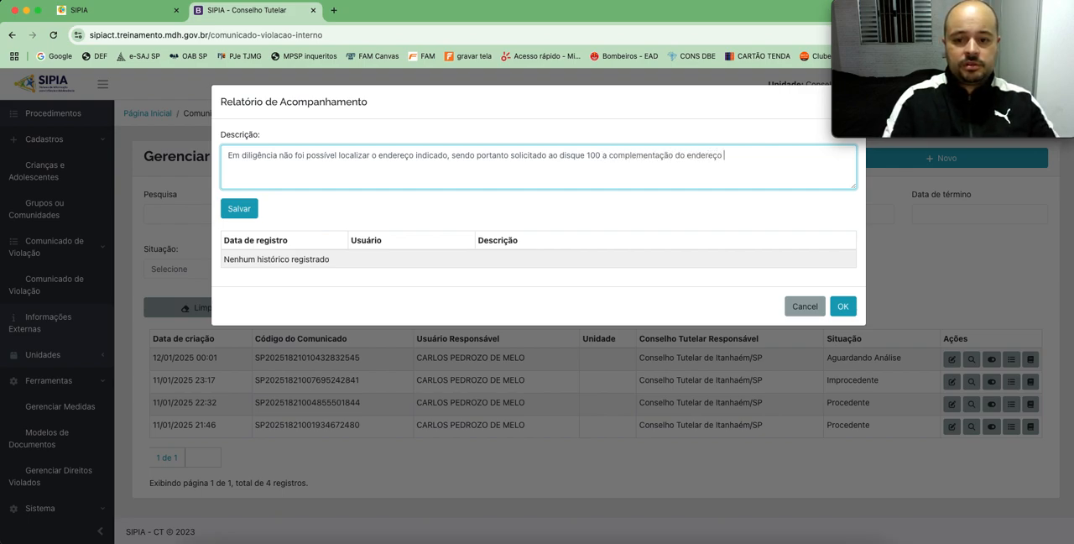
{"action": "type", "text": " e eventuais referências."}
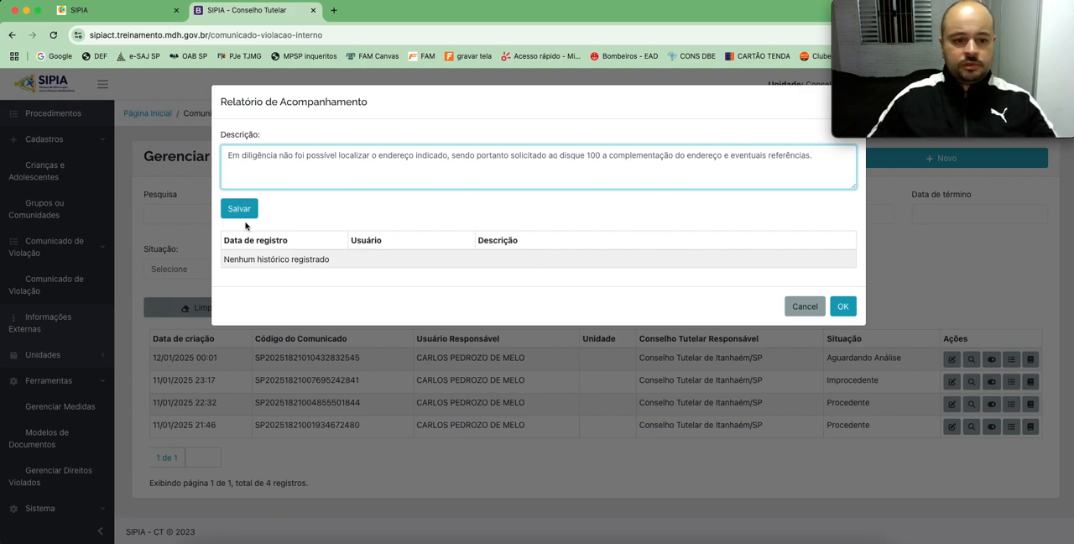
Step: Save the follow-up entry and reopen the same Comunicado's Relatório de Acompanhamento to check its history
{"action": "left_click", "coordinate": [240, 211]}
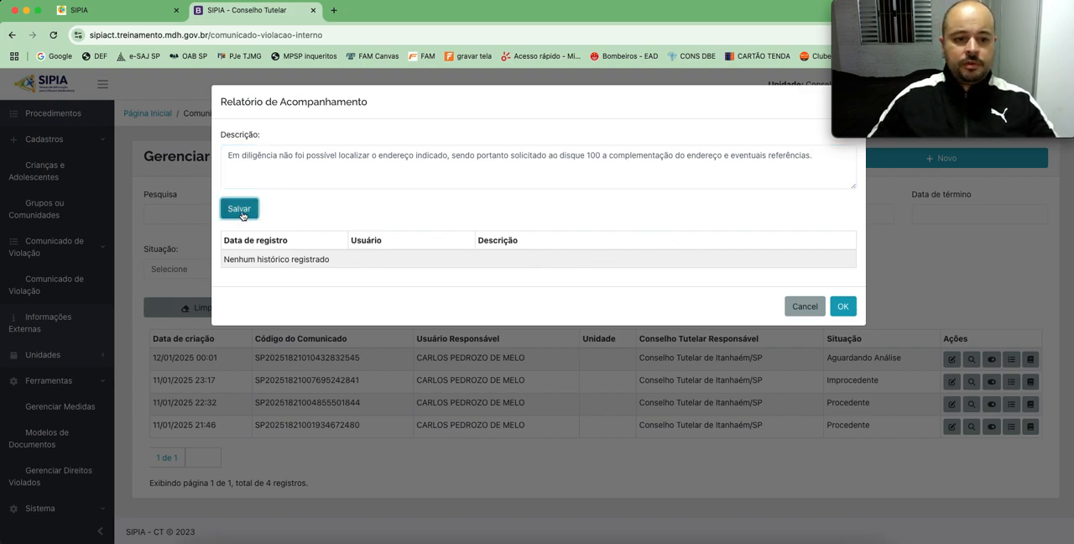
{"action": "left_click", "coordinate": [842, 312]}
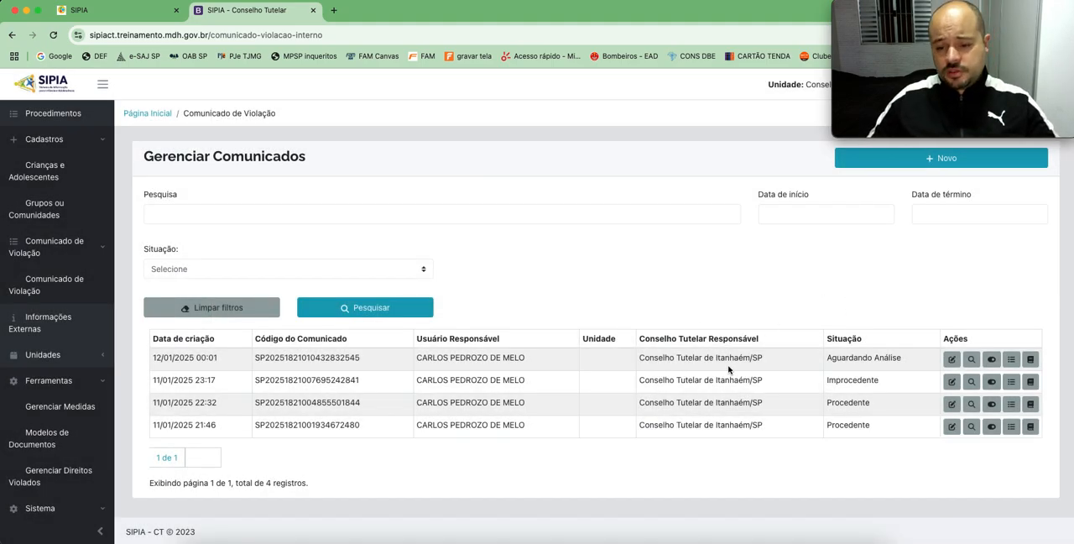
{"action": "left_click", "coordinate": [1031, 361]}
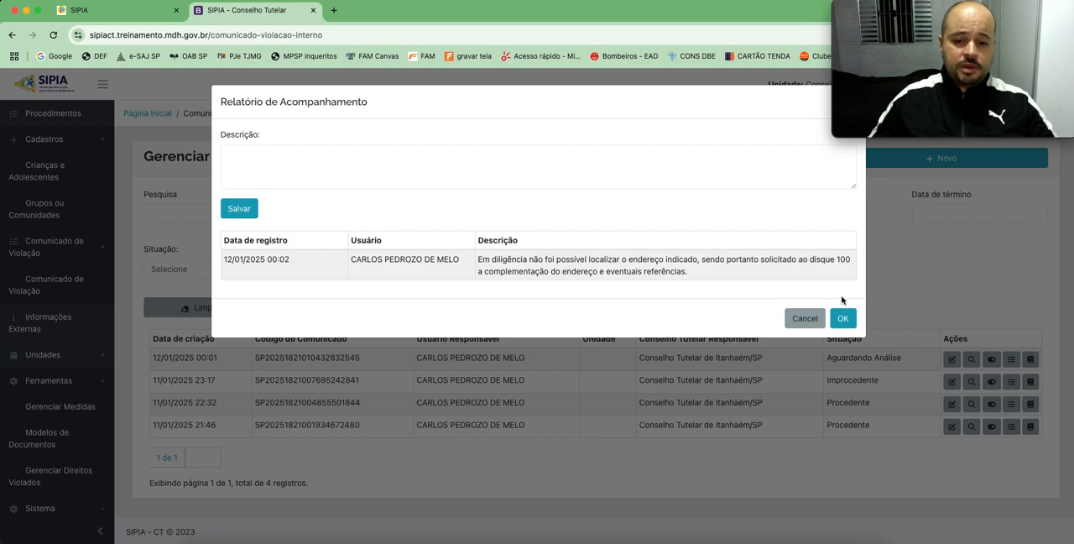
{"action": "left_click", "coordinate": [844, 319]}
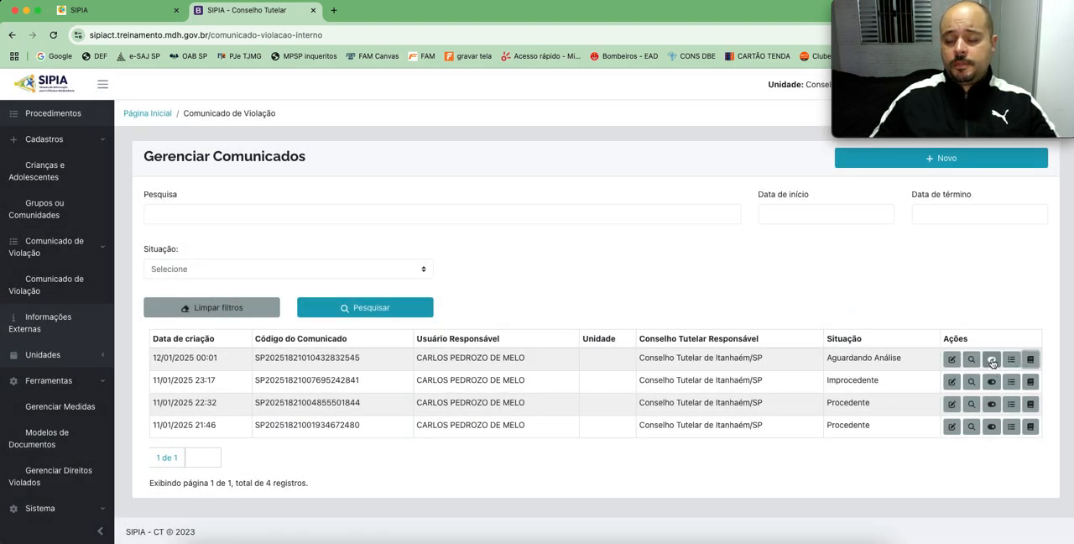
Step: Start evaluating the Comunicado created 12/01/2025 00:01 and set its Situação do Comunicado de Violação to Procedente
{"action": "left_click", "coordinate": [991, 360]}
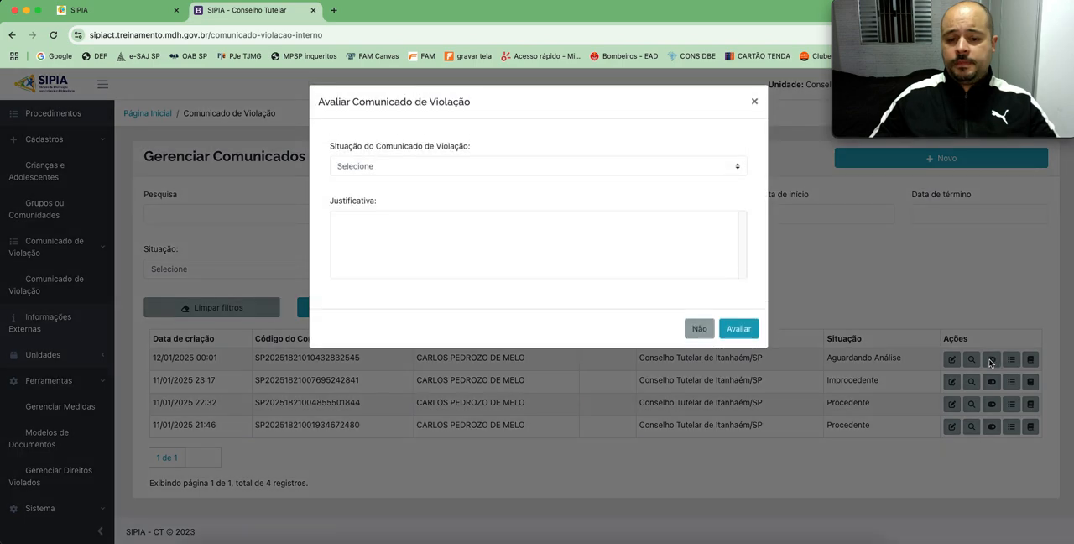
{"action": "left_click", "coordinate": [413, 167]}
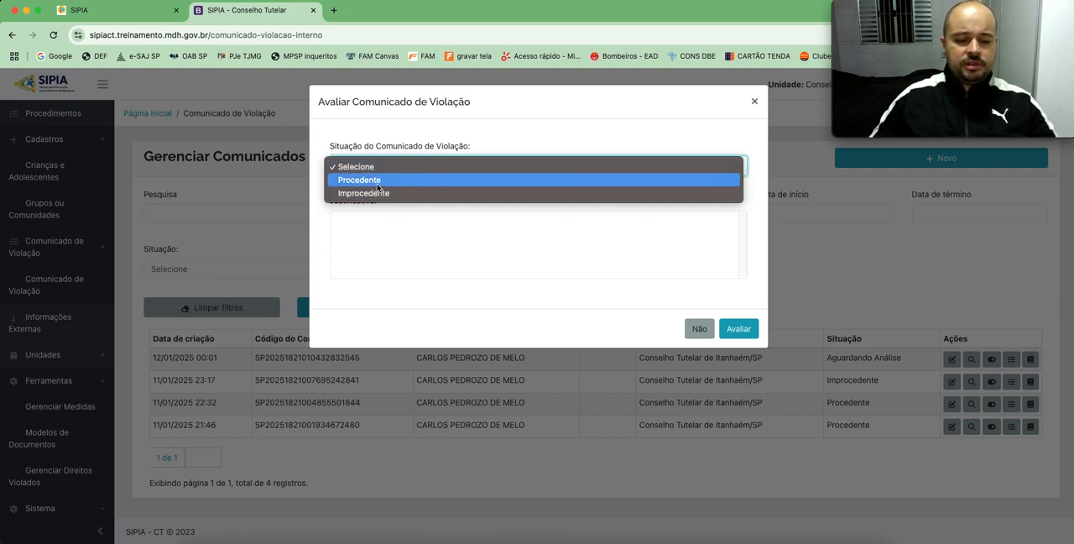
{"action": "left_click", "coordinate": [378, 185]}
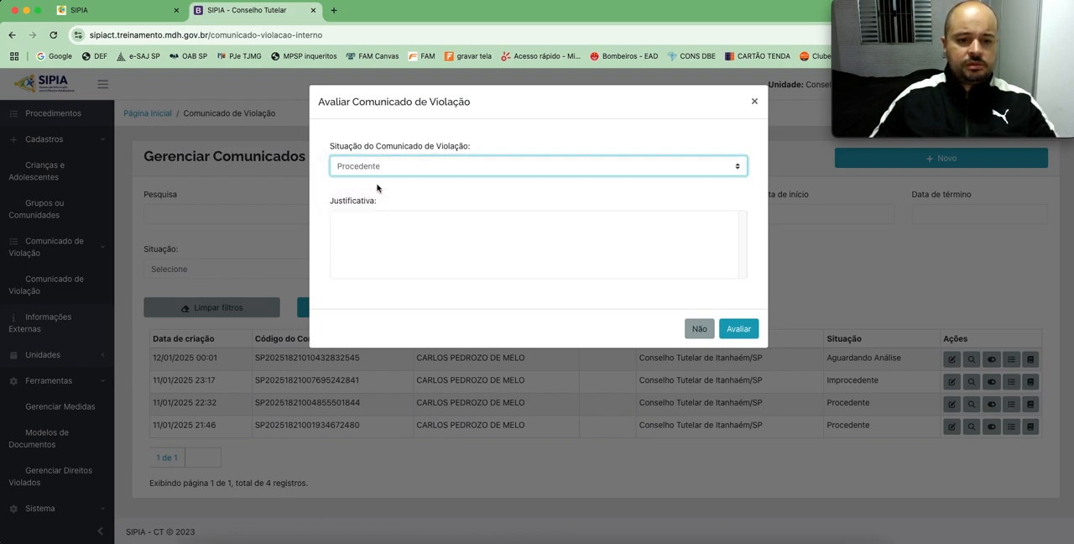
{"action": "left_click", "coordinate": [431, 227]}
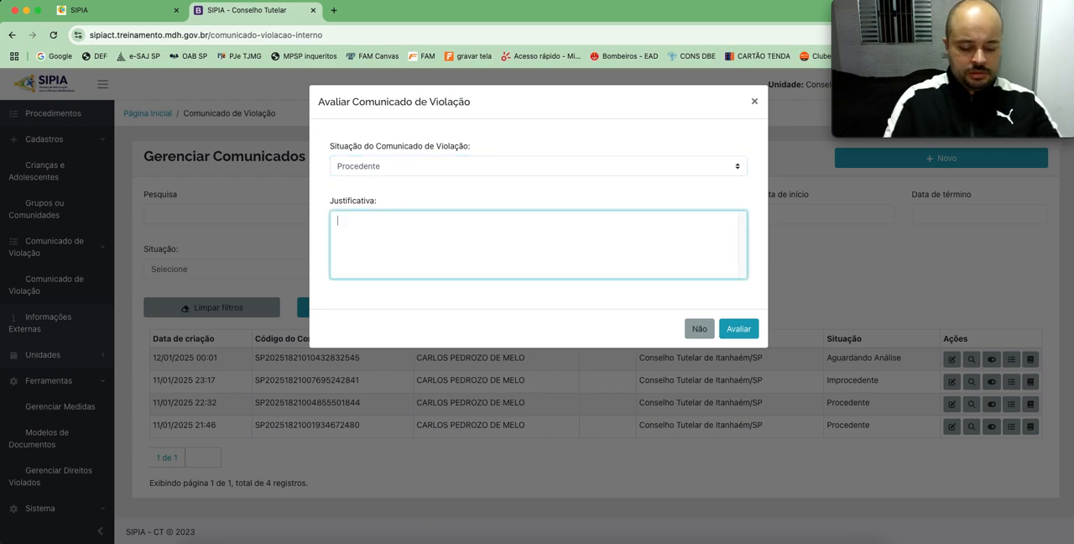
{"action": "type", "text": "Hou"}
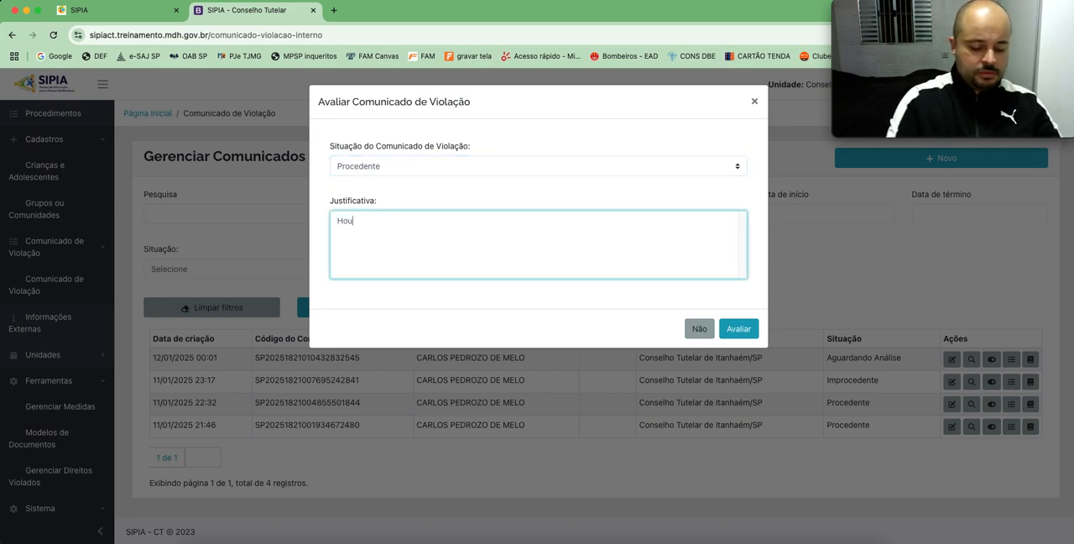
{"action": "key", "text": "BackSpace"}
{"action": "key", "text": "BackSpace"}
{"action": "key", "text": "BackSpace"}
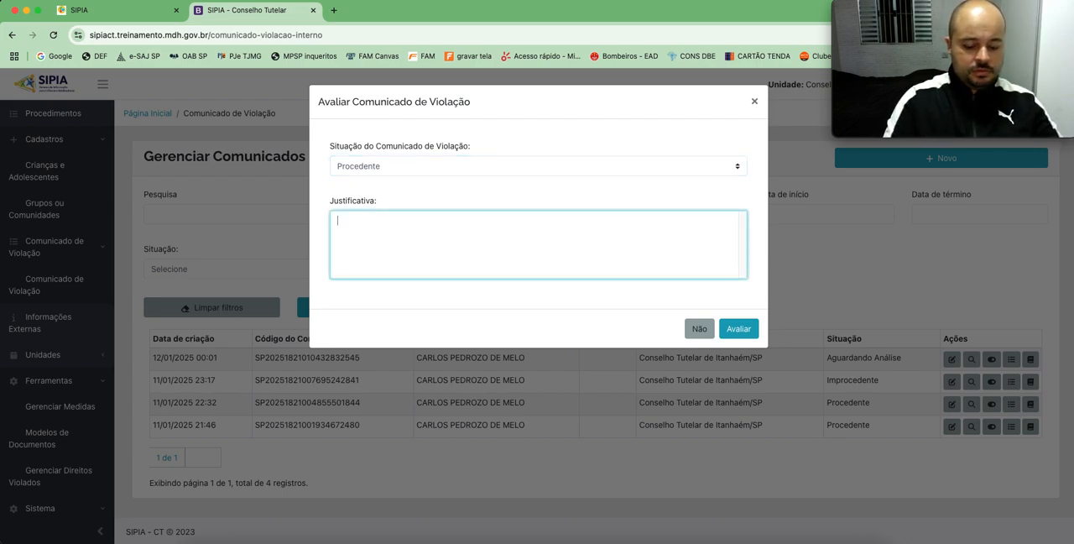
Step: Begin the evaluation's Justificativa with "Em nova diligência ao endereço indicado, constatou-se"
{"action": "type", "text": "Em nova"}
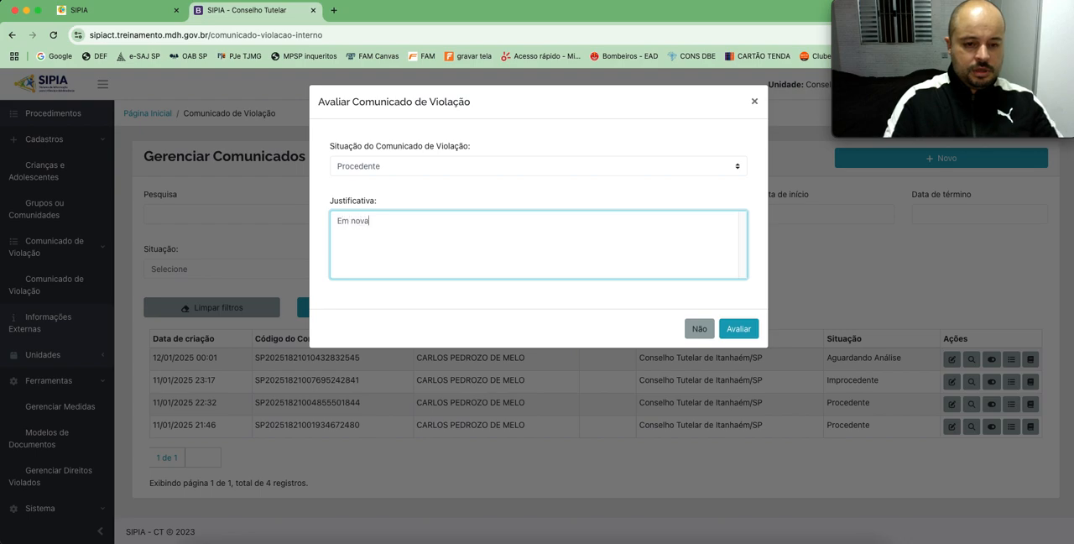
{"action": "type", "text": " diligência "}
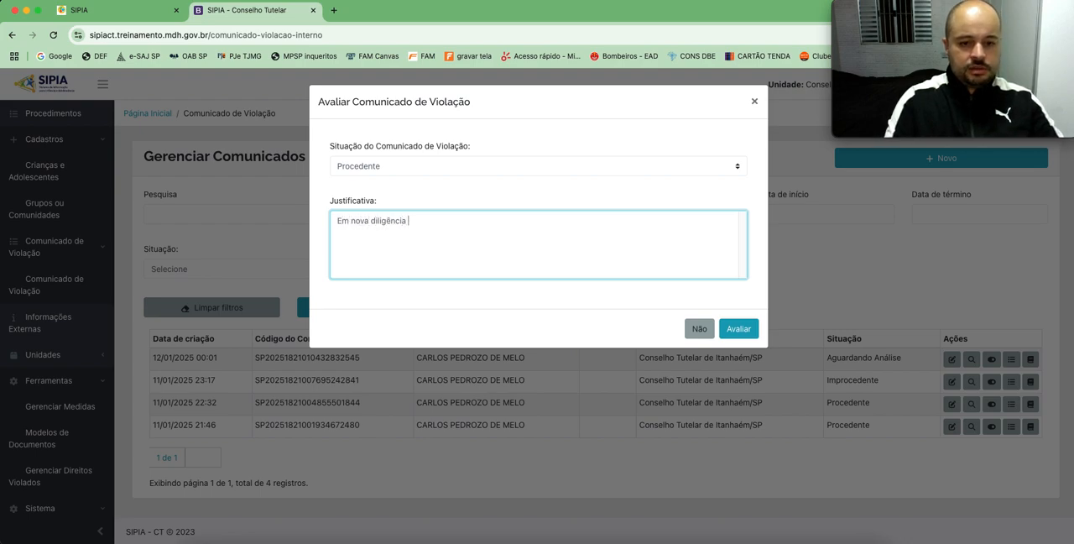
{"action": "type", "text": "ao endereço i"}
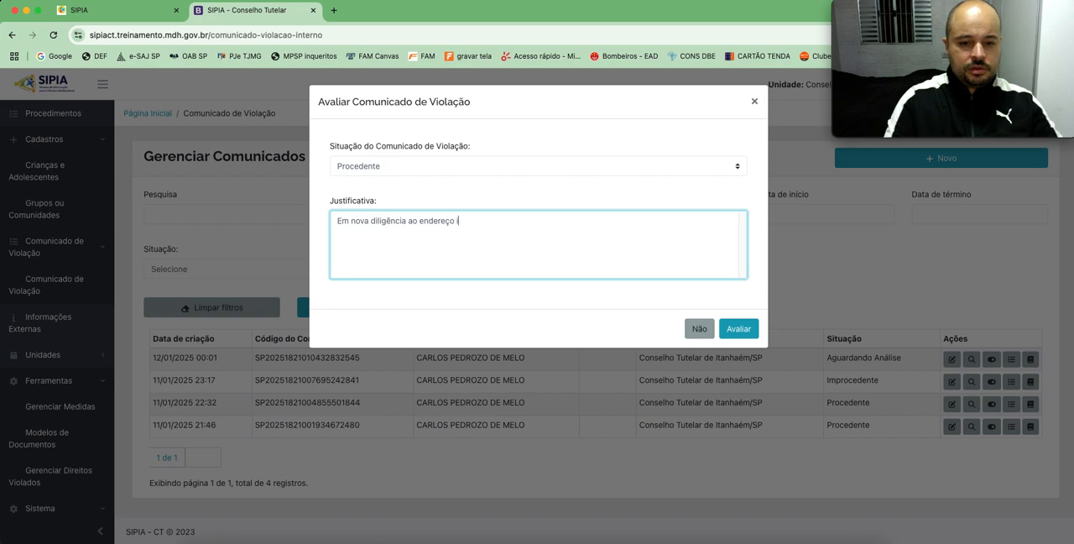
{"action": "type", "text": "ndicado, "}
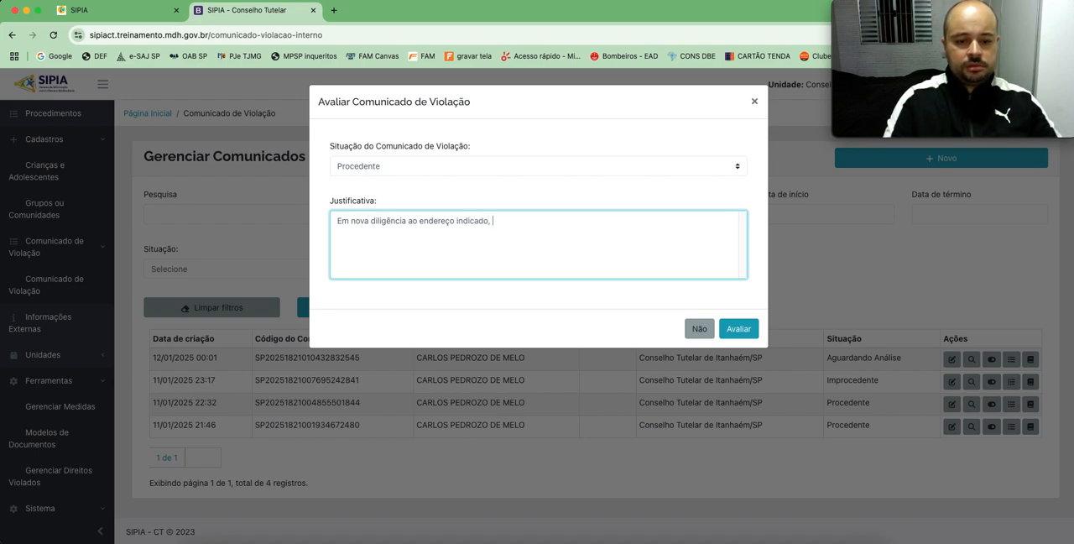
{"action": "type", "text": "constatou-se"}
{"action": "key", "text": "BackSpace"}
{"action": "key", "text": "BackSpace"}
{"action": "type", "text": "se a"}
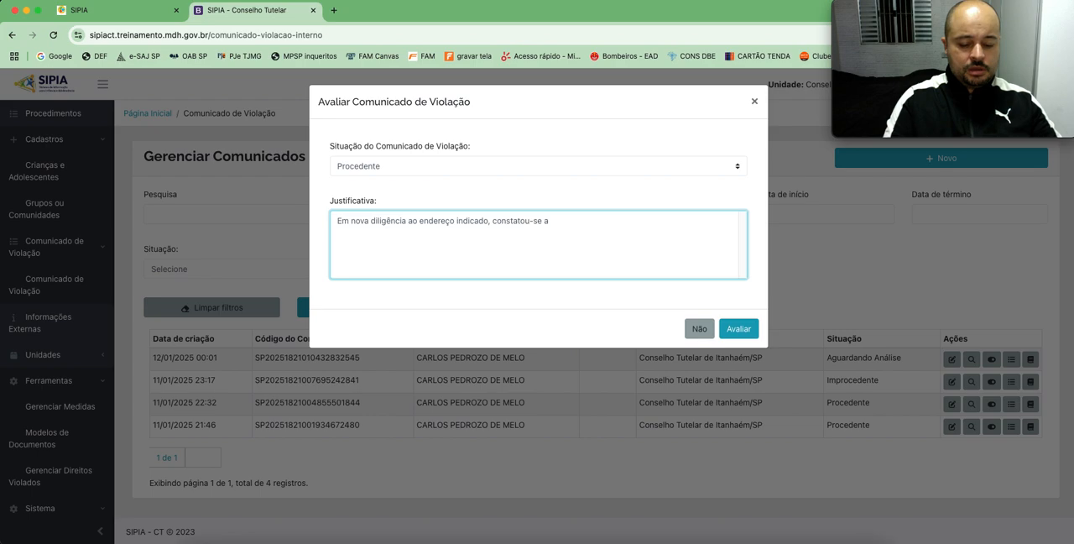
{"action": "key", "text": "BackSpace"}
{"action": "key", "text": "BackSpace"}
{"action": "key", "text": "BackSpace"}
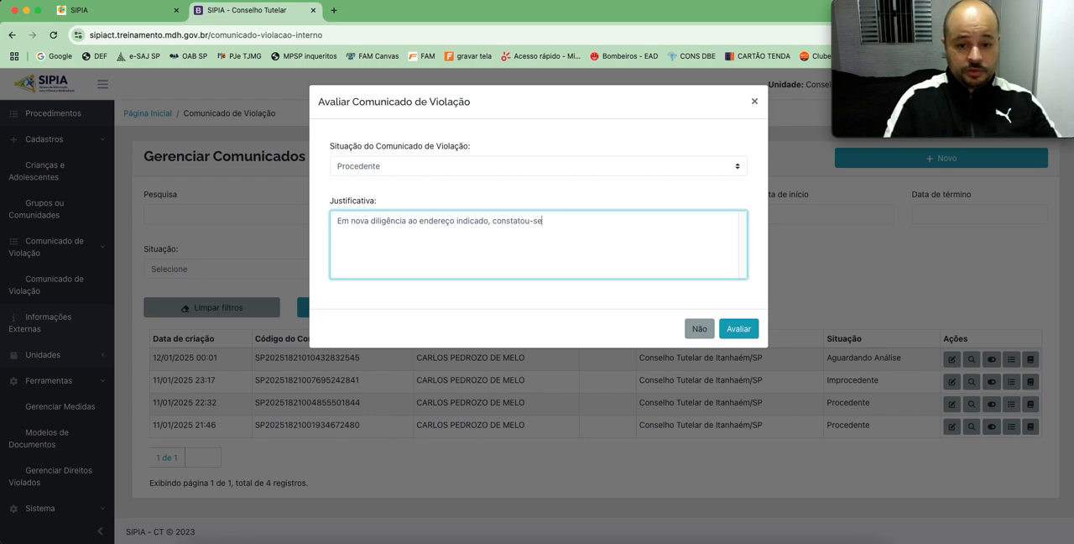
Step: Continue the Justificativa with "indícios de maus-tratos a criança"
{"action": "type", "text": "indícios de maus tratos"}
{"action": "key", "text": "BackSpace"}
{"action": "key", "text": "BackSpace"}
{"action": "key", "text": "BackSpace"}
{"action": "key", "text": "BackSpace"}
{"action": "key", "text": "BackSpace"}
{"action": "key", "text": "BackSpace"}
{"action": "key", "text": "BackSpace"}
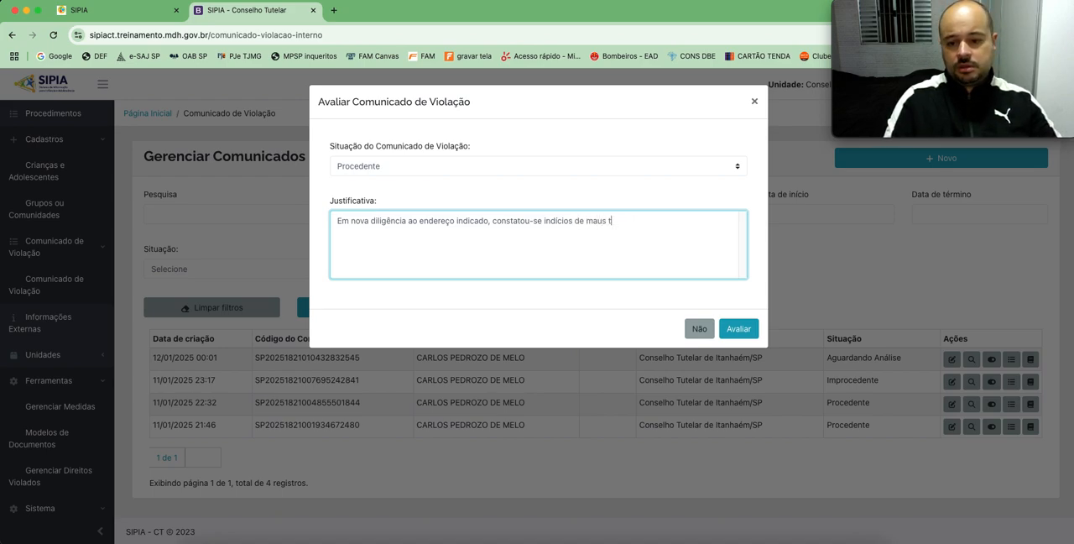
{"action": "type", "text": "s-tratos a cranç"}
{"action": "key", "text": "BackSpace"}
{"action": "key", "text": "BackSpace"}
{"action": "key", "text": "BackSpace"}
{"action": "type", "text": "iança\\ sen"}
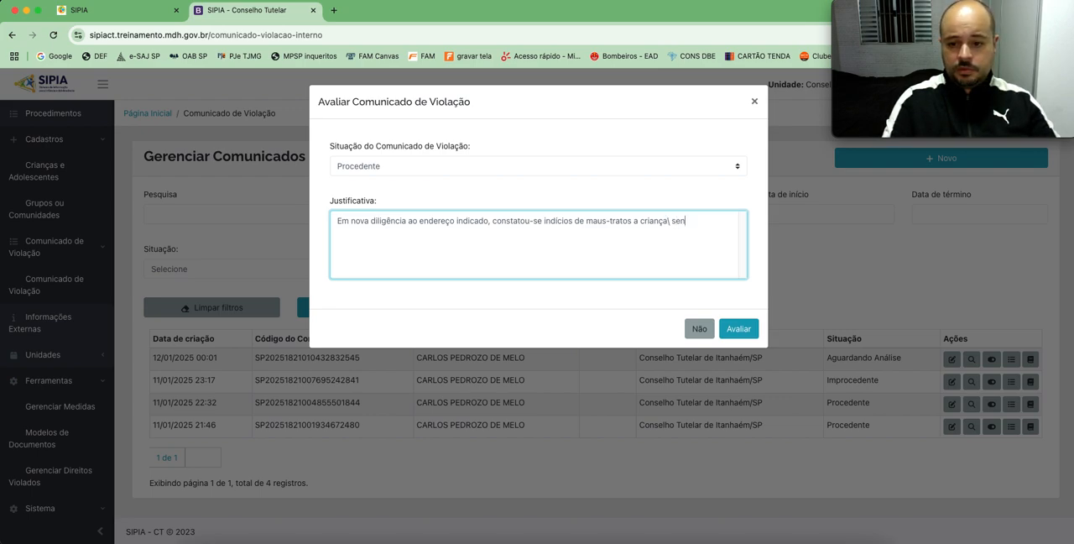
Step: Continue the Justificativa with "que contava com hematomas no braço esquerdo, sendo então"
{"action": "key", "text": "BackSpace"}
{"action": "type", "text": "que contava com"}
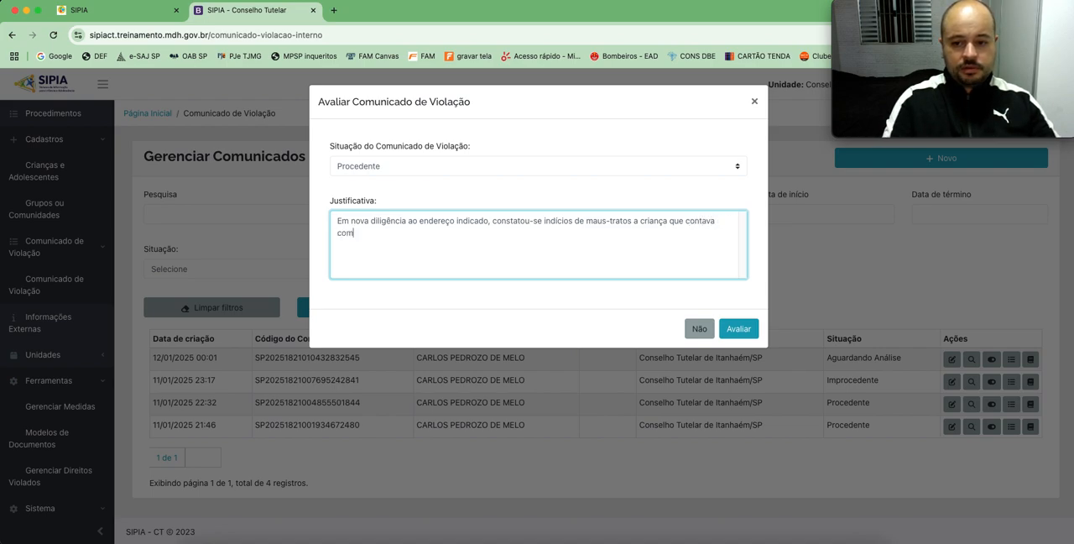
{"action": "type", "text": "hemato"}
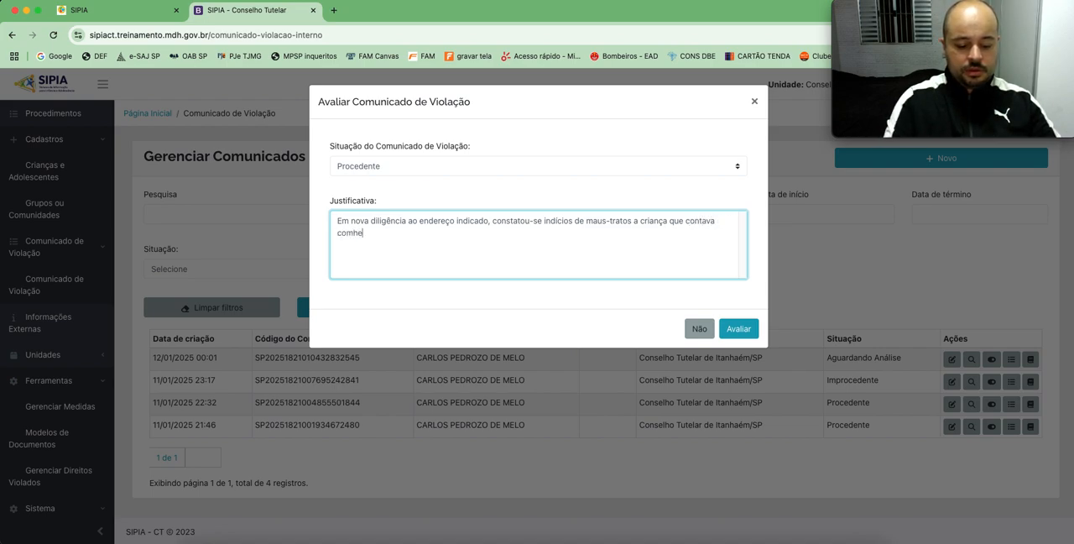
{"action": "key", "text": "BackSpace"}
{"action": "key", "text": "BackSpace"}
{"action": "key", "text": "BackSpace"}
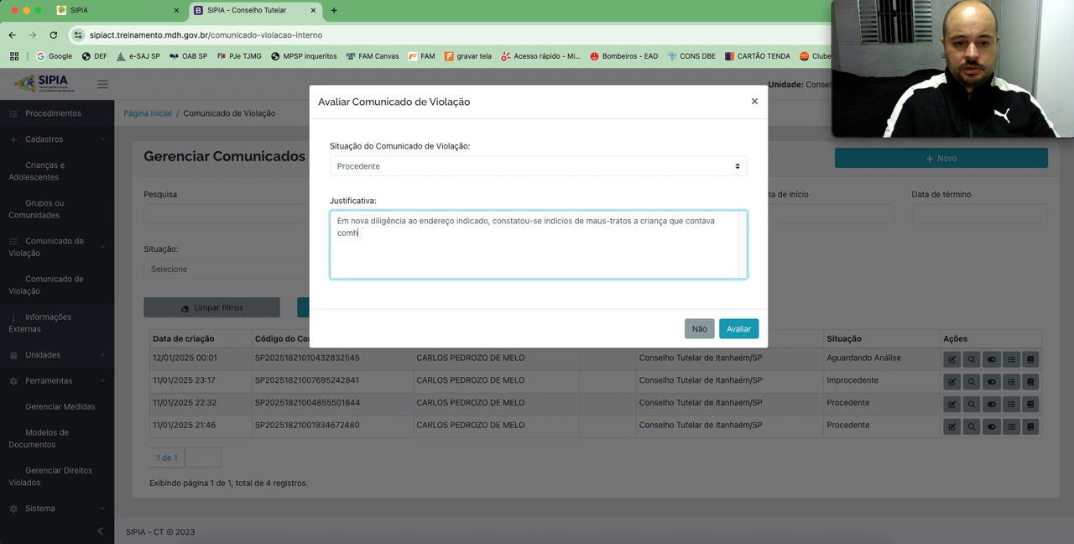
{"action": "type", "text": "hemat"}
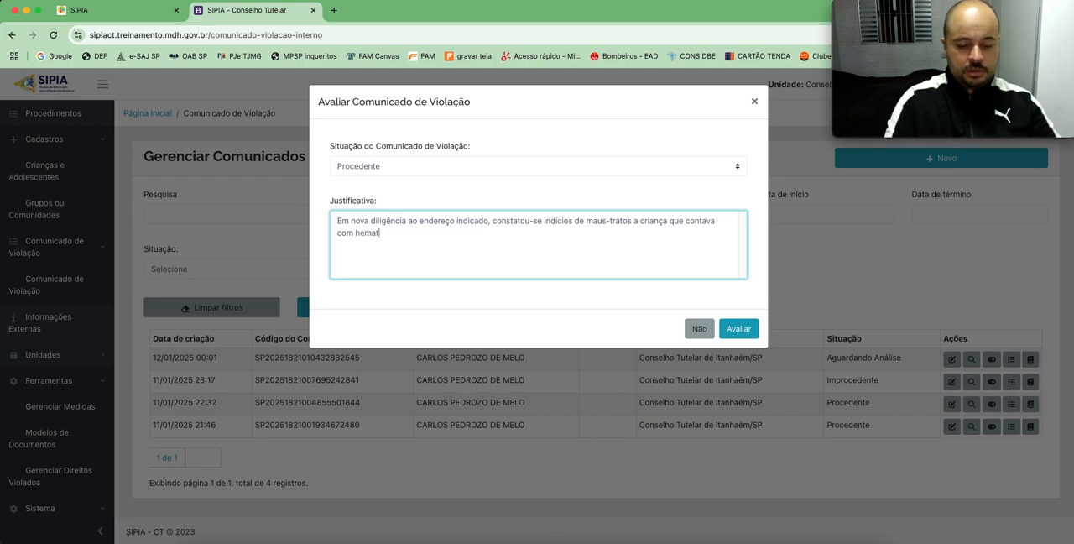
{"action": "type", "text": "omas no braç"}
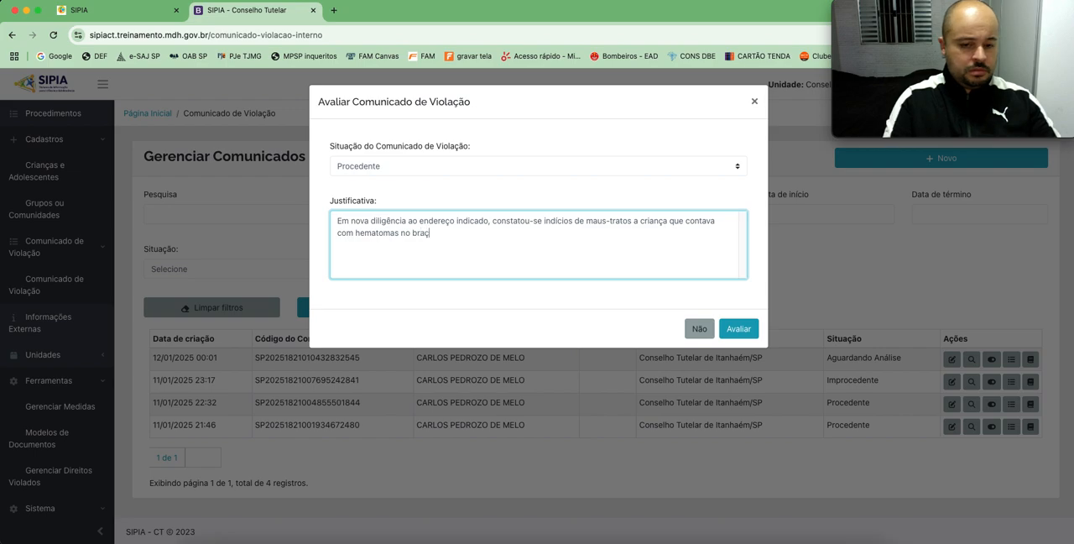
{"action": "type", "text": "o esquerdo, sendo en"}
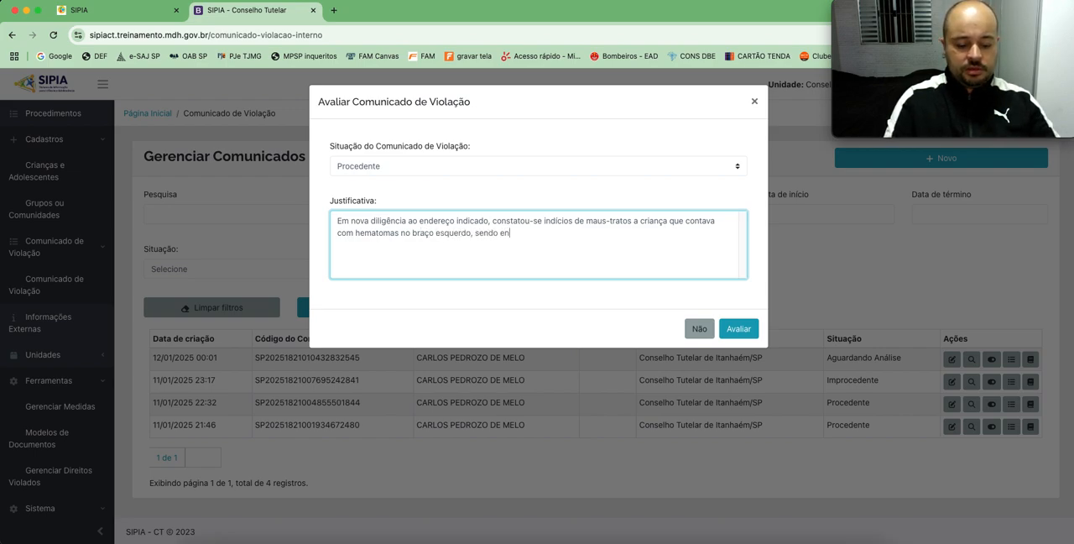
{"action": "type", "text": "tão encamin"}
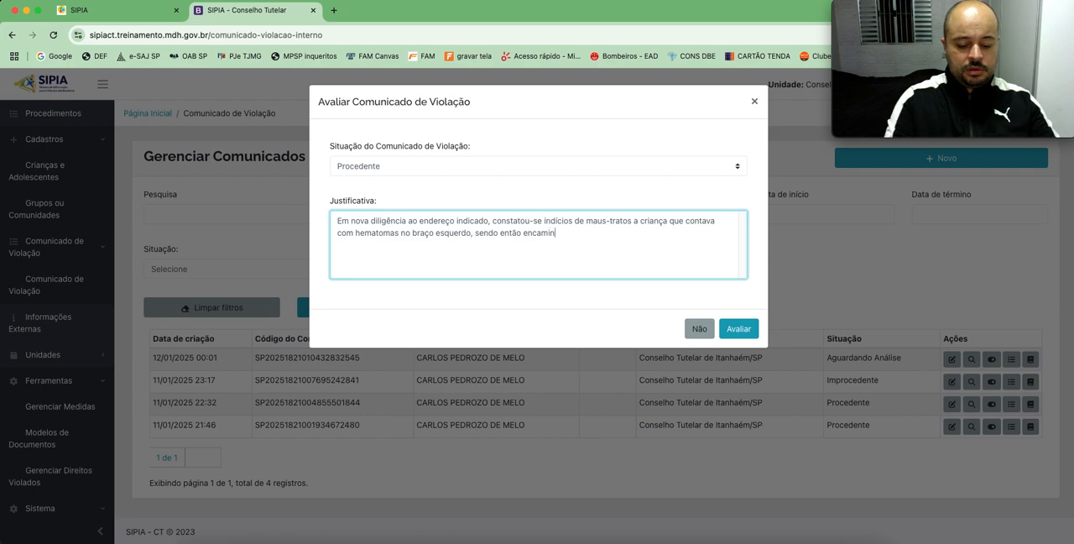
{"action": "type", "text": "hada ao "}
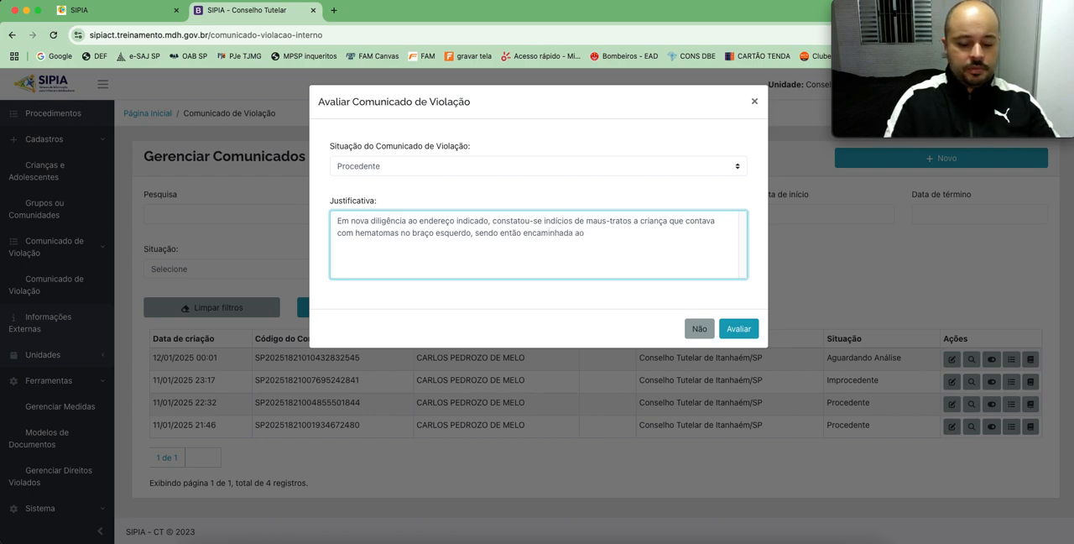
{"action": "type", "text": "pronto so"}
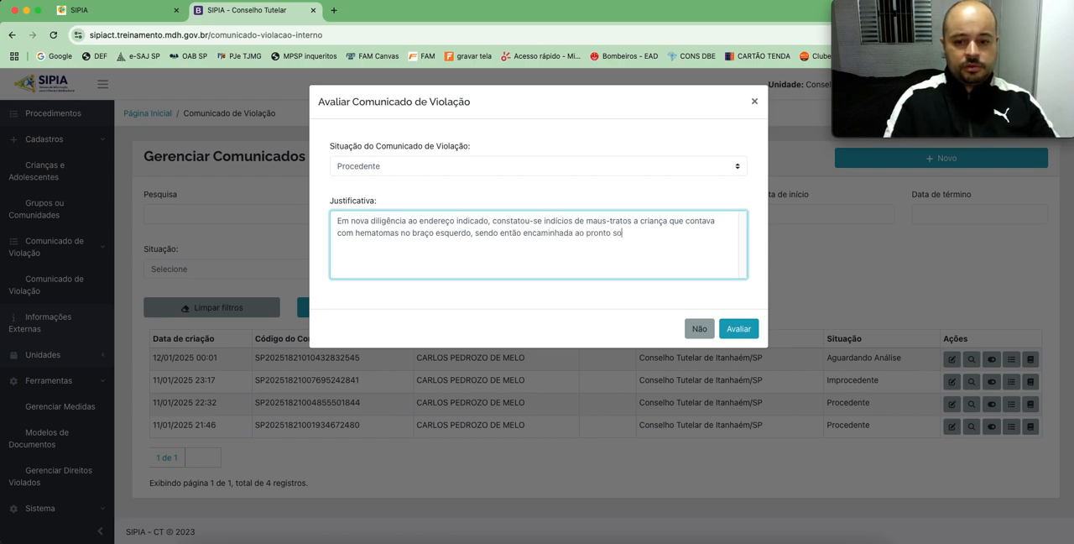
{"action": "type", "text": "corro"}
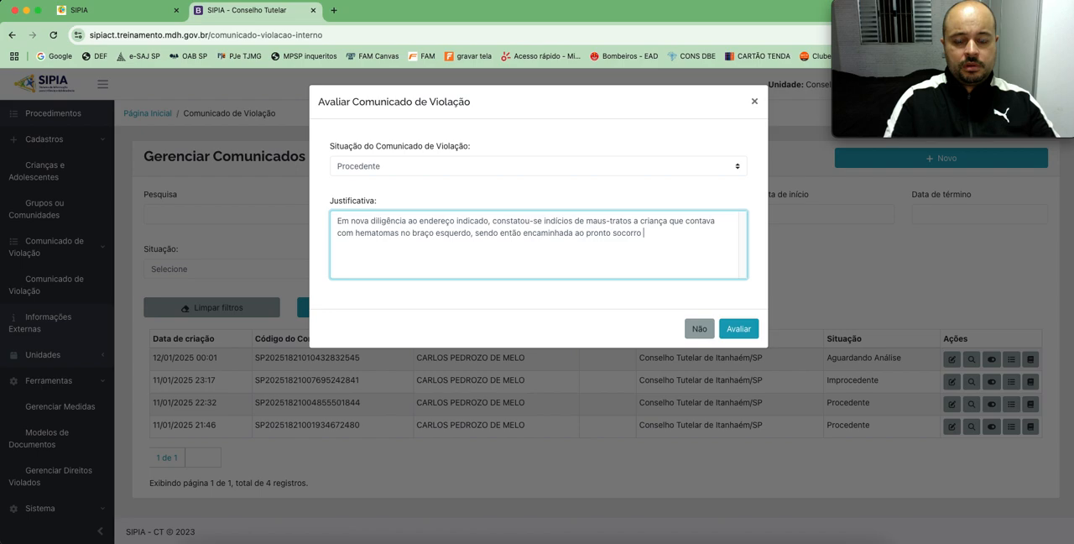
{"action": "type", "text": " local e pos"}
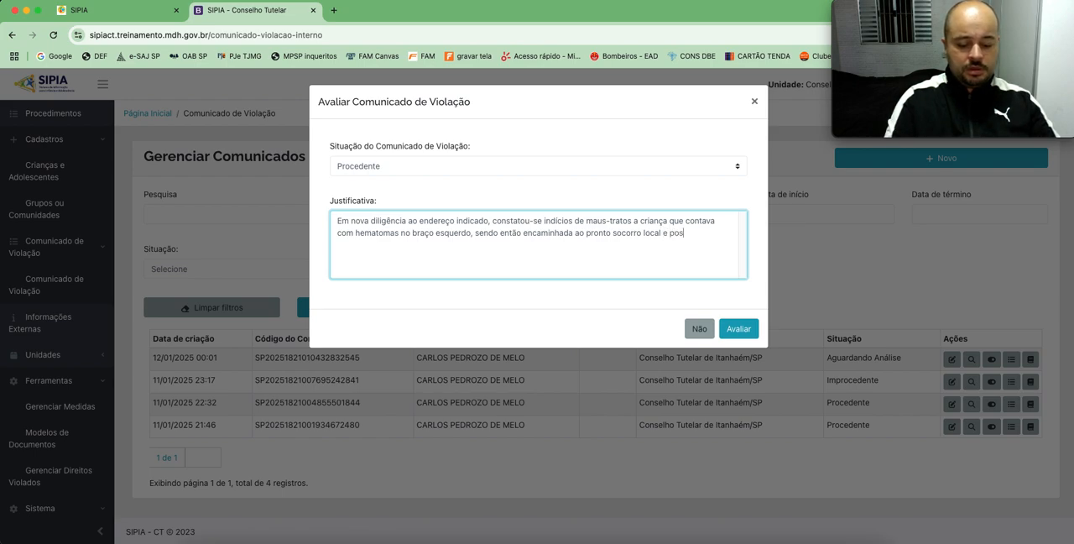
Step: Complete the Justificativa with "encaminhada ao pronto socorro local e posteriormente a delegacia para registro e guia do IML." and submit the evaluation
{"action": "type", "text": "mente"}
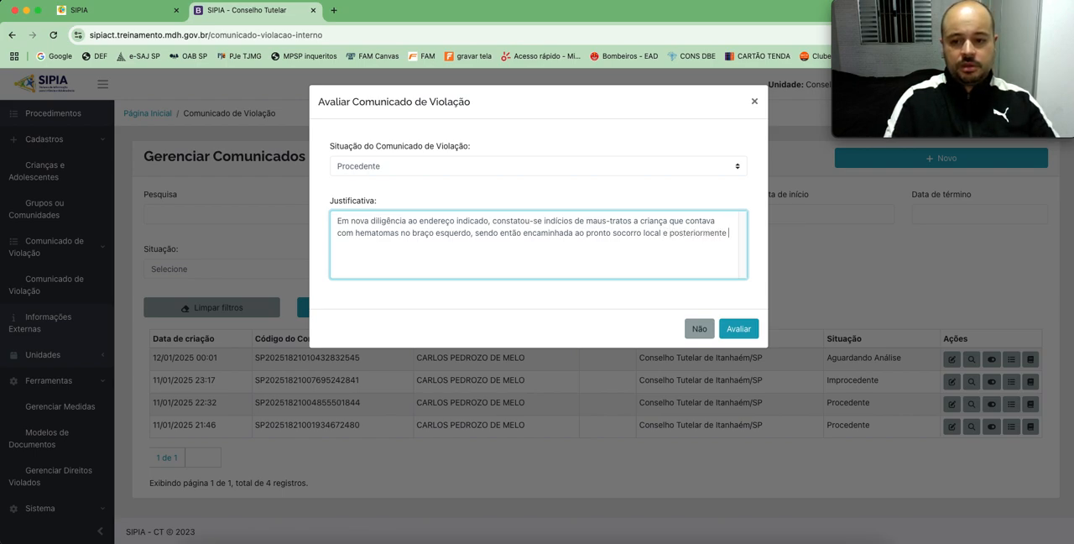
{"action": "type", "text": " a delegacia para registro e guia do IML."}
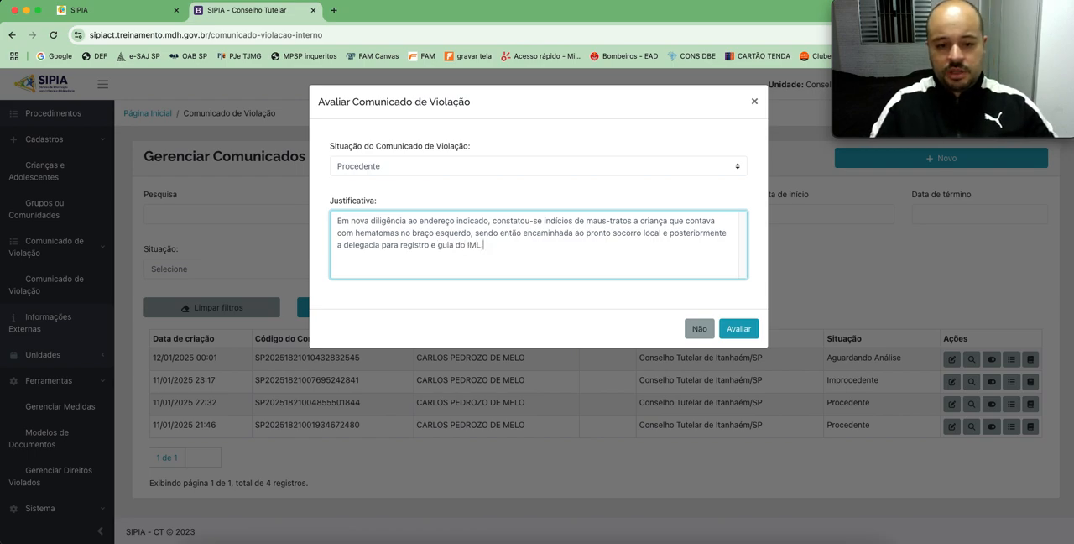
{"action": "left_click", "coordinate": [739, 328]}
{"action": "left_click", "coordinate": [644, 136]}
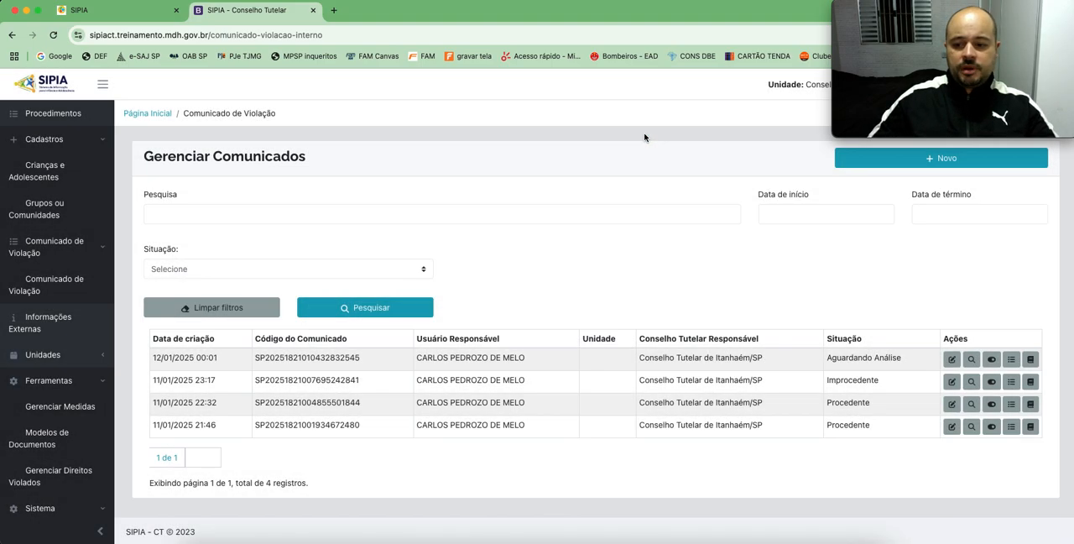
Step: Set the new procedure's Tipo de Procedimento to Comunicado de Violação
{"action": "scroll", "coordinate": [614, 347], "scroll_direction": "down", "scroll_amount": 5}
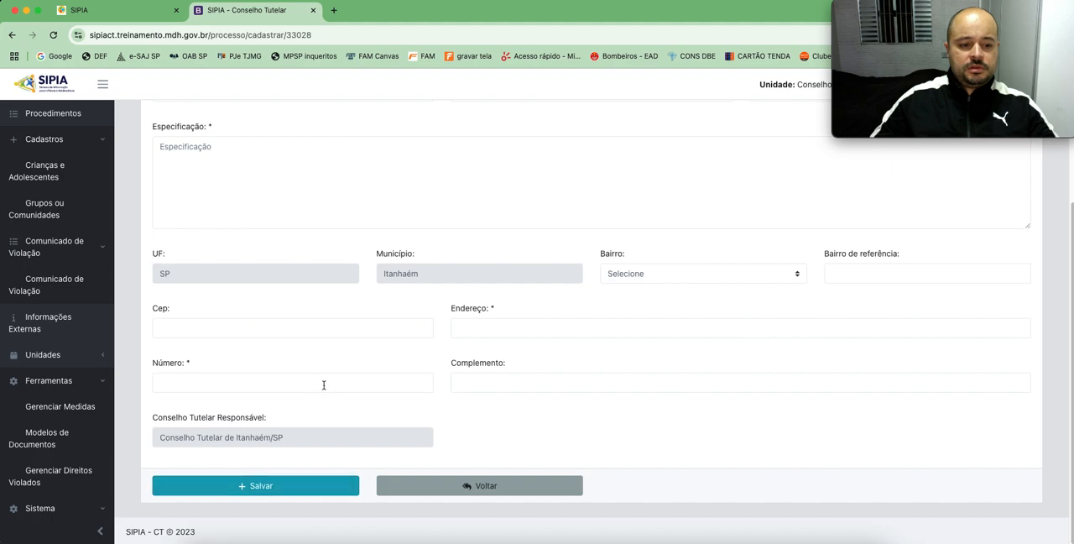
{"action": "scroll", "coordinate": [327, 384], "scroll_direction": "up", "scroll_amount": 5}
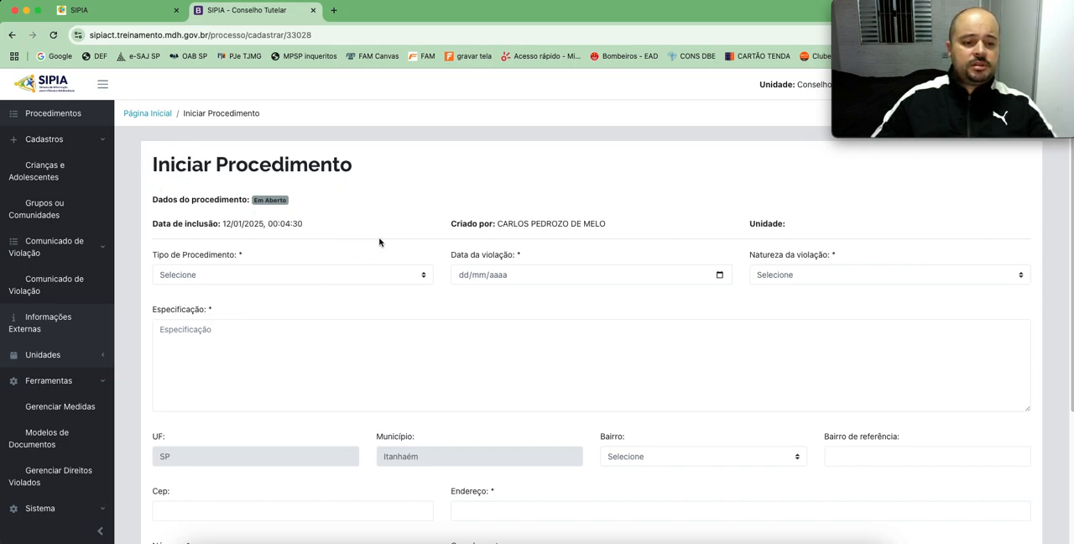
{"action": "scroll", "coordinate": [426, 226], "scroll_direction": "down", "scroll_amount": 2}
{"action": "left_click", "coordinate": [249, 188]}
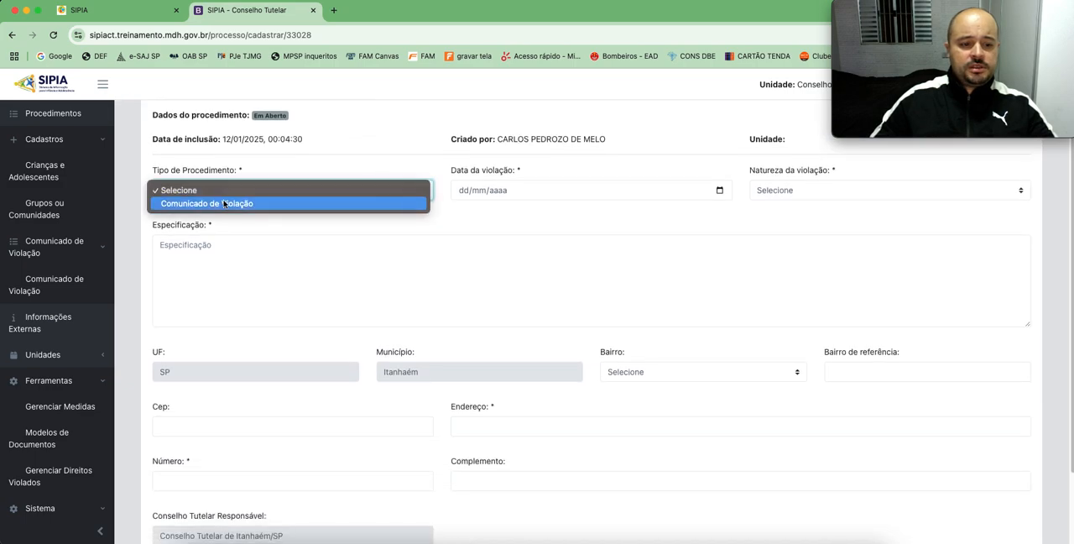
{"action": "left_click", "coordinate": [228, 204]}
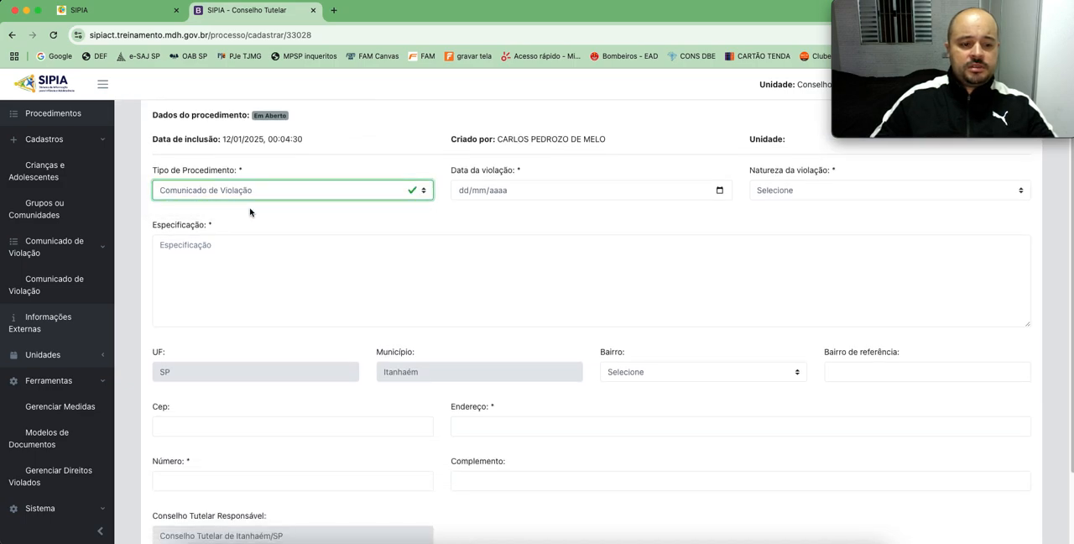
{"action": "scroll", "coordinate": [312, 250], "scroll_direction": "down", "scroll_amount": 3}
{"action": "scroll", "coordinate": [313, 252], "scroll_direction": "up", "scroll_amount": 5}
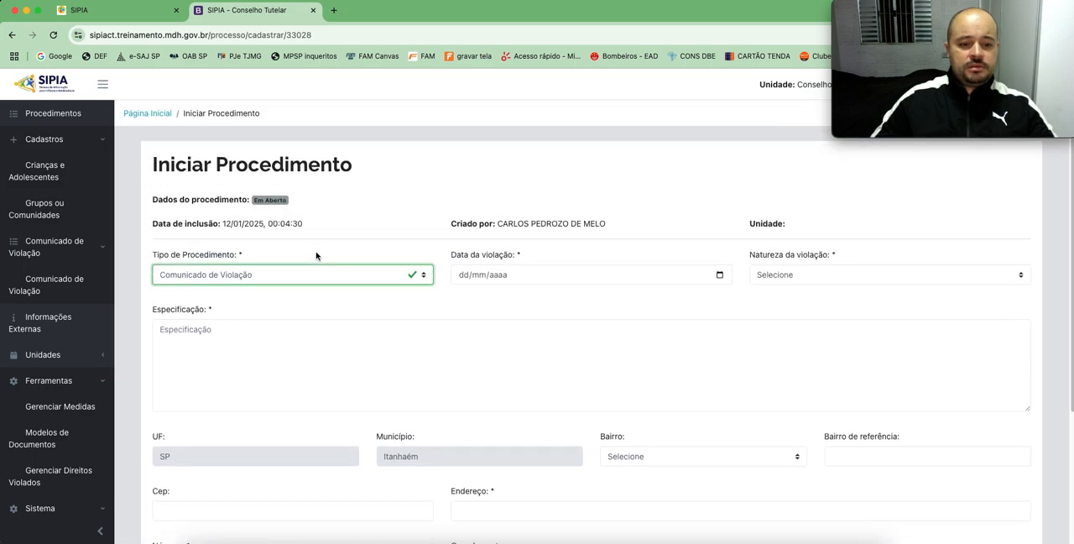
Step: Enter 05/01/2025 as the procedure's Data da violação
{"action": "left_click", "coordinate": [458, 276]}
{"action": "scroll", "coordinate": [528, 311], "scroll_direction": "down", "scroll_amount": 5}
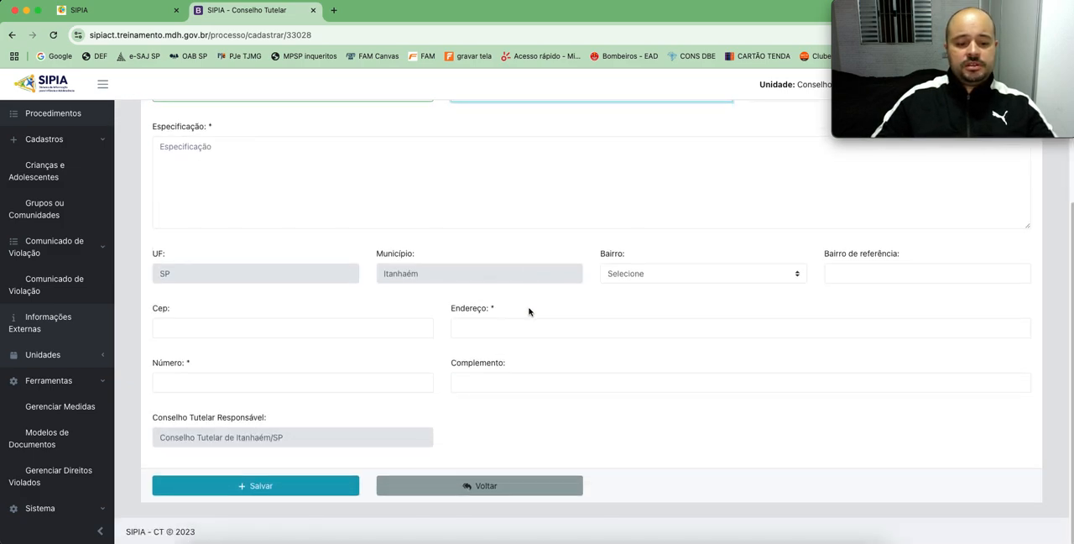
{"action": "scroll", "coordinate": [529, 311], "scroll_direction": "up", "scroll_amount": 5}
{"action": "type", "text": "05/01/2025"}
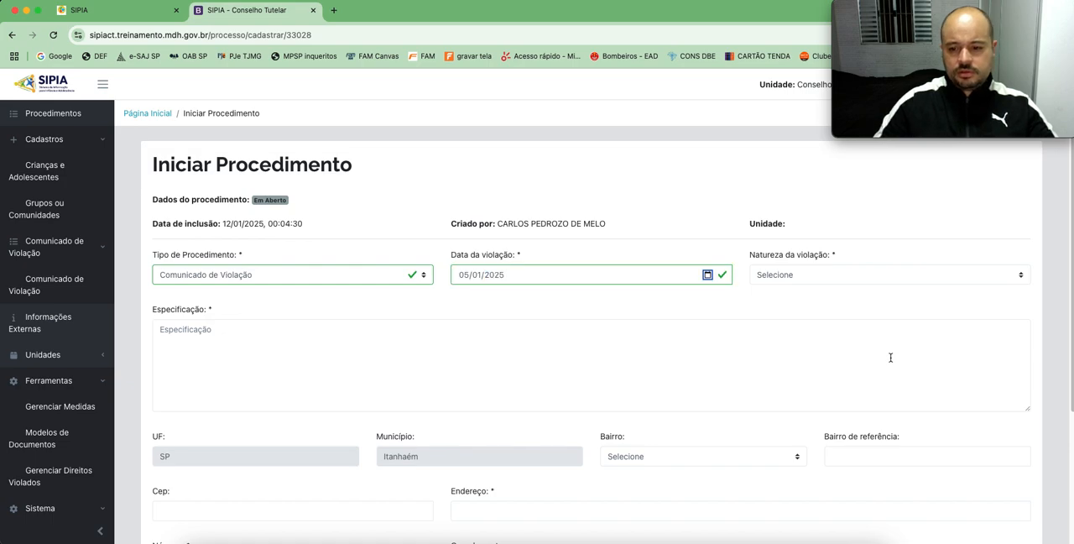
Step: Set Natureza da violação to Individual and enter "Maus-tratos a criança." as the Especificação
{"action": "left_click", "coordinate": [816, 274]}
{"action": "left_click", "coordinate": [793, 287]}
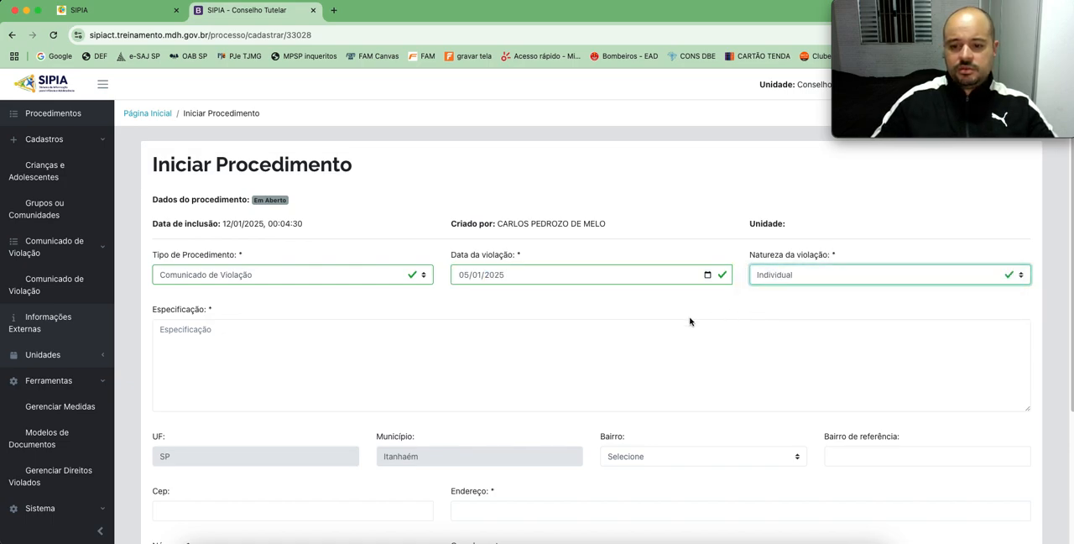
{"action": "left_click", "coordinate": [278, 343]}
{"action": "type", "text": "Maus-tratos a criança."}
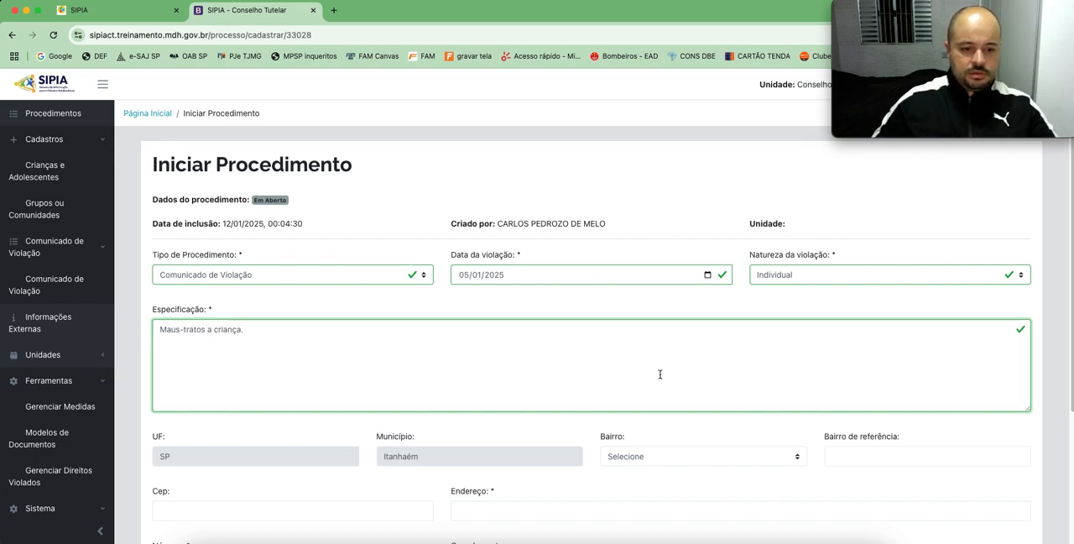
Step: Fill in the Cep and Endereço of the place where the violation occurred
{"action": "scroll", "coordinate": [422, 337], "scroll_direction": "down", "scroll_amount": 5}
{"action": "left_click", "coordinate": [220, 329]}
{"action": "type", "text": "11740-000"}
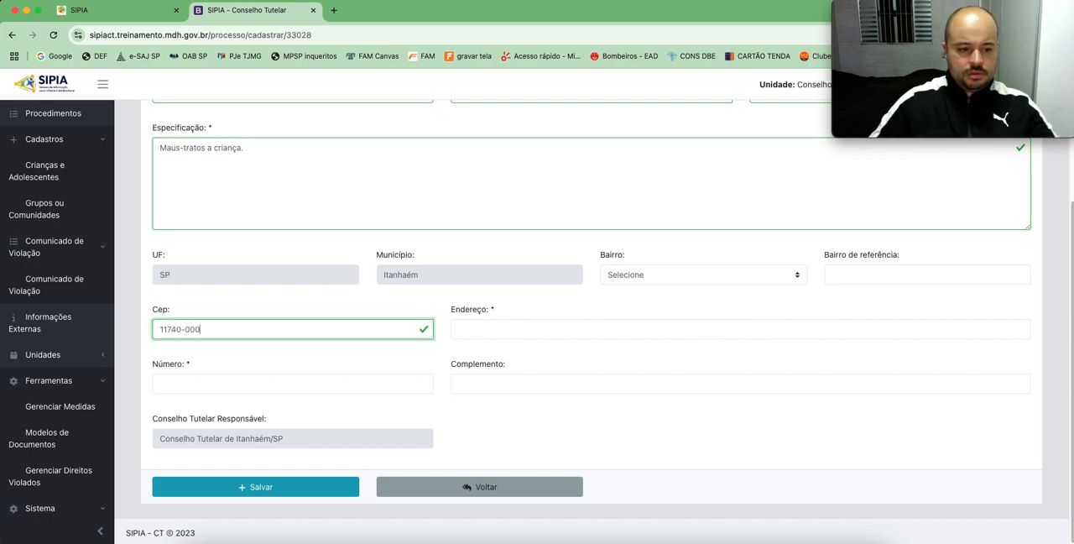
{"action": "key", "text": "Tab"}
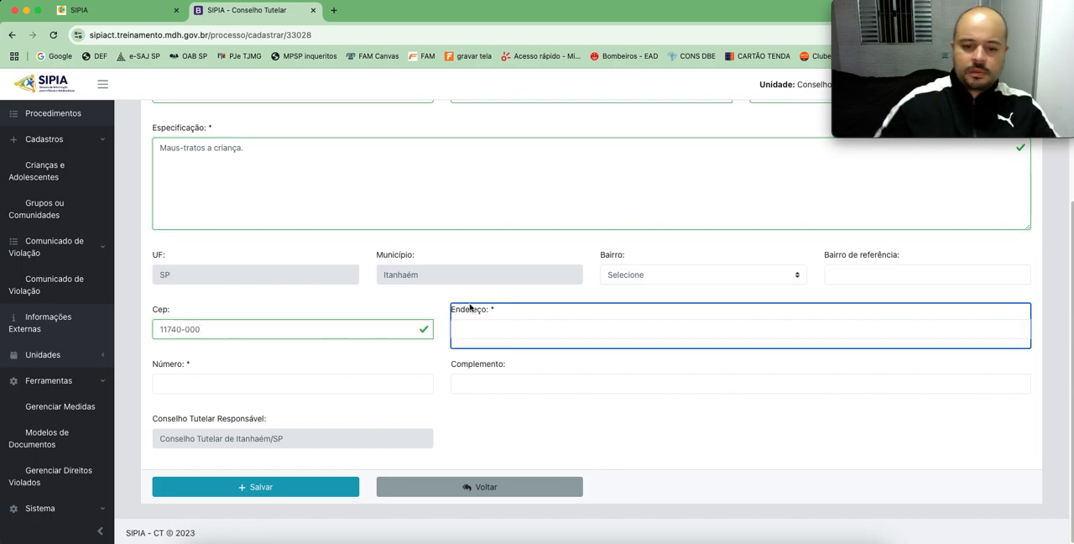
{"action": "left_click", "coordinate": [453, 332]}
{"action": "type", "text": "Rua 1"}
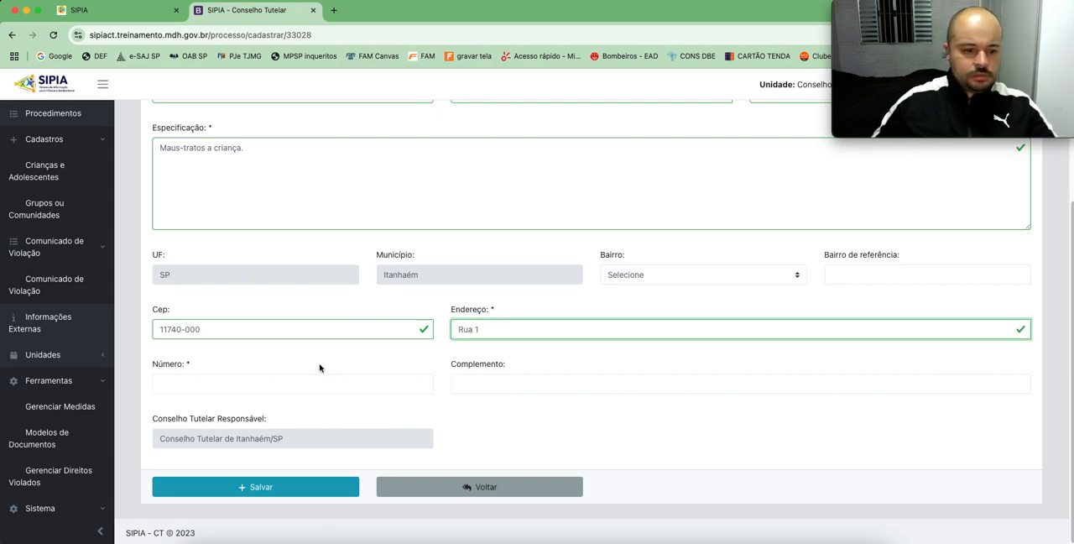
Step: Fill in the address's Número and Complemento, and save the new procedure
{"action": "left_click", "coordinate": [287, 386]}
{"action": "type", "text": "00"}
{"action": "key", "text": "Tab"}
{"action": "left_click", "coordinate": [534, 386]}
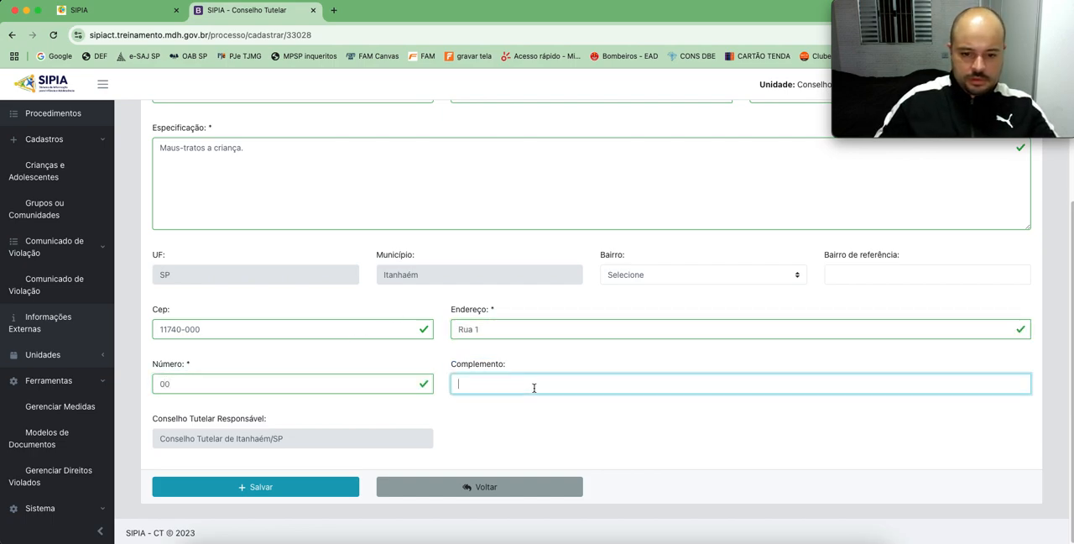
{"action": "type", "text": "Travessa B"}
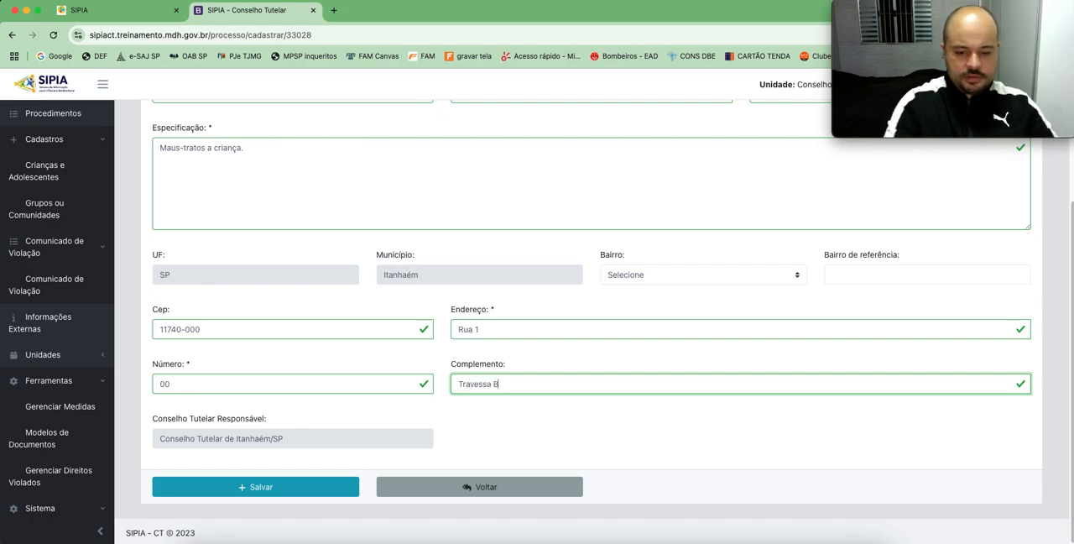
{"action": "left_click", "coordinate": [257, 488]}
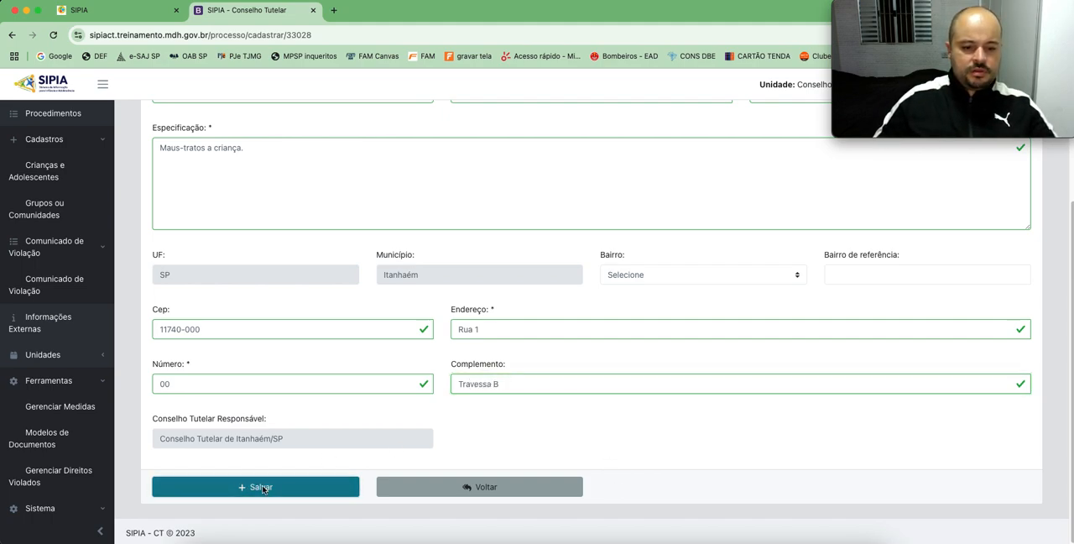
{"action": "left_click", "coordinate": [644, 135]}
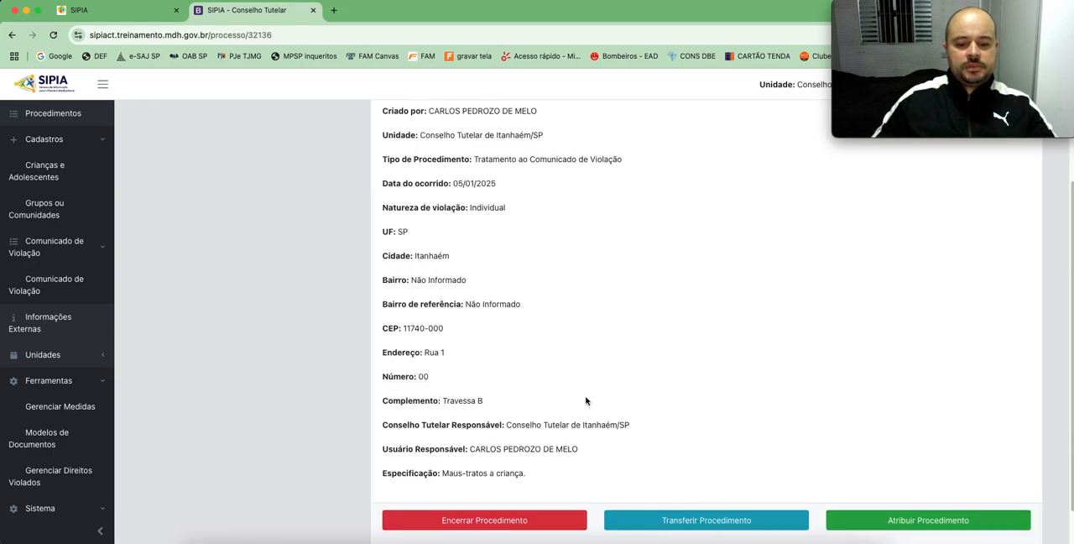
Step: Open the new procedure's linked children and adolescents, and bring up the registry for registering or linking one
{"action": "scroll", "coordinate": [590, 408], "scroll_direction": "up", "scroll_amount": 3}
{"action": "scroll", "coordinate": [576, 428], "scroll_direction": "up", "scroll_amount": 2}
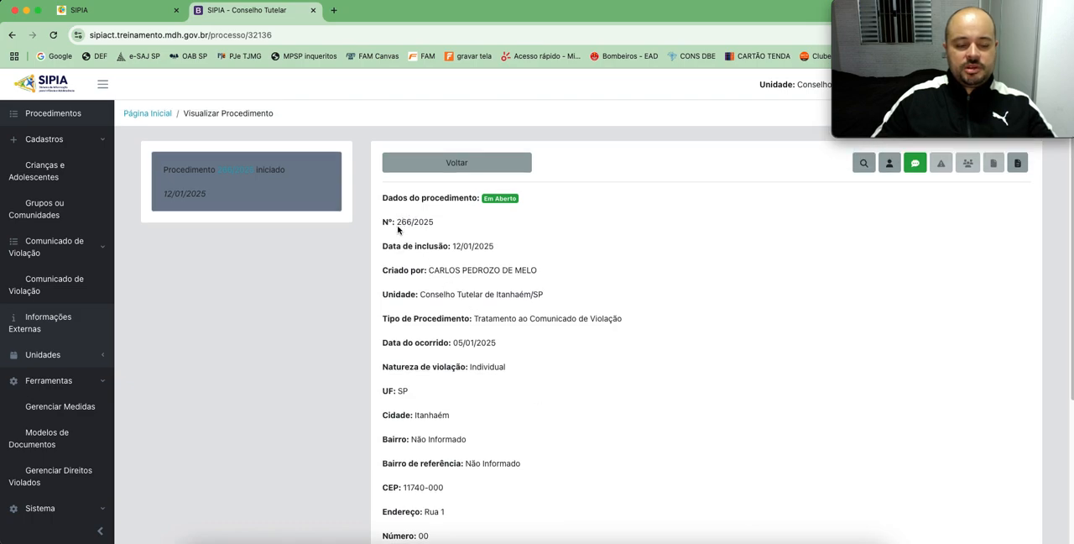
{"action": "scroll", "coordinate": [711, 325], "scroll_direction": "down", "scroll_amount": 5}
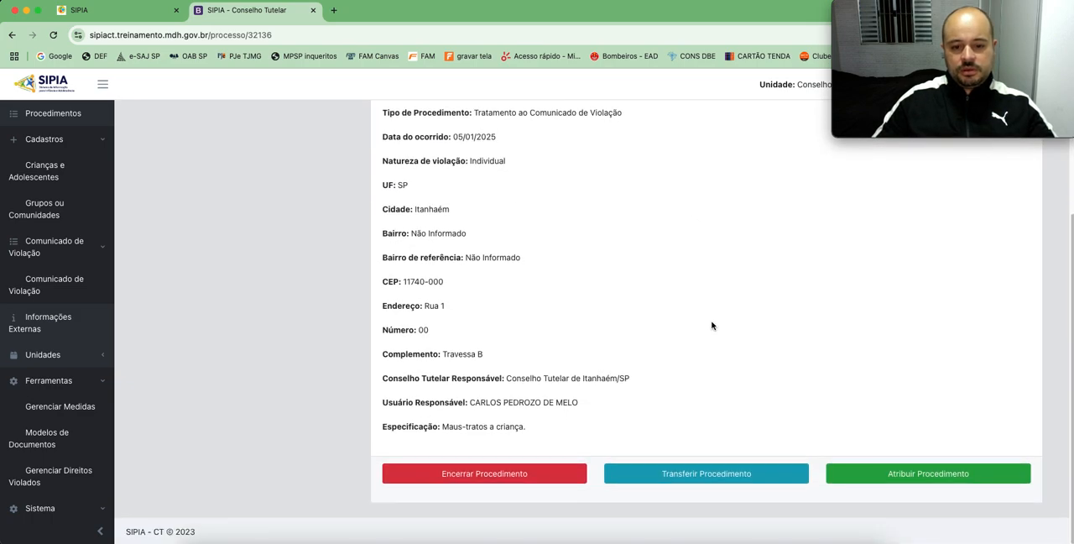
{"action": "scroll", "coordinate": [714, 326], "scroll_direction": "up", "scroll_amount": 5}
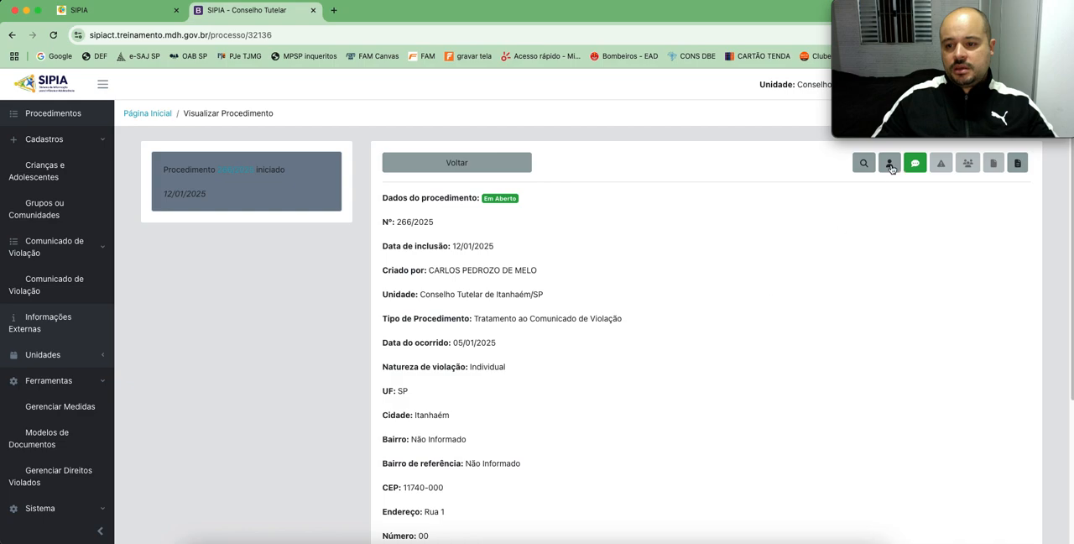
{"action": "left_click", "coordinate": [889, 163]}
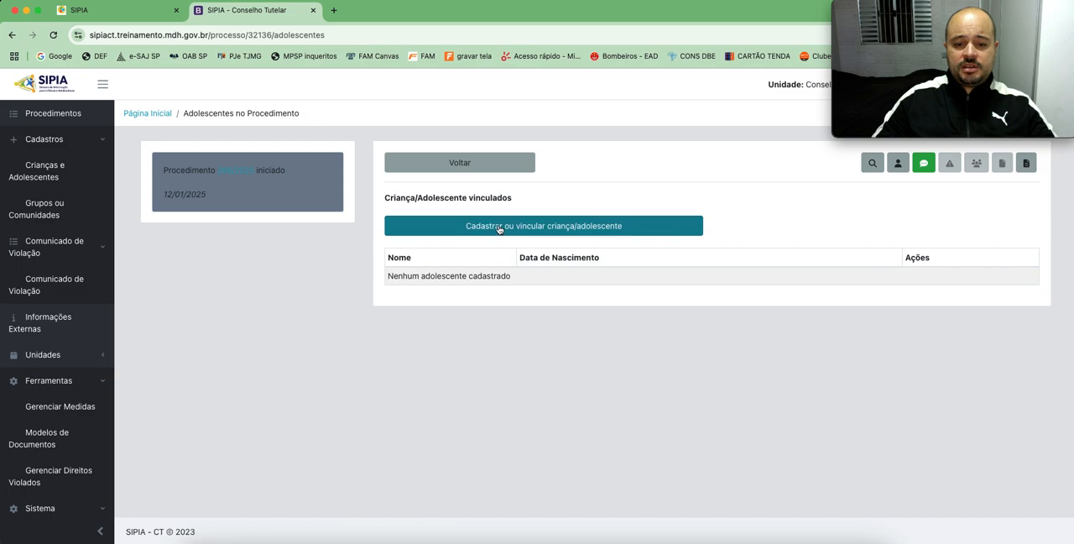
{"action": "left_click", "coordinate": [571, 228]}
{"action": "scroll", "coordinate": [613, 289], "scroll_direction": "down", "scroll_amount": 1}
{"action": "scroll", "coordinate": [612, 290], "scroll_direction": "down", "scroll_amount": 2}
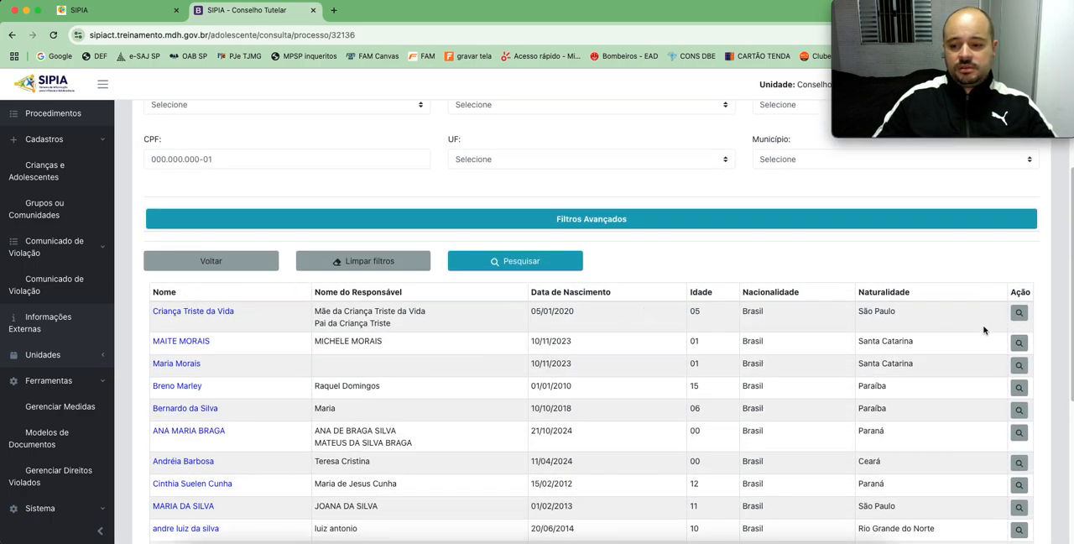
Step: Open the registry record of the first child listed in the search results
{"action": "scroll", "coordinate": [550, 291], "scroll_direction": "up", "scroll_amount": 2}
{"action": "scroll", "coordinate": [600, 244], "scroll_direction": "up", "scroll_amount": 1}
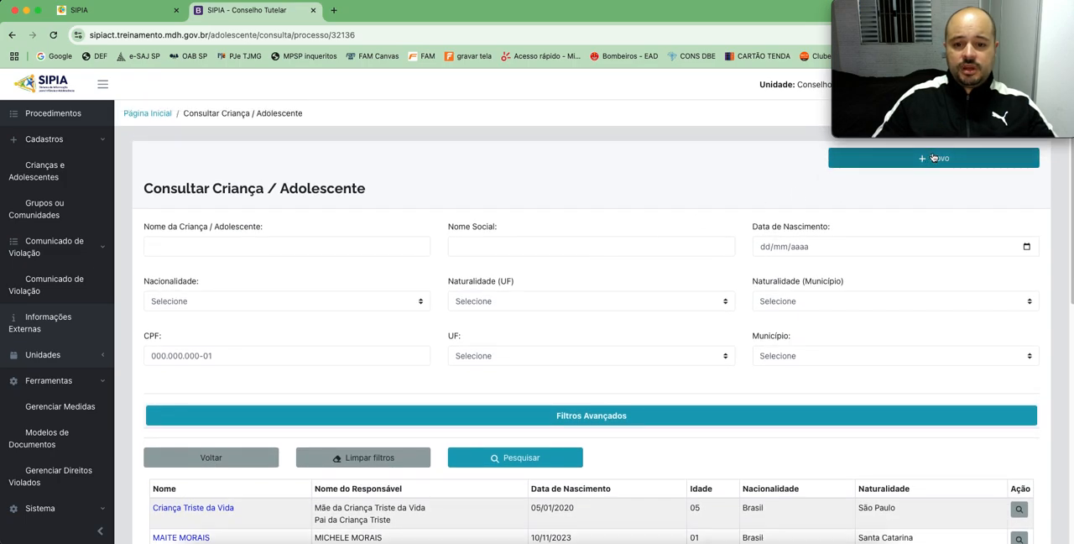
{"action": "scroll", "coordinate": [492, 307], "scroll_direction": "down", "scroll_amount": 1}
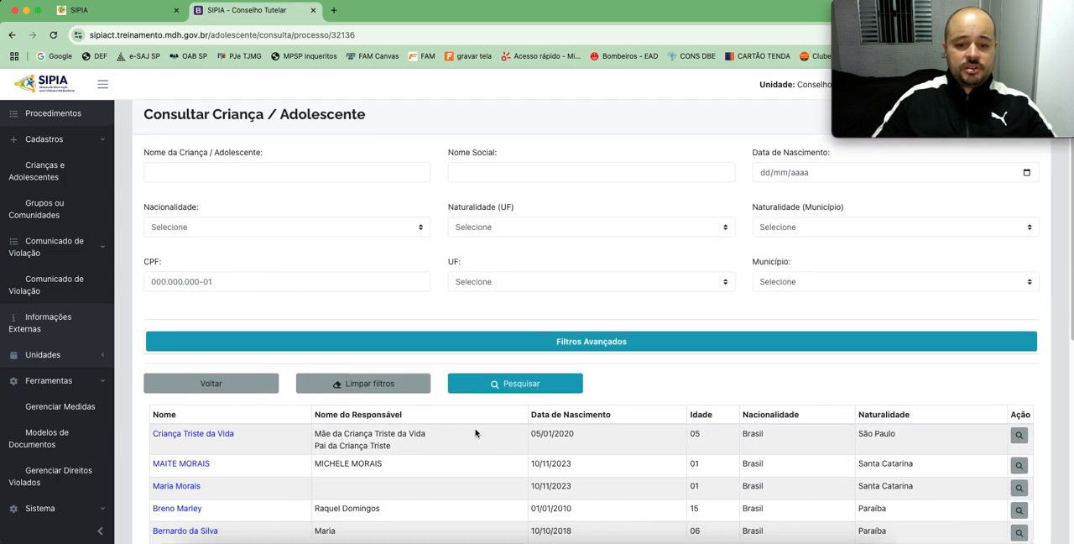
{"action": "left_click", "coordinate": [1019, 435]}
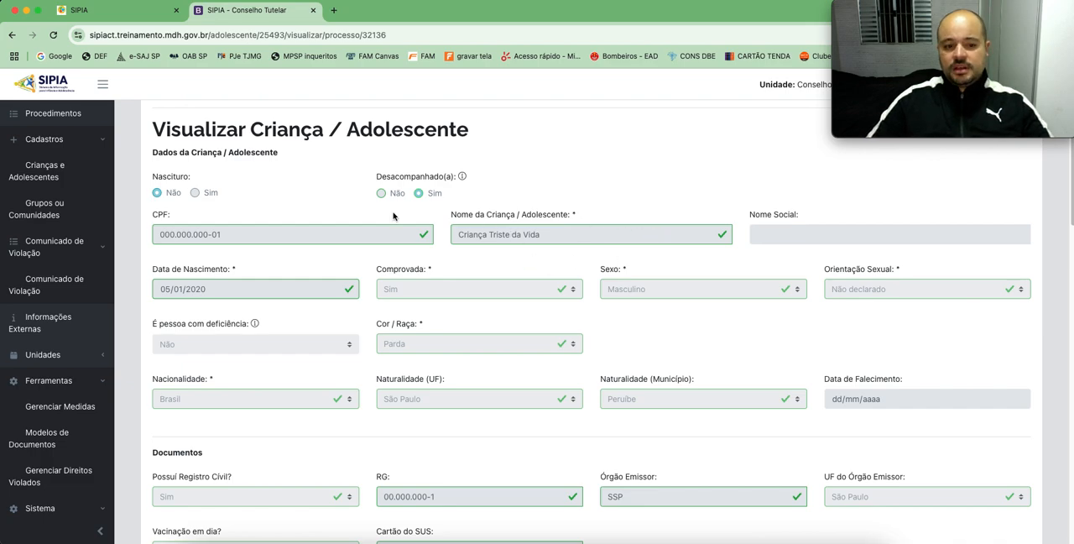
Step: Examine the child's record, including personal data, documents, address, schooling, guardians, and linked procedures and violation reports
{"action": "scroll", "coordinate": [395, 216], "scroll_direction": "down", "scroll_amount": 3}
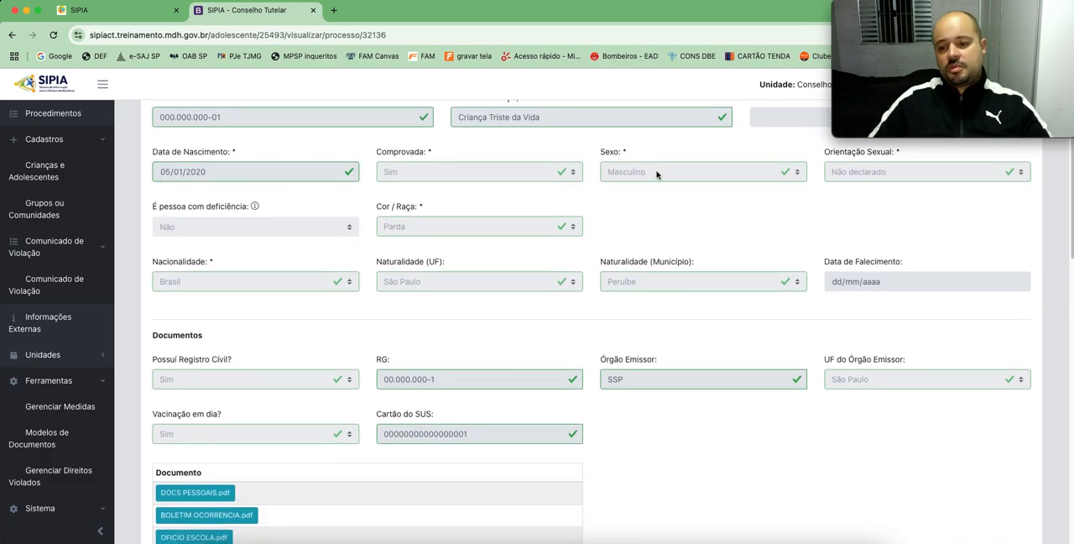
{"action": "scroll", "coordinate": [523, 287], "scroll_direction": "down", "scroll_amount": 1}
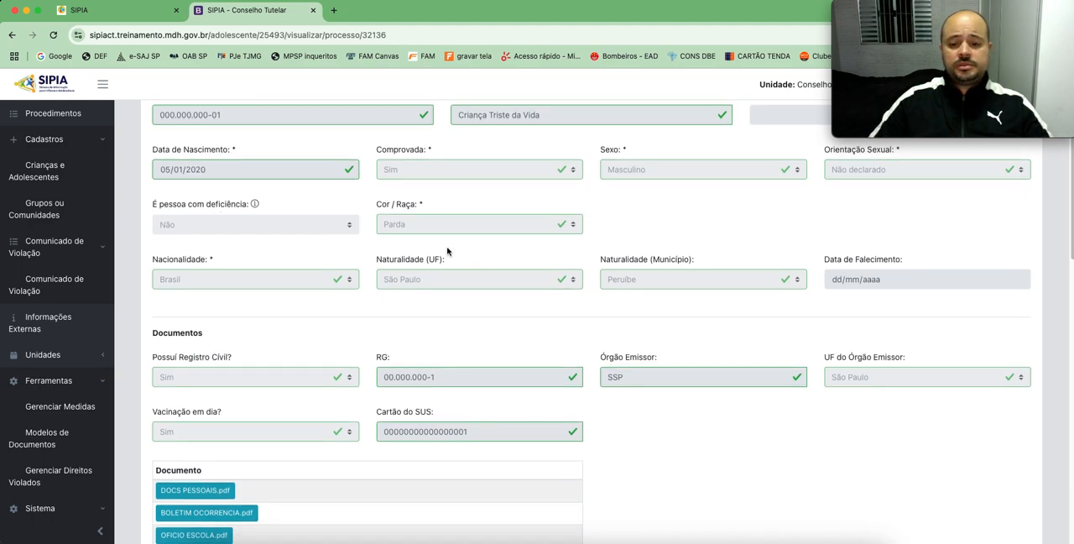
{"action": "scroll", "coordinate": [446, 249], "scroll_direction": "down", "scroll_amount": 3}
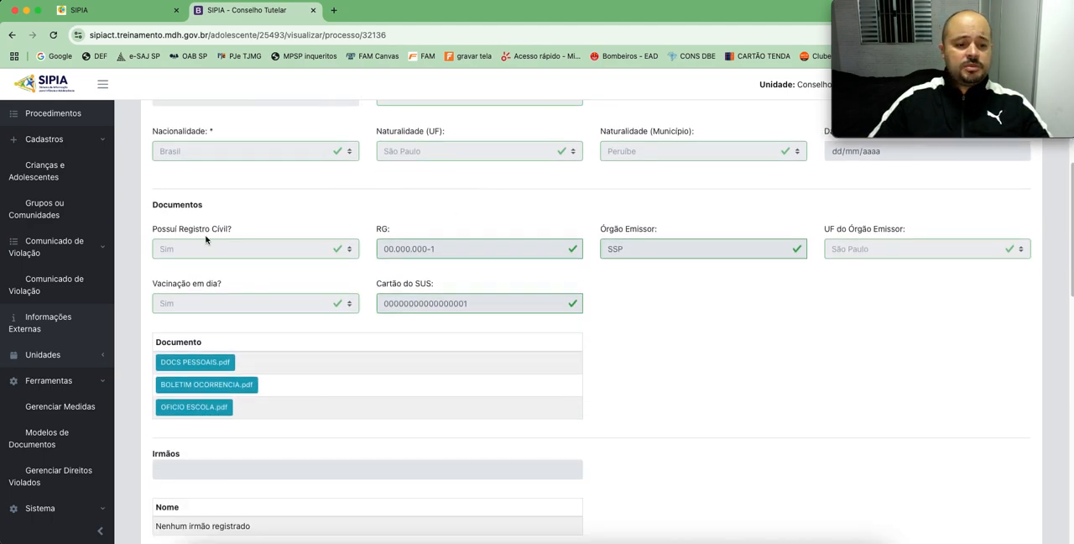
{"action": "scroll", "coordinate": [621, 327], "scroll_direction": "down", "scroll_amount": 1}
{"action": "scroll", "coordinate": [635, 311], "scroll_direction": "down", "scroll_amount": 2}
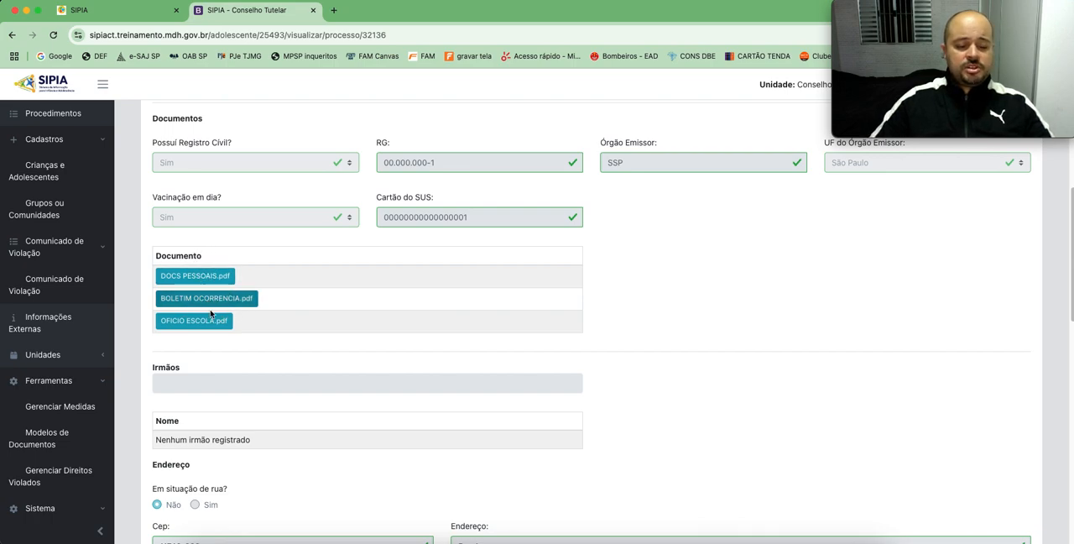
{"action": "scroll", "coordinate": [424, 158], "scroll_direction": "down", "scroll_amount": 3}
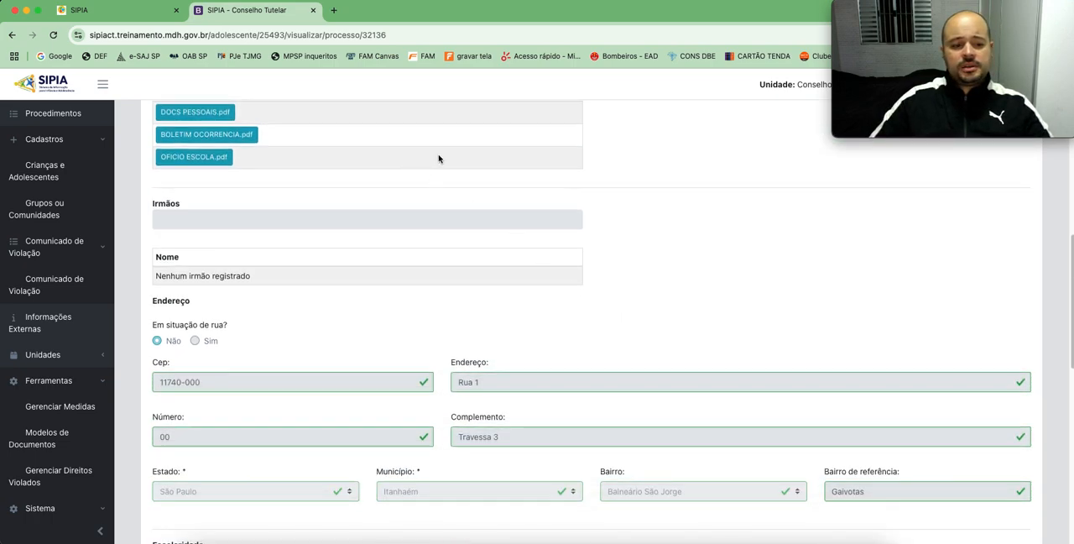
{"action": "scroll", "coordinate": [492, 182], "scroll_direction": "down", "scroll_amount": 6}
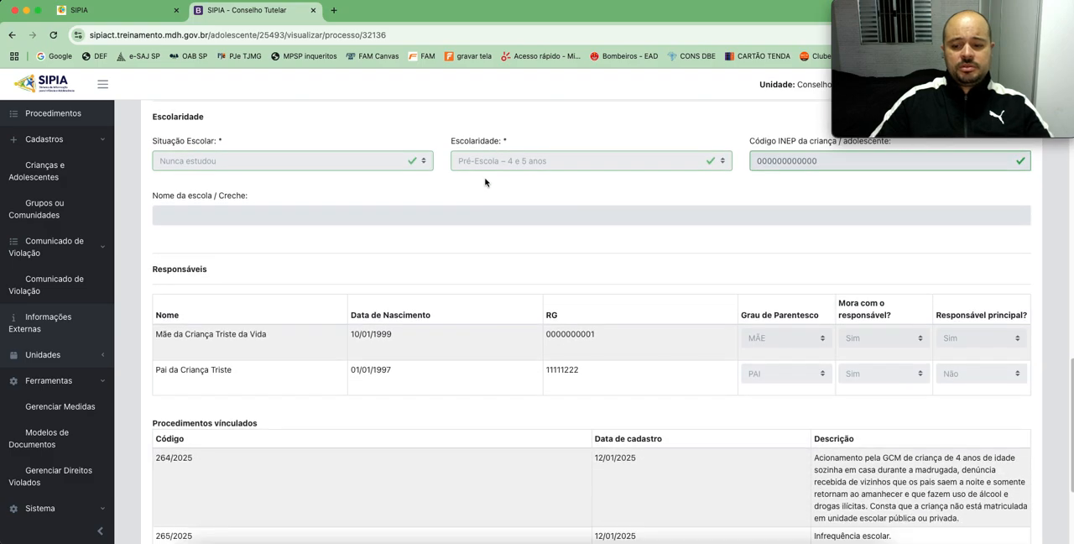
{"action": "scroll", "coordinate": [520, 211], "scroll_direction": "down", "scroll_amount": 1}
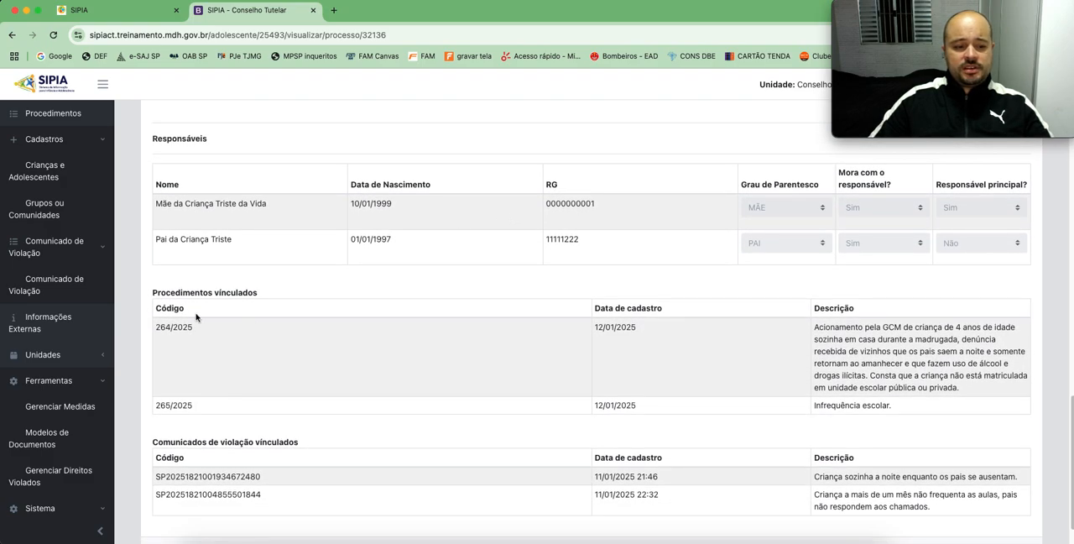
{"action": "scroll", "coordinate": [336, 293], "scroll_direction": "down", "scroll_amount": 1}
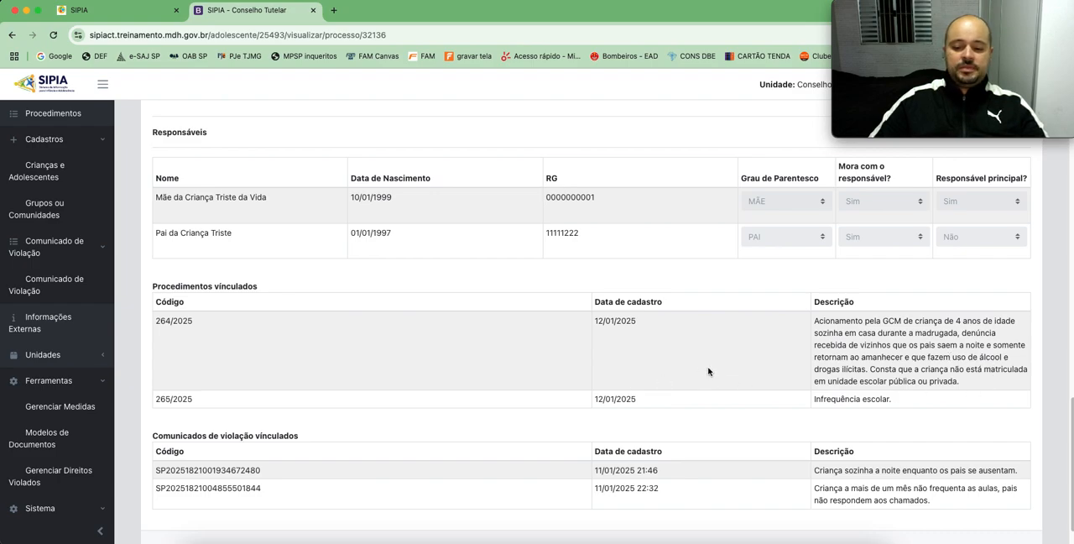
{"action": "scroll", "coordinate": [708, 371], "scroll_direction": "down", "scroll_amount": 1}
Step: Include the viewed child in the procedure and confirm the inclusion
{"action": "scroll", "coordinate": [663, 336], "scroll_direction": "up", "scroll_amount": 15}
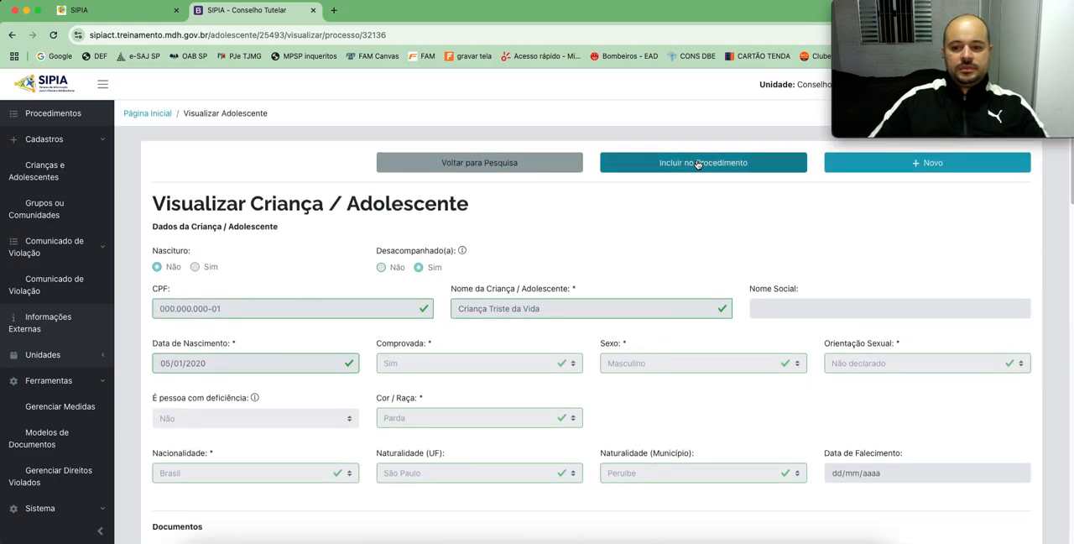
{"action": "left_click", "coordinate": [696, 164]}
{"action": "left_click", "coordinate": [645, 135]}
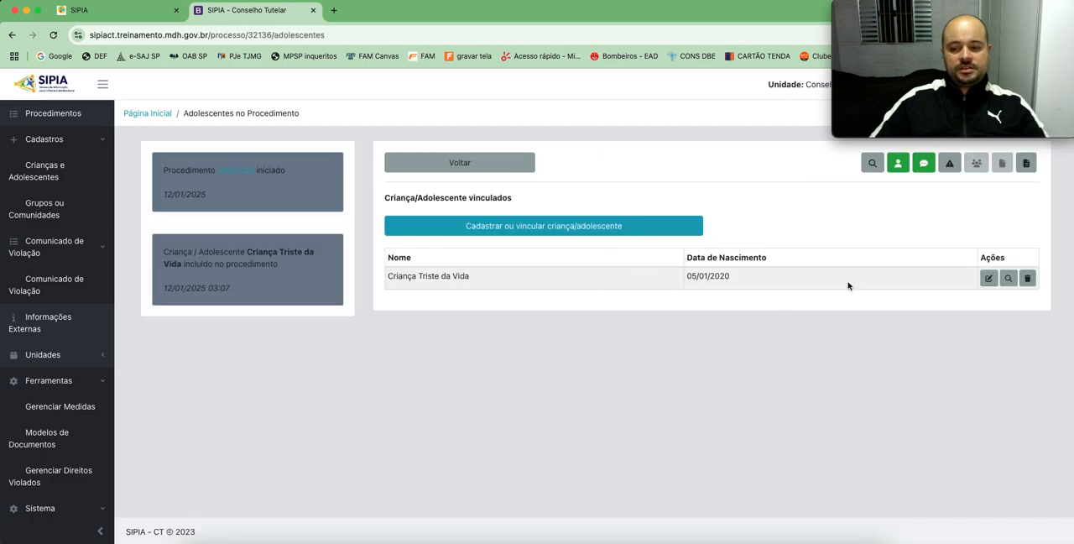
Step: Edit the linked child's record and attach the document DENUNCIA DISQ 100.pdf to it
{"action": "left_click", "coordinate": [990, 279]}
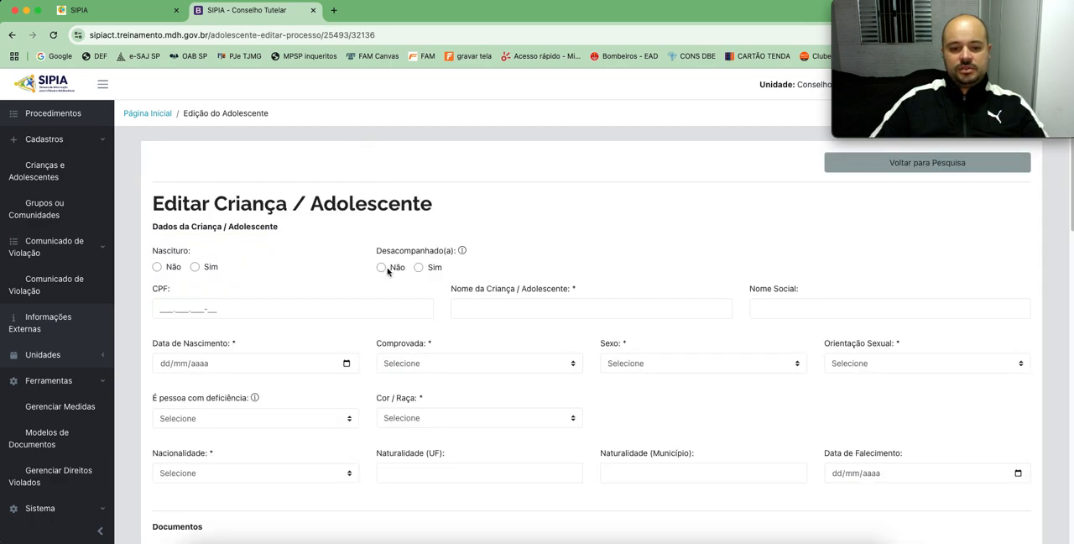
{"action": "scroll", "coordinate": [319, 251], "scroll_direction": "down", "scroll_amount": 3}
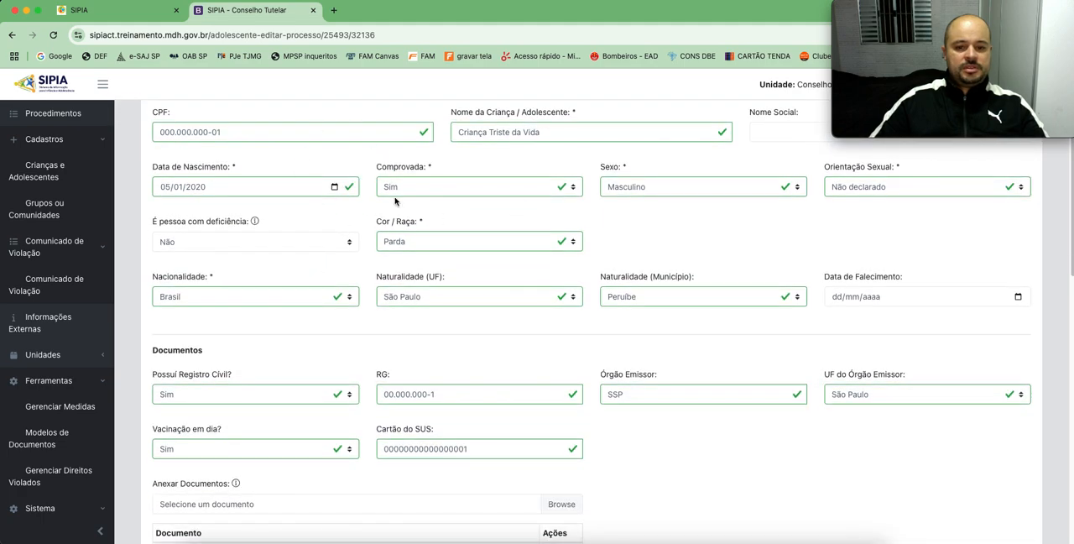
{"action": "scroll", "coordinate": [407, 210], "scroll_direction": "down", "scroll_amount": 5}
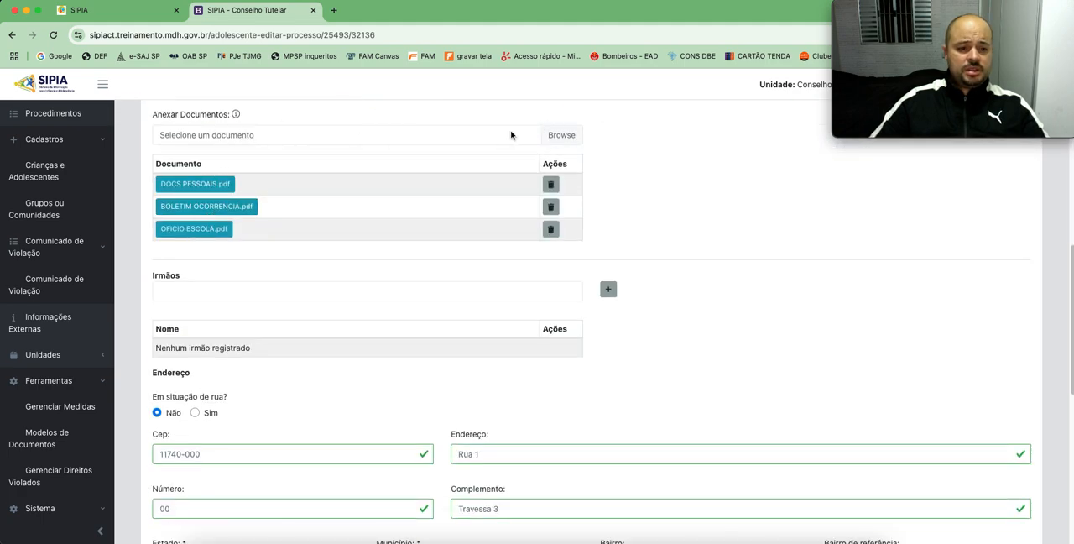
{"action": "left_click", "coordinate": [540, 137]}
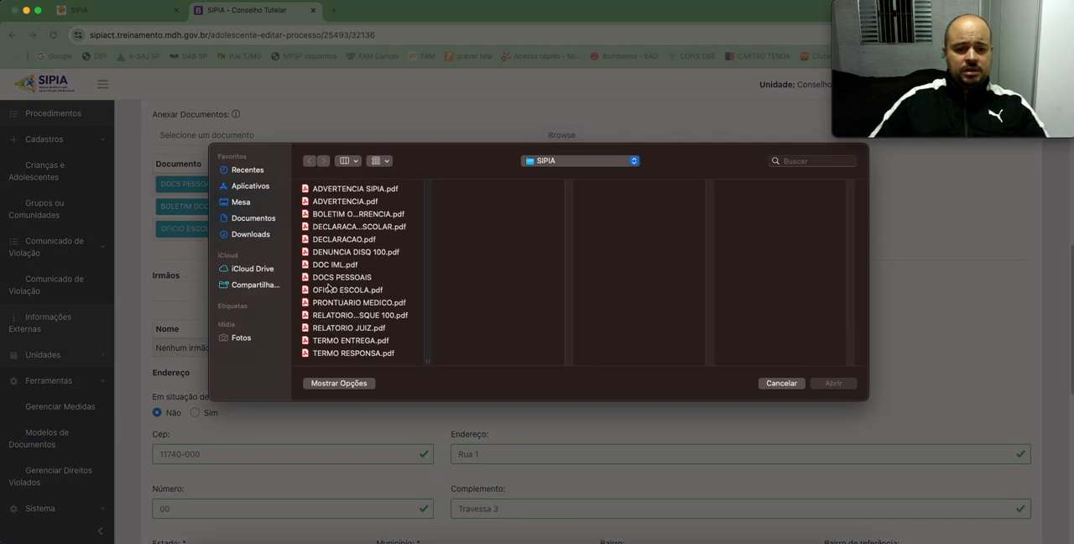
{"action": "left_click", "coordinate": [350, 255]}
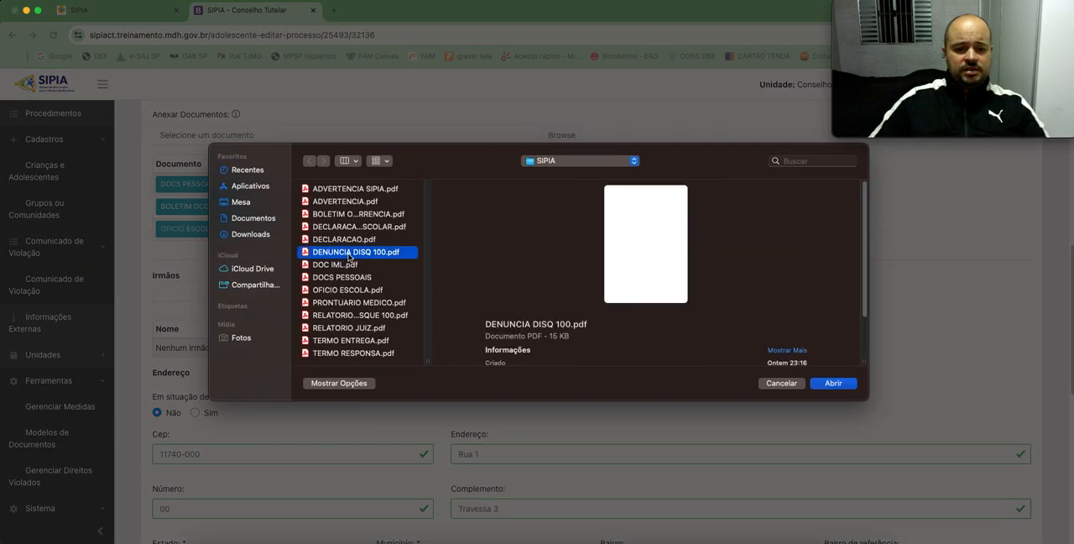
{"action": "left_click", "coordinate": [830, 383]}
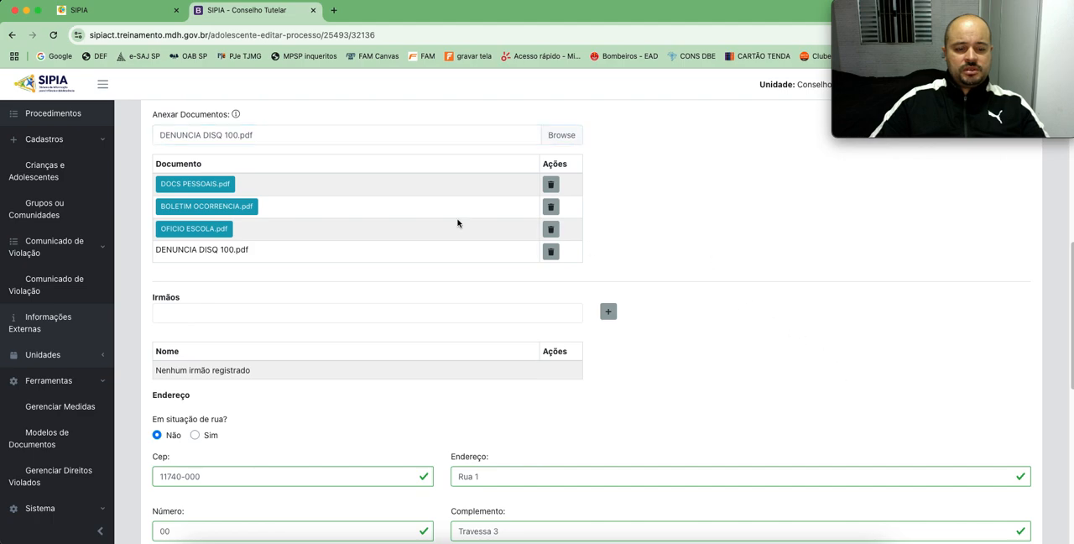
Step: Attach RELATORIO DISQUE 100.pdf to the child's documents, and save the edited record with confirmation
{"action": "left_click", "coordinate": [552, 137]}
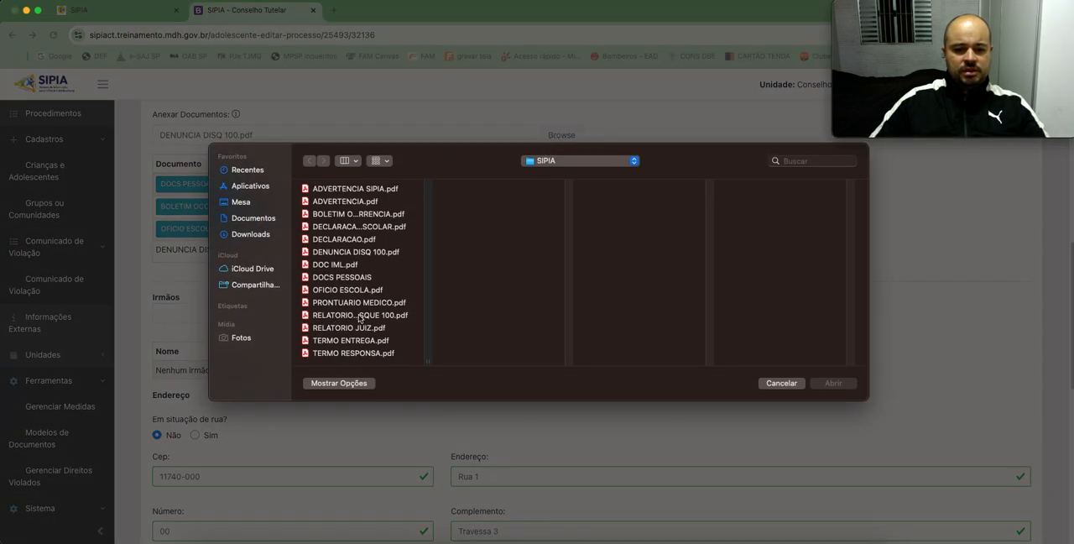
{"action": "left_click", "coordinate": [359, 317]}
{"action": "left_click", "coordinate": [834, 383]}
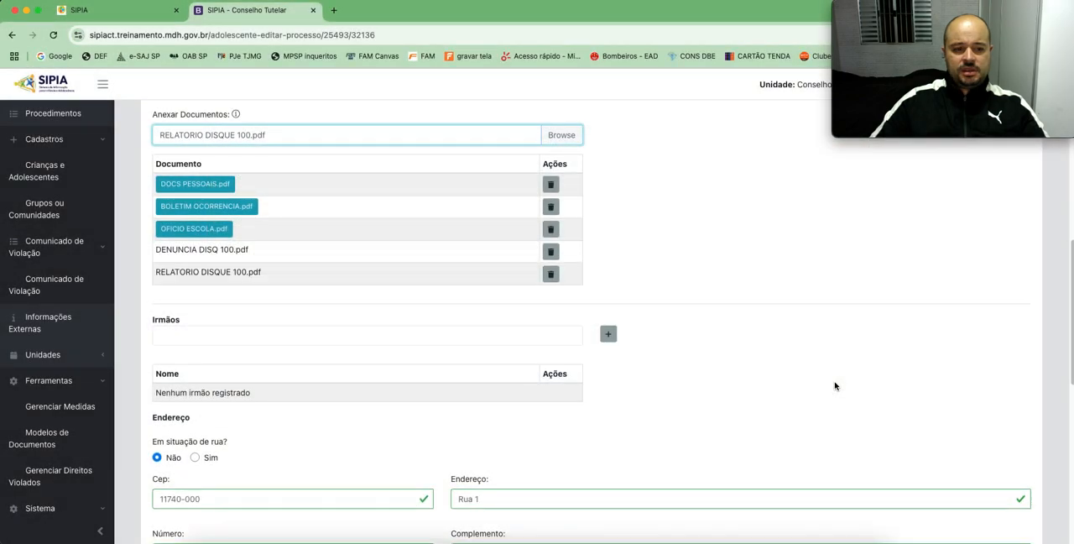
{"action": "left_click", "coordinate": [697, 268]}
{"action": "scroll", "coordinate": [688, 316], "scroll_direction": "down", "scroll_amount": 15}
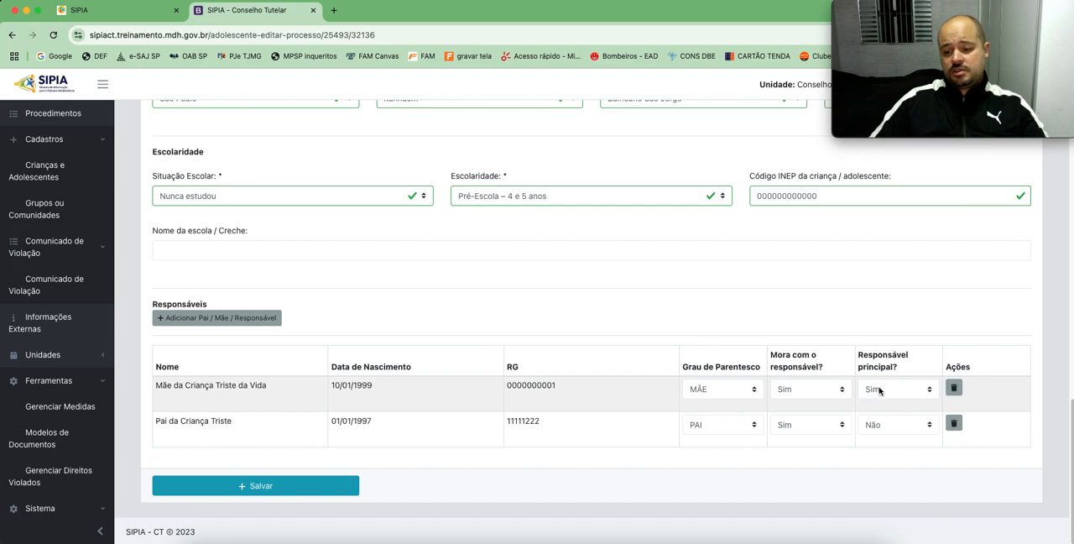
{"action": "left_click", "coordinate": [256, 486]}
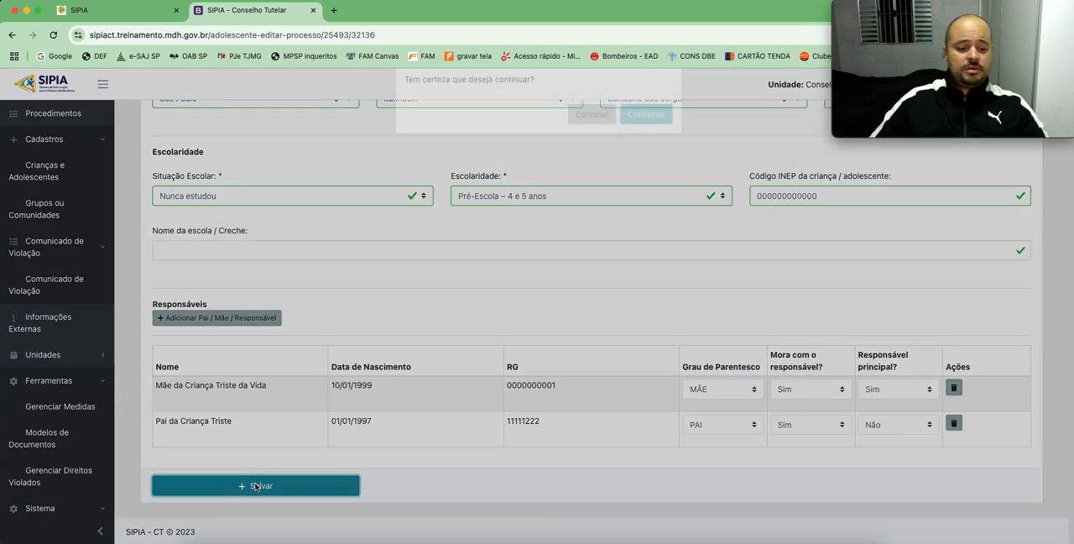
{"action": "left_click", "coordinate": [648, 138]}
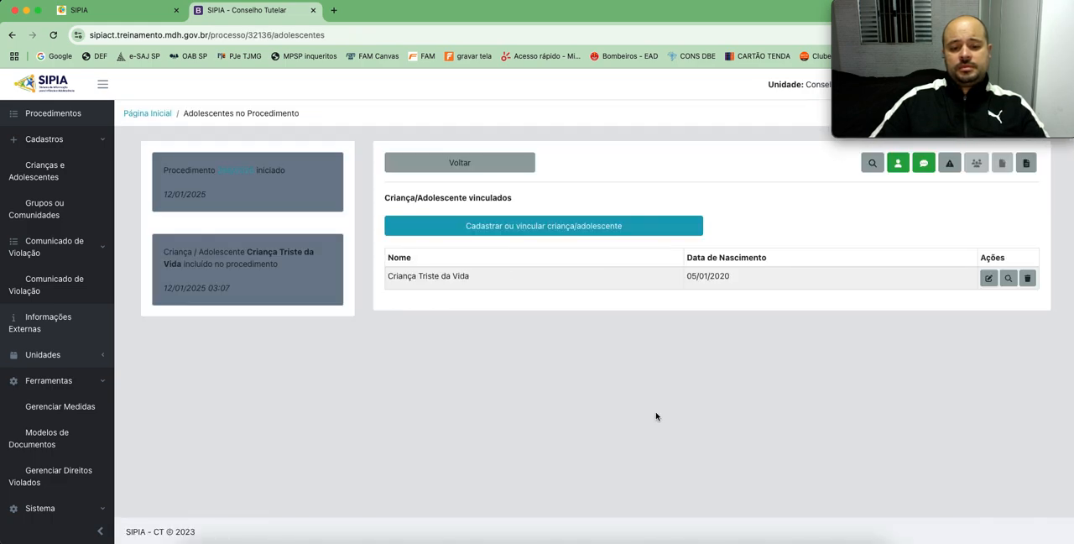
Step: Start registering a Direito Violado in the procedure and select the linked child for it
{"action": "left_click", "coordinate": [927, 163]}
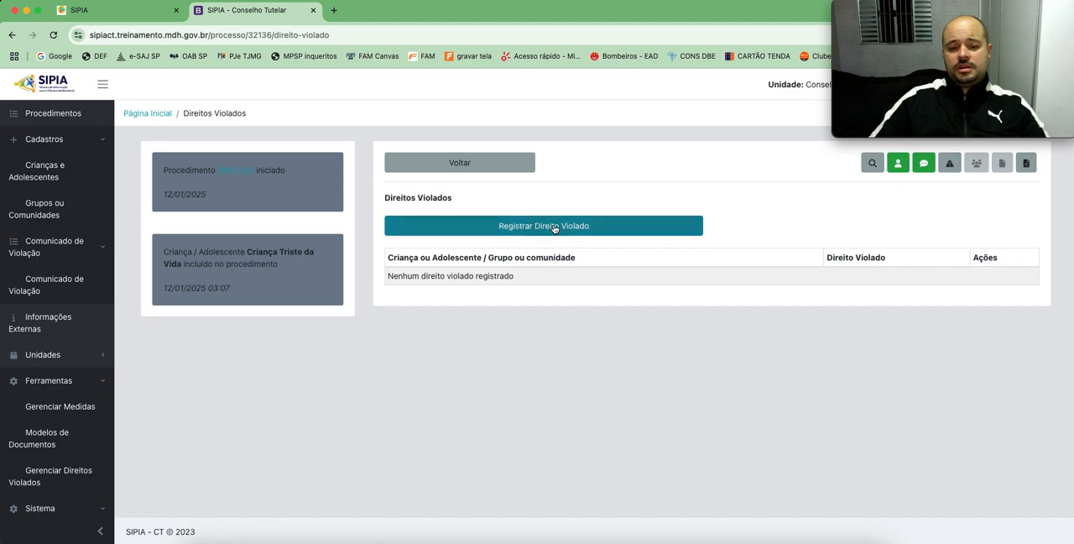
{"action": "left_click", "coordinate": [539, 228]}
{"action": "left_click", "coordinate": [233, 219]}
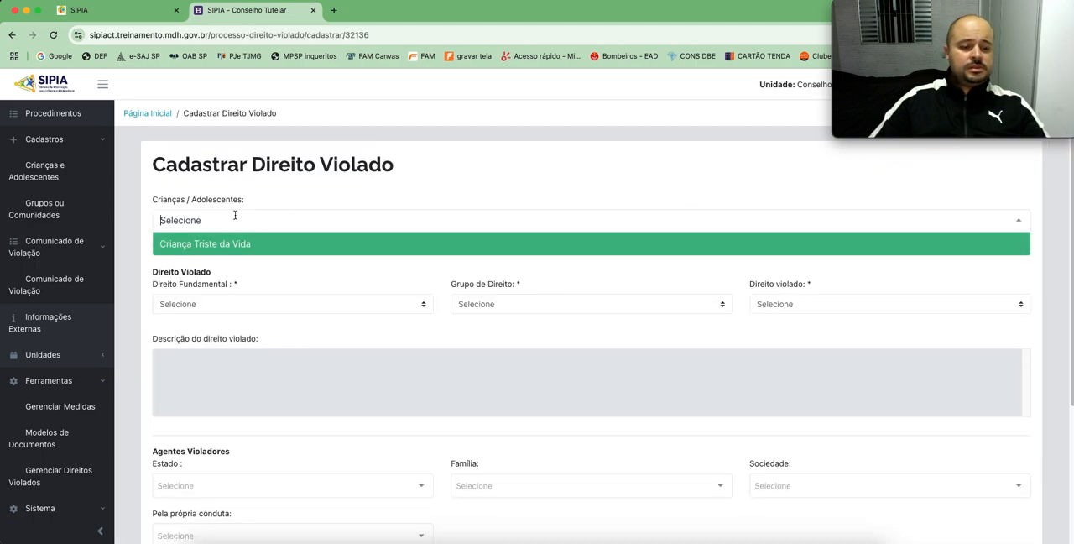
{"action": "left_click", "coordinate": [229, 245]}
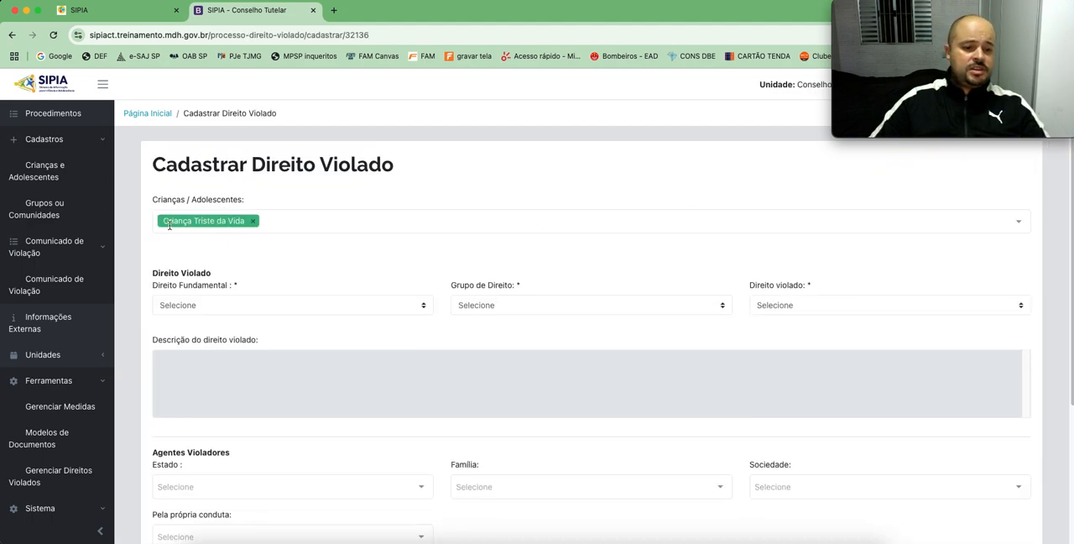
Step: Set the Direito Fundamental to Direito à Vida e à Saúde
{"action": "left_click", "coordinate": [225, 307]}
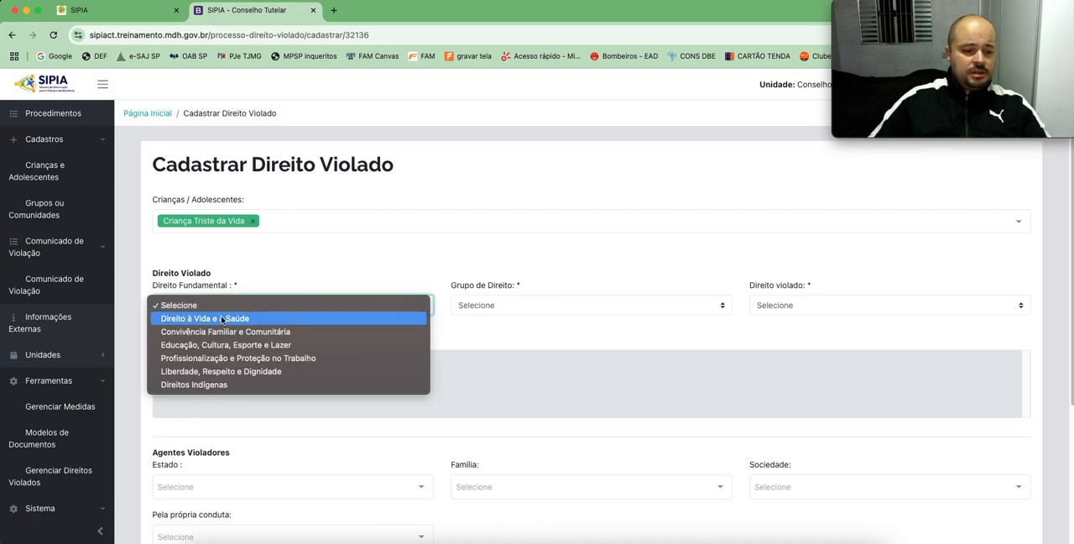
{"action": "left_click", "coordinate": [224, 320]}
{"action": "left_click", "coordinate": [236, 309]}
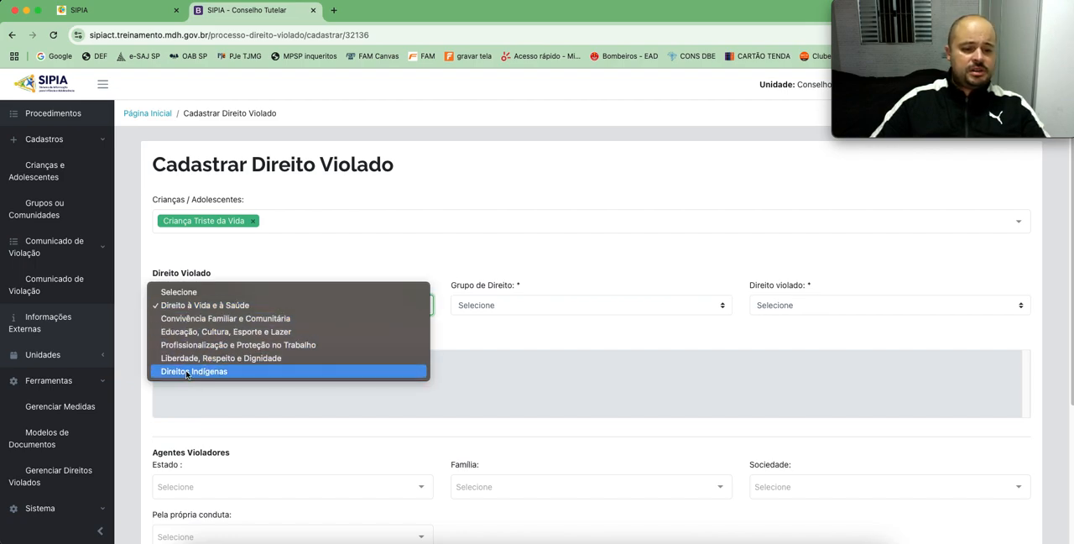
{"action": "left_click", "coordinate": [202, 306]}
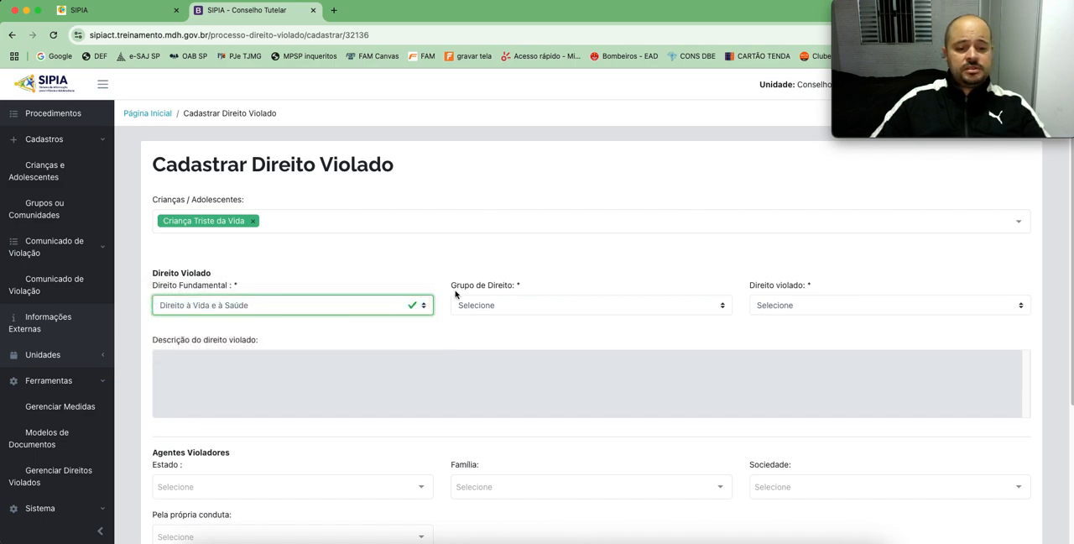
Step: Set the Grupo de Direito to Prejuízo a vida e saúde por ação ou por omissão and check its Direito violado options
{"action": "left_click", "coordinate": [537, 304]}
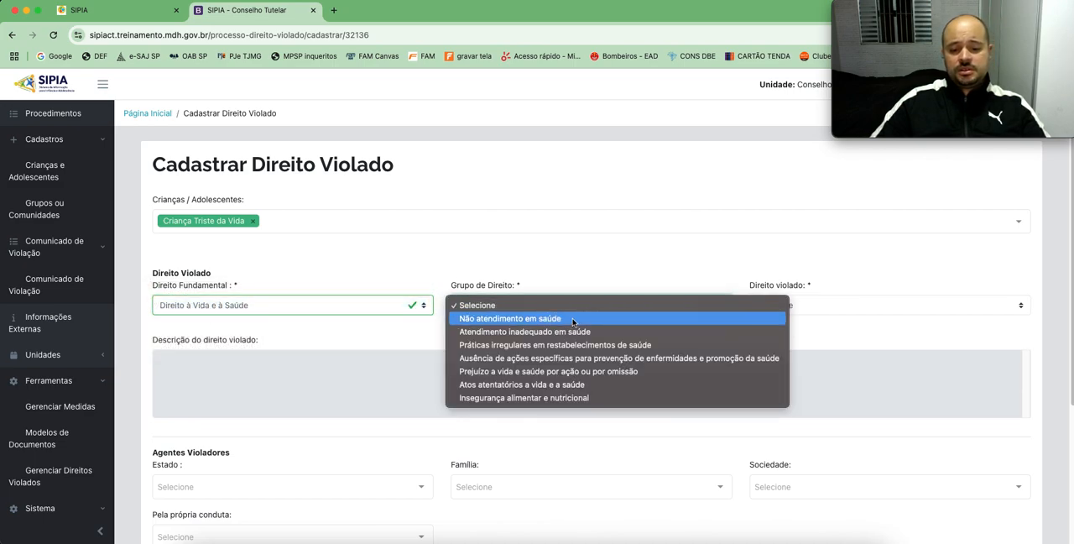
{"action": "left_click", "coordinate": [527, 371]}
{"action": "left_click", "coordinate": [793, 305]}
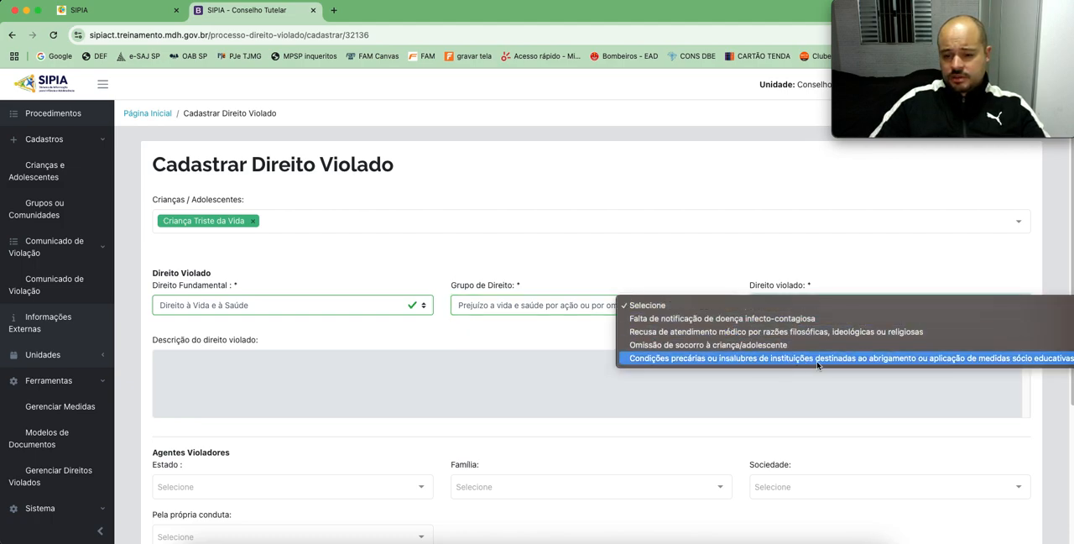
{"action": "left_click", "coordinate": [552, 322]}
Step: Change the Grupo de Direito to Atos atentatórios a vida e a saúde and set the Direito violado to Ameaça de morte
{"action": "left_click", "coordinate": [516, 306]}
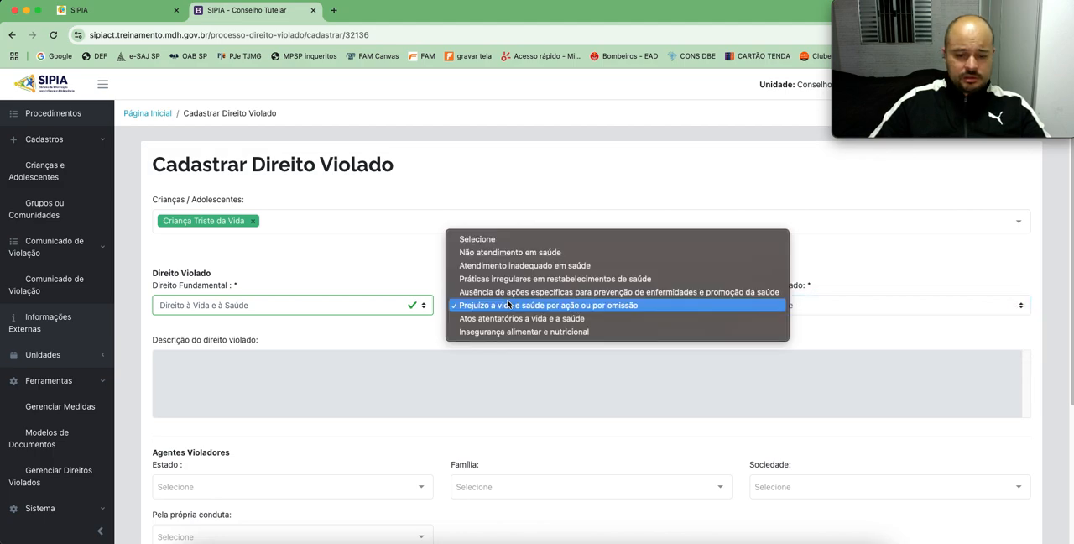
{"action": "left_click", "coordinate": [531, 319]}
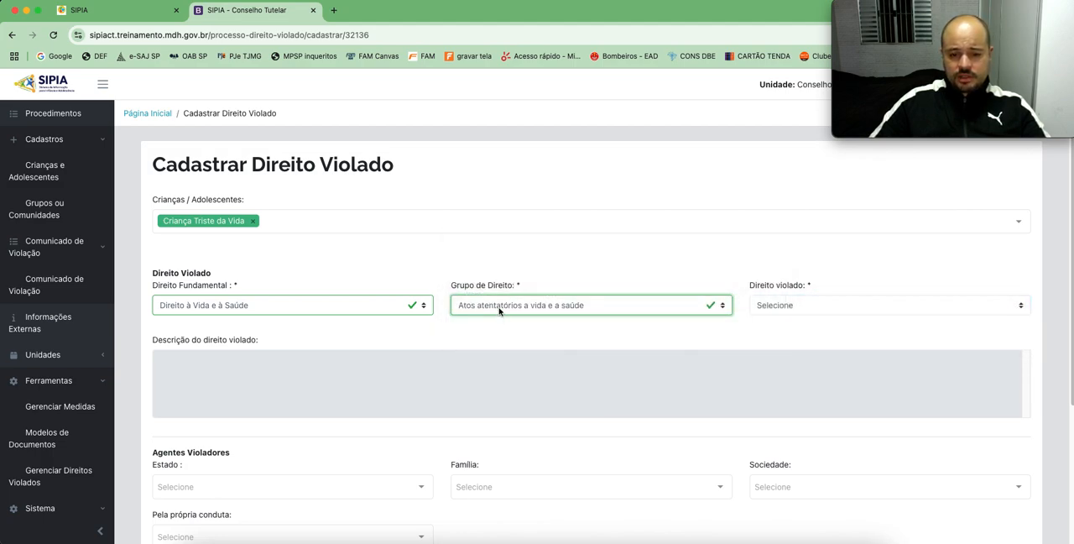
{"action": "left_click", "coordinate": [807, 307]}
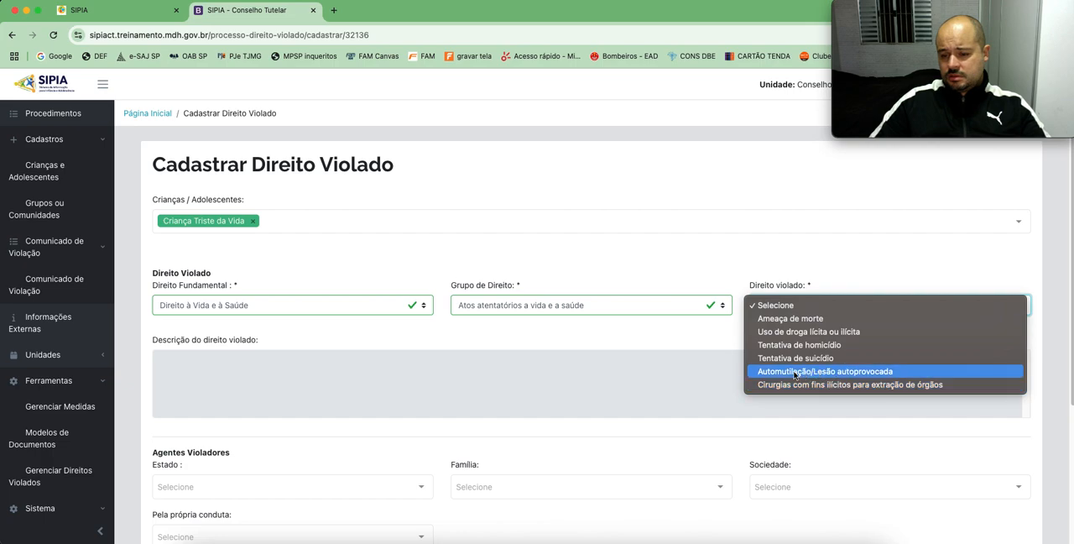
{"action": "left_click", "coordinate": [795, 319]}
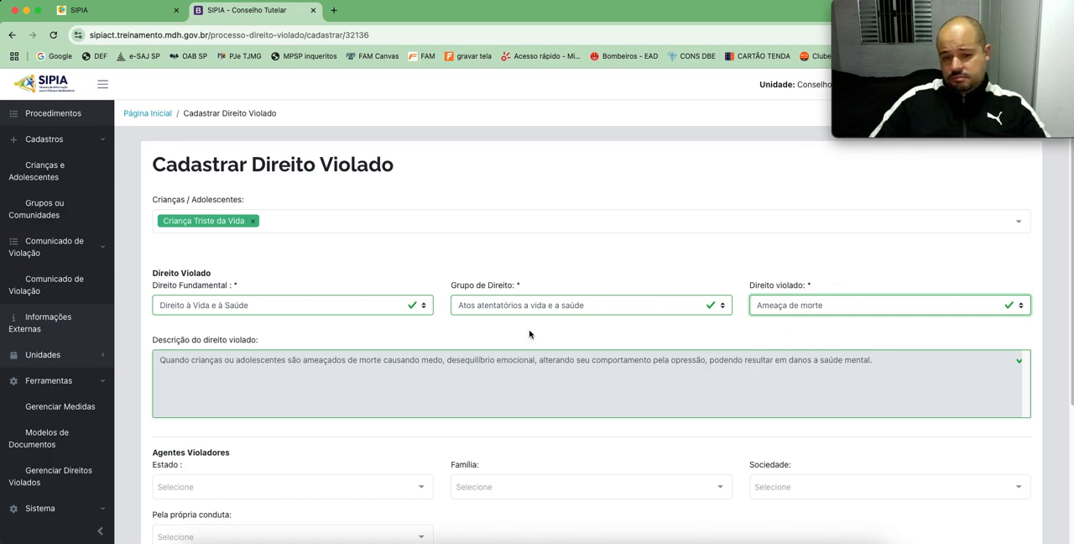
Step: Select Padrasto as the Família violating agent under Agentes Violadores
{"action": "scroll", "coordinate": [283, 339], "scroll_direction": "down", "scroll_amount": 1}
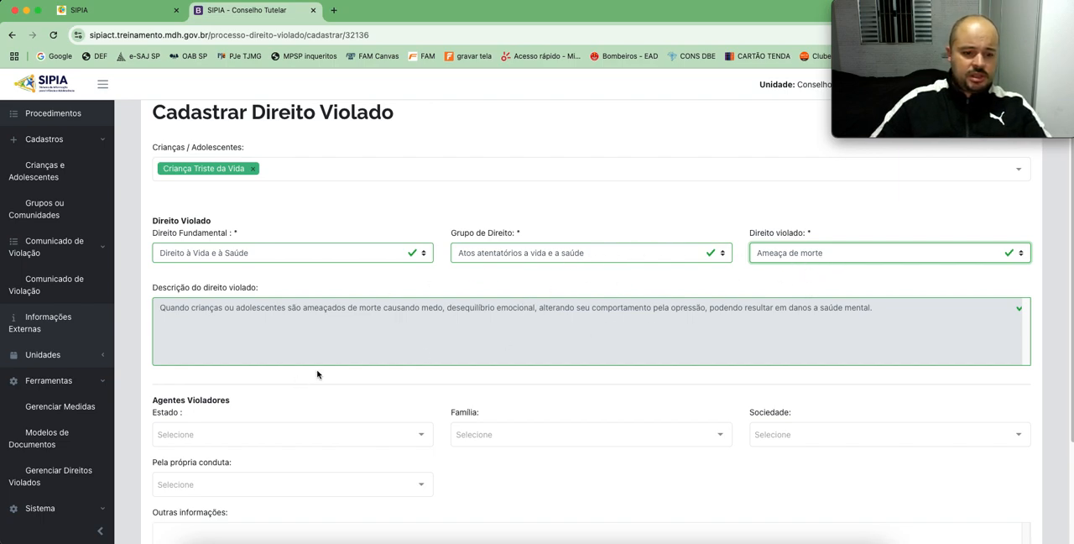
{"action": "scroll", "coordinate": [331, 376], "scroll_direction": "down", "scroll_amount": 2}
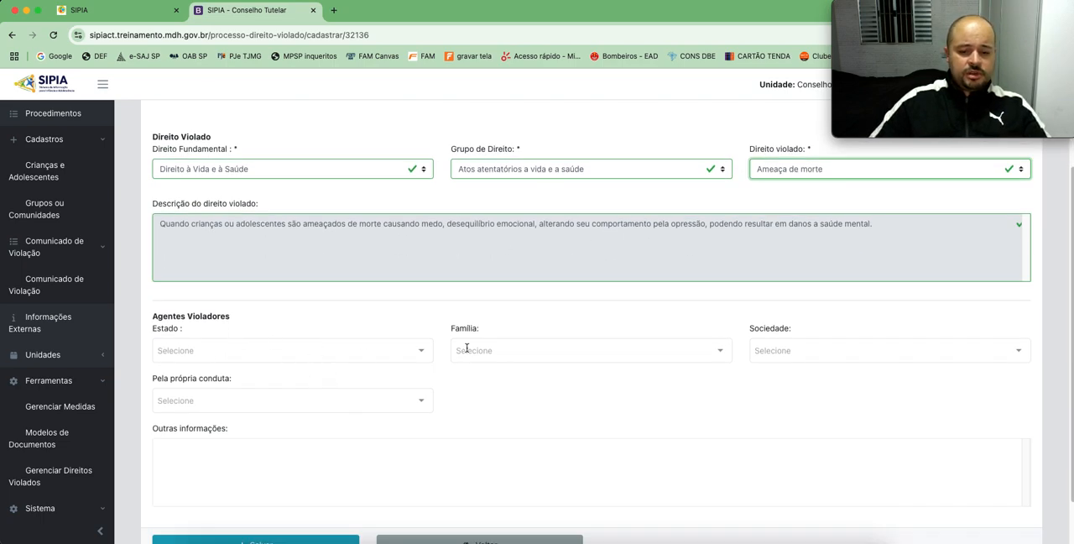
{"action": "left_click", "coordinate": [512, 355]}
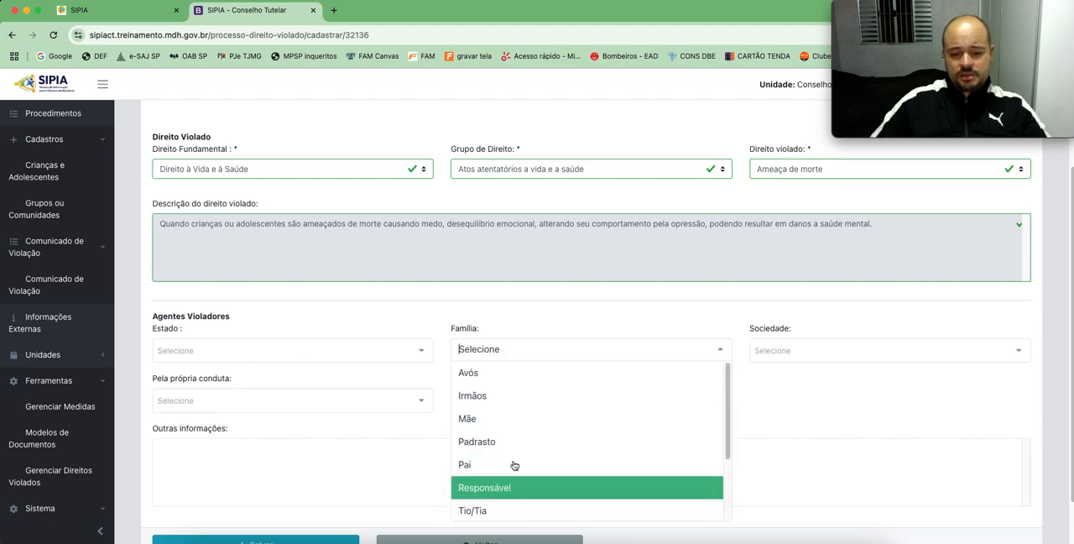
{"action": "scroll", "coordinate": [515, 466], "scroll_direction": "down", "scroll_amount": 2}
{"action": "left_click", "coordinate": [487, 376]}
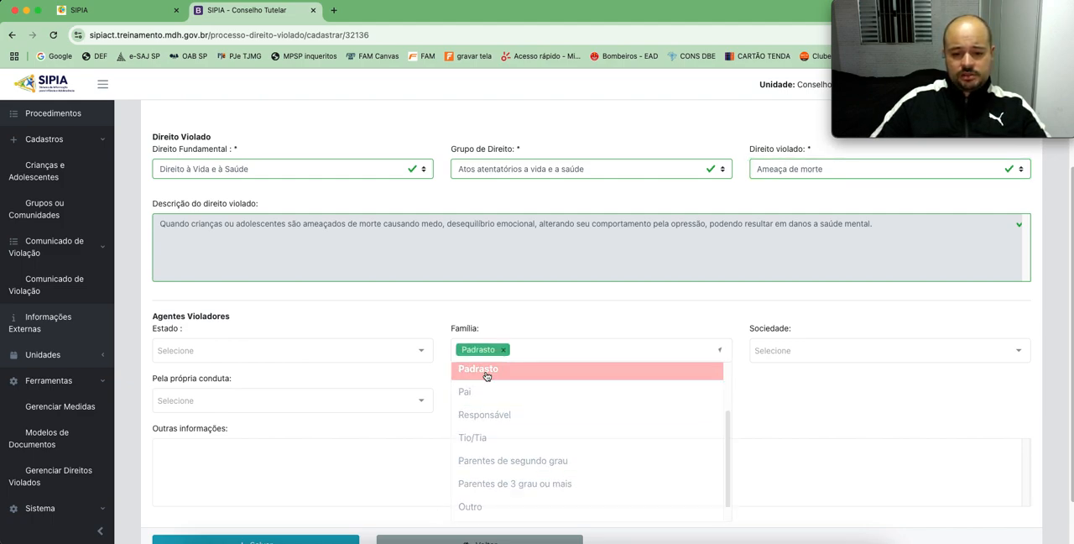
Step: Enter "Após escuta protegida na delegacia de polícia, a criança relatou que sofre agressão do tio (como se reporta ao padrasto)." in Outras informações and save the record
{"action": "left_click", "coordinate": [559, 439]}
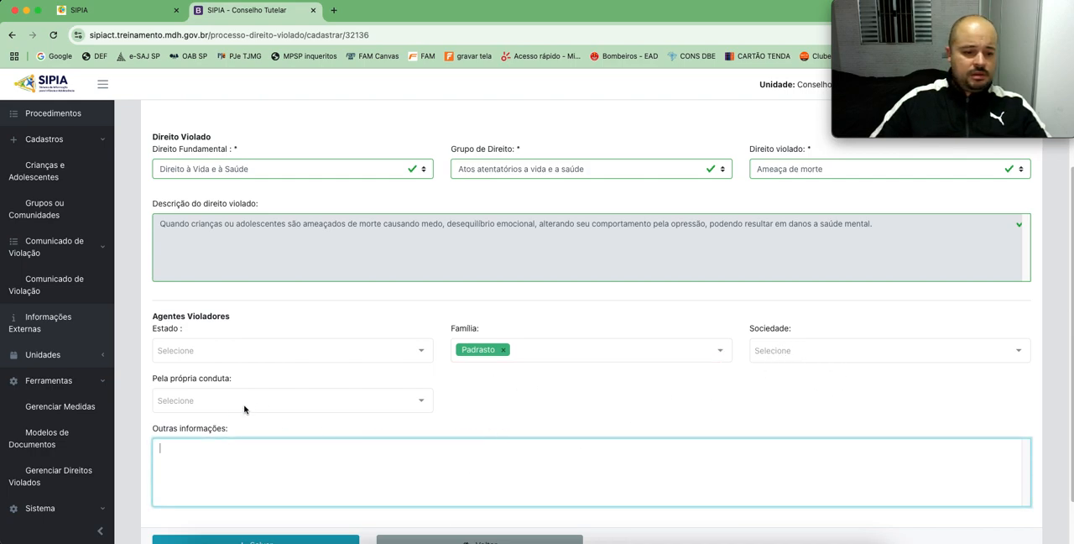
{"action": "scroll", "coordinate": [508, 404], "scroll_direction": "down", "scroll_amount": 1}
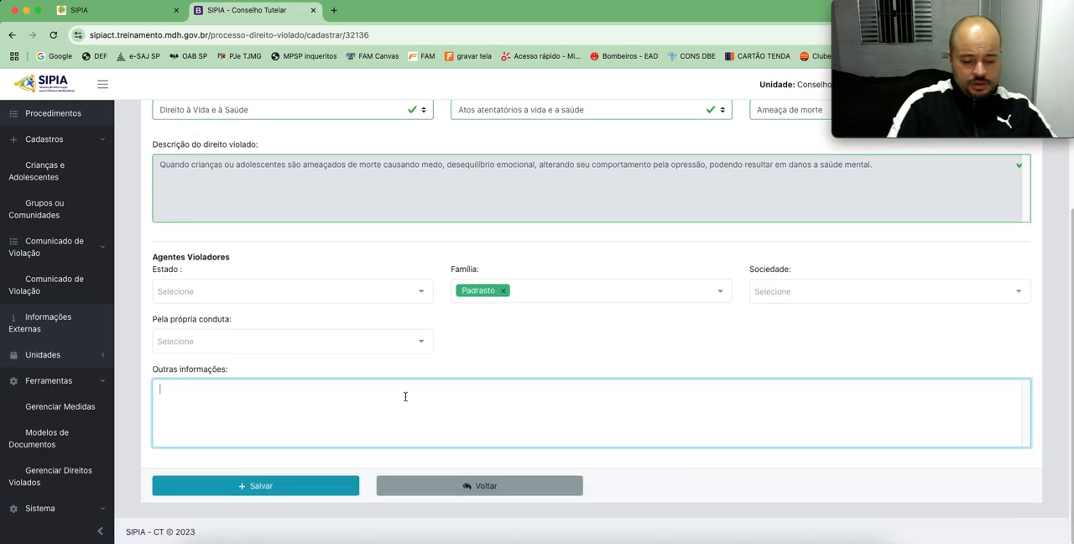
{"action": "type", "text": "Após escuta protegida na deleg"}
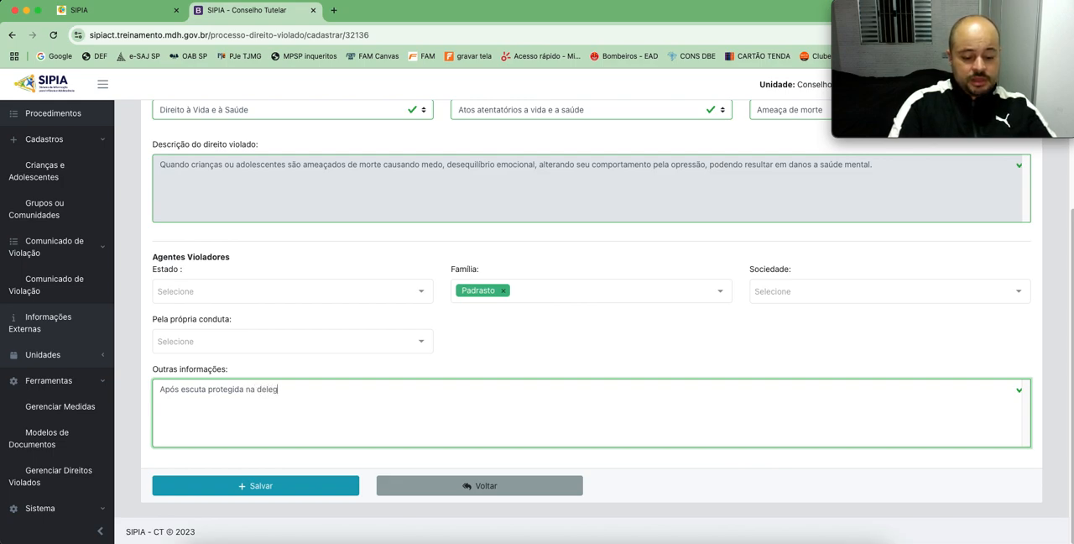
{"action": "key", "text": "BackSpace"}
{"action": "key", "text": "BackSpace"}
{"action": "key", "text": "BackSpace"}
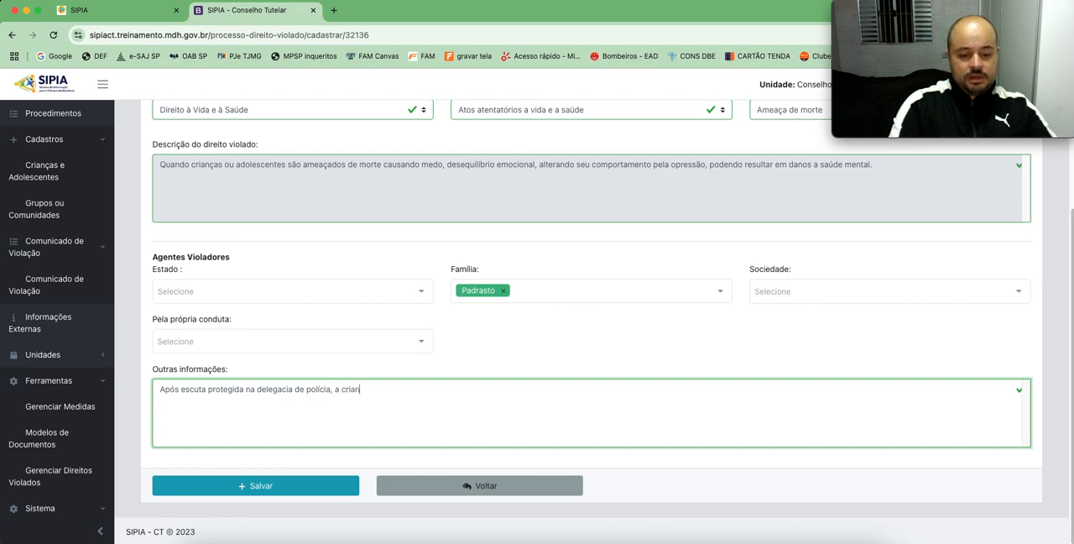
{"action": "type", "text": "ltou"}
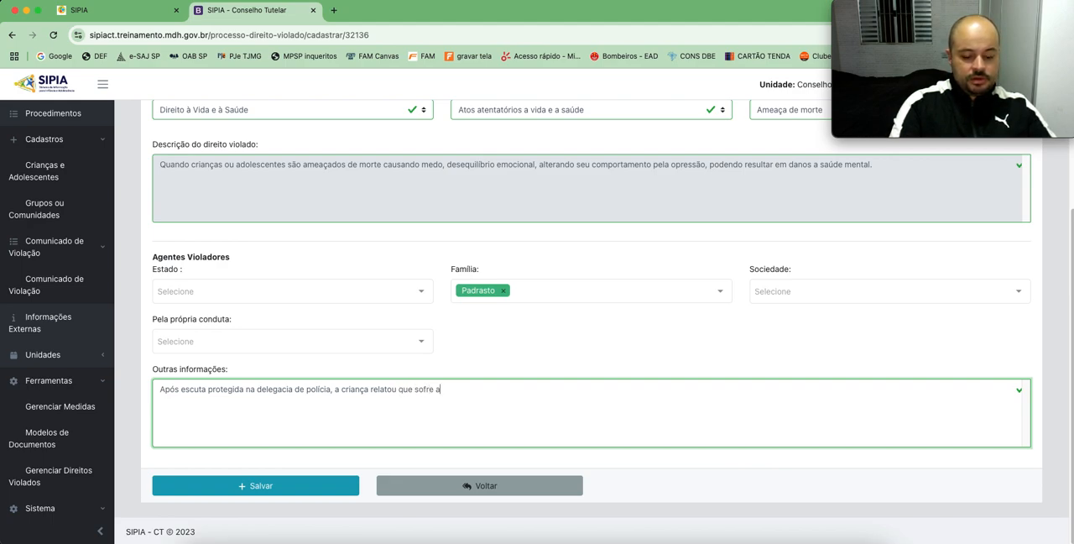
{"action": "type", "text": "são"}
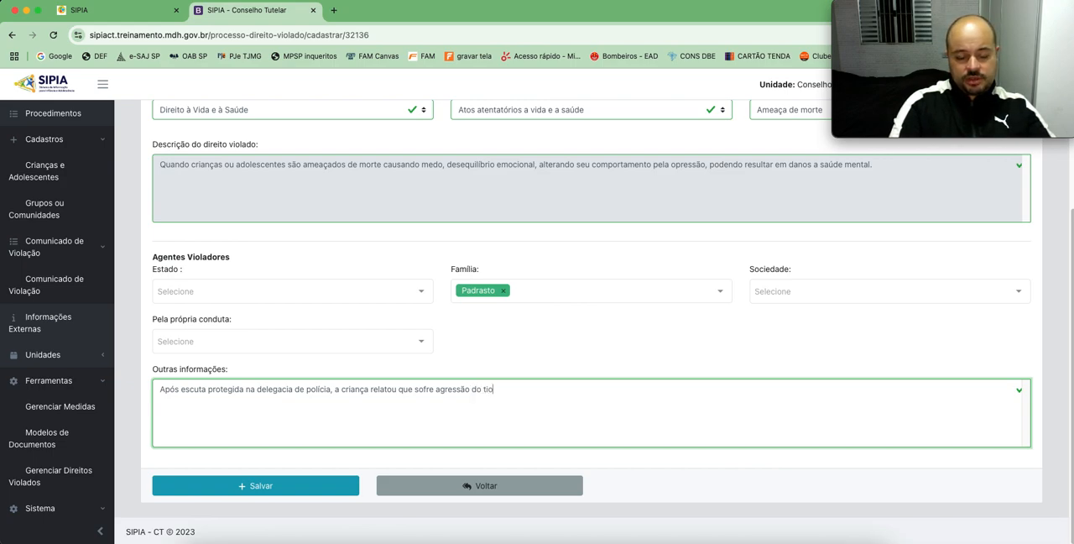
{"action": "type", "text": "do tio (como se reporta ao"}
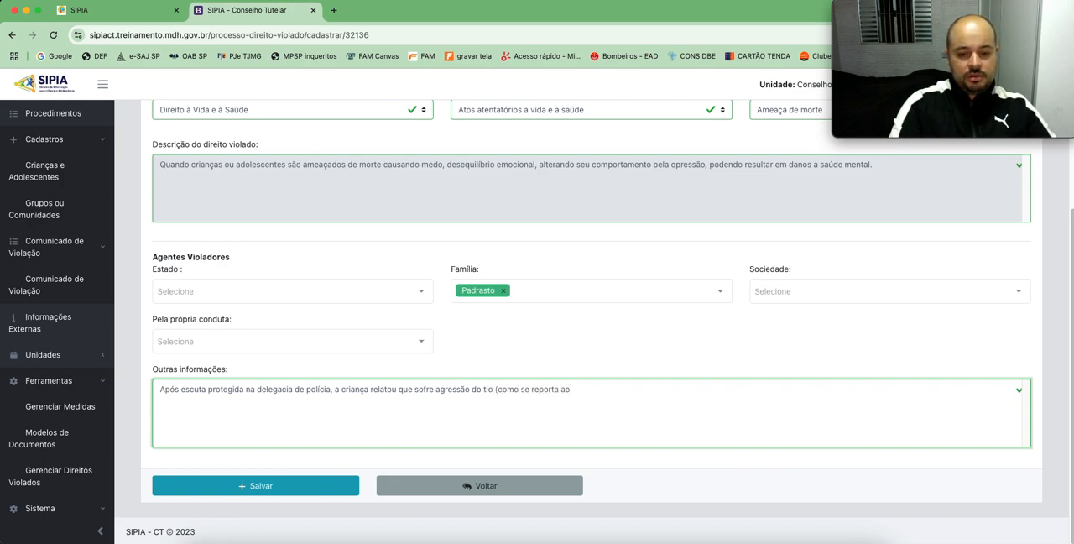
{"action": "type", "text": " padrasto)."}
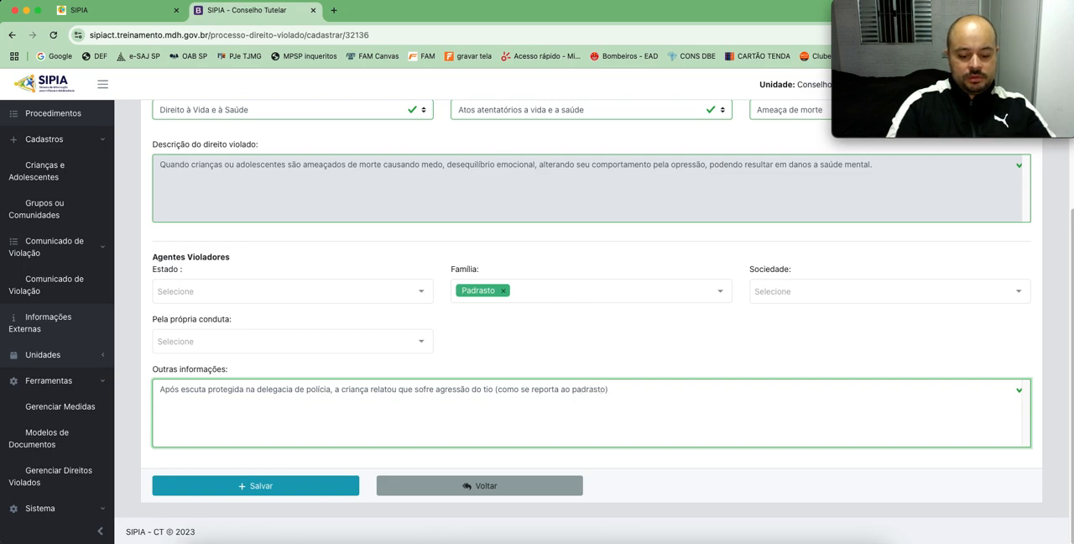
{"action": "left_click", "coordinate": [257, 487]}
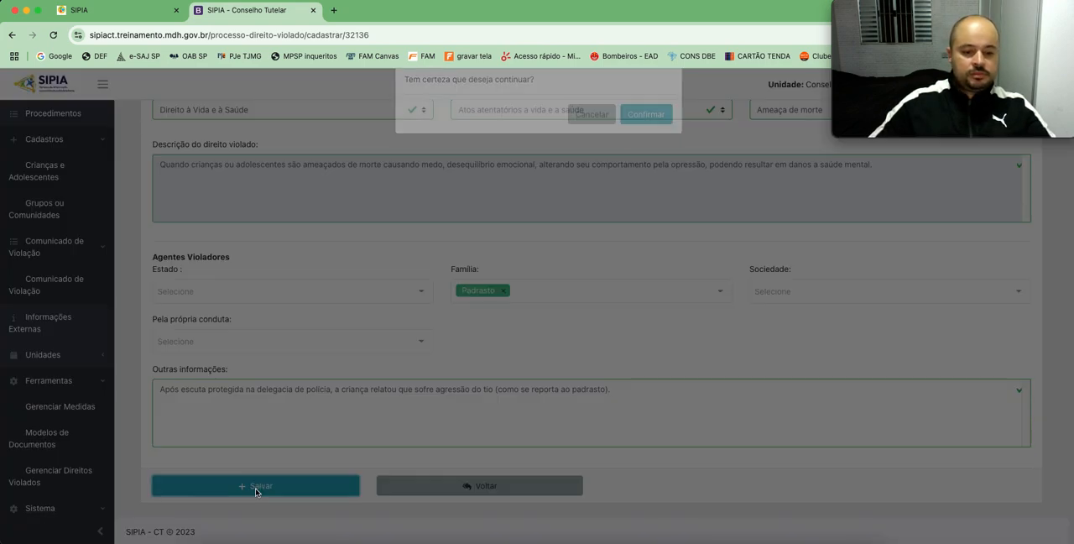
{"action": "left_click", "coordinate": [646, 136]}
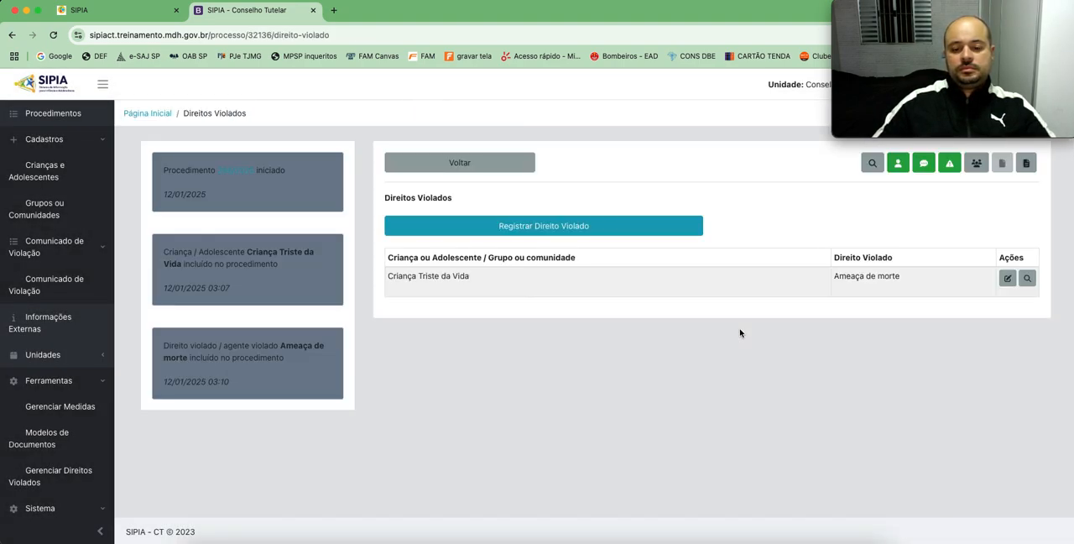
Step: Start applying a measure to the child's Ameaça de morte violation, with Grupo de Medida set to Medidas Aplicáveis a Pais/Responsaveis
{"action": "left_click", "coordinate": [978, 164]}
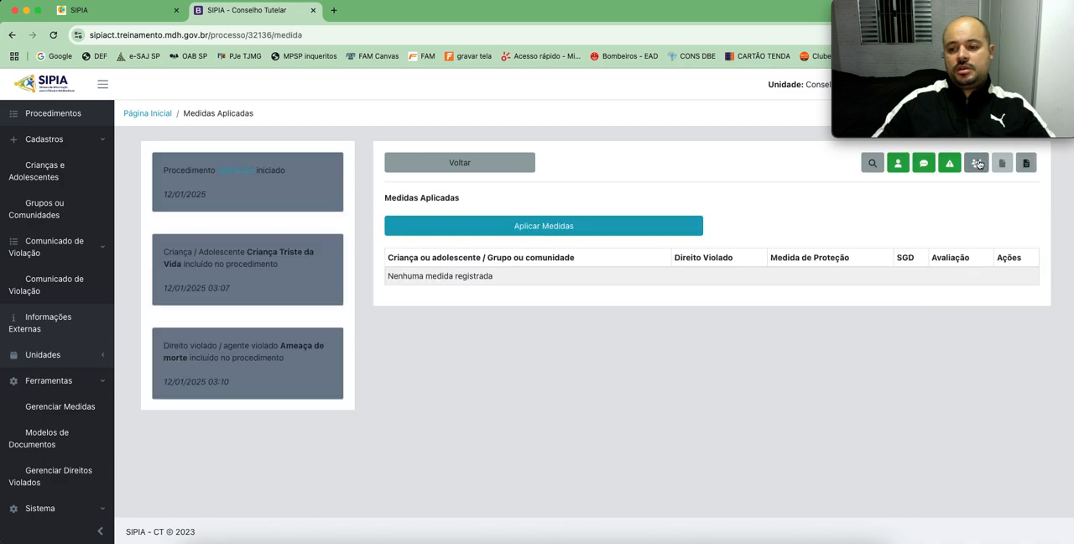
{"action": "left_click", "coordinate": [554, 226]}
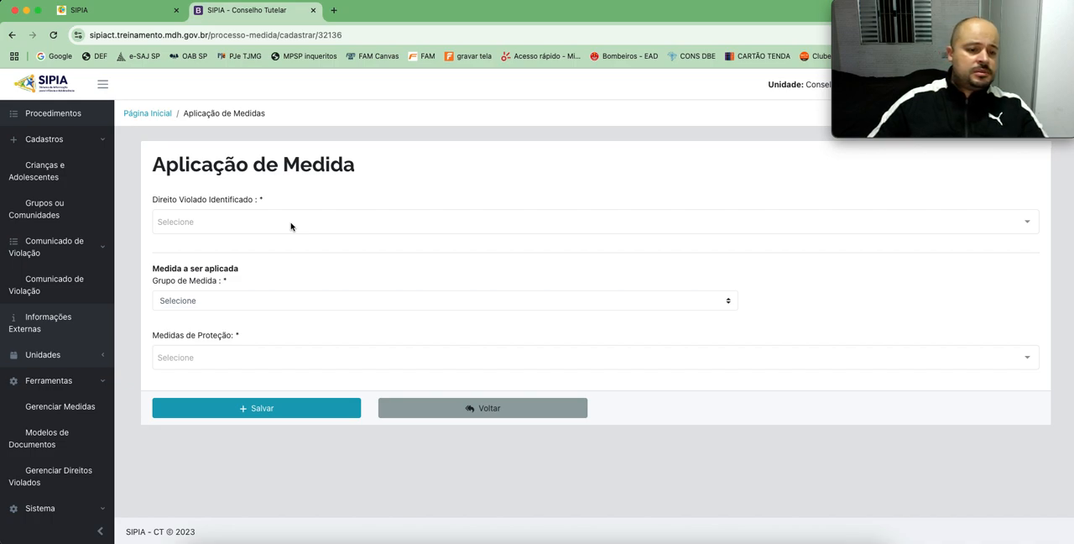
{"action": "left_click", "coordinate": [290, 225]}
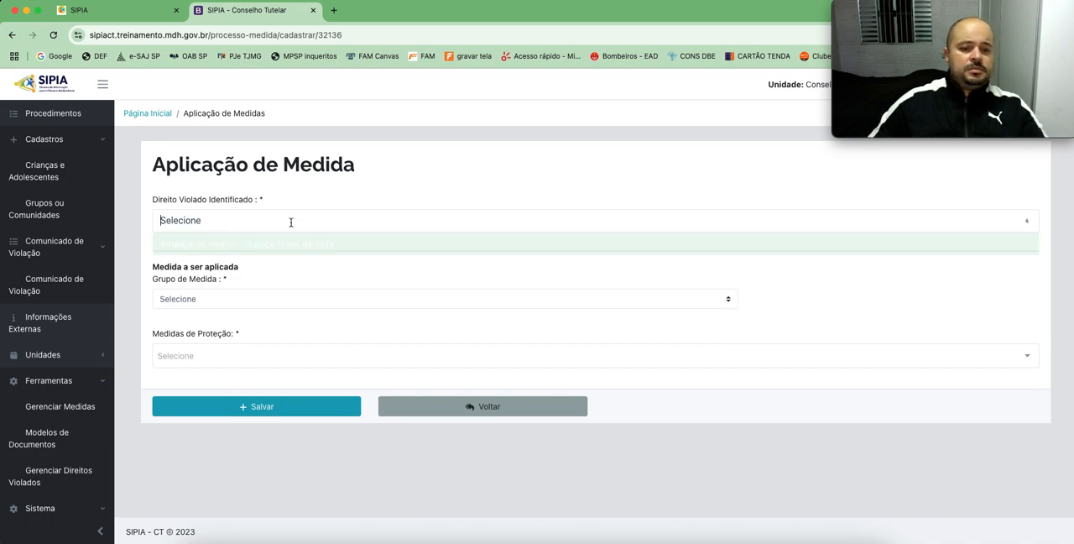
{"action": "left_click", "coordinate": [243, 248]}
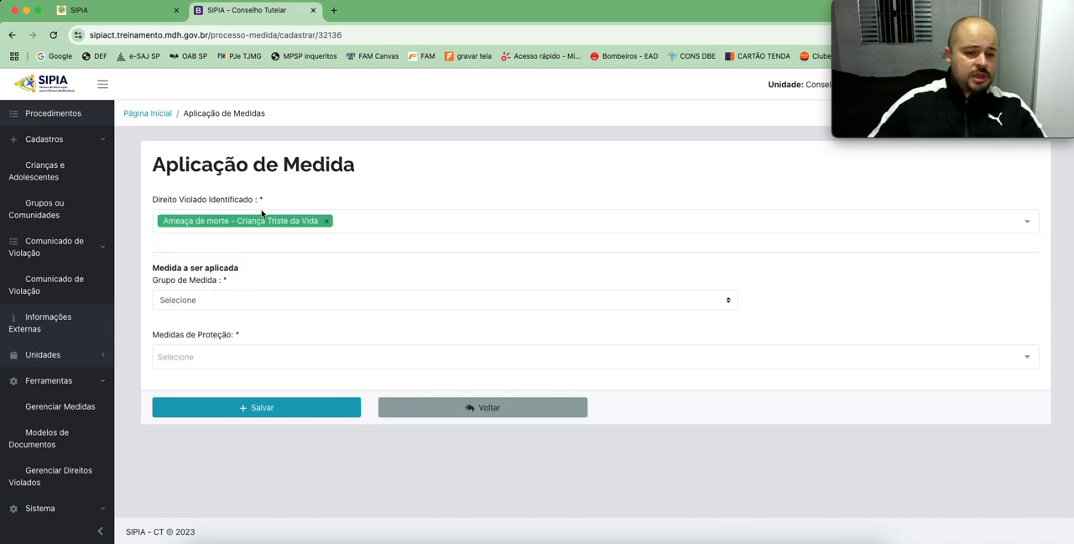
{"action": "left_click", "coordinate": [251, 299]}
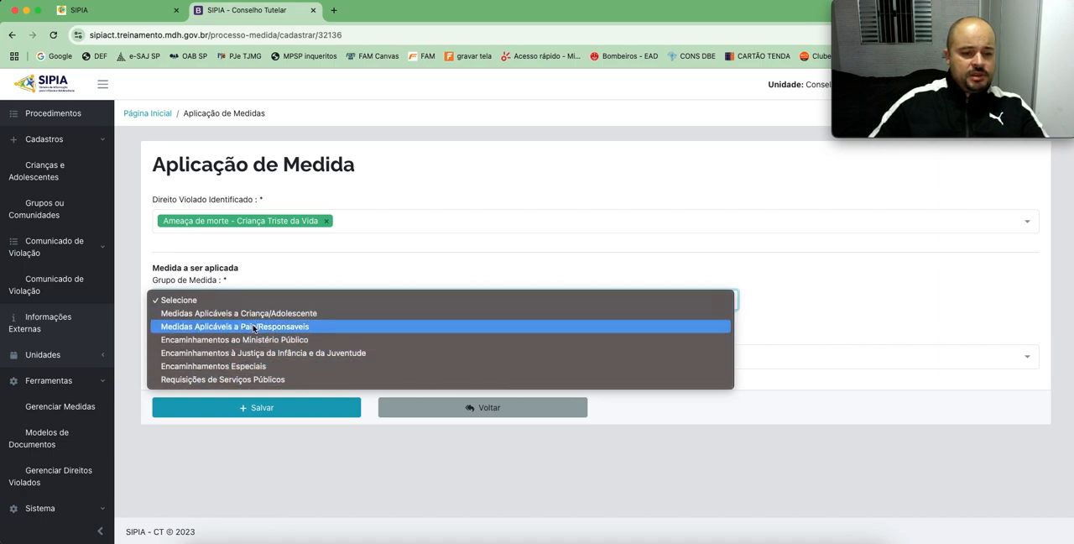
{"action": "left_click", "coordinate": [254, 326]}
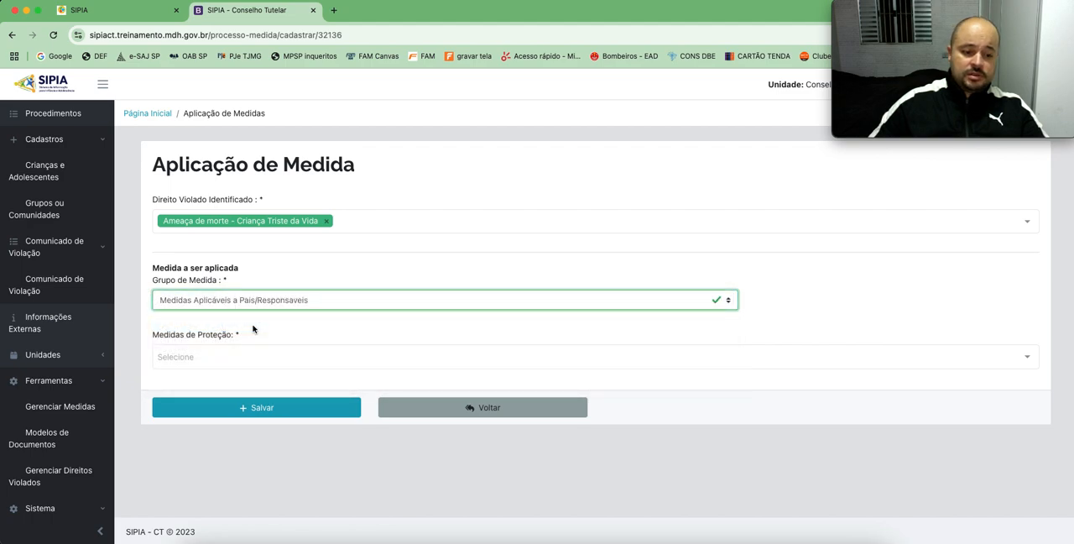
Step: Set Medidas de Proteção to Encaminhamento a serviços e programas oficiais ou comunitários de proteção, apoio e promoção da família
{"action": "left_click", "coordinate": [269, 352]}
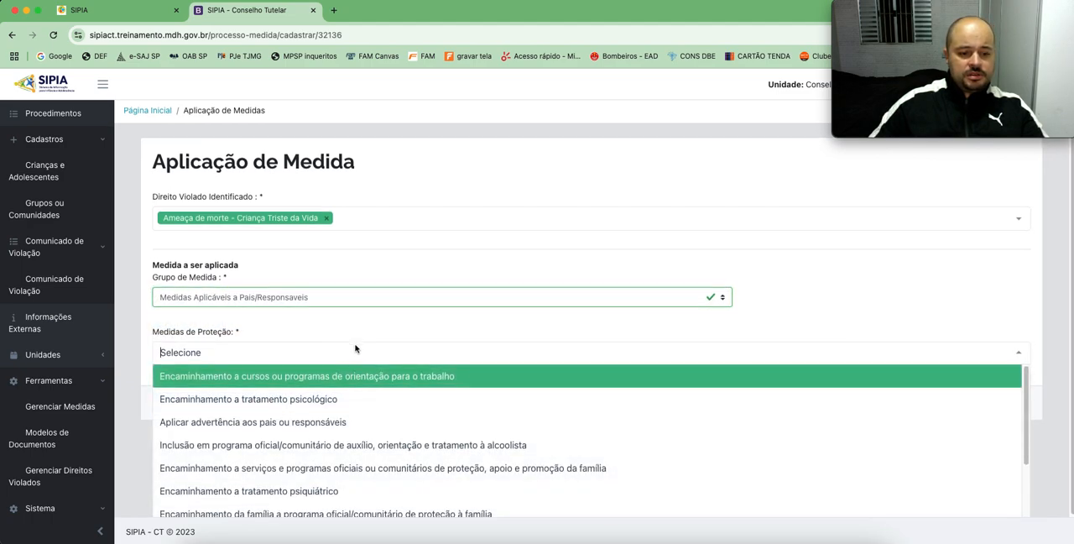
{"action": "scroll", "coordinate": [350, 425], "scroll_direction": "down", "scroll_amount": 3}
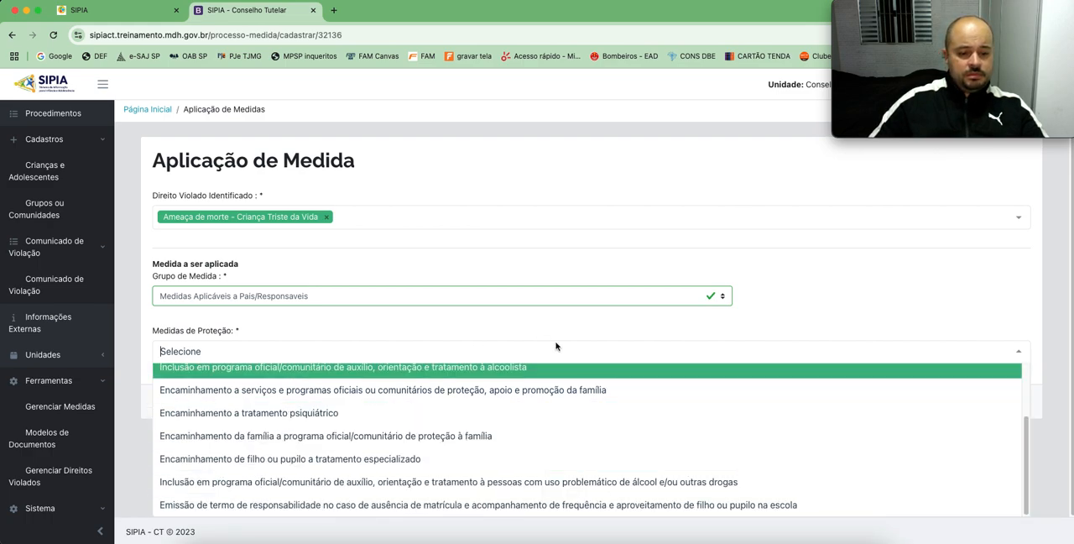
{"action": "scroll", "coordinate": [703, 420], "scroll_direction": "up", "scroll_amount": 3}
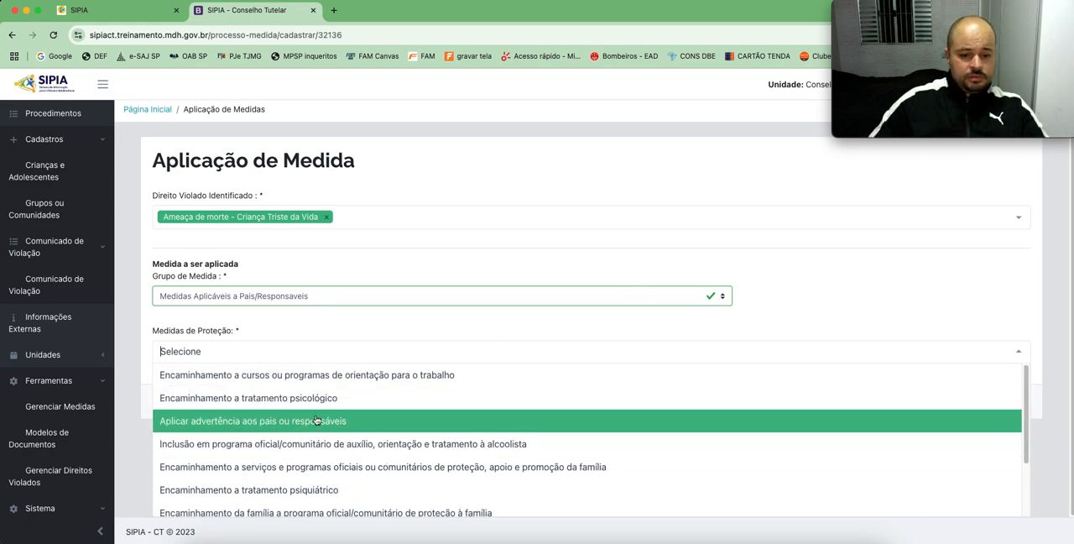
{"action": "scroll", "coordinate": [316, 419], "scroll_direction": "down", "scroll_amount": 1}
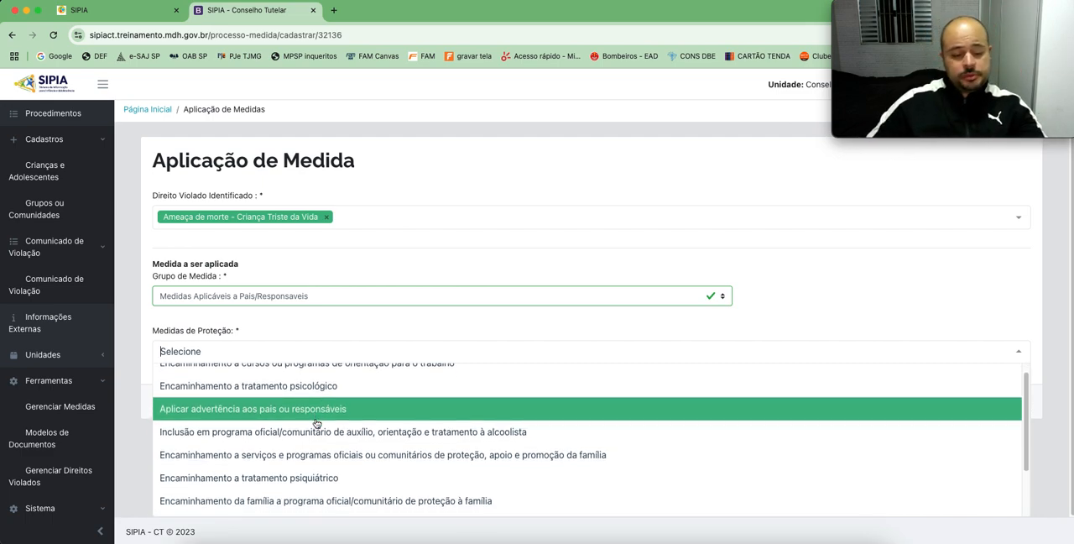
{"action": "scroll", "coordinate": [338, 419], "scroll_direction": "down", "scroll_amount": 2}
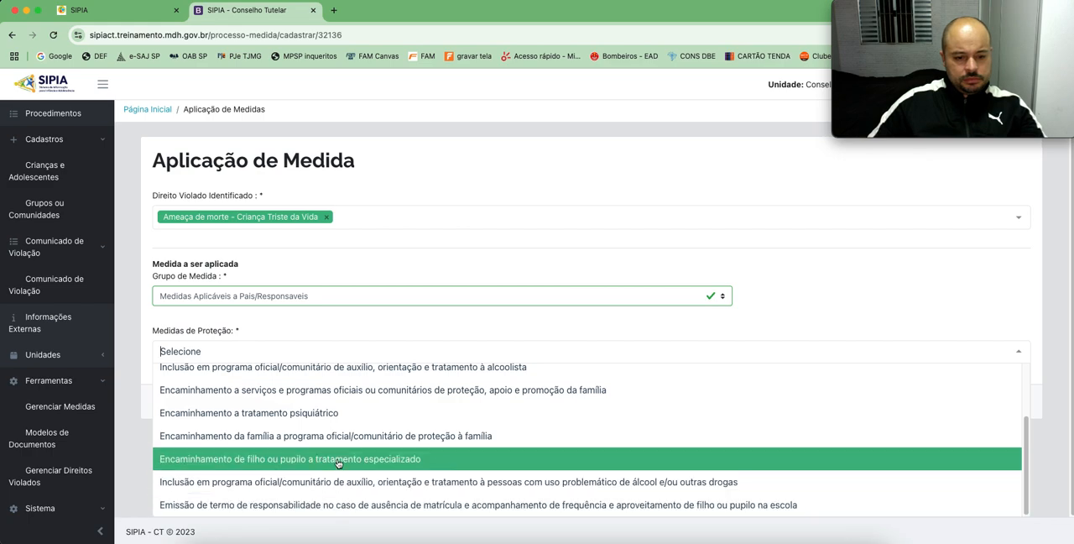
{"action": "scroll", "coordinate": [373, 410], "scroll_direction": "up", "scroll_amount": 2}
{"action": "scroll", "coordinate": [373, 410], "scroll_direction": "up", "scroll_amount": 1}
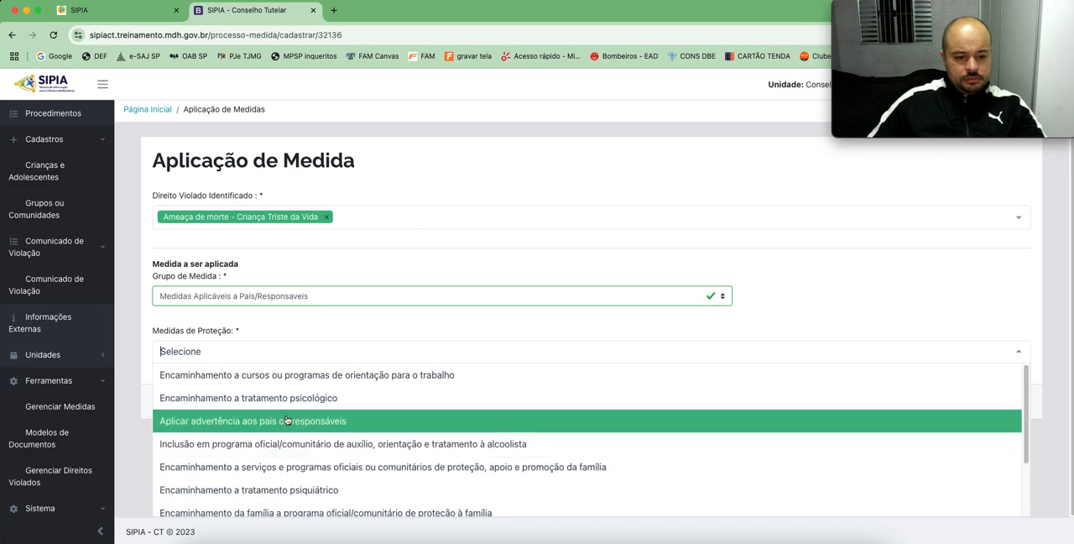
{"action": "scroll", "coordinate": [286, 420], "scroll_direction": "down", "scroll_amount": 1}
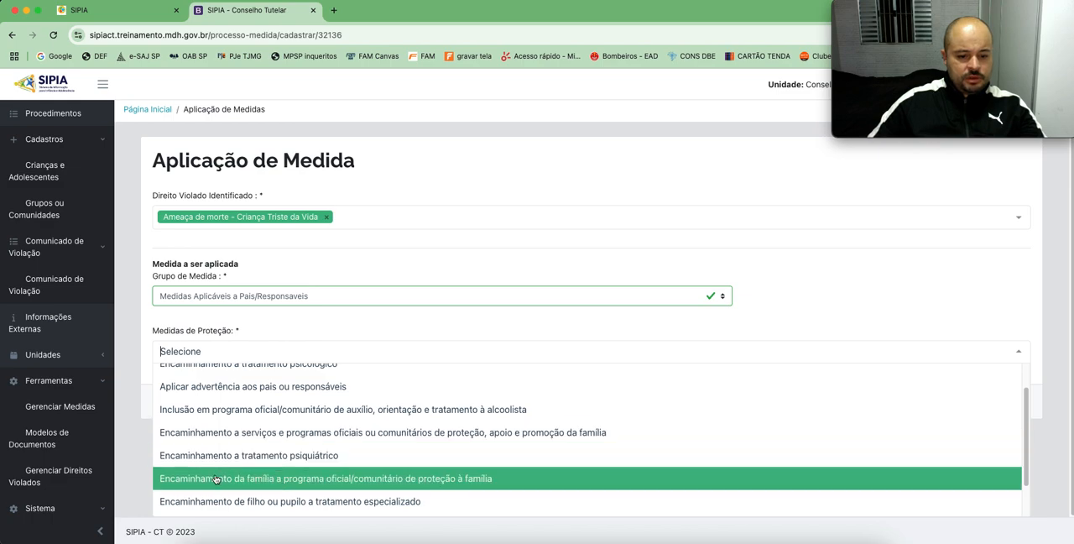
{"action": "left_click", "coordinate": [328, 437]}
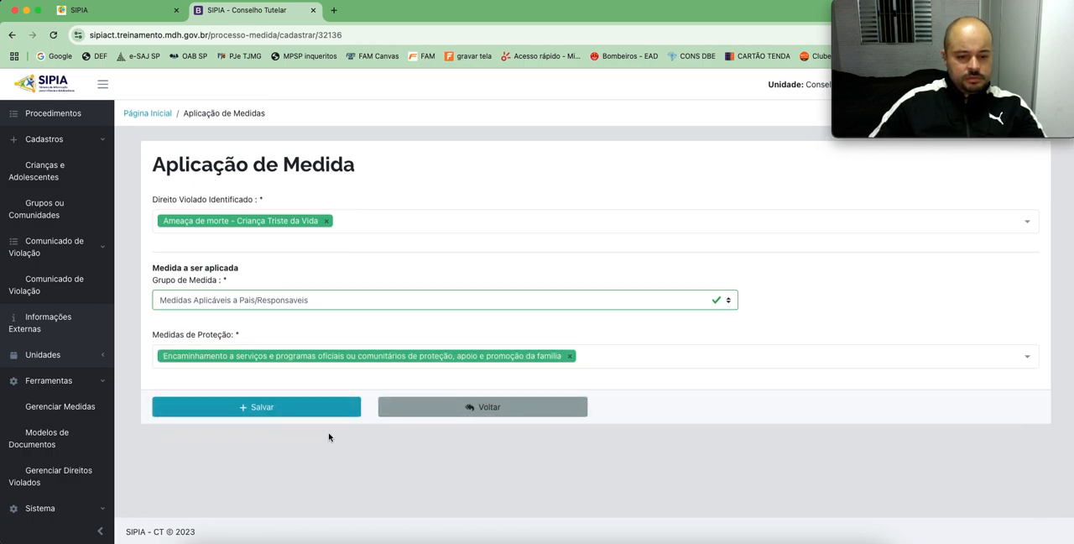
Step: Save the measure with confirmation and open the procedure's Documentos Vinculados
{"action": "left_click", "coordinate": [250, 408]}
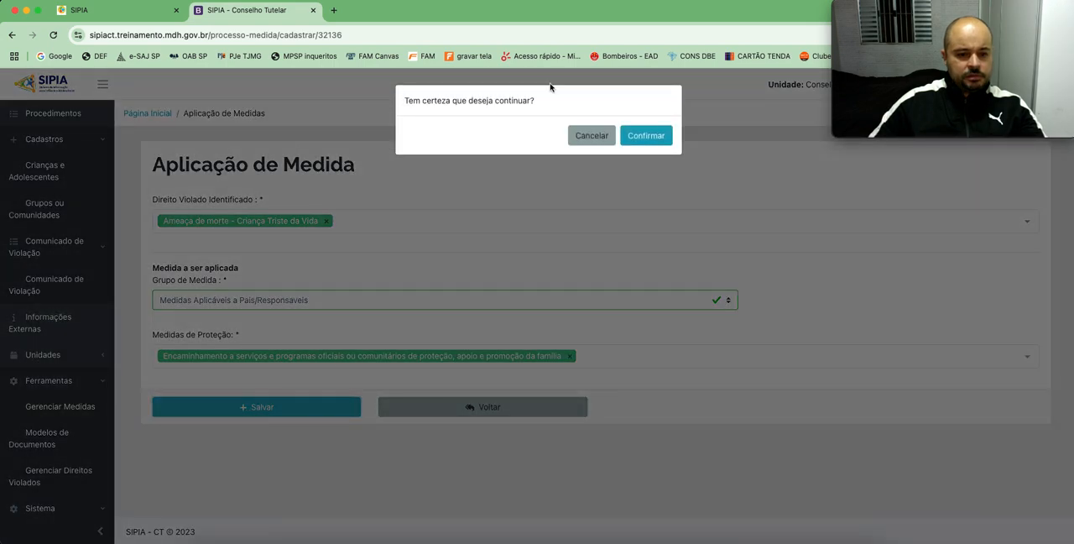
{"action": "left_click", "coordinate": [646, 135]}
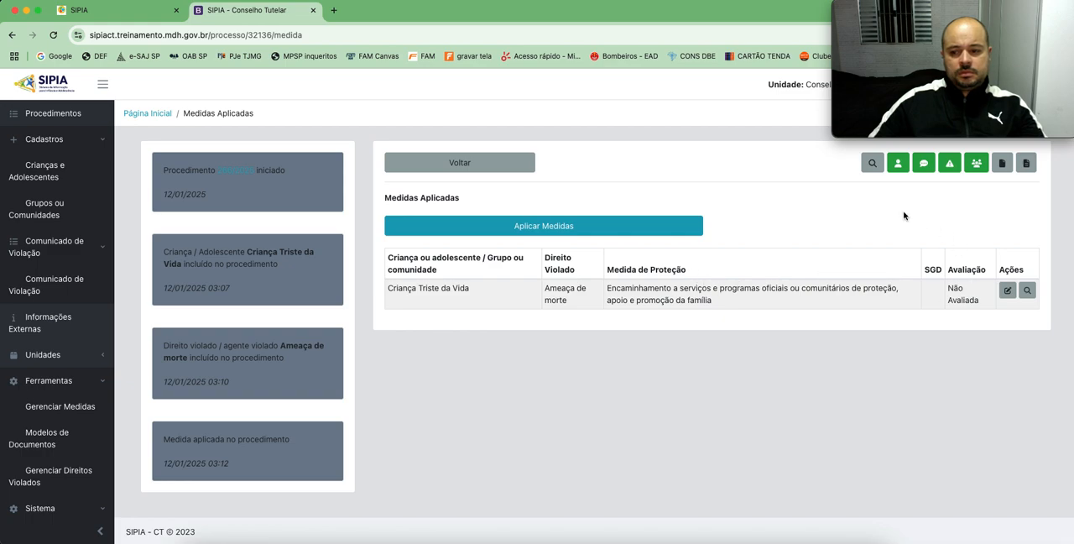
{"action": "left_click", "coordinate": [1003, 167]}
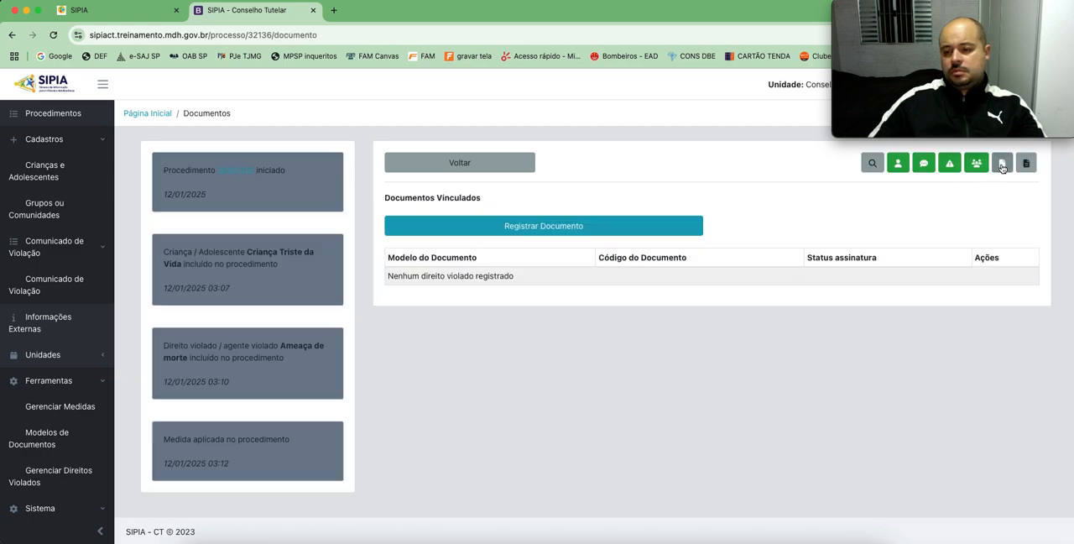
Step: Start registering a linked document and select the child's Ameaça de morte referral as the Medida de proteção aplicada
{"action": "left_click", "coordinate": [526, 228]}
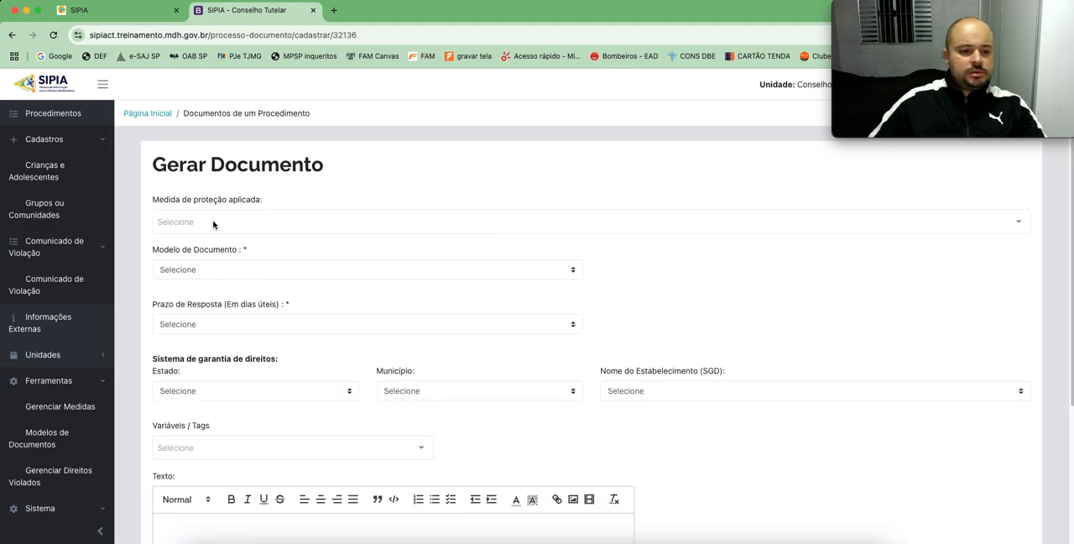
{"action": "left_click", "coordinate": [252, 223]}
{"action": "left_click", "coordinate": [262, 244]}
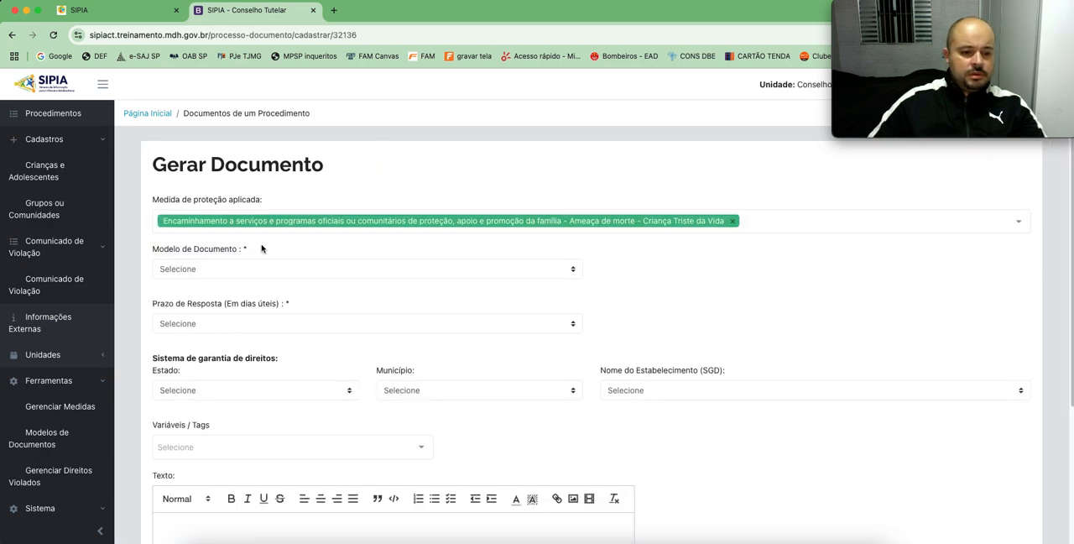
Step: Browse the available document models and set Modelo de Documento to Acompanhamento de Medida de Proteção
{"action": "left_click", "coordinate": [246, 268]}
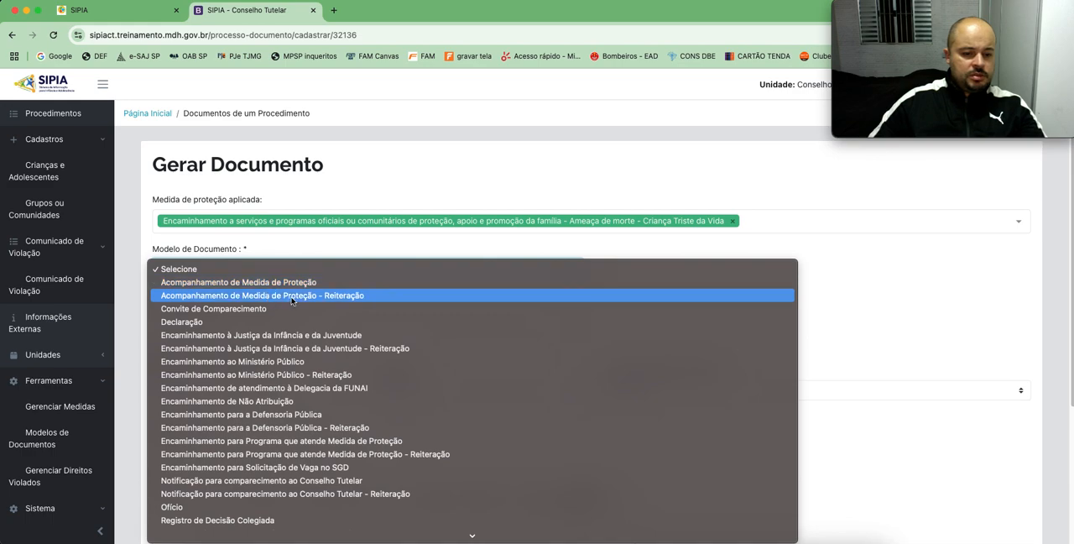
{"action": "scroll", "coordinate": [381, 320], "scroll_direction": "down", "scroll_amount": 1}
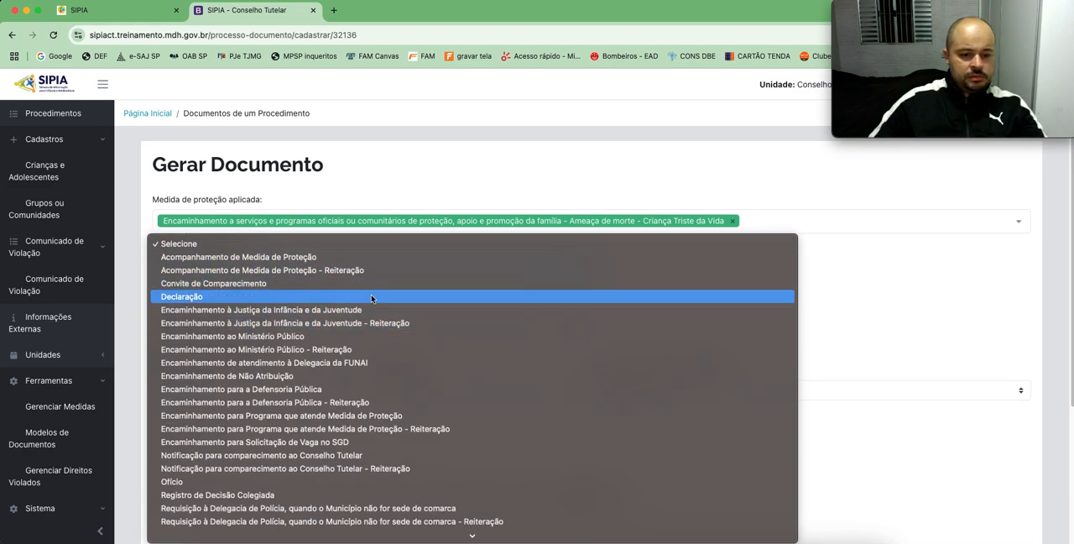
{"action": "scroll", "coordinate": [372, 298], "scroll_direction": "down", "scroll_amount": 10}
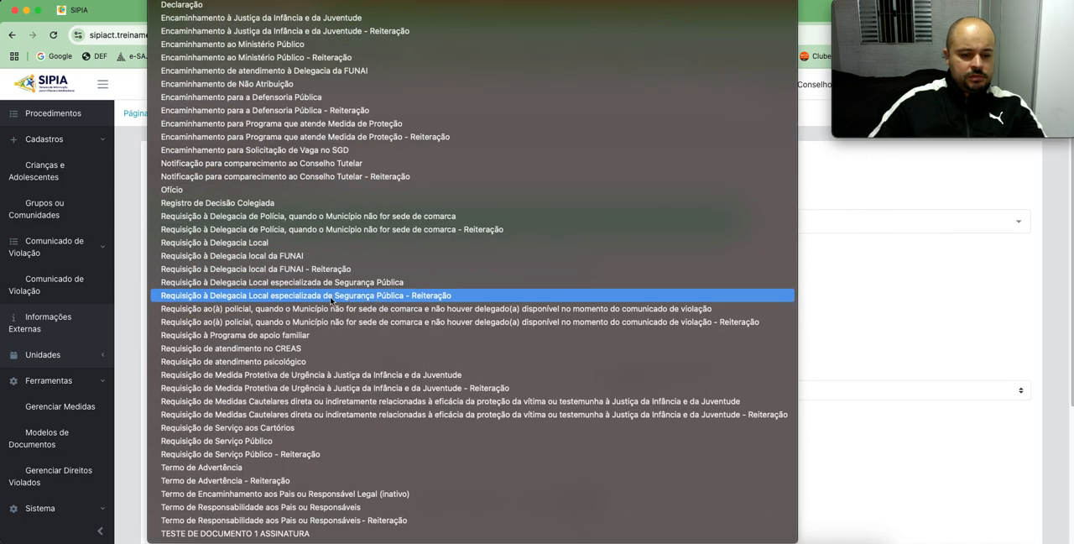
{"action": "scroll", "coordinate": [332, 300], "scroll_direction": "up", "scroll_amount": 2}
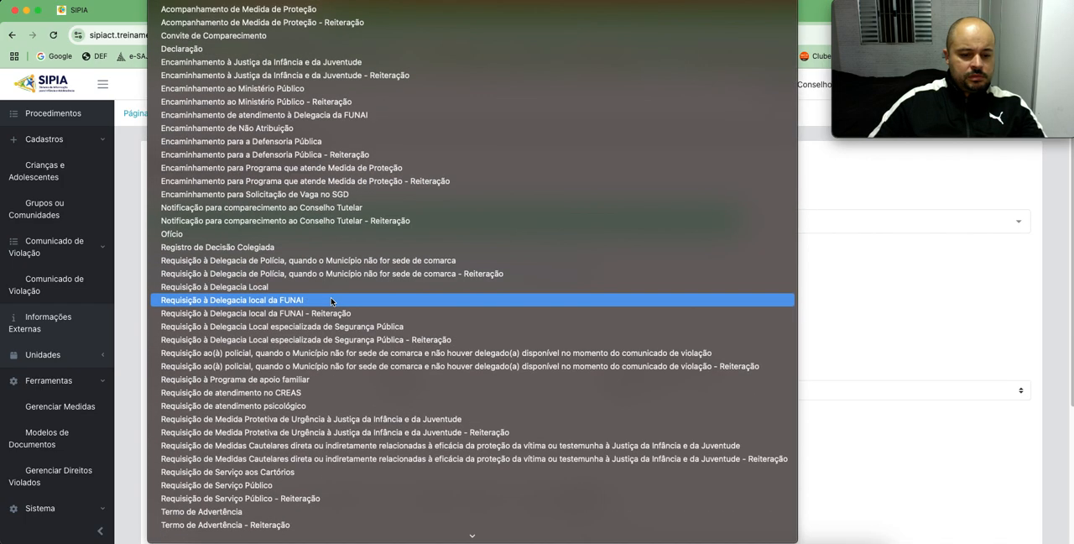
{"action": "scroll", "coordinate": [486, 198], "scroll_direction": "down", "scroll_amount": 2}
{"action": "scroll", "coordinate": [487, 198], "scroll_direction": "up", "scroll_amount": 2}
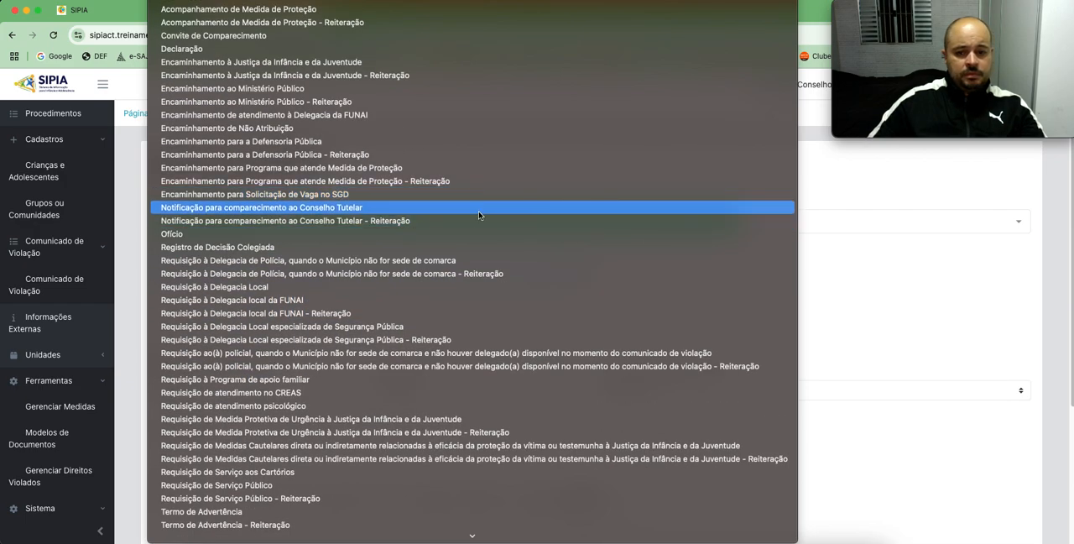
{"action": "scroll", "coordinate": [316, 223], "scroll_direction": "down", "scroll_amount": 2}
{"action": "scroll", "coordinate": [376, 130], "scroll_direction": "up", "scroll_amount": 2}
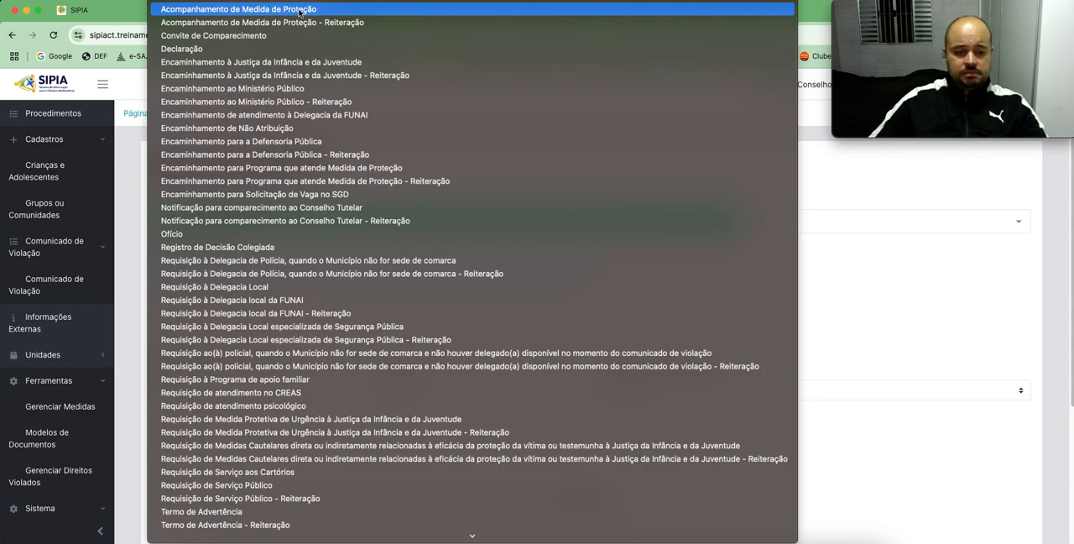
{"action": "left_click", "coordinate": [299, 11]}
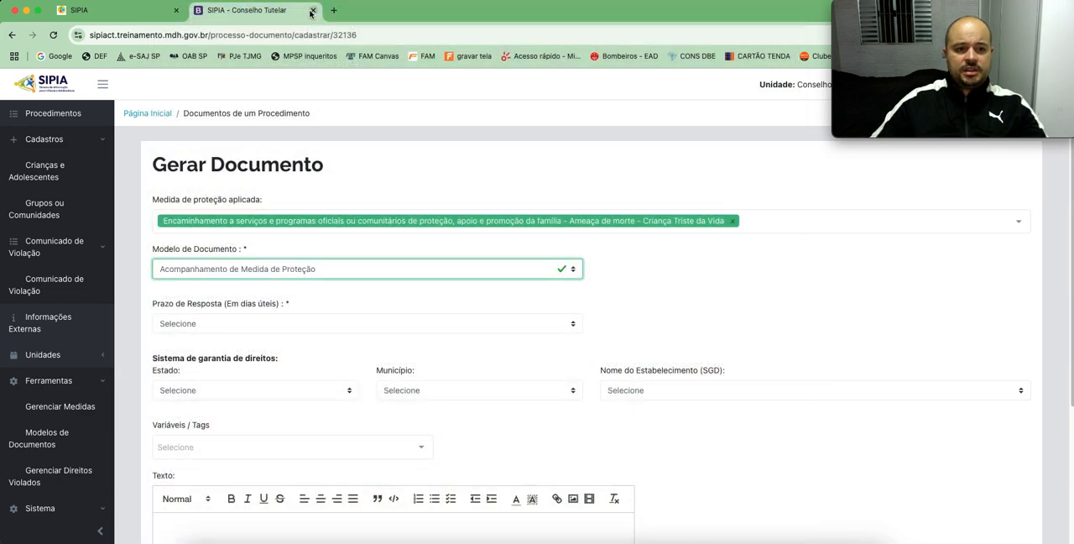
Step: Set Prazo de Resposta (Em dias úteis) to 0 for the document
{"action": "scroll", "coordinate": [370, 296], "scroll_direction": "down", "scroll_amount": 1}
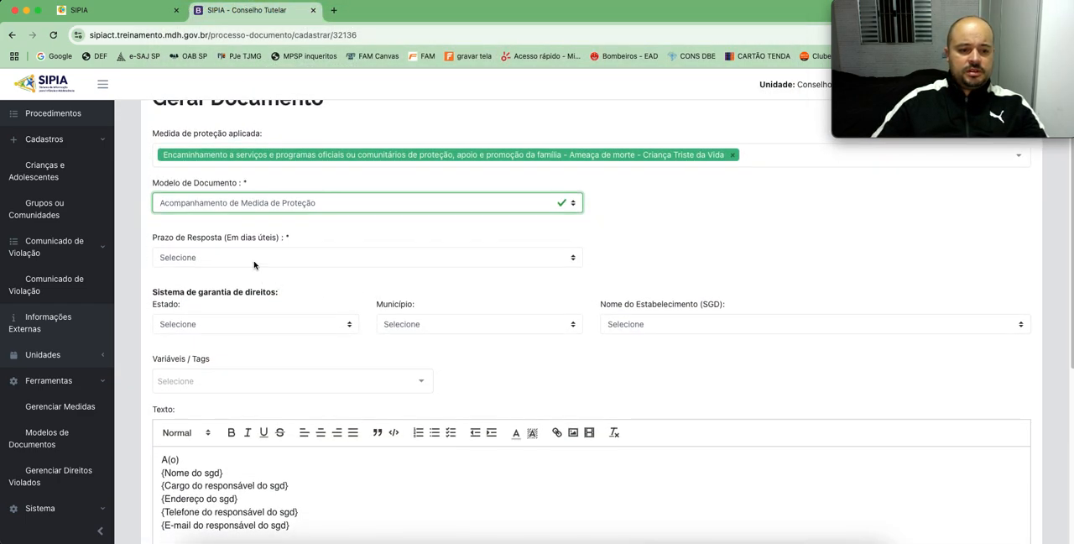
{"action": "left_click", "coordinate": [248, 265]}
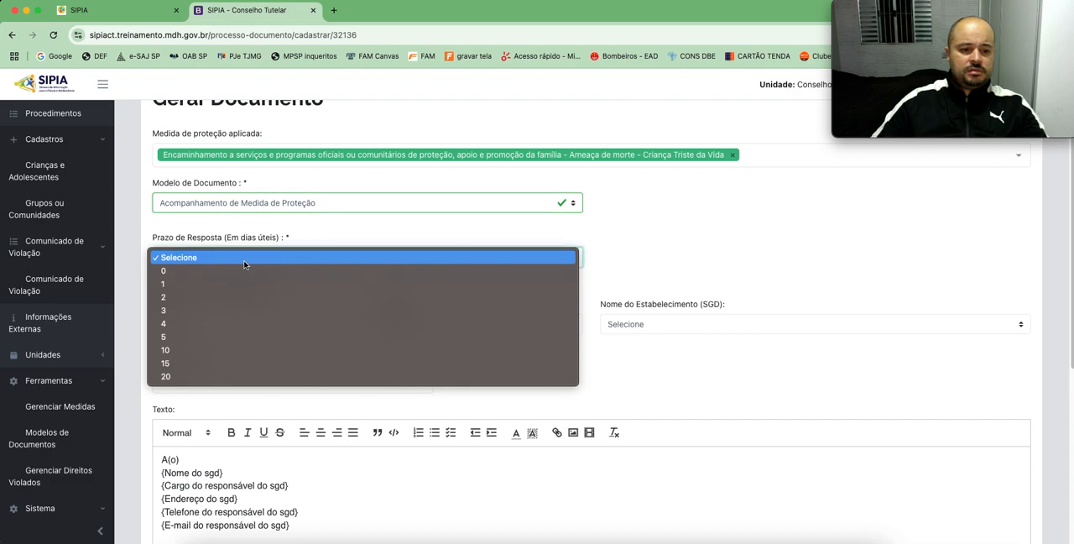
{"action": "left_click", "coordinate": [198, 273]}
Step: Under Sistema de garantia de direitos, set Estado to São Paulo and Município to Itanhaém, and check the establishment options
{"action": "scroll", "coordinate": [414, 302], "scroll_direction": "down", "scroll_amount": 2}
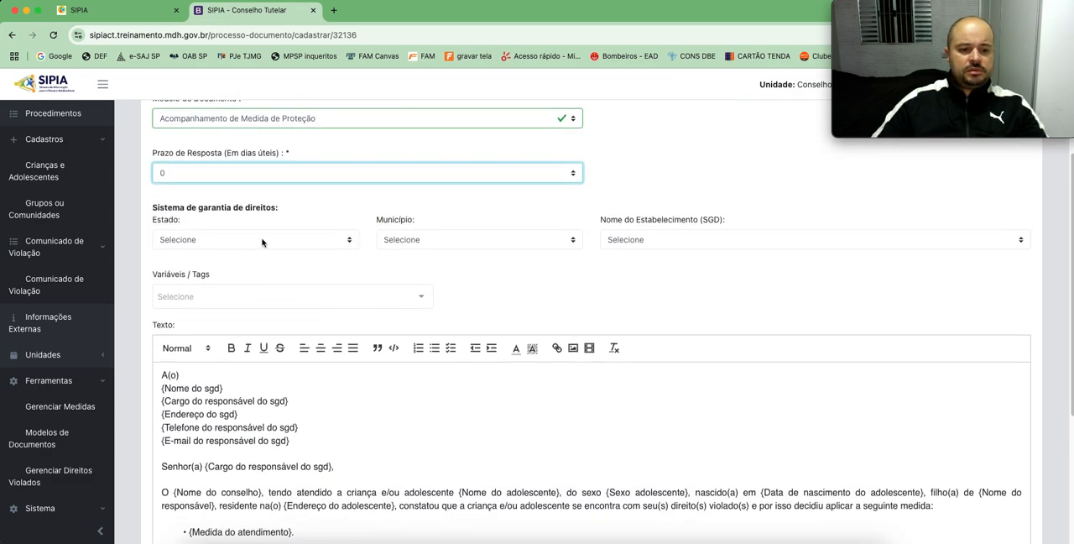
{"action": "left_click", "coordinate": [311, 239]}
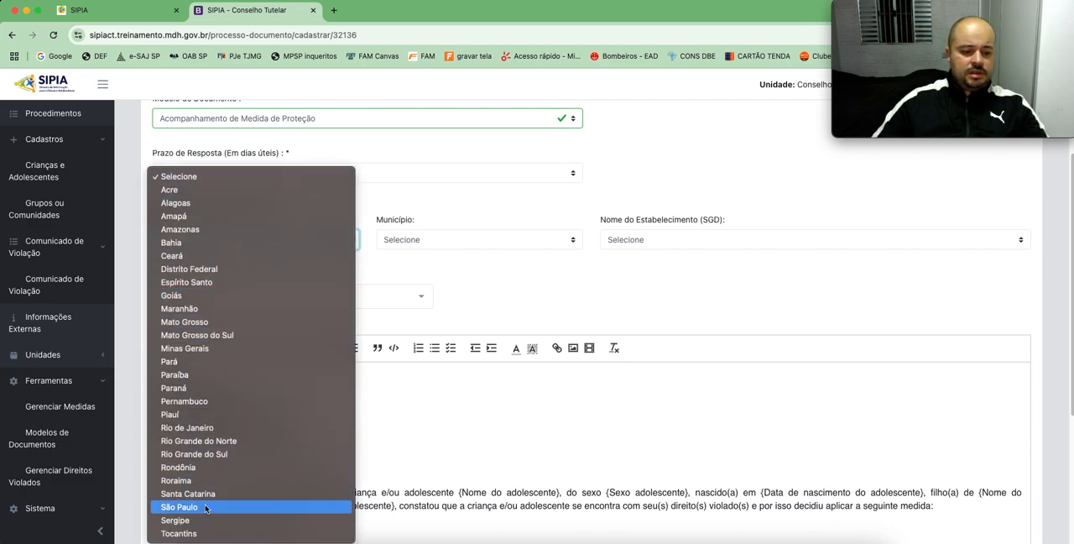
{"action": "left_click", "coordinate": [209, 505]}
{"action": "left_click", "coordinate": [437, 240]}
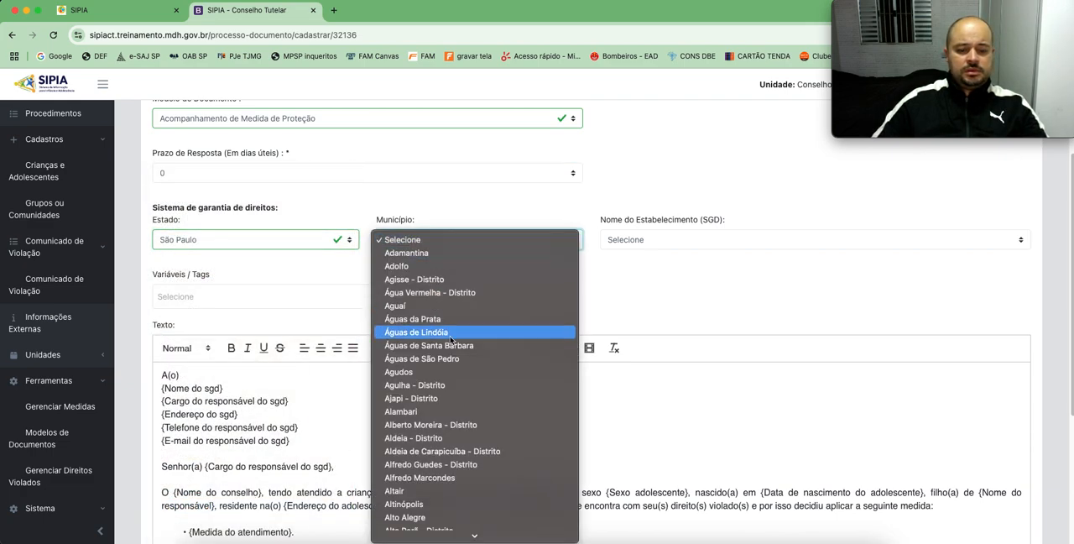
{"action": "type", "text": "i"}
{"action": "scroll", "coordinate": [459, 341], "scroll_direction": "down", "scroll_amount": 10}
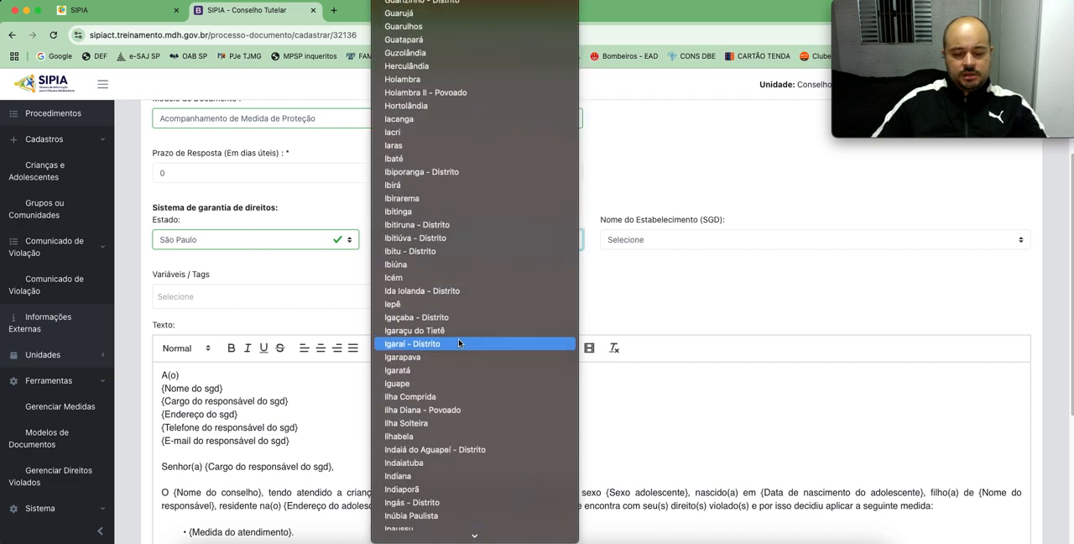
{"action": "scroll", "coordinate": [424, 392], "scroll_direction": "down", "scroll_amount": 10}
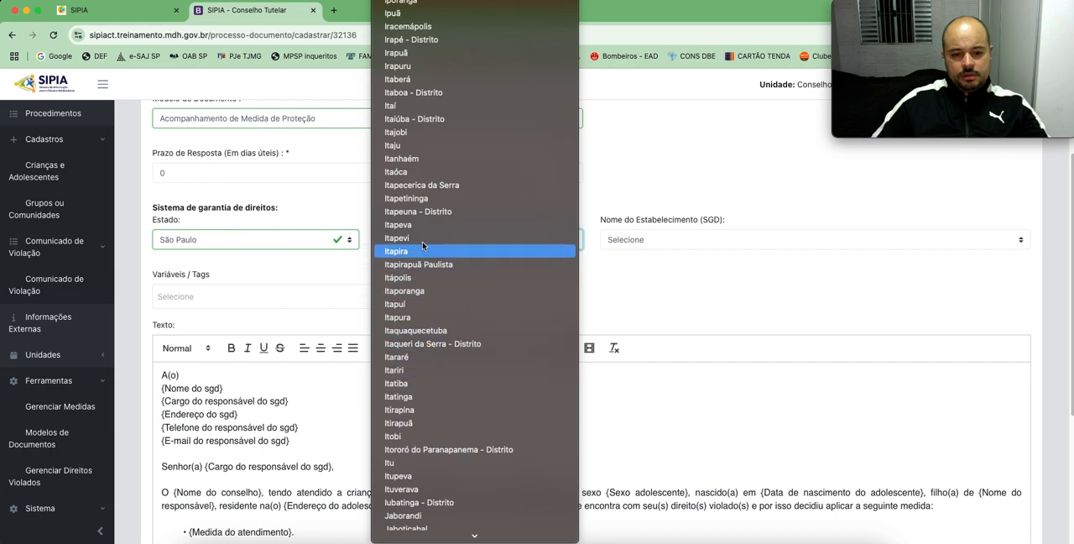
{"action": "left_click", "coordinate": [428, 158]}
{"action": "left_click", "coordinate": [658, 238]}
{"action": "left_click", "coordinate": [607, 271]}
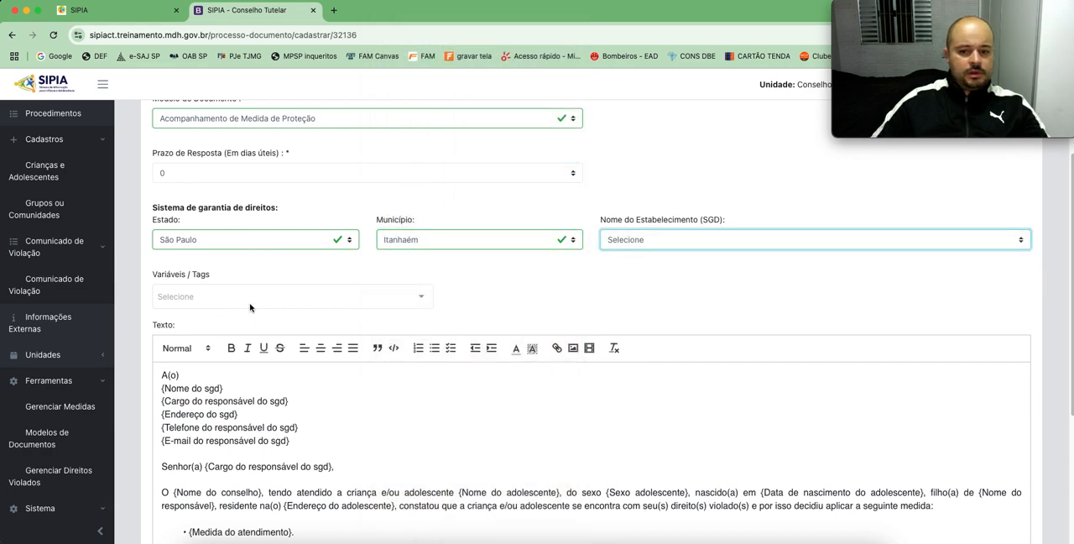
Step: Look through the Variáveis / Tags groups and add the Responsável group
{"action": "left_click", "coordinate": [250, 306]}
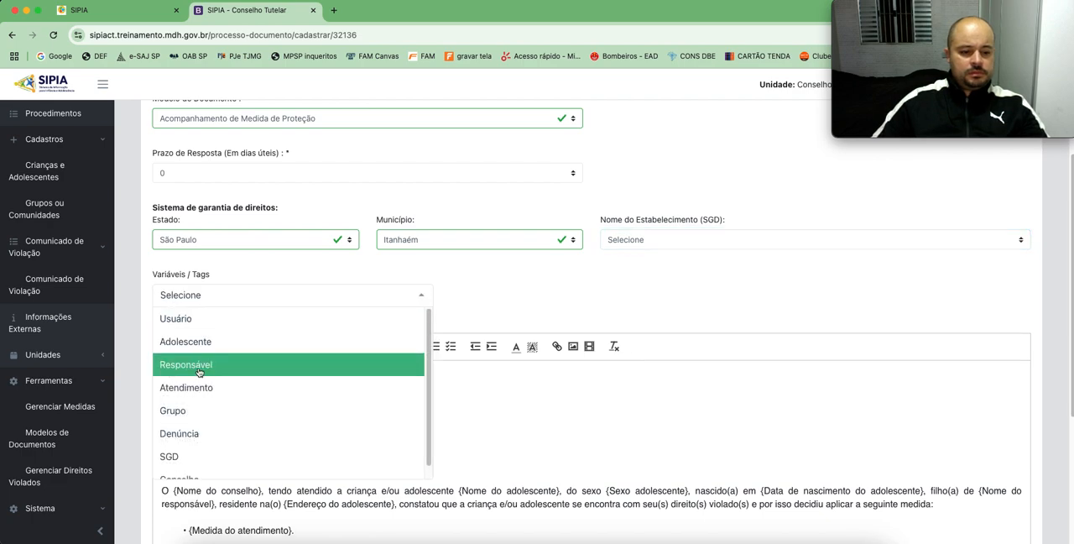
{"action": "scroll", "coordinate": [223, 415], "scroll_direction": "down", "scroll_amount": 1}
{"action": "scroll", "coordinate": [225, 412], "scroll_direction": "up", "scroll_amount": 1}
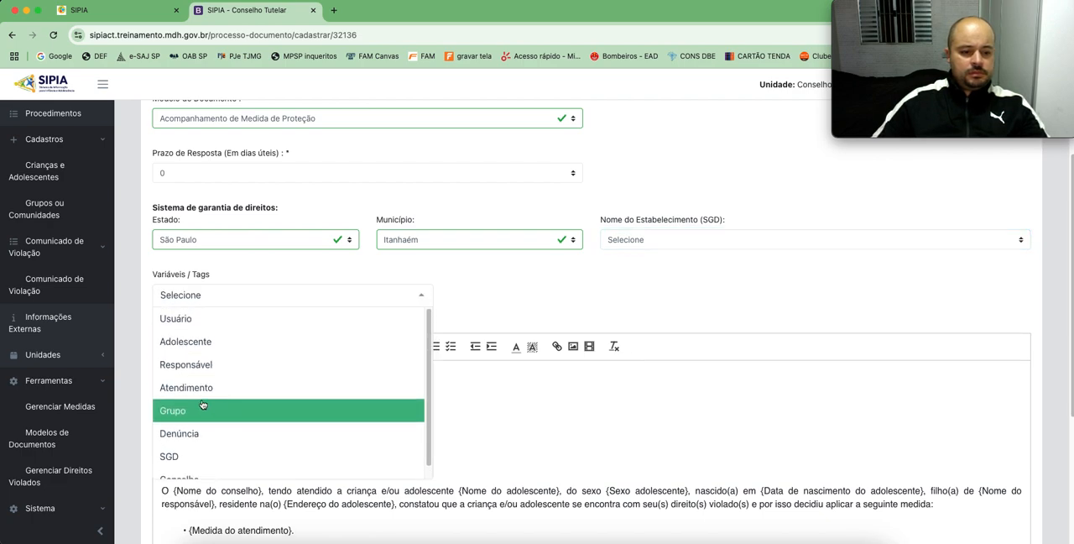
{"action": "left_click", "coordinate": [210, 364]}
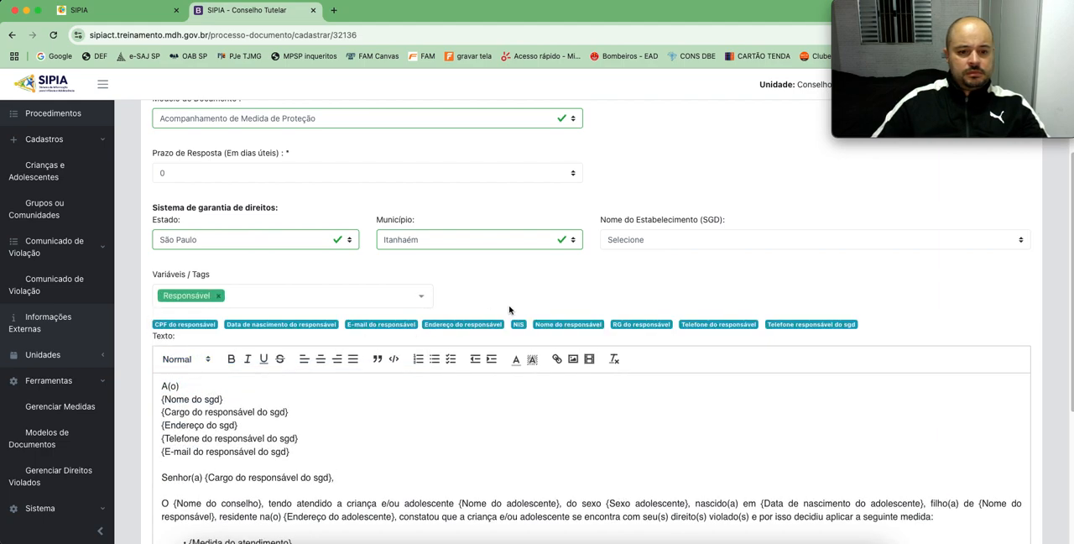
Step: Try to save the document, and change Modelo de Documento to Encaminhamento de Não Atribuição
{"action": "scroll", "coordinate": [475, 438], "scroll_direction": "down", "scroll_amount": 5}
{"action": "left_click", "coordinate": [274, 485]}
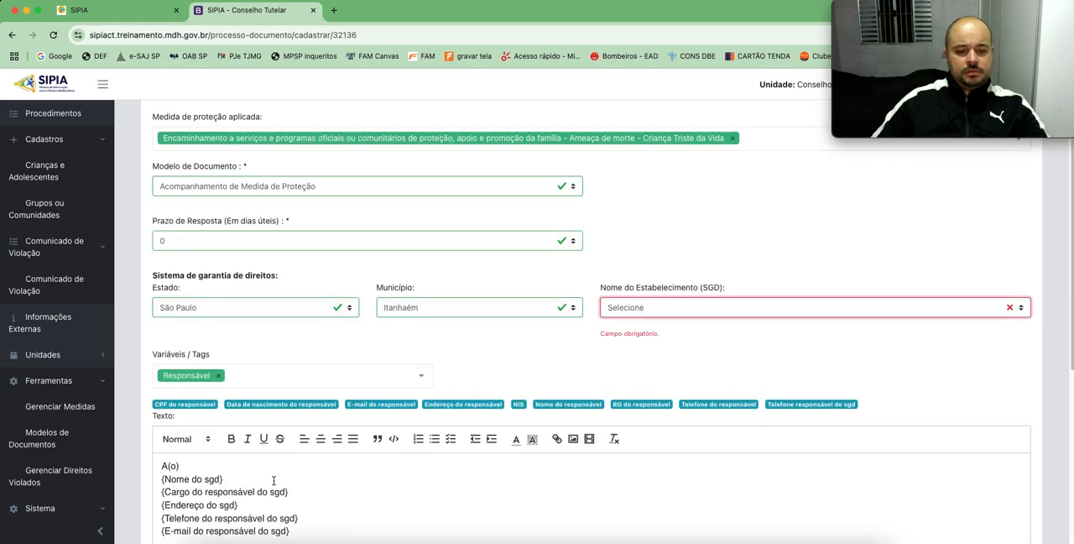
{"action": "left_click", "coordinate": [360, 187]}
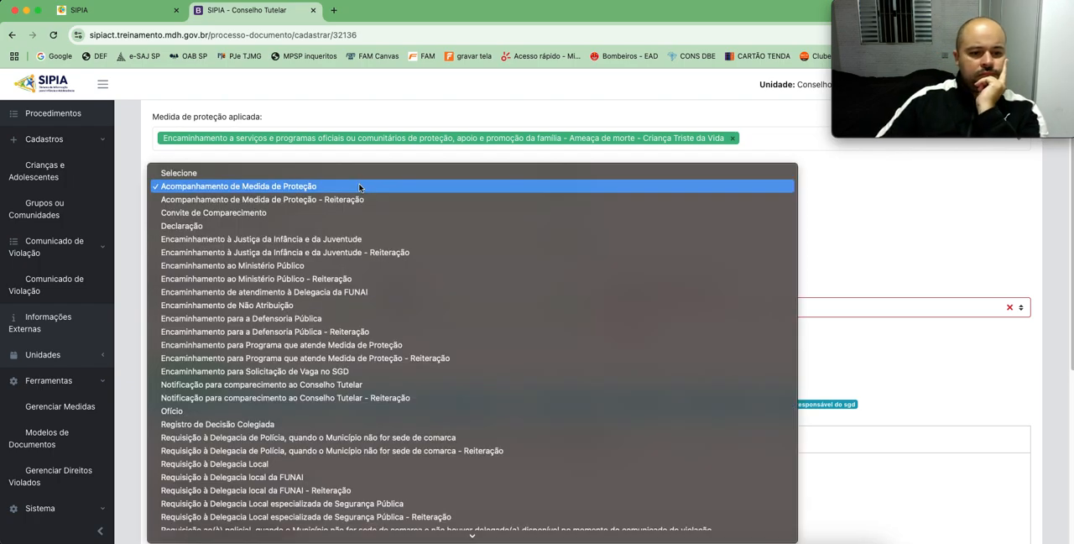
{"action": "left_click", "coordinate": [258, 305]}
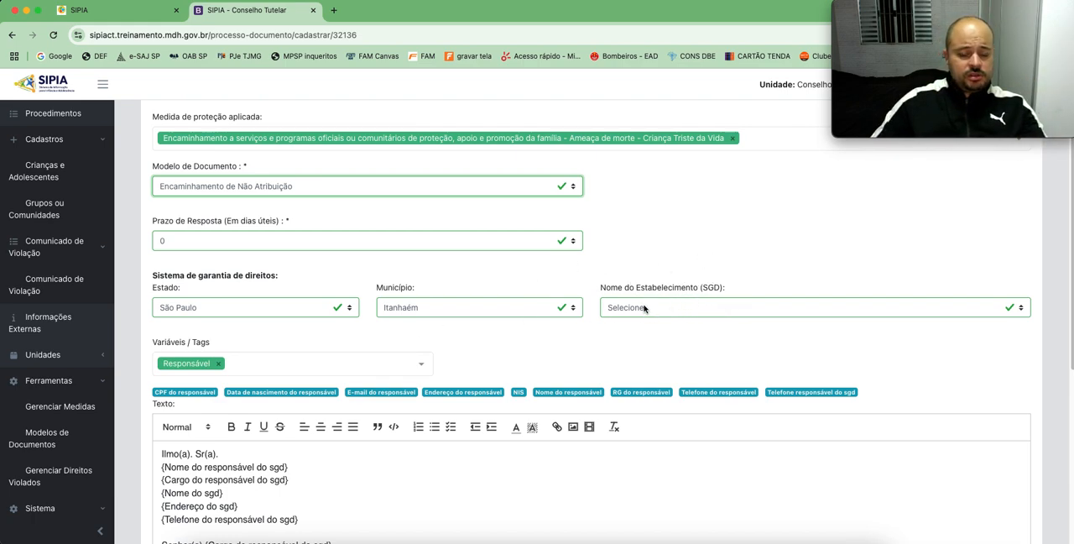
Step: Try Encaminhamento para Programa que atende Medida de Proteção as the document model and return to Encaminhamento de Não Atribuição
{"action": "left_click", "coordinate": [367, 186]}
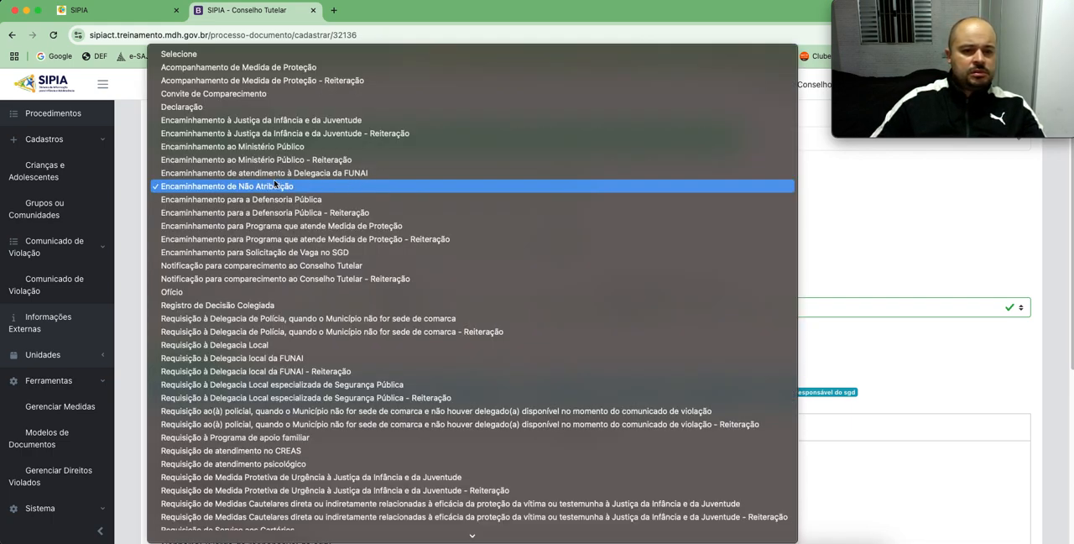
{"action": "left_click", "coordinate": [290, 226]}
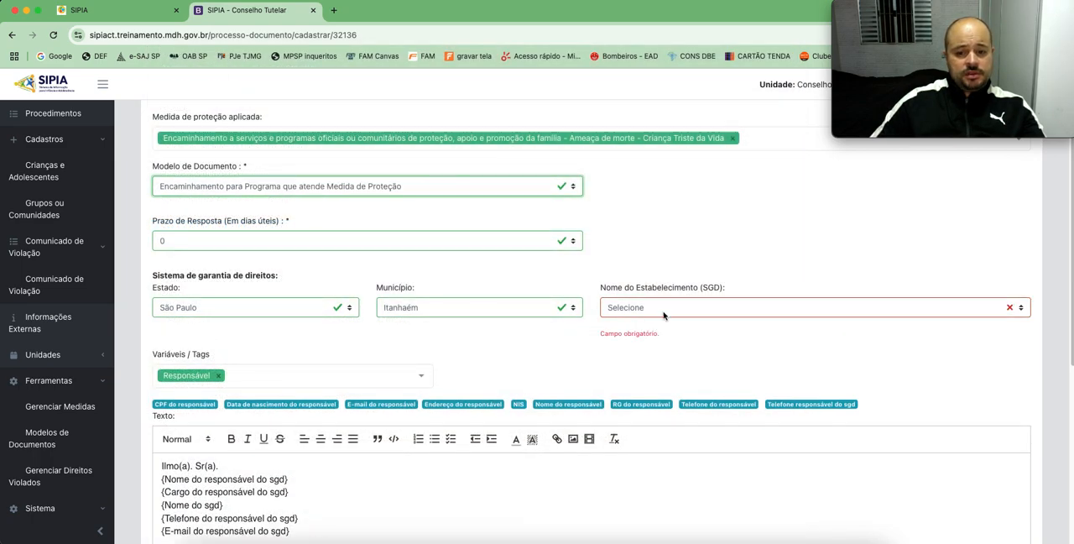
{"action": "left_click", "coordinate": [664, 313]}
{"action": "left_click", "coordinate": [676, 358]}
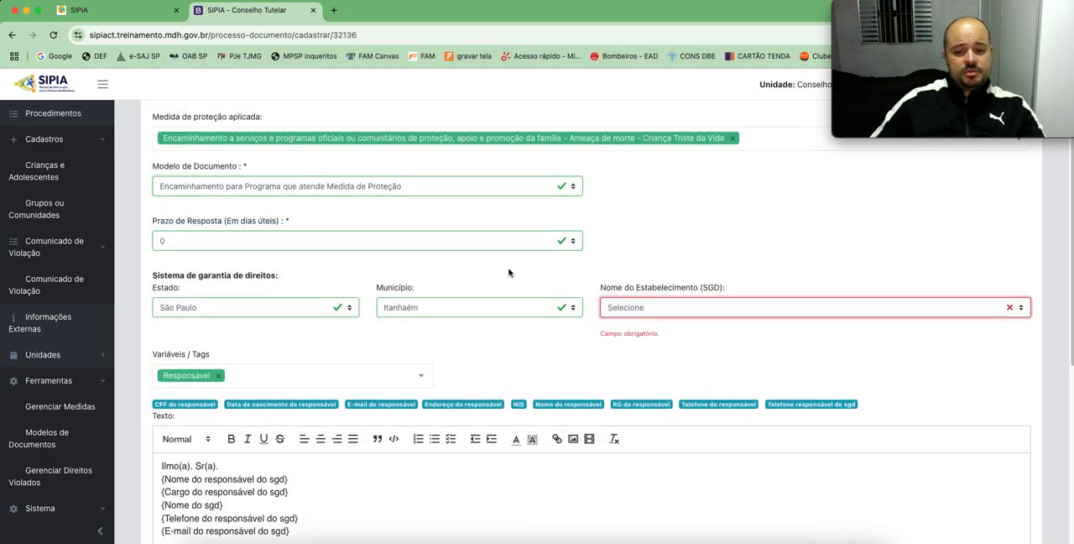
{"action": "left_click", "coordinate": [270, 180]}
{"action": "left_click", "coordinate": [273, 148]}
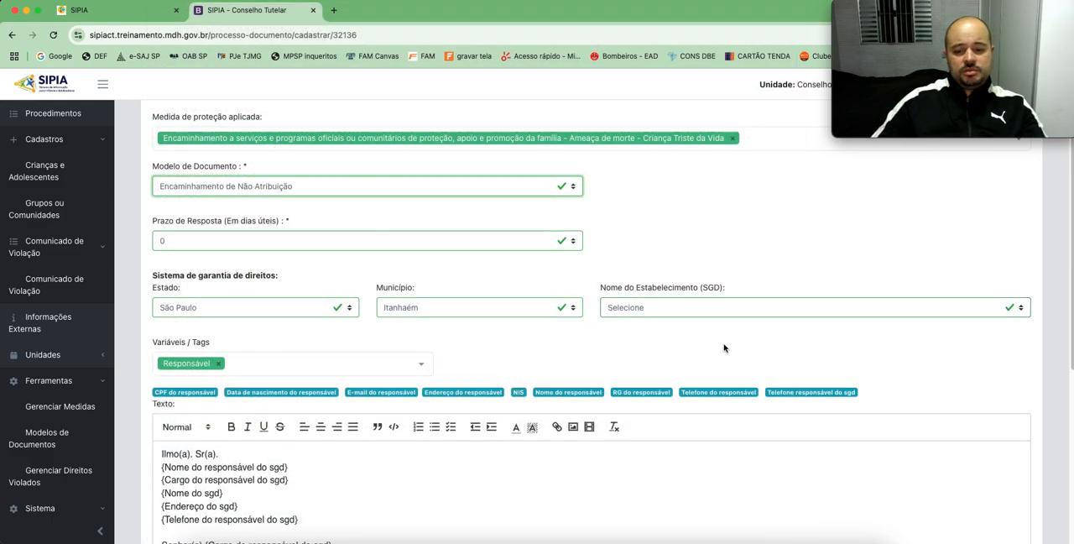
Step: Insert the test text "SDSDSDDS" on the blank line above the salutation in the document text, and delete it
{"action": "scroll", "coordinate": [445, 328], "scroll_direction": "down", "scroll_amount": 3}
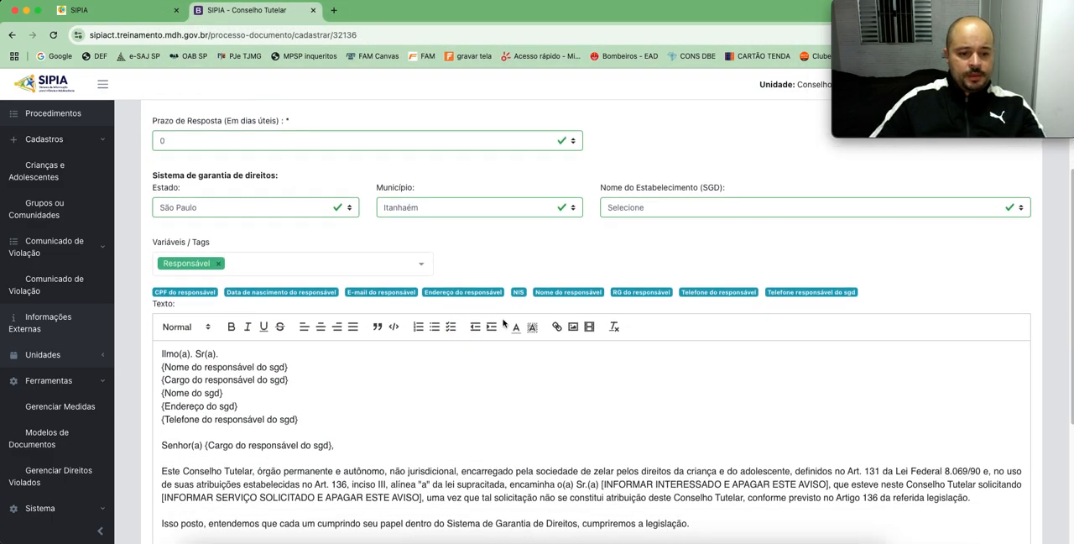
{"action": "scroll", "coordinate": [587, 323], "scroll_direction": "down", "scroll_amount": 3}
{"action": "scroll", "coordinate": [505, 369], "scroll_direction": "down", "scroll_amount": 3}
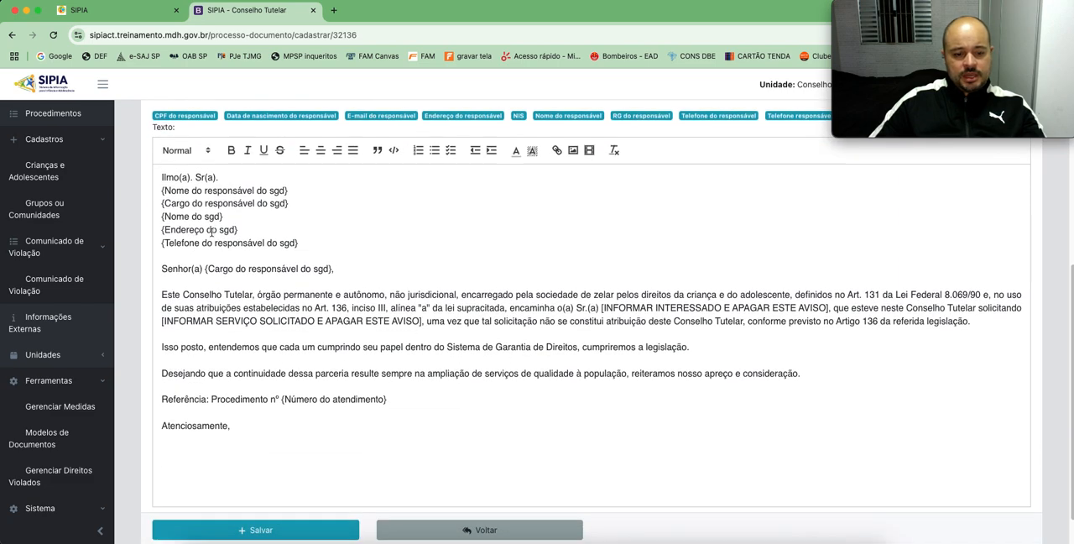
{"action": "left_click", "coordinate": [411, 258]}
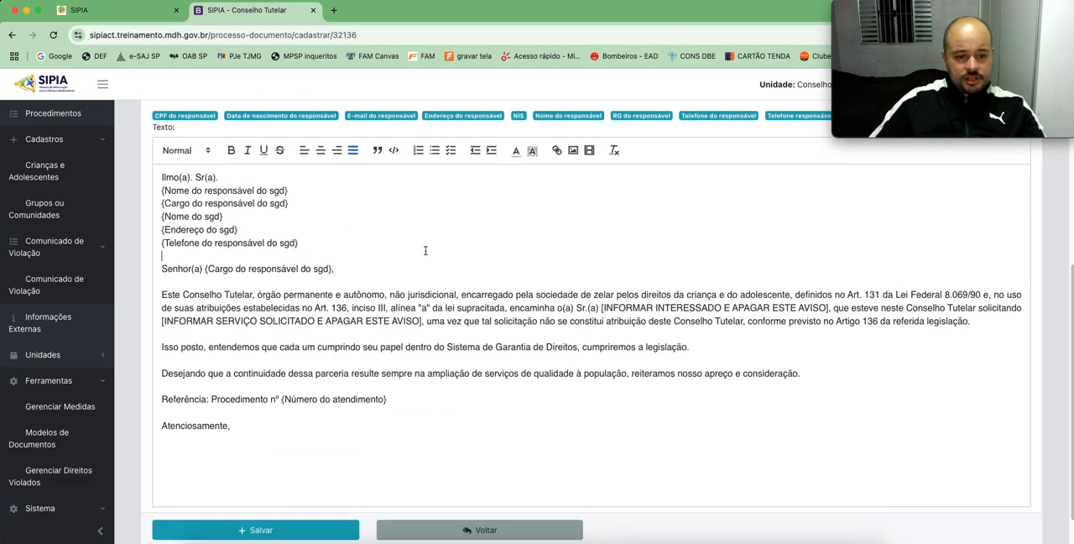
{"action": "type", "text": "SDSDSDDS"}
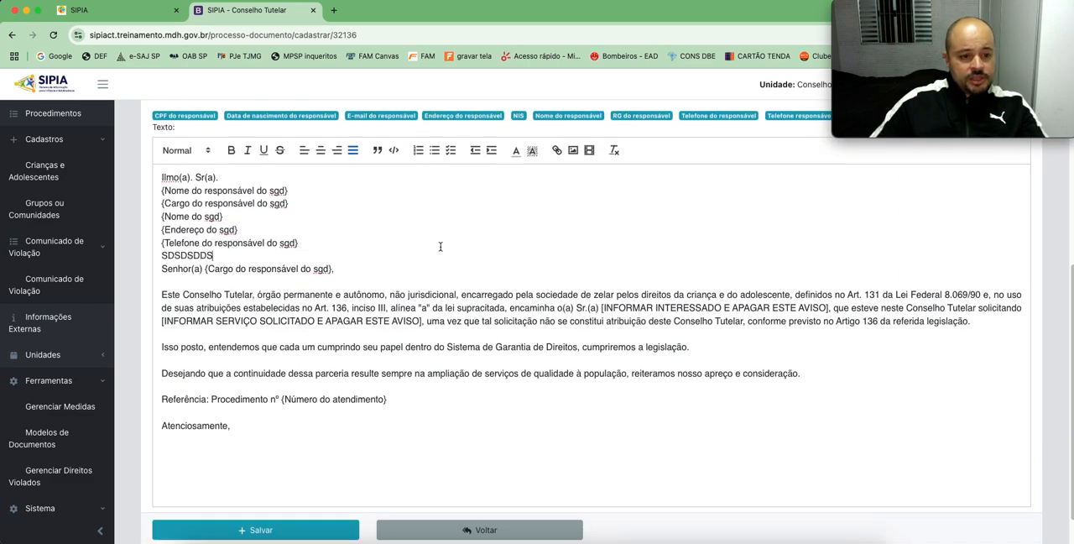
{"action": "key", "text": "BackSpace"}
{"action": "key", "text": "BackSpace"}
{"action": "key", "text": "BackSpace"}
{"action": "key", "text": "BackSpace"}
{"action": "key", "text": "BackSpace"}
{"action": "key", "text": "BackSpace"}
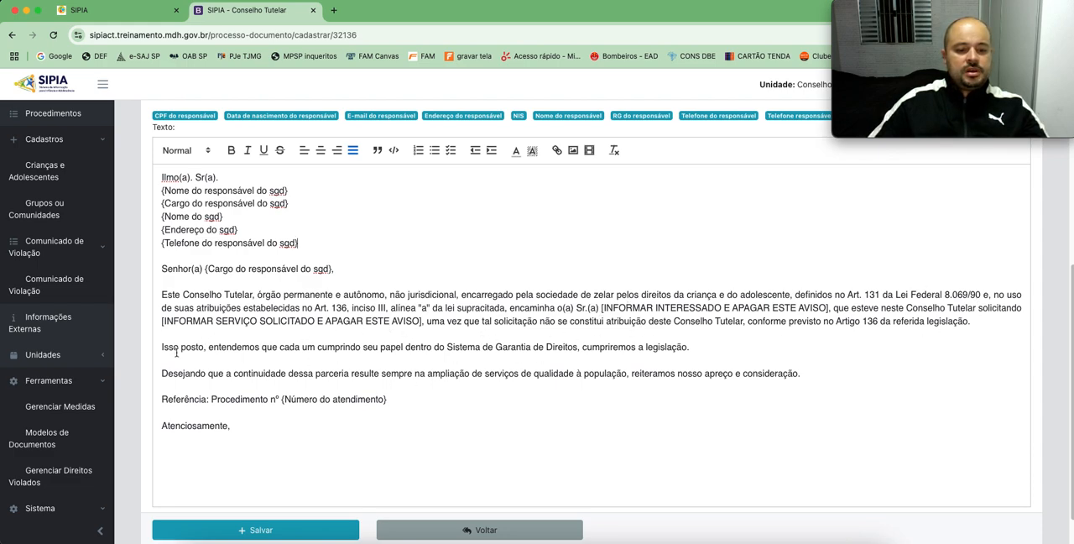
Step: Save the Encaminhamento de Não Atribuição document and confirm the registration
{"action": "left_click_drag", "start_coordinate": [335, 347], "coordinate": [569, 345]}
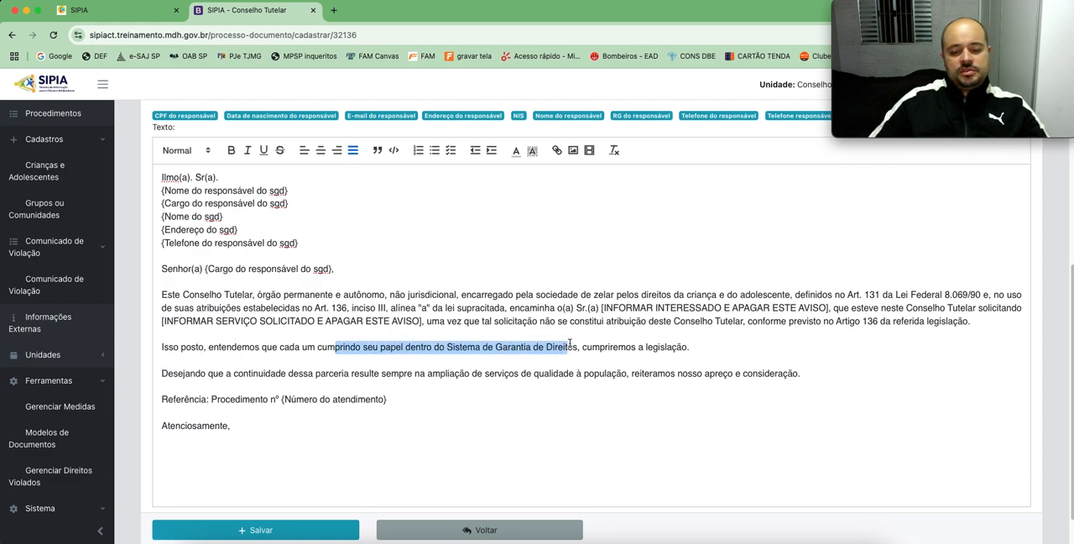
{"action": "left_click", "coordinate": [635, 357]}
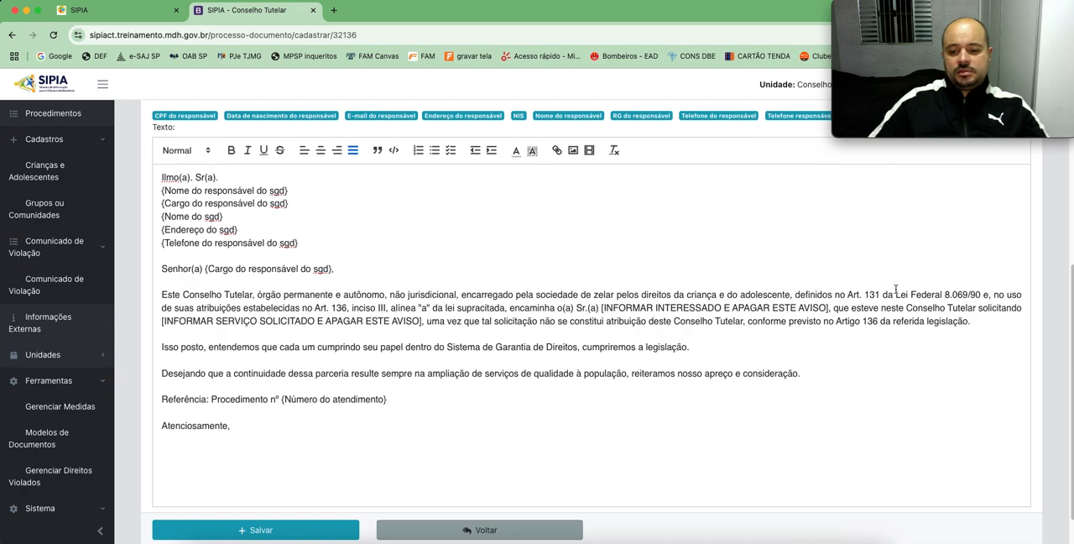
{"action": "left_click", "coordinate": [267, 530]}
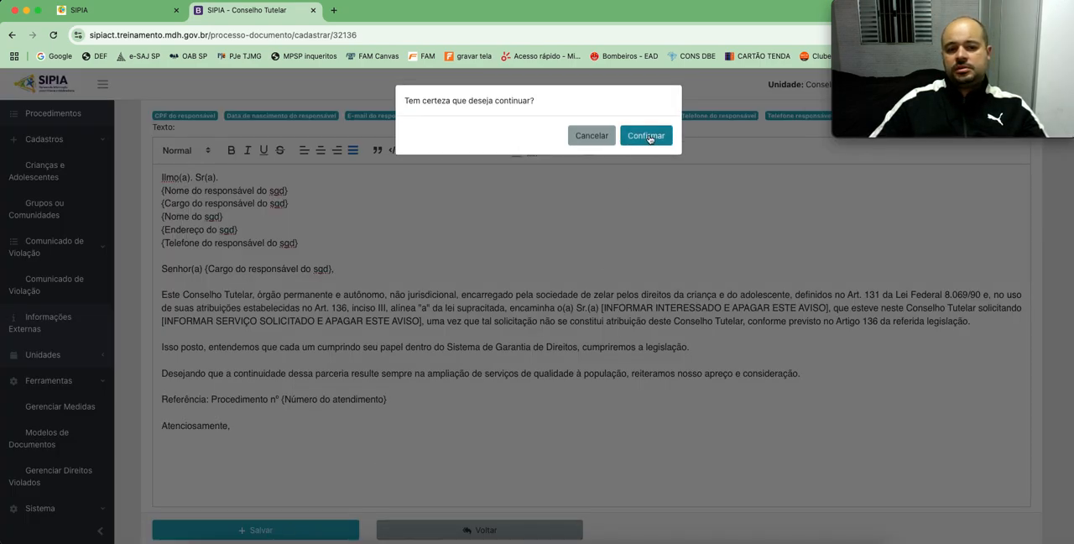
{"action": "left_click", "coordinate": [649, 138]}
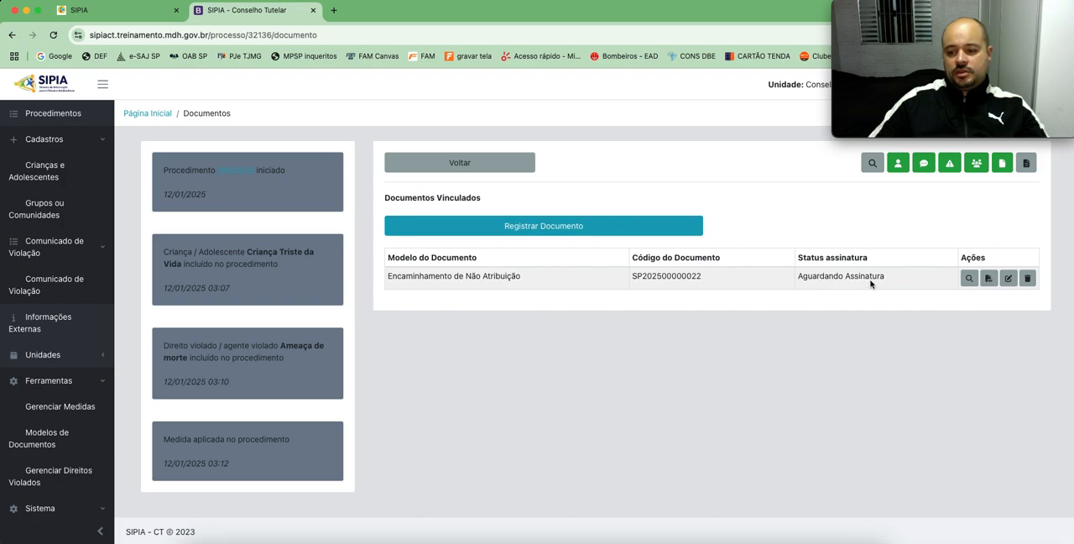
Step: Start downloading the linked document's file, cancel the download, and open the document for viewing down to its signing options
{"action": "left_click", "coordinate": [990, 280]}
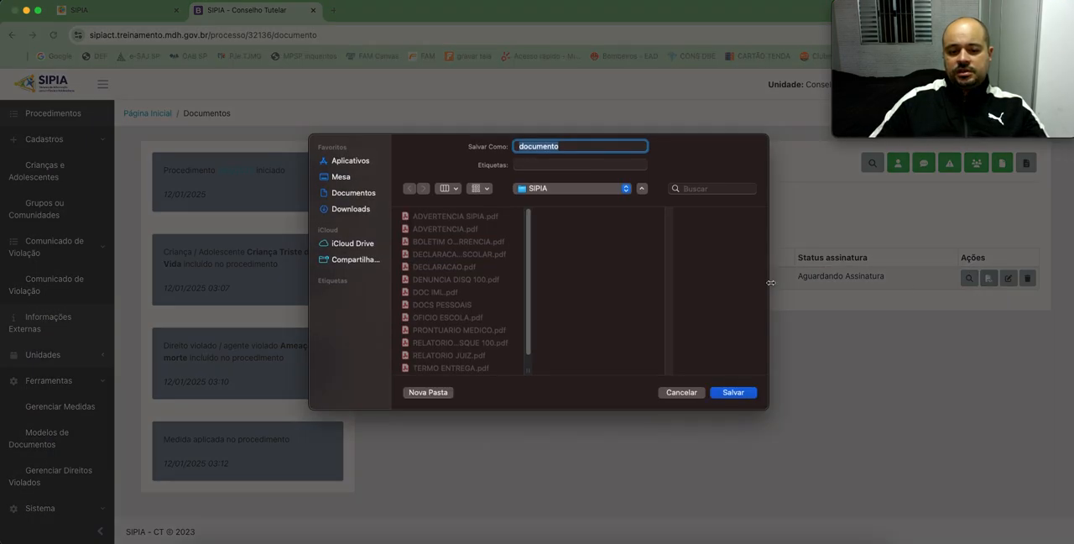
{"action": "left_click", "coordinate": [681, 392]}
{"action": "left_click", "coordinate": [970, 277]}
{"action": "scroll", "coordinate": [589, 287], "scroll_direction": "down", "scroll_amount": 5}
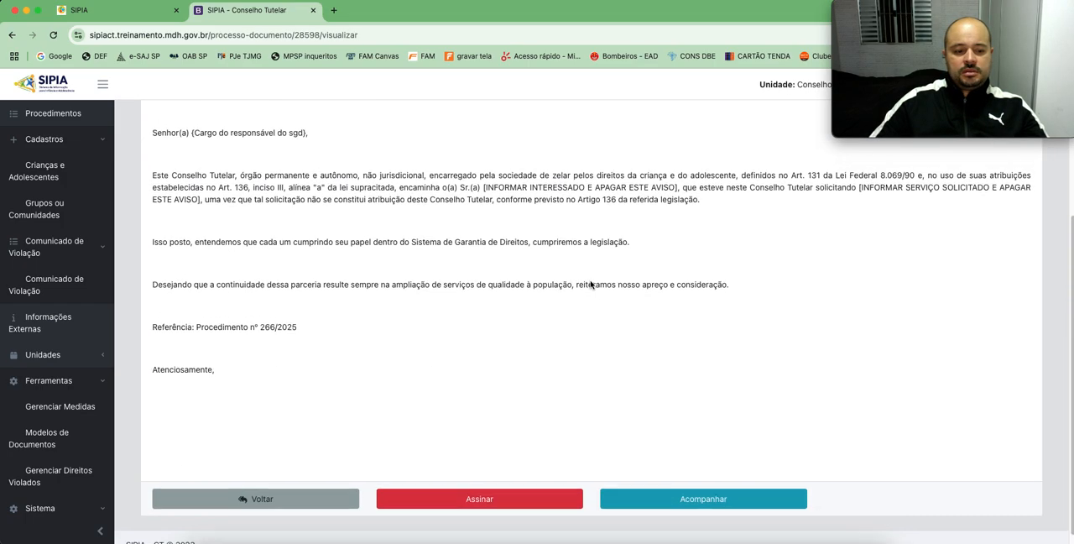
Step: Try to sign the document by entering the account password and confirming the signature
{"action": "left_click", "coordinate": [479, 485]}
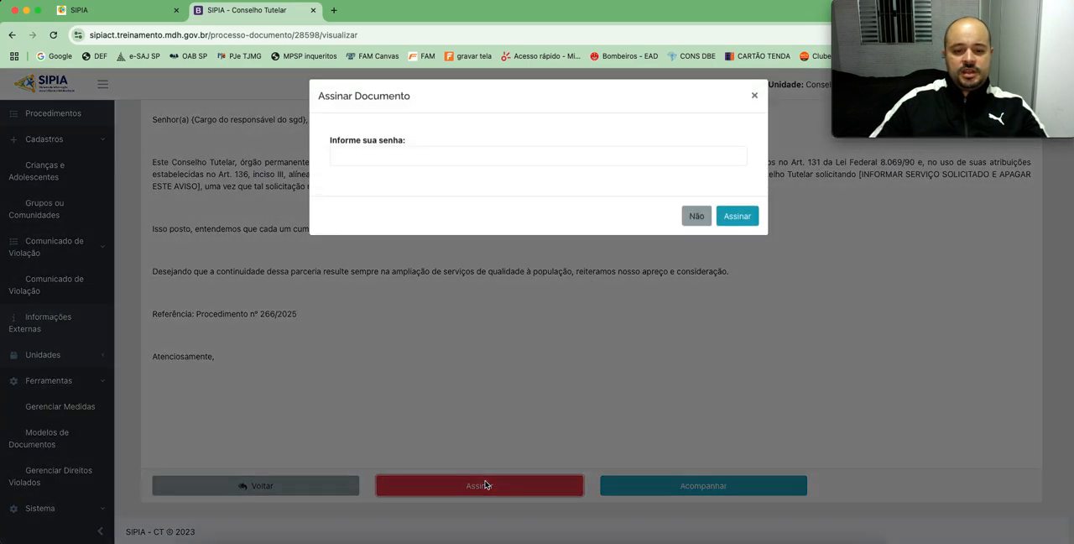
{"action": "left_click", "coordinate": [452, 167]}
{"action": "type", "text": "•••••"}
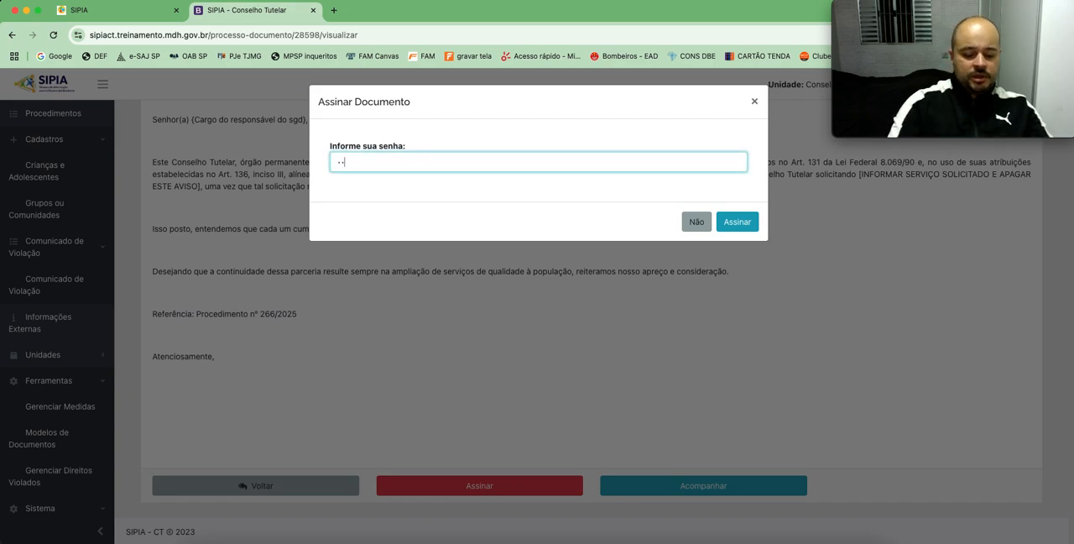
{"action": "type", "text": "•••"}
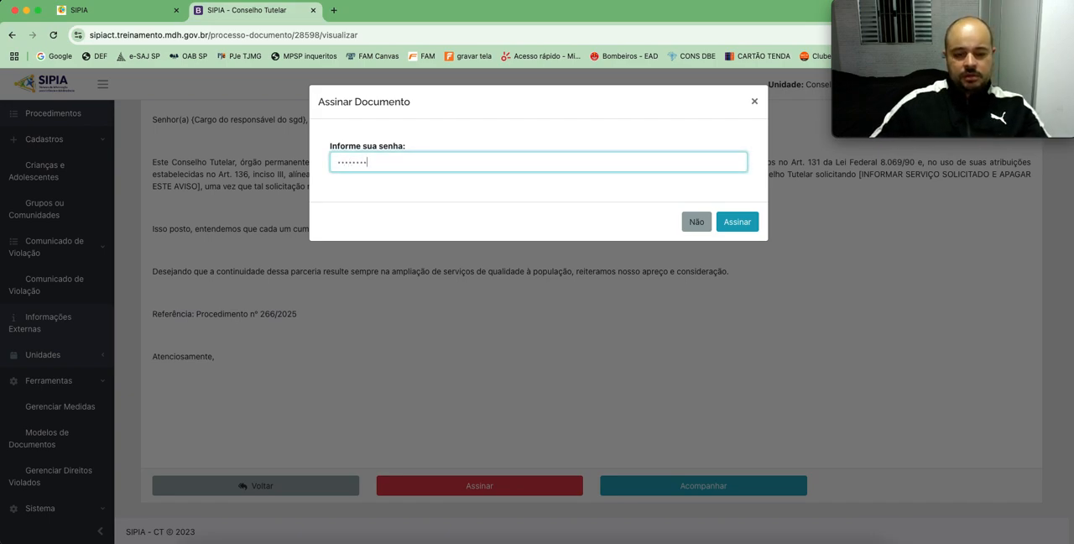
{"action": "left_click", "coordinate": [735, 222]}
{"action": "left_click", "coordinate": [646, 135]}
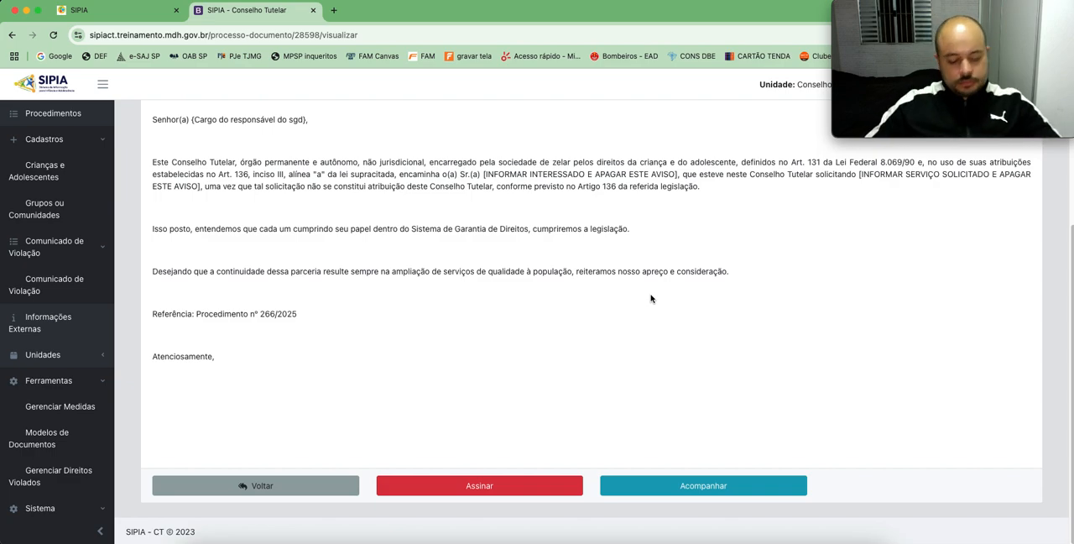
Step: Sign the Encaminhamento de Não Atribuição document with the account password and confirm the signature
{"action": "left_click", "coordinate": [502, 474]}
{"action": "double_click", "coordinate": [387, 162]}
{"action": "type", "text": "•"}
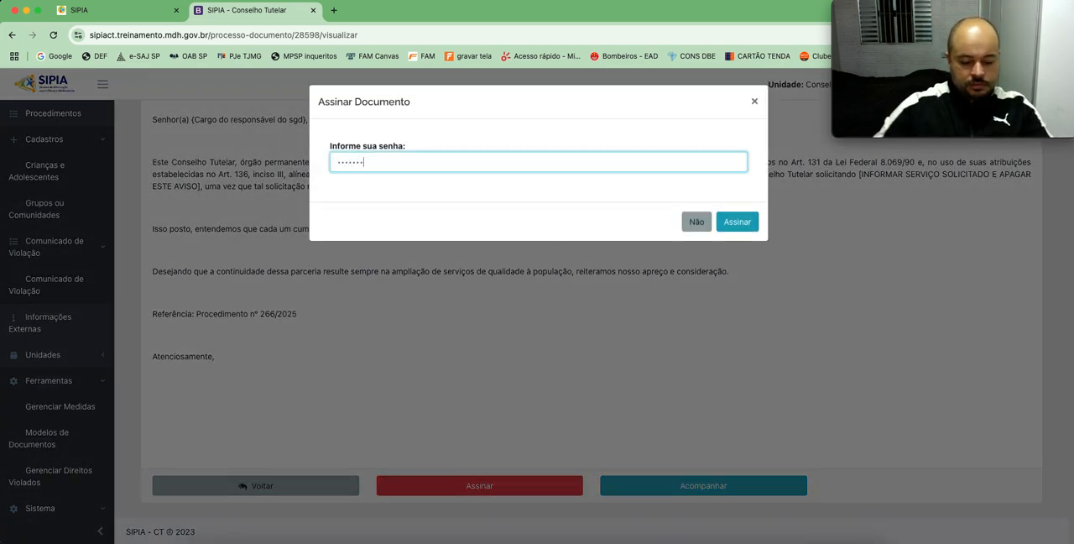
{"action": "left_click", "coordinate": [736, 221]}
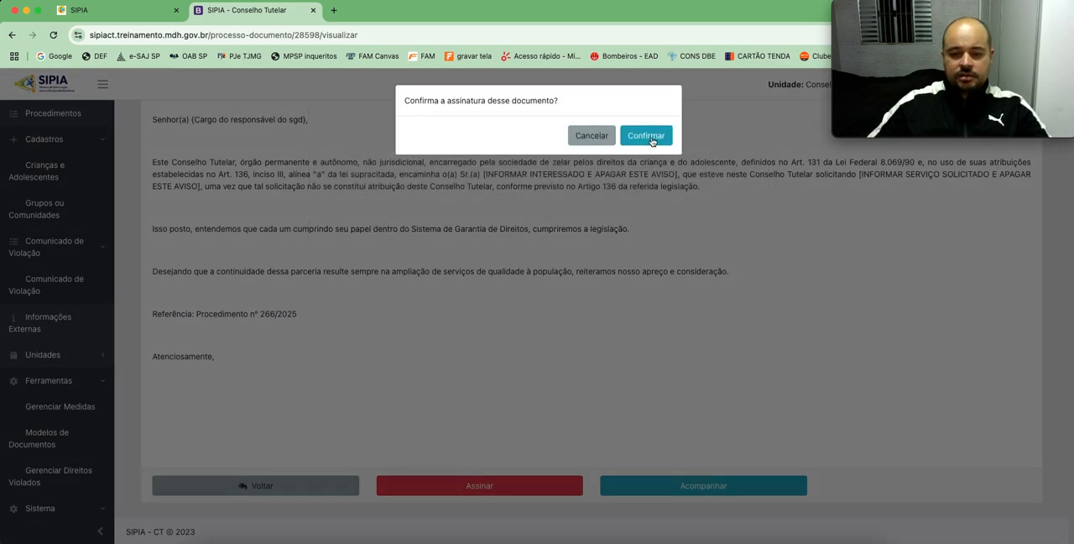
{"action": "left_click", "coordinate": [644, 134]}
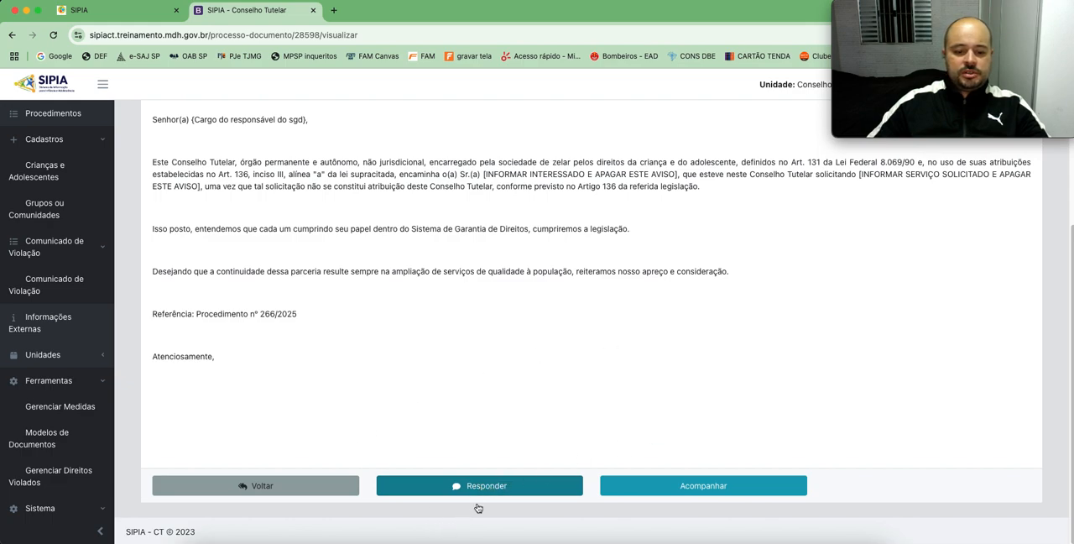
Step: Reply to the document with "Criança encaminhada ao SAICA, enquanto se apura as responsabilidades pela autoridade policial e da infância." and confirm
{"action": "left_click", "coordinate": [492, 481]}
{"action": "left_click", "coordinate": [435, 153]}
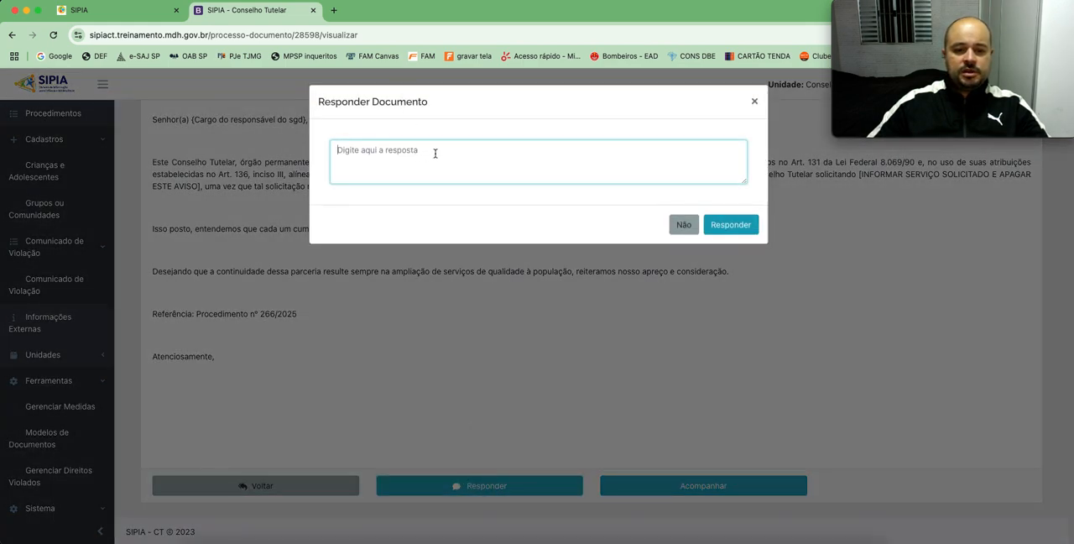
{"action": "type", "text": "Criança"}
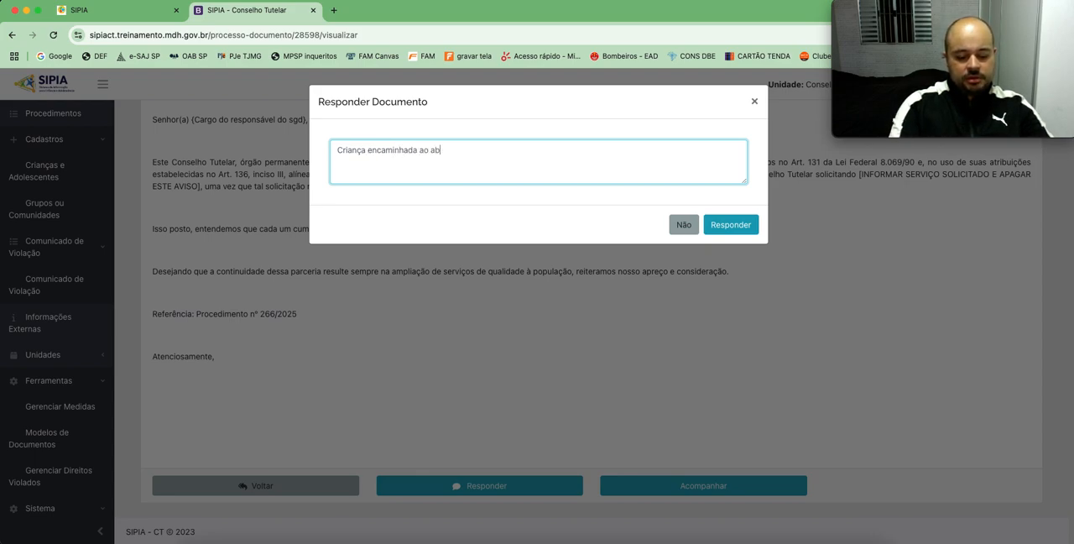
{"action": "type", "text": " encaminhada ao SAICA, enquanto se apura as respon"}
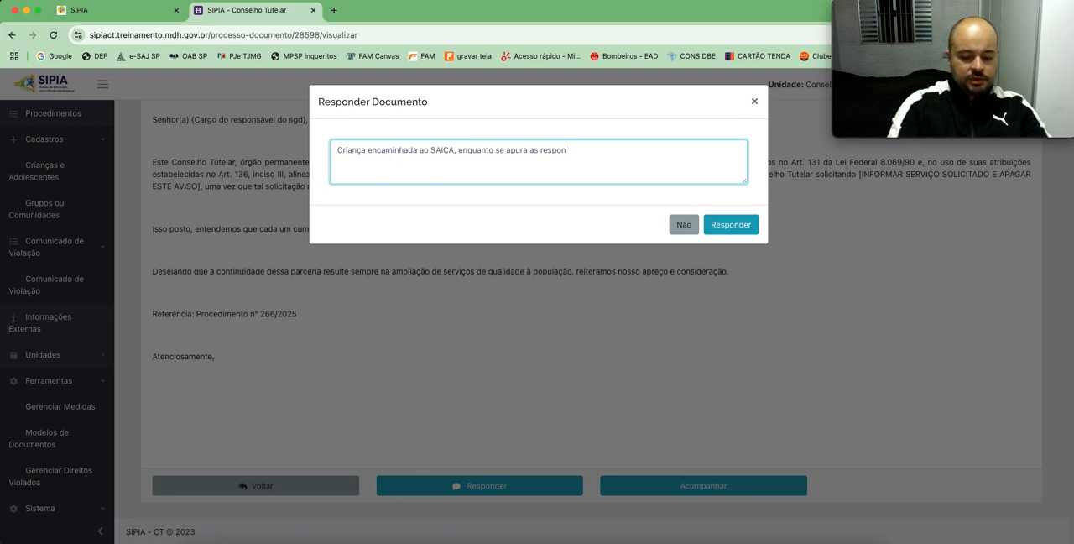
{"action": "type", "text": "sabilidades"}
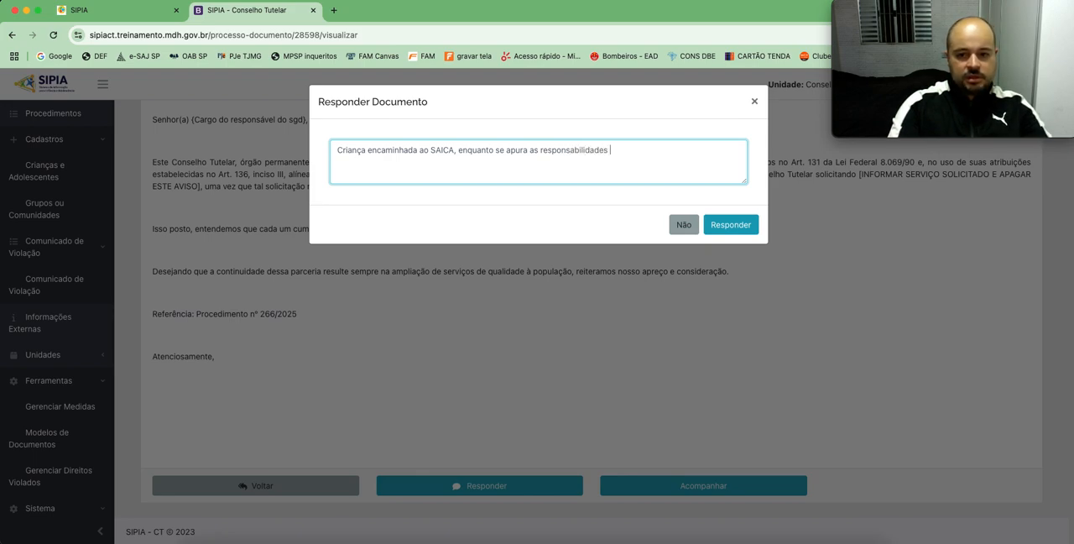
{"action": "type", "text": " pela autoridade policial e da inf"}
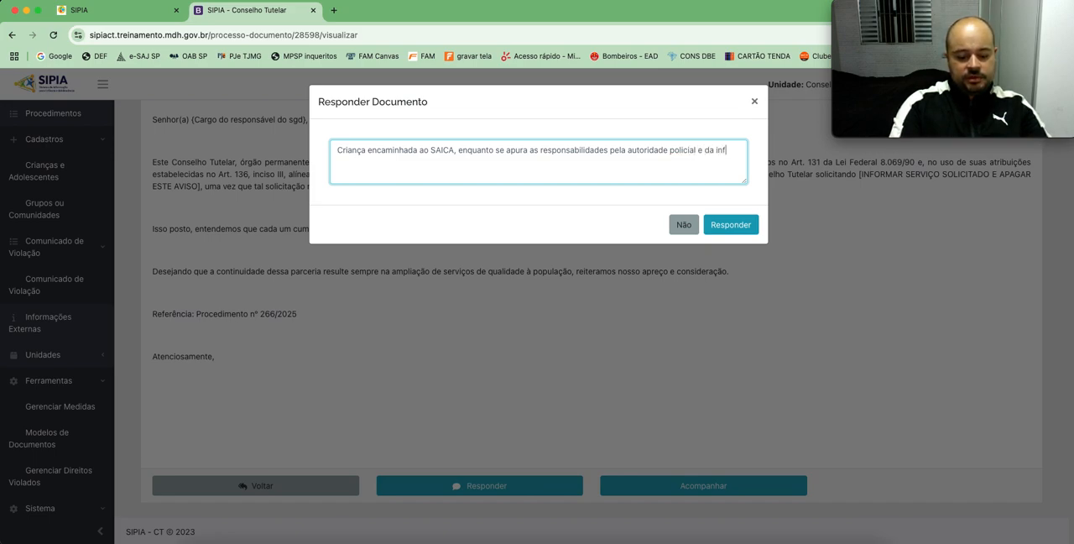
{"action": "type", "text": "ância."}
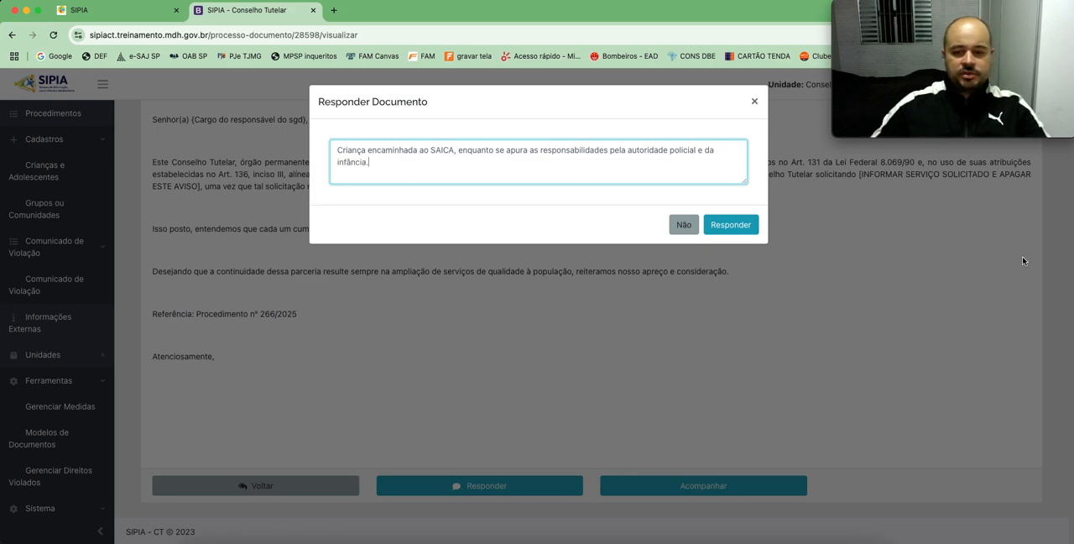
{"action": "left_click", "coordinate": [731, 226]}
{"action": "left_click", "coordinate": [643, 134]}
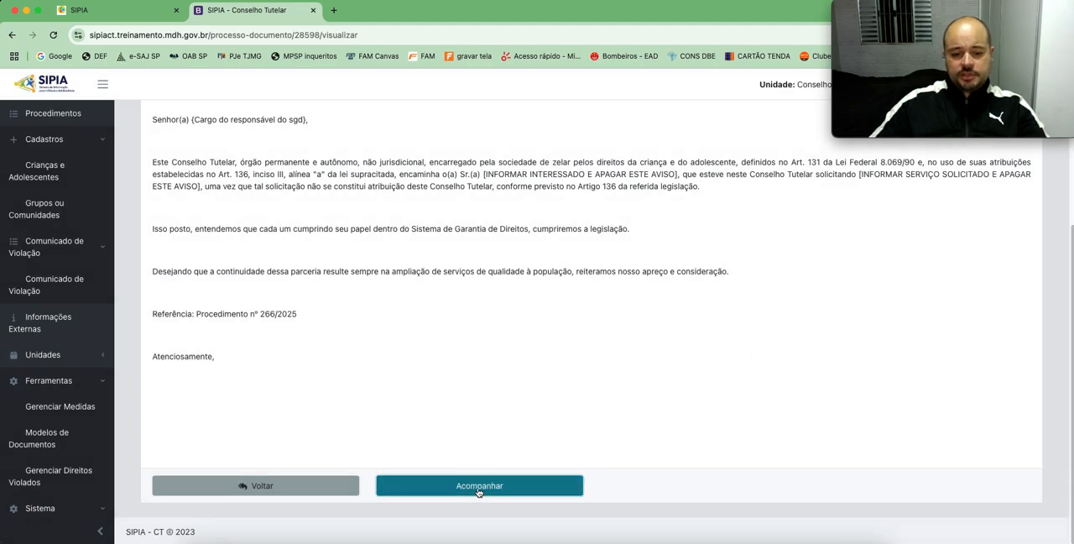
Step: Review the document's tracking details, including status, reply and signatures, and return to the procedure's linked documents
{"action": "left_click", "coordinate": [507, 487]}
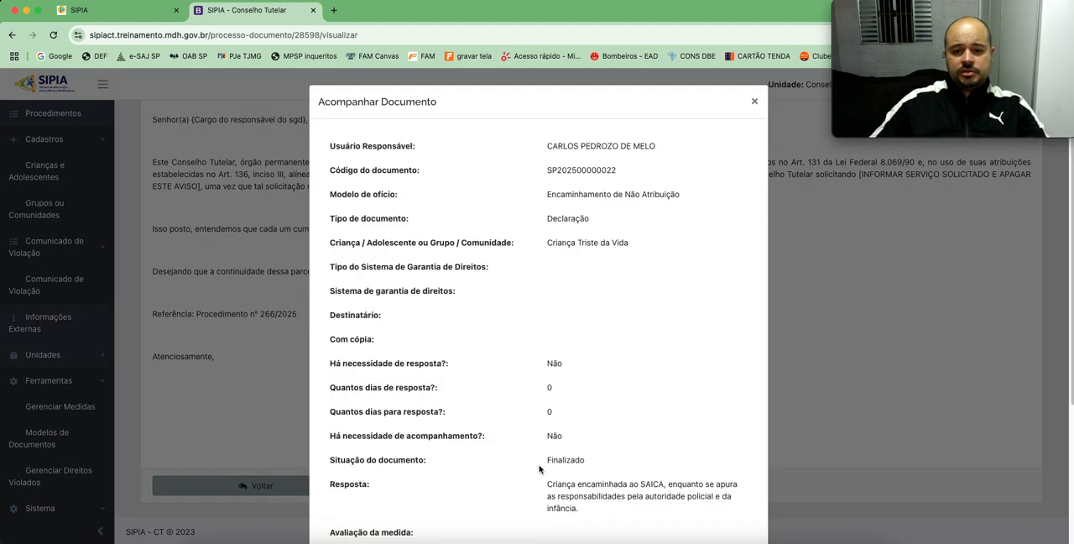
{"action": "scroll", "coordinate": [643, 347], "scroll_direction": "down", "scroll_amount": 5}
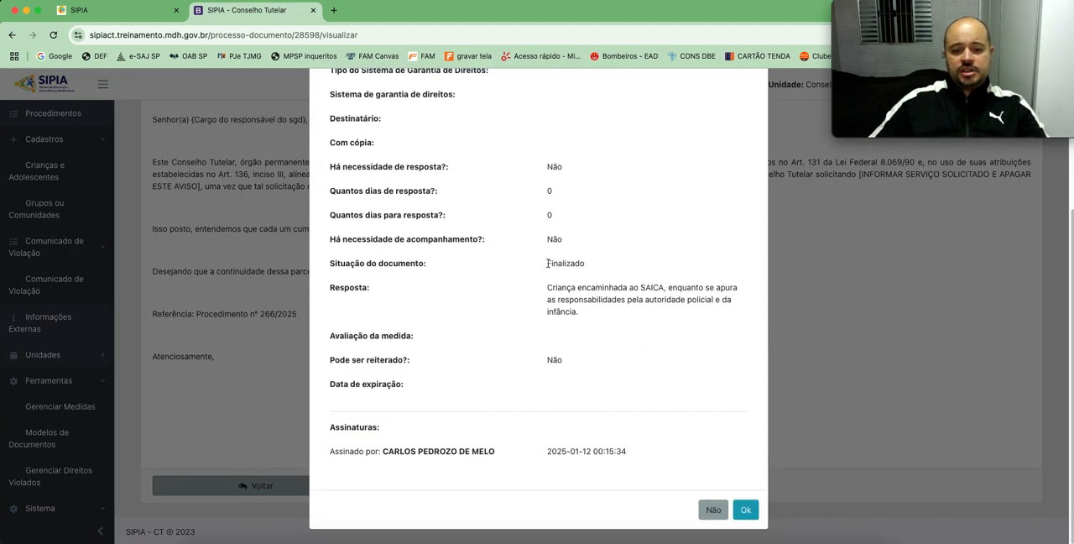
{"action": "left_click", "coordinate": [745, 509]}
{"action": "scroll", "coordinate": [749, 452], "scroll_direction": "up", "scroll_amount": 3}
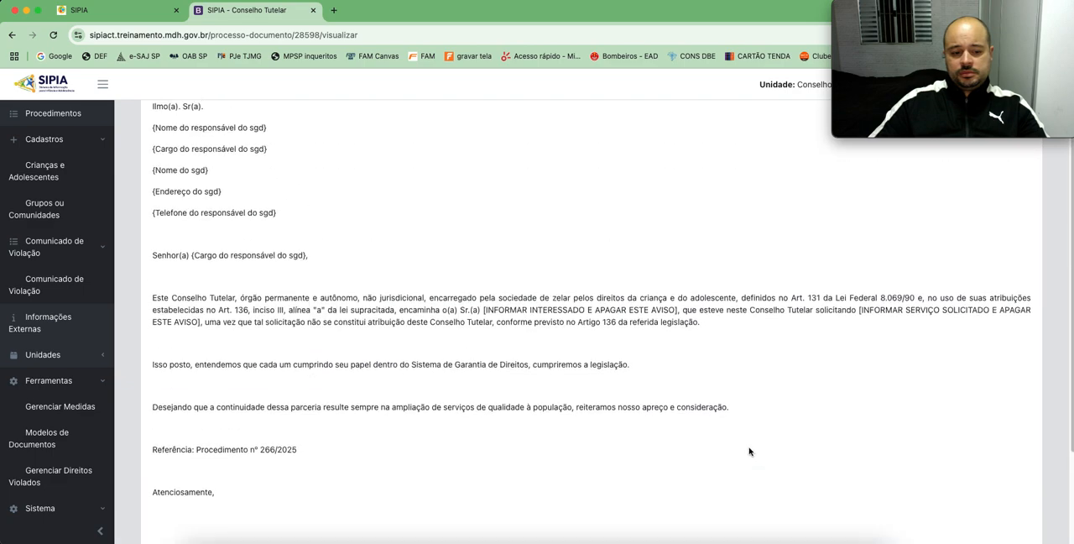
{"action": "scroll", "coordinate": [537, 470], "scroll_direction": "down", "scroll_amount": 10}
{"action": "left_click", "coordinate": [312, 487]}
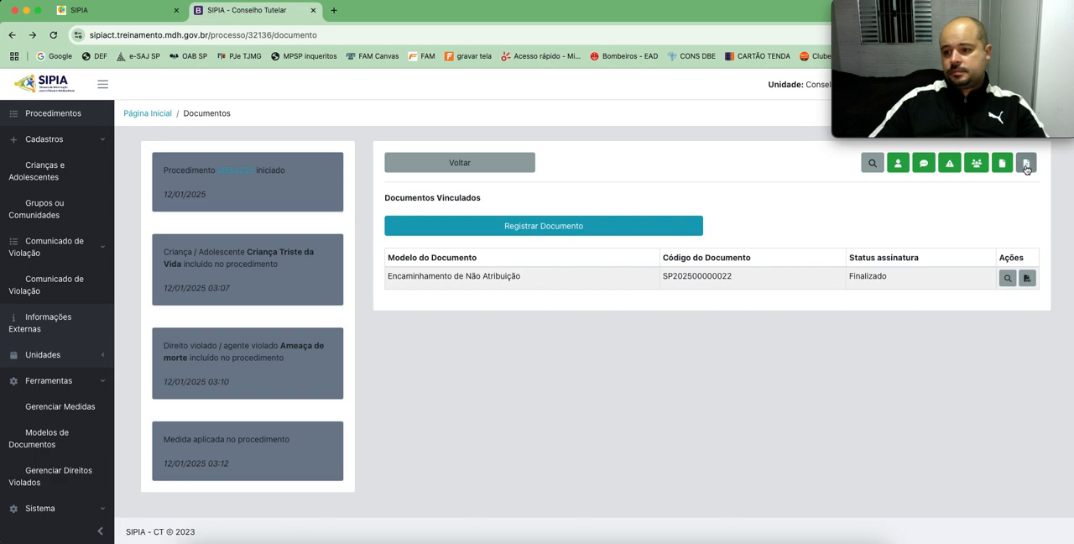
Step: Start a new communication document for the procedure using the model Encaminhamento ao Ministério Público
{"action": "left_click", "coordinate": [1025, 164]}
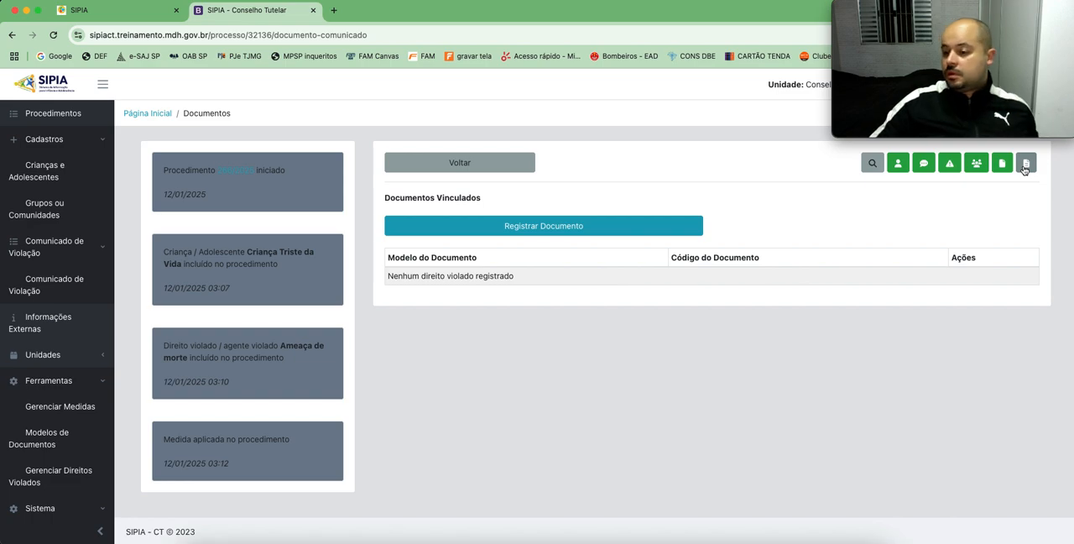
{"action": "left_click", "coordinate": [577, 234]}
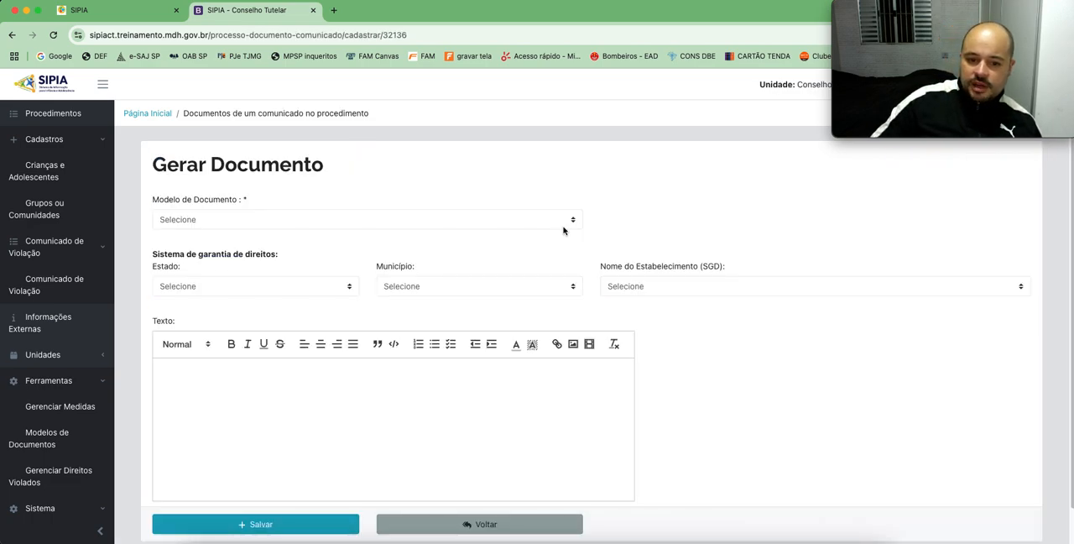
{"action": "left_click", "coordinate": [242, 220]}
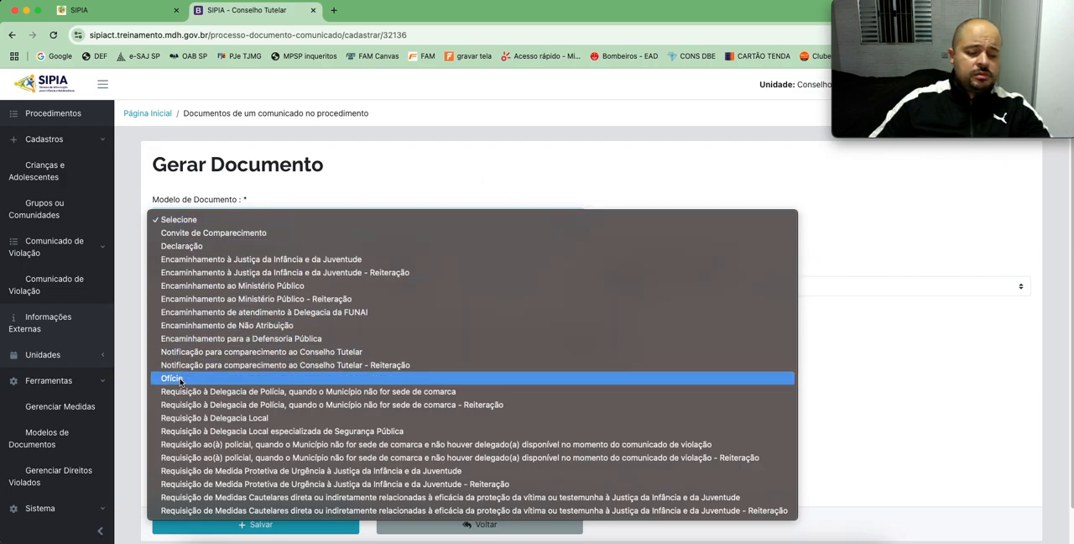
{"action": "left_click", "coordinate": [274, 288]}
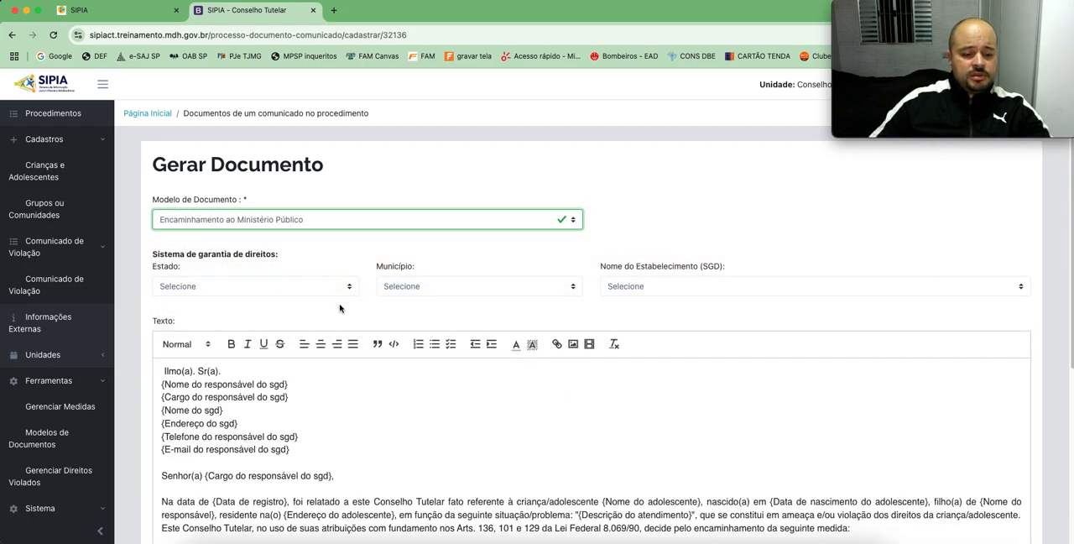
Step: Set the Sistema de garantia de direitos location to Estado São Paulo and Município Itanhaém
{"action": "left_click", "coordinate": [295, 289]}
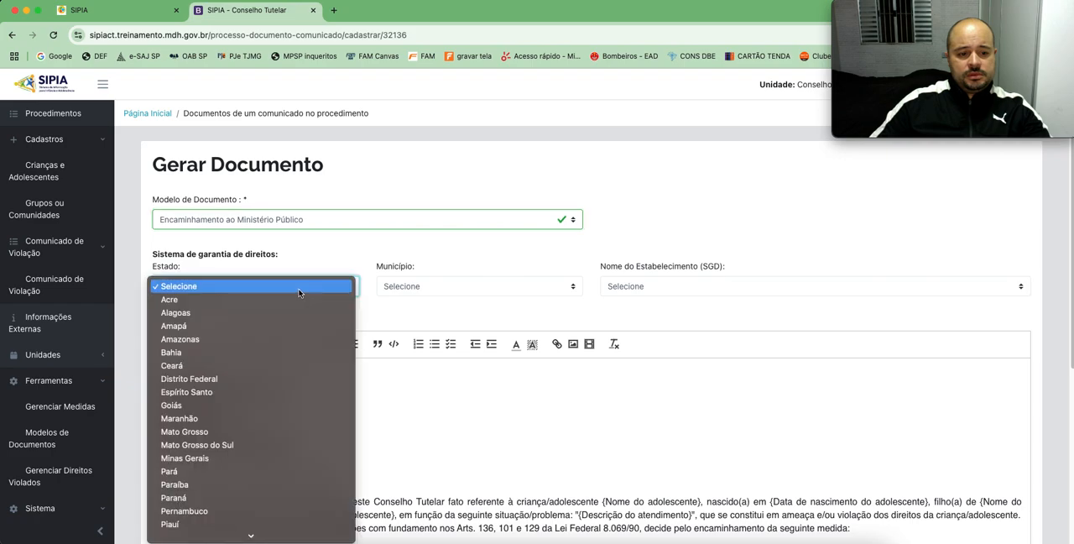
{"action": "left_click", "coordinate": [241, 509]}
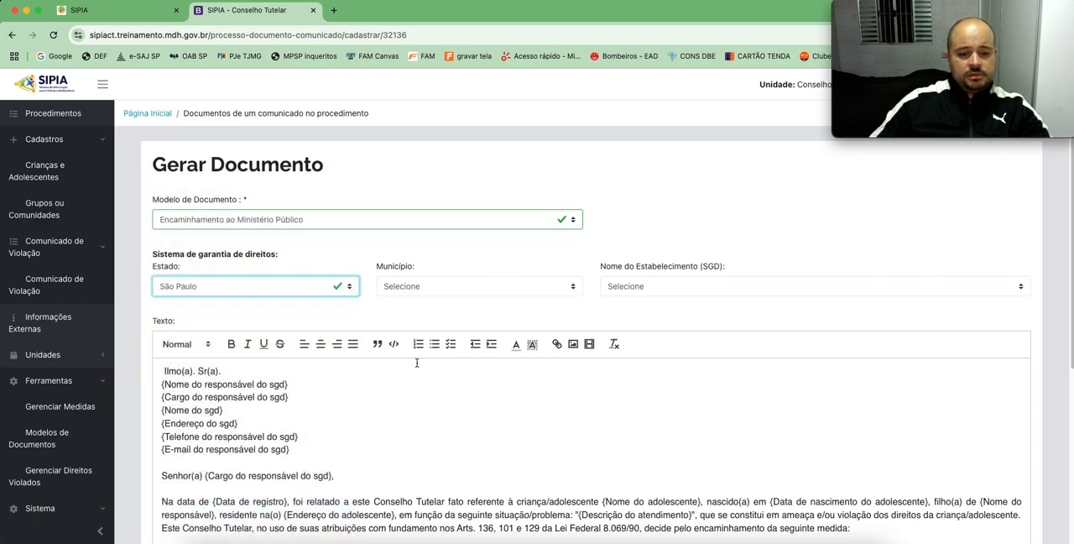
{"action": "left_click", "coordinate": [460, 289]}
{"action": "scroll", "coordinate": [465, 376], "scroll_direction": "down", "scroll_amount": 20}
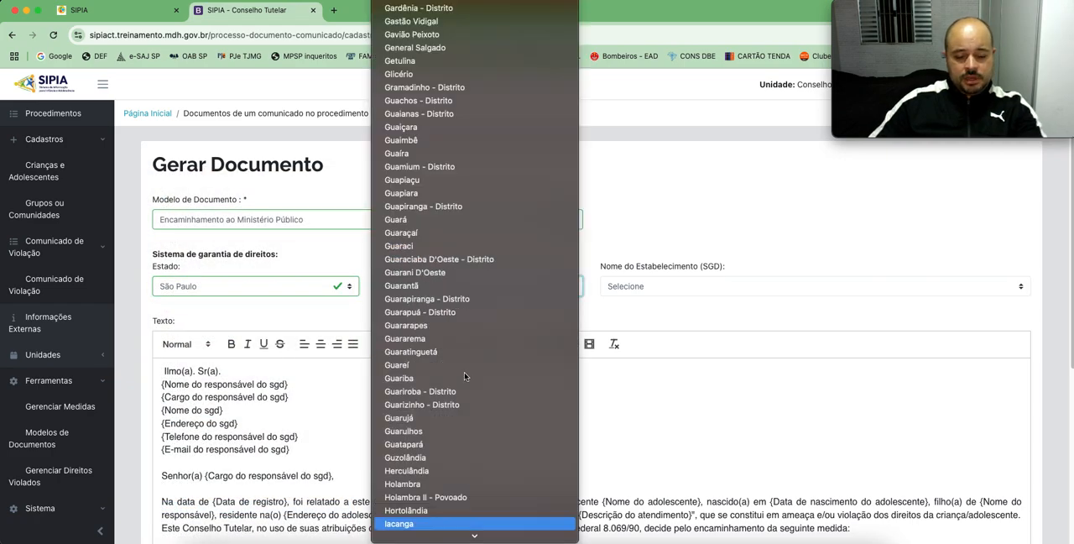
{"action": "scroll", "coordinate": [465, 376], "scroll_direction": "down", "scroll_amount": 5}
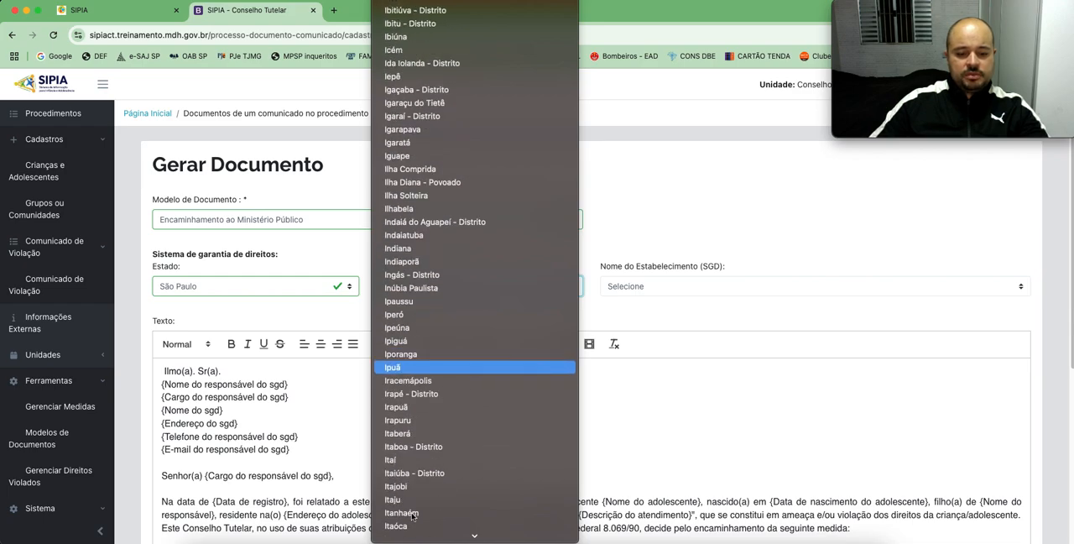
{"action": "left_click", "coordinate": [412, 513]}
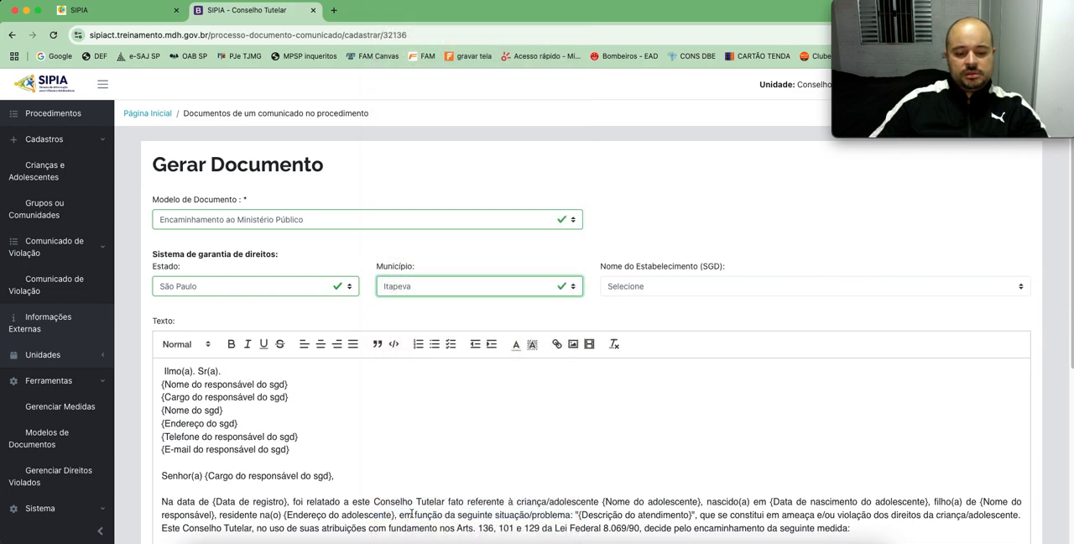
{"action": "left_click", "coordinate": [451, 287]}
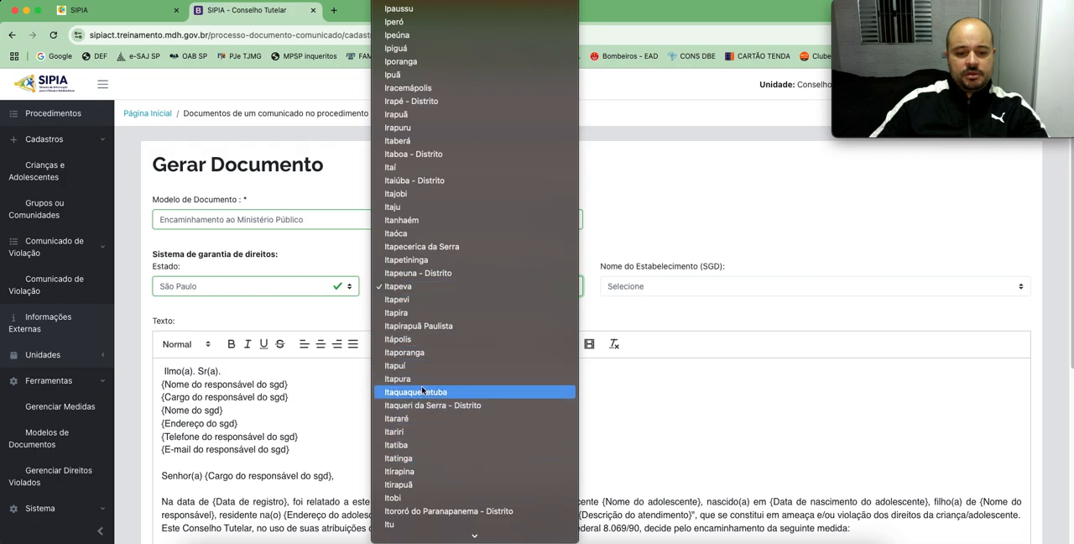
{"action": "left_click", "coordinate": [420, 221]}
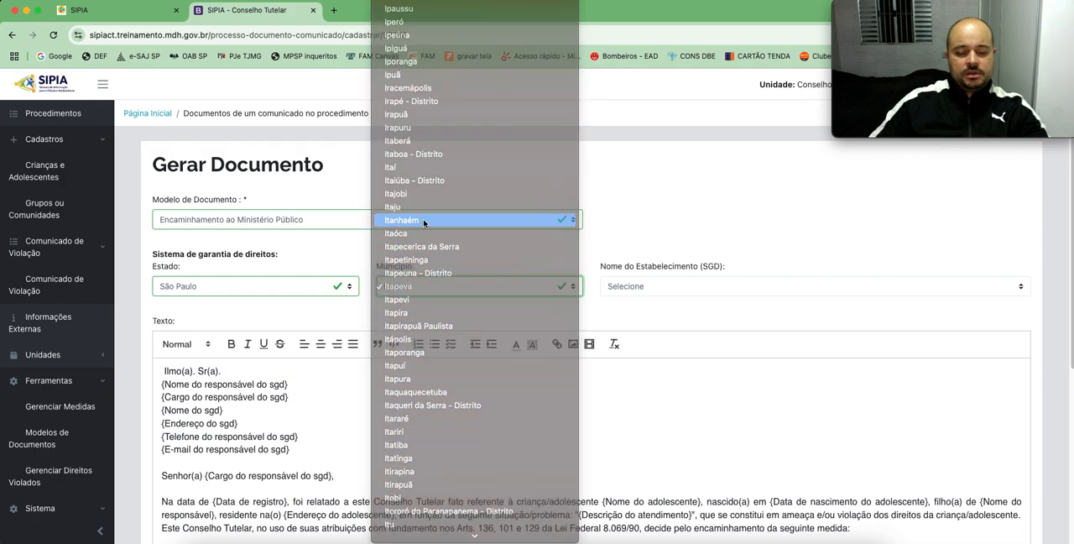
Step: Set the Nome do Estabelecimento (SGD) to Conselho Tutelar de Itanhaém
{"action": "left_click", "coordinate": [669, 286]}
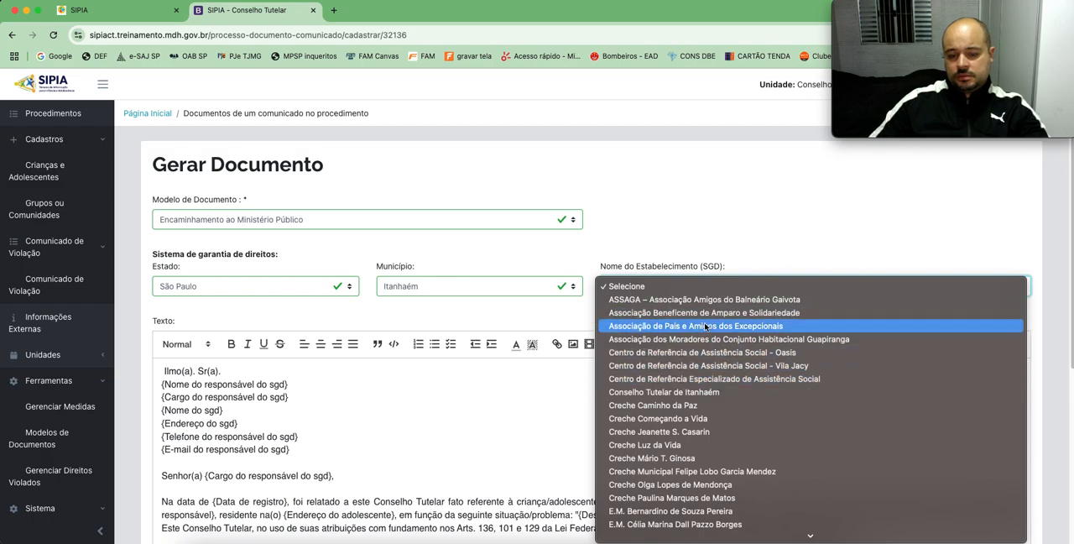
{"action": "scroll", "coordinate": [704, 327], "scroll_direction": "down", "scroll_amount": 1}
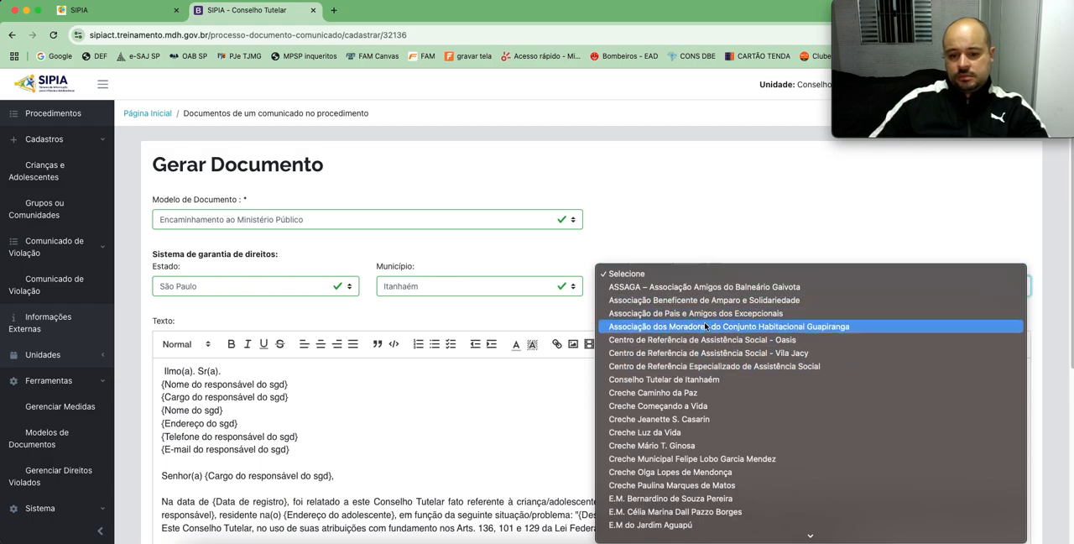
{"action": "scroll", "coordinate": [704, 326], "scroll_direction": "down", "scroll_amount": 10}
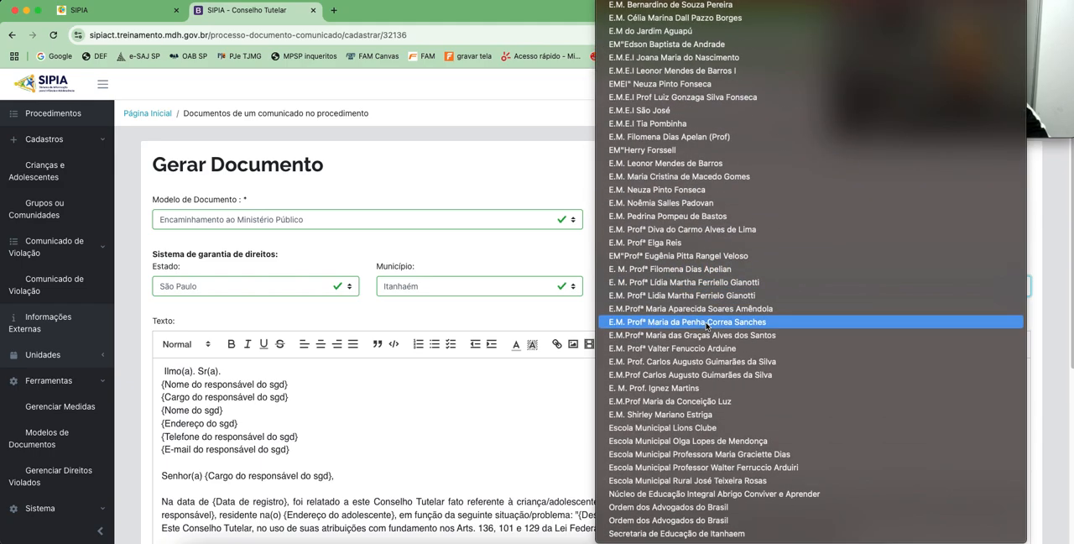
{"action": "scroll", "coordinate": [730, 299], "scroll_direction": "up", "scroll_amount": 5}
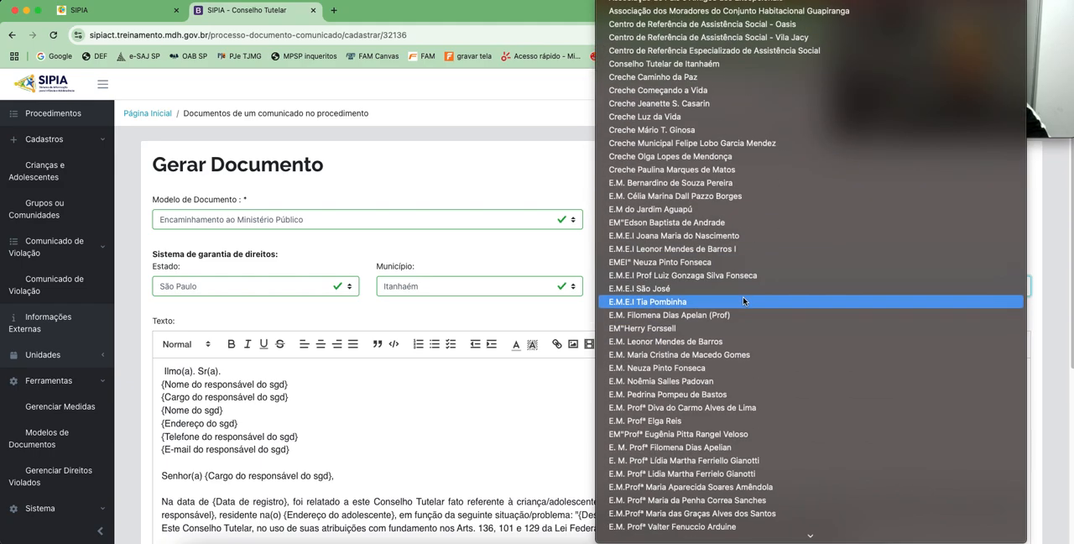
{"action": "scroll", "coordinate": [742, 302], "scroll_direction": "up", "scroll_amount": 2}
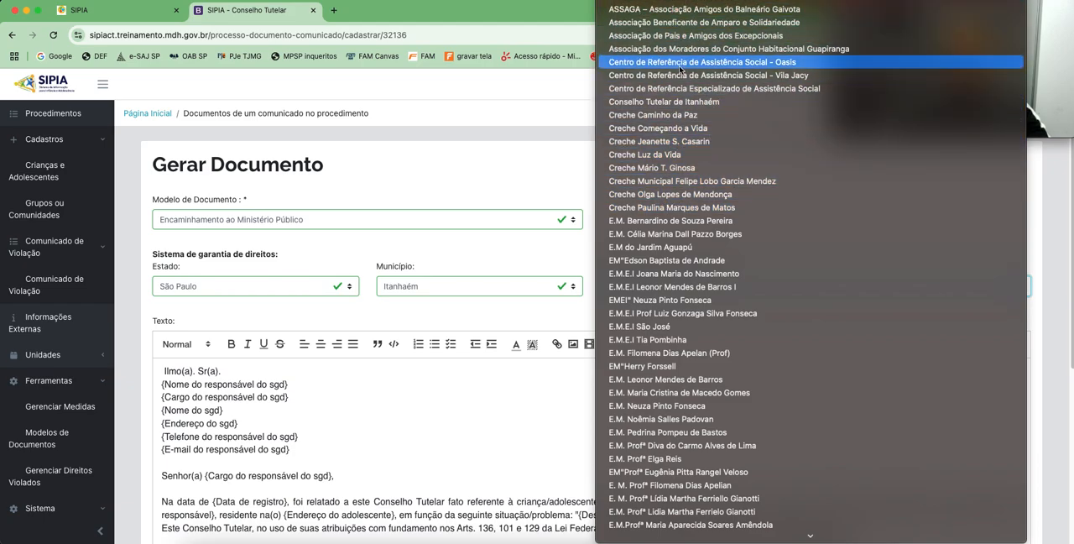
{"action": "scroll", "coordinate": [751, 257], "scroll_direction": "down", "scroll_amount": 5}
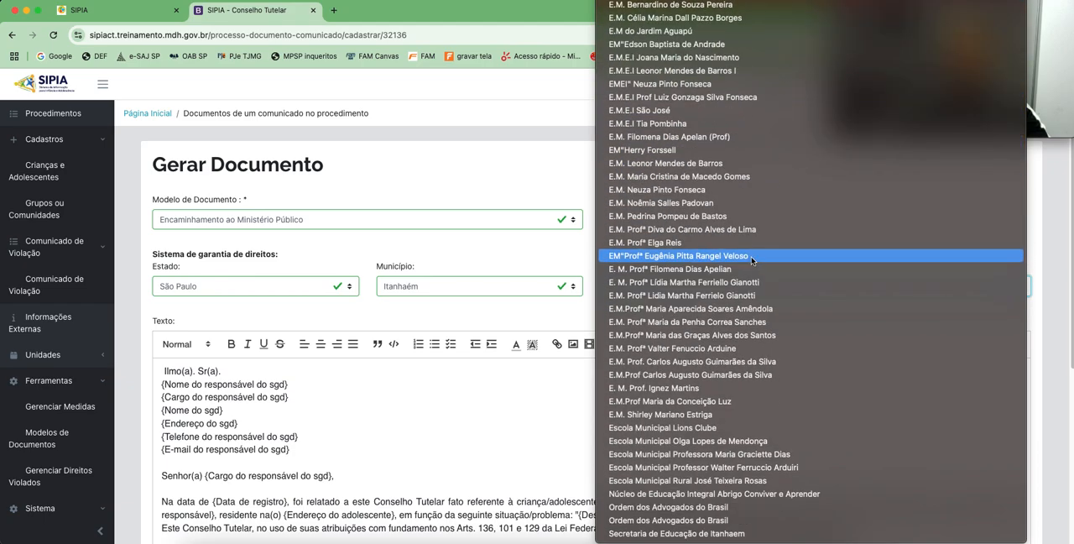
{"action": "scroll", "coordinate": [753, 259], "scroll_direction": "up", "scroll_amount": 5}
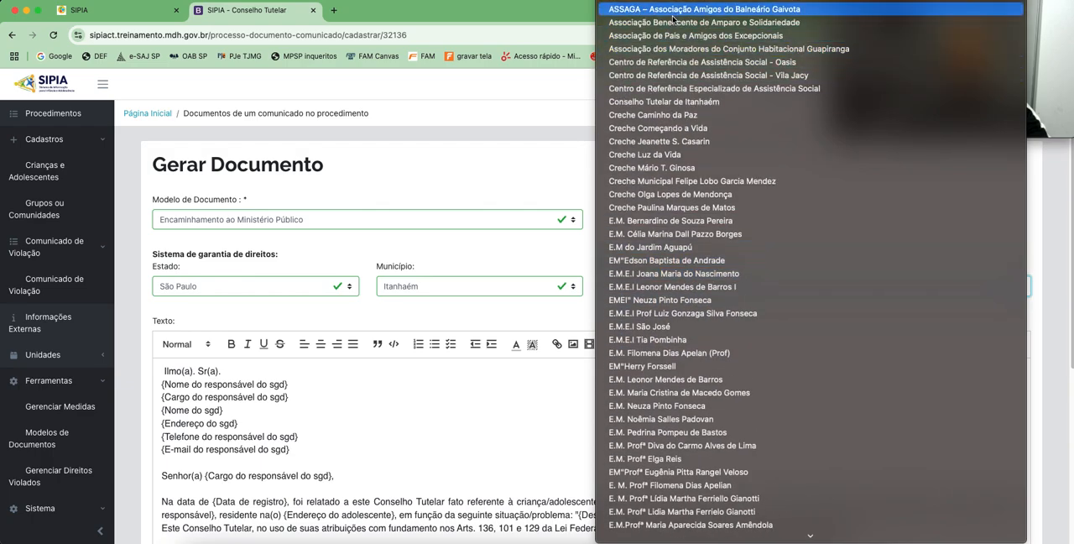
{"action": "left_click", "coordinate": [654, 102]}
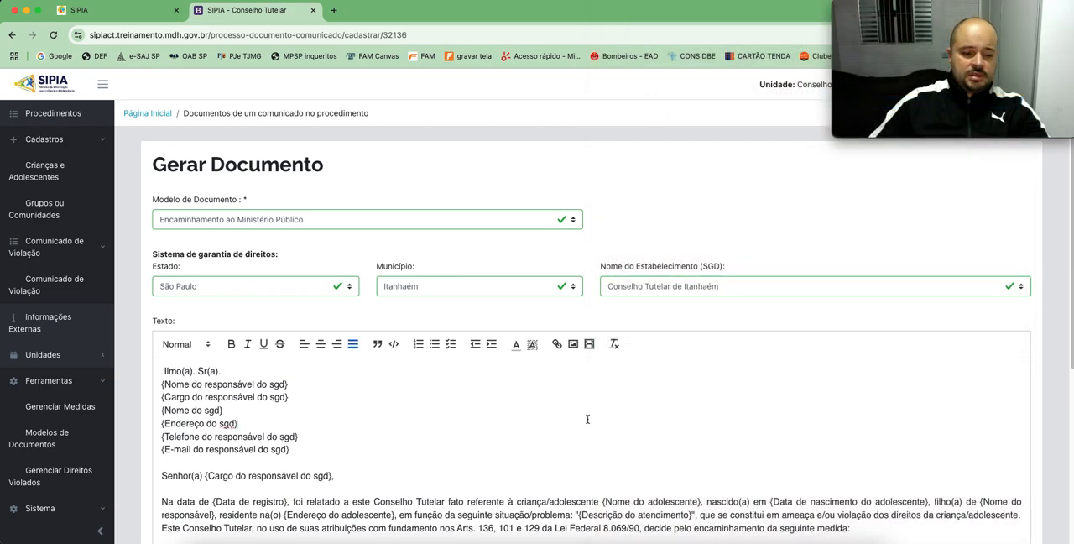
Step: Review the recipient placeholders and the opening paragraph with the child's data in the document text
{"action": "scroll", "coordinate": [236, 393], "scroll_direction": "down", "scroll_amount": 4}
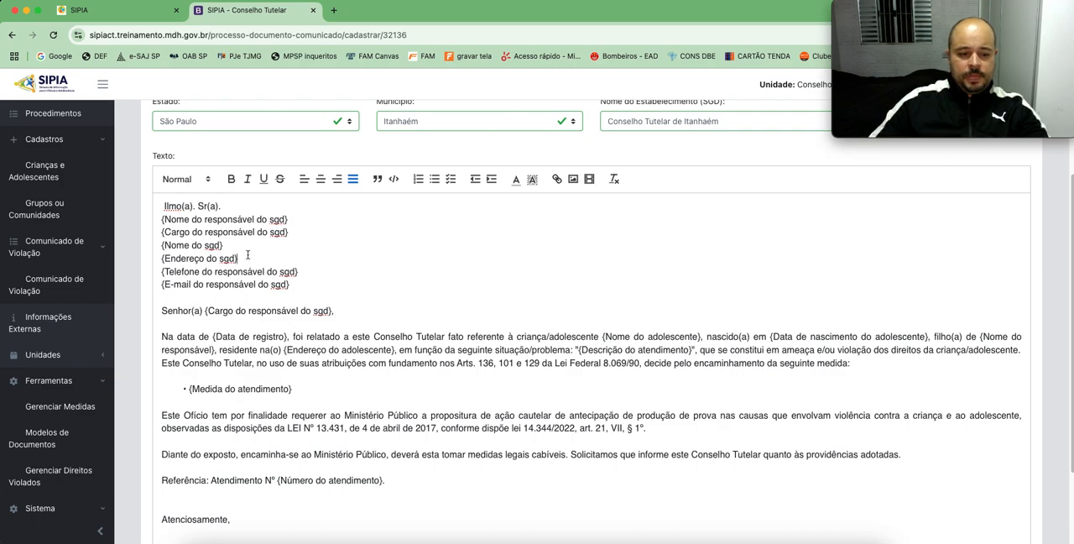
{"action": "left_click_drag", "start_coordinate": [192, 213], "coordinate": [303, 255]}
{"action": "left_click", "coordinate": [434, 258]}
{"action": "scroll", "coordinate": [435, 258], "scroll_direction": "down", "scroll_amount": 2}
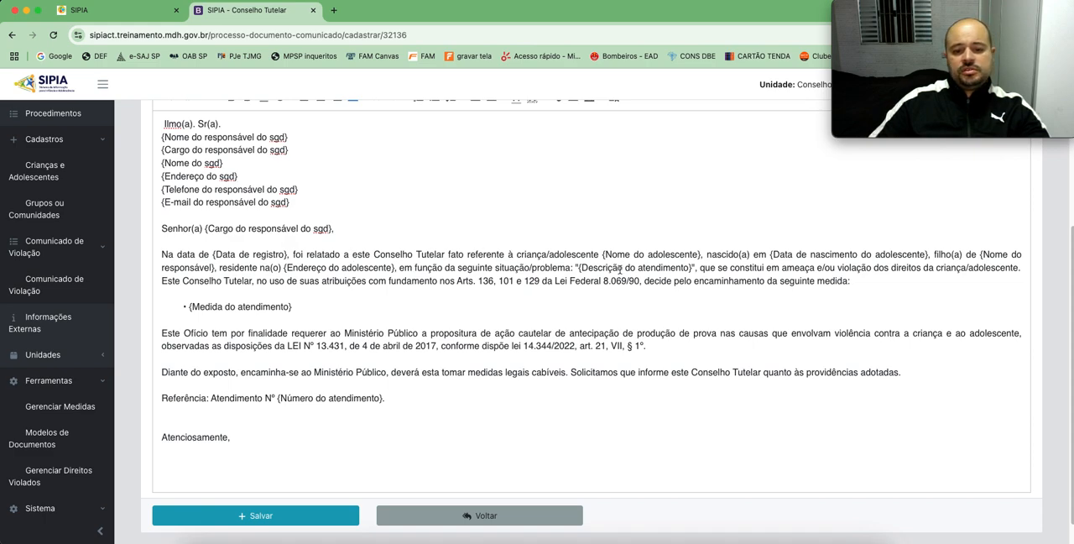
{"action": "double_click", "coordinate": [309, 253]}
{"action": "left_click", "coordinate": [369, 258]}
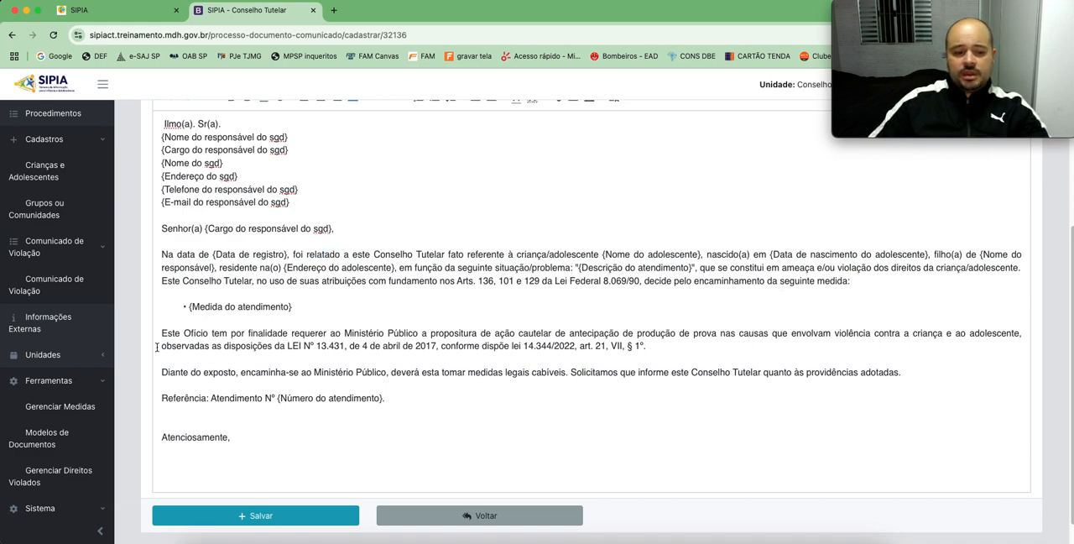
Step: Review the paragraphs on the early production of evidence and the referral to the Ministério Público, plus the Atendimento reference line
{"action": "left_click_drag", "start_coordinate": [389, 333], "coordinate": [779, 333]}
{"action": "left_click", "coordinate": [512, 334]}
{"action": "left_click", "coordinate": [560, 333]}
{"action": "left_click", "coordinate": [679, 356]}
{"action": "left_click", "coordinate": [811, 333]}
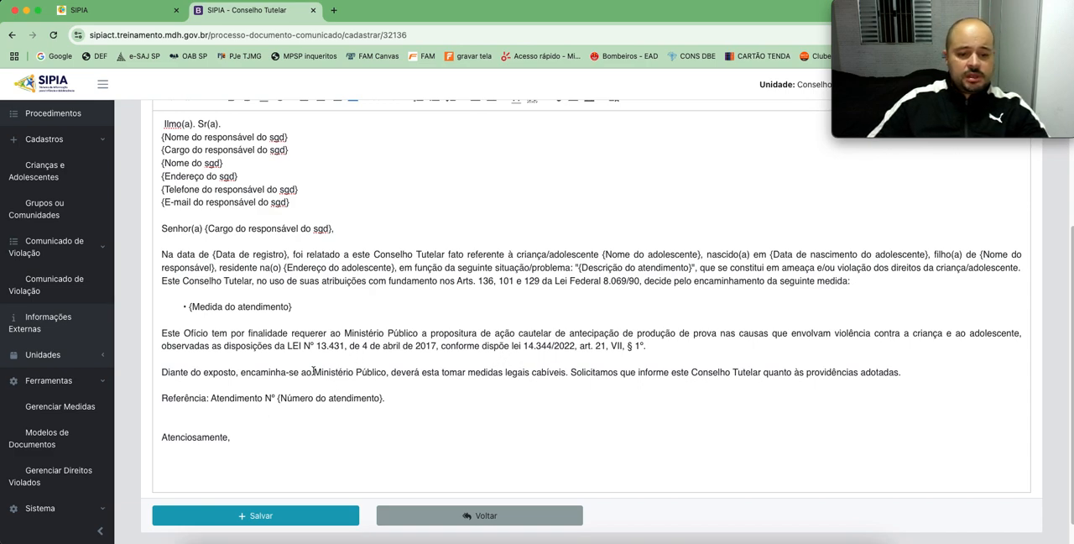
{"action": "left_click_drag", "start_coordinate": [280, 374], "coordinate": [331, 375]}
{"action": "left_click", "coordinate": [410, 374]}
{"action": "left_click_drag", "start_coordinate": [450, 375], "coordinate": [520, 375]}
{"action": "left_click_drag", "start_coordinate": [673, 374], "coordinate": [771, 373]}
{"action": "left_click", "coordinate": [840, 386]}
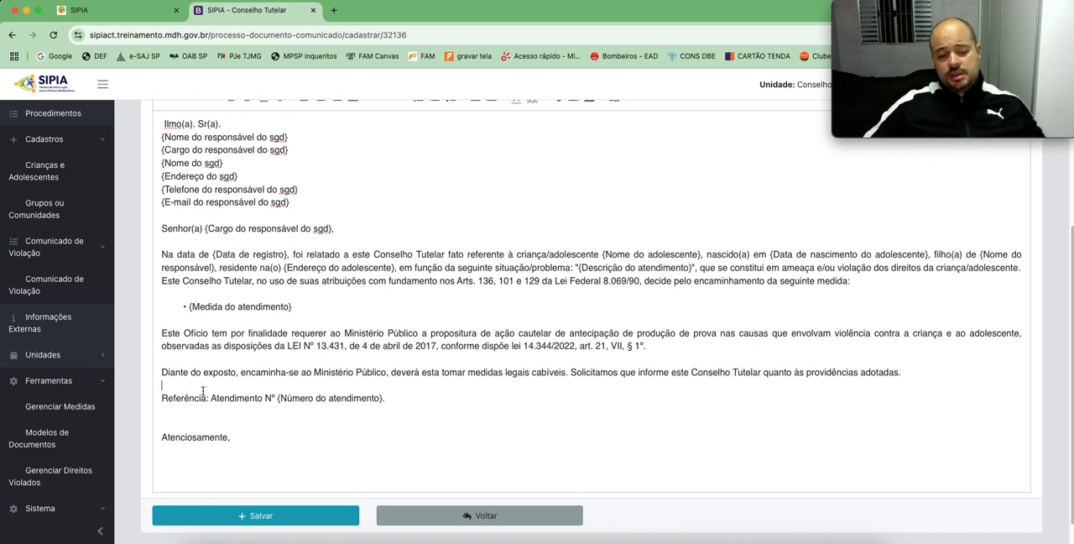
{"action": "left_click_drag", "start_coordinate": [396, 398], "coordinate": [309, 400]}
{"action": "left_click", "coordinate": [360, 409]}
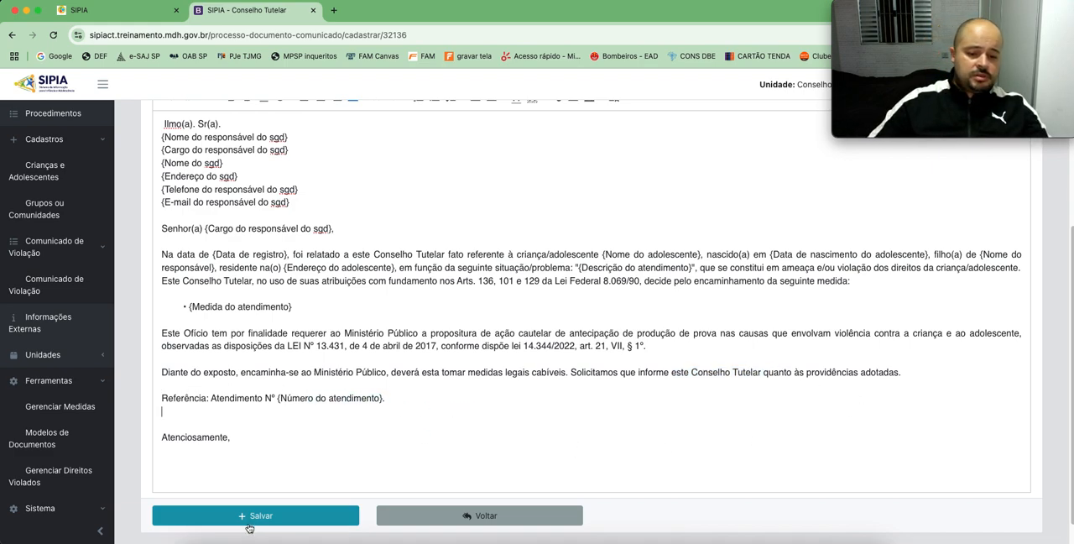
Step: Save the Encaminhamento ao Ministério Público document and confirm its creation
{"action": "left_click", "coordinate": [262, 516]}
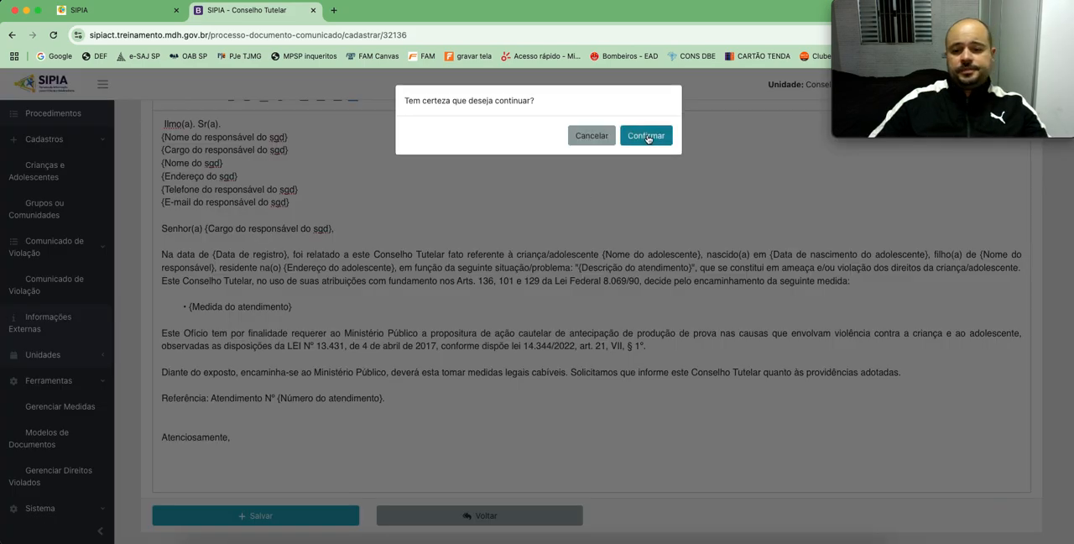
{"action": "left_click", "coordinate": [646, 134]}
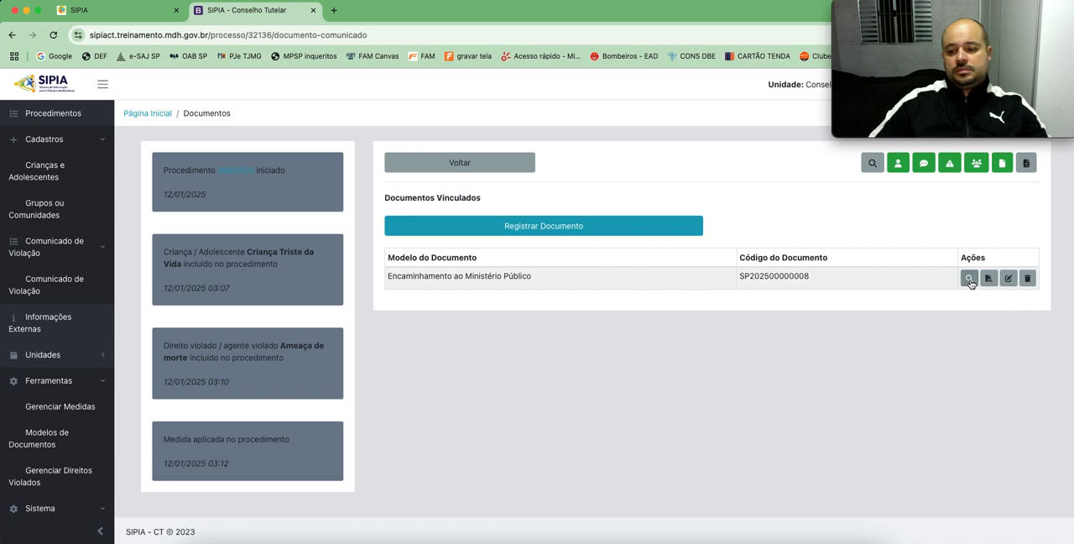
Step: View the generated Encaminhamento ao Ministério Público document, check its filled-in text and return to the linked documents
{"action": "left_click", "coordinate": [969, 280]}
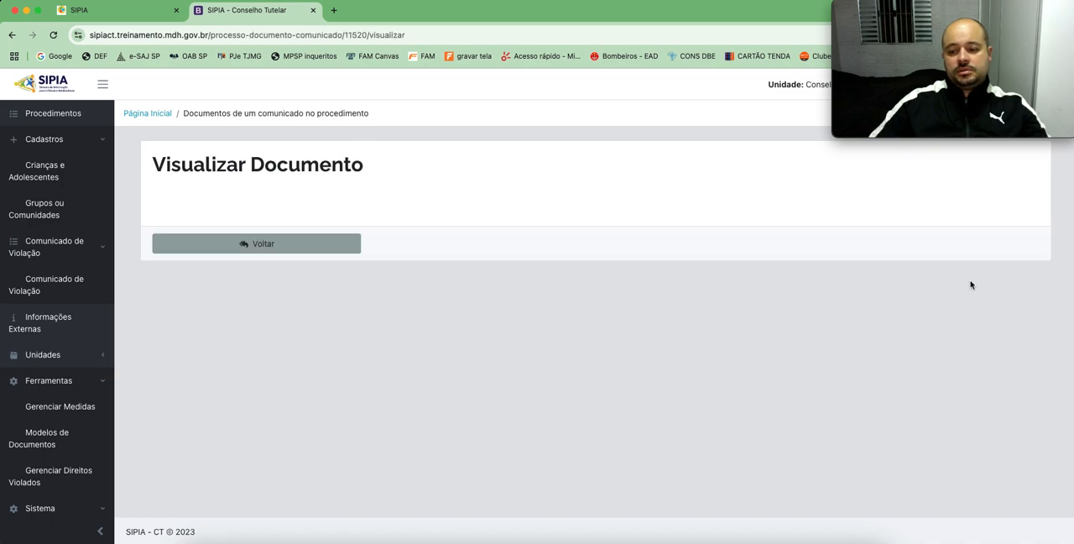
{"action": "scroll", "coordinate": [532, 308], "scroll_direction": "down", "scroll_amount": 5}
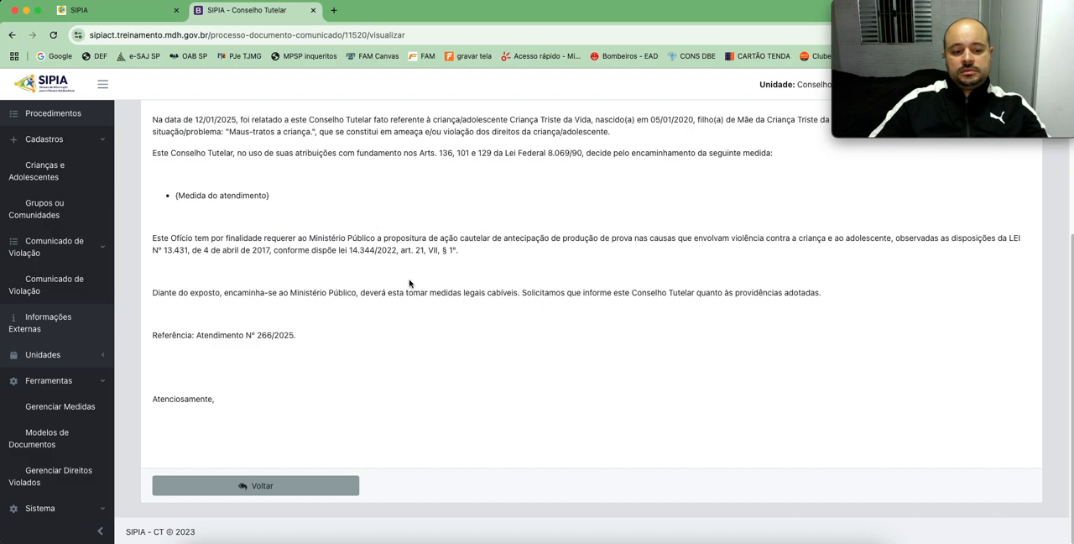
{"action": "scroll", "coordinate": [434, 323], "scroll_direction": "up", "scroll_amount": 5}
{"action": "scroll", "coordinate": [424, 296], "scroll_direction": "down", "scroll_amount": 5}
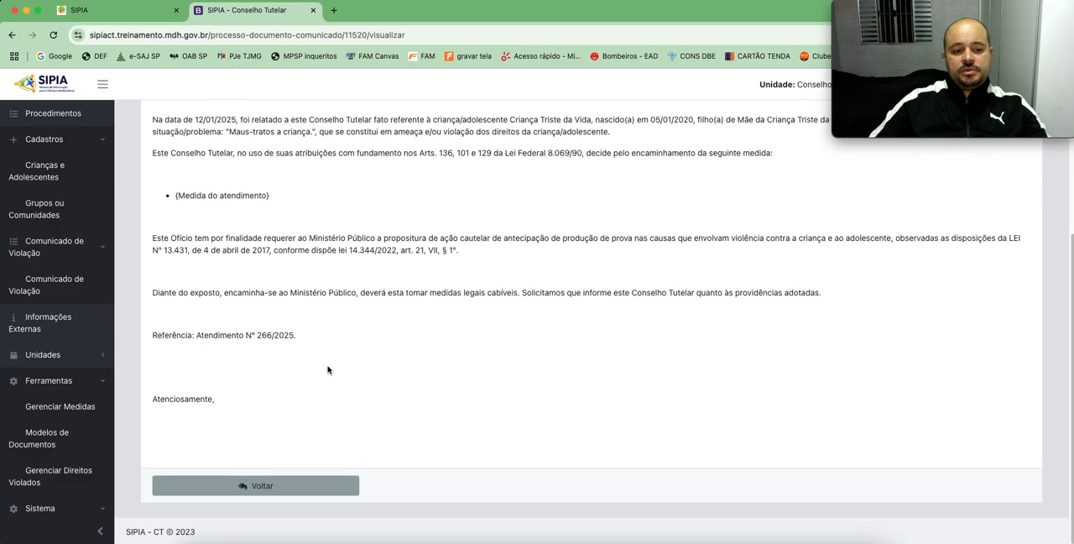
{"action": "left_click", "coordinate": [266, 486]}
Step: Open the linked document for editing, look over its text and go back without saving changes
{"action": "left_click", "coordinate": [1005, 280]}
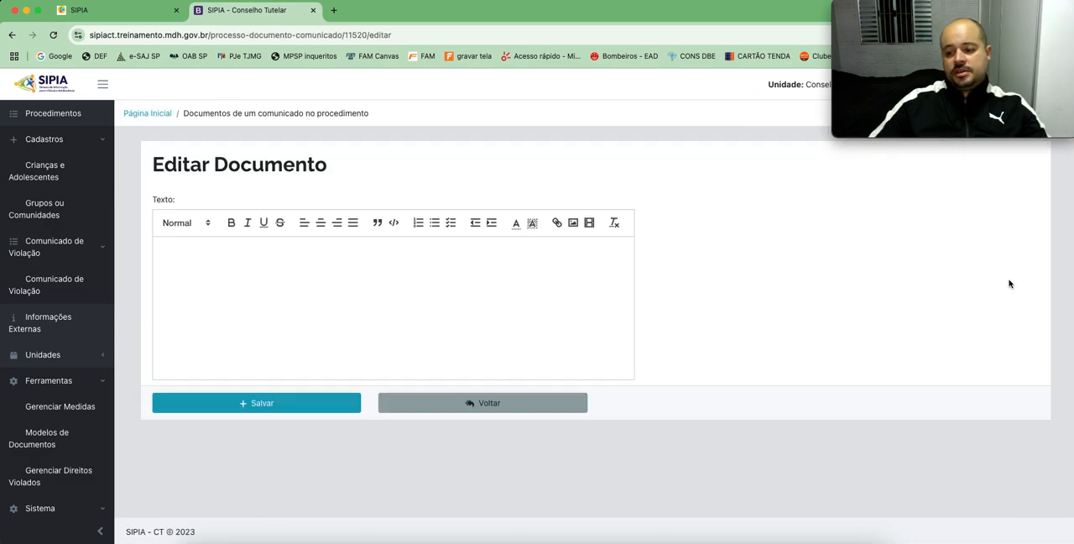
{"action": "scroll", "coordinate": [389, 303], "scroll_direction": "down", "scroll_amount": 4}
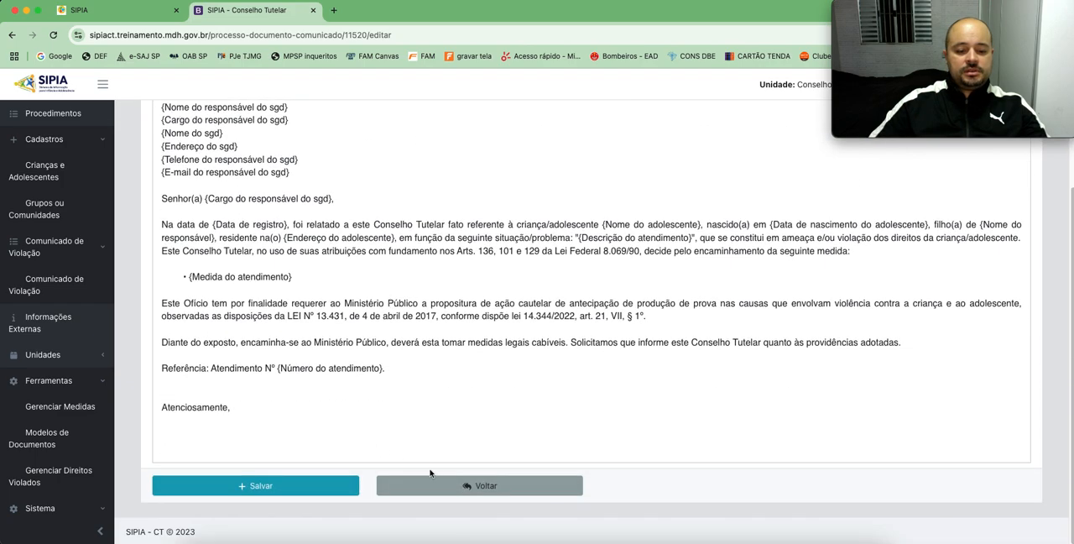
{"action": "left_click", "coordinate": [447, 490]}
{"action": "left_click", "coordinate": [645, 147]}
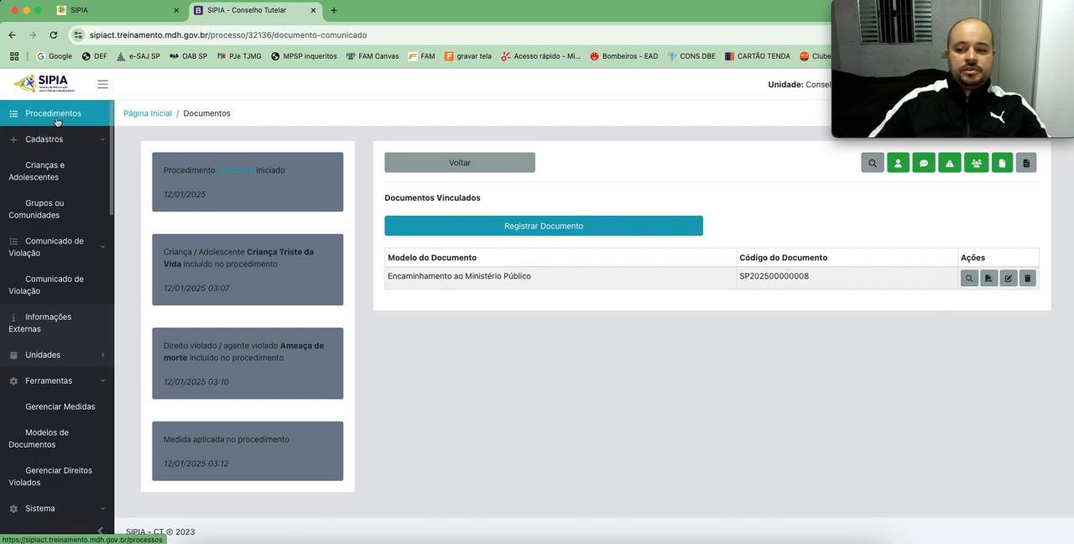
Step: Search the procedures without filters, open the one with status Em Aberto and review its data and closing, transfer and assignment options
{"action": "left_click", "coordinate": [56, 122]}
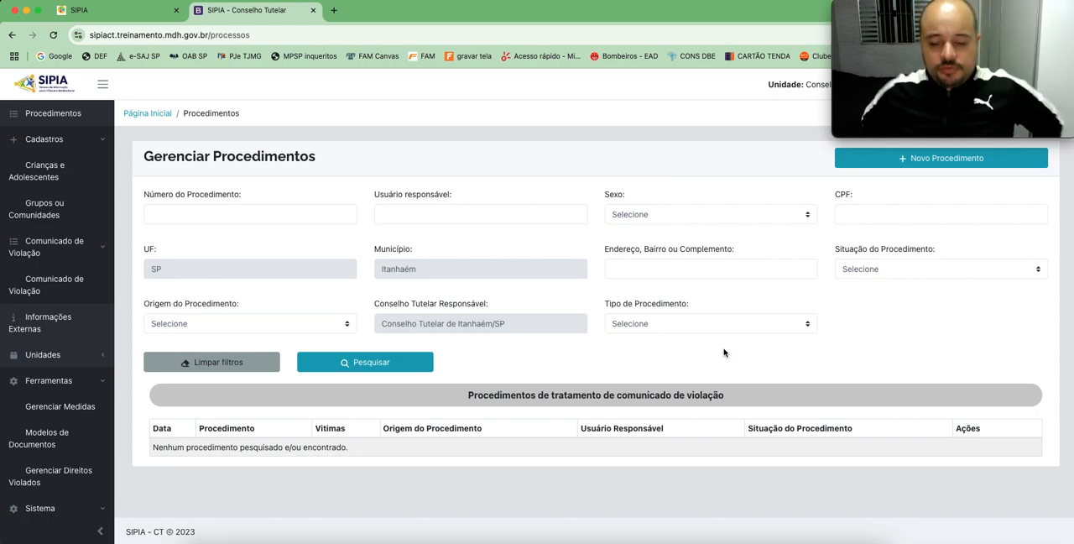
{"action": "left_click", "coordinate": [375, 365]}
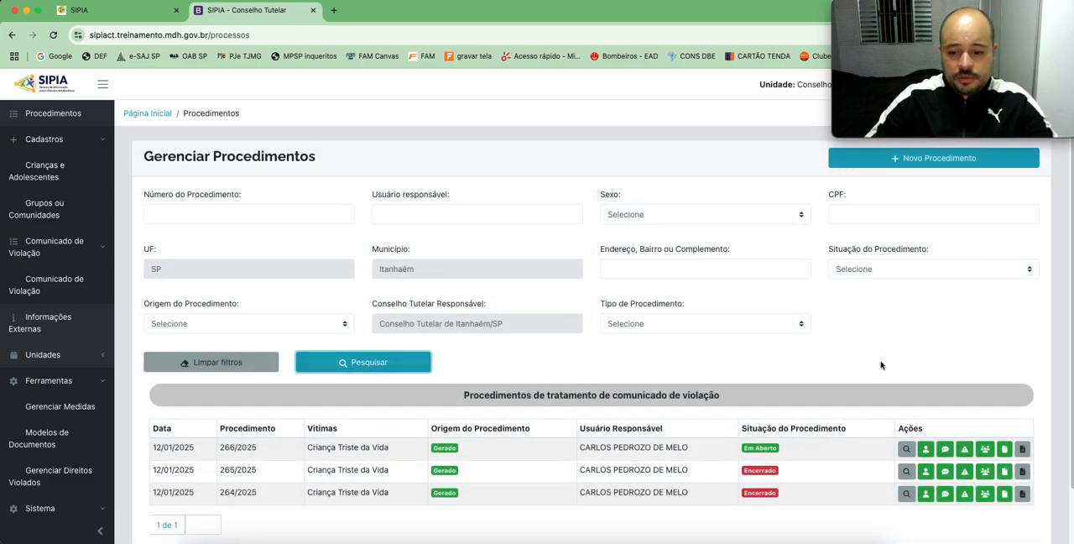
{"action": "left_click", "coordinate": [906, 450]}
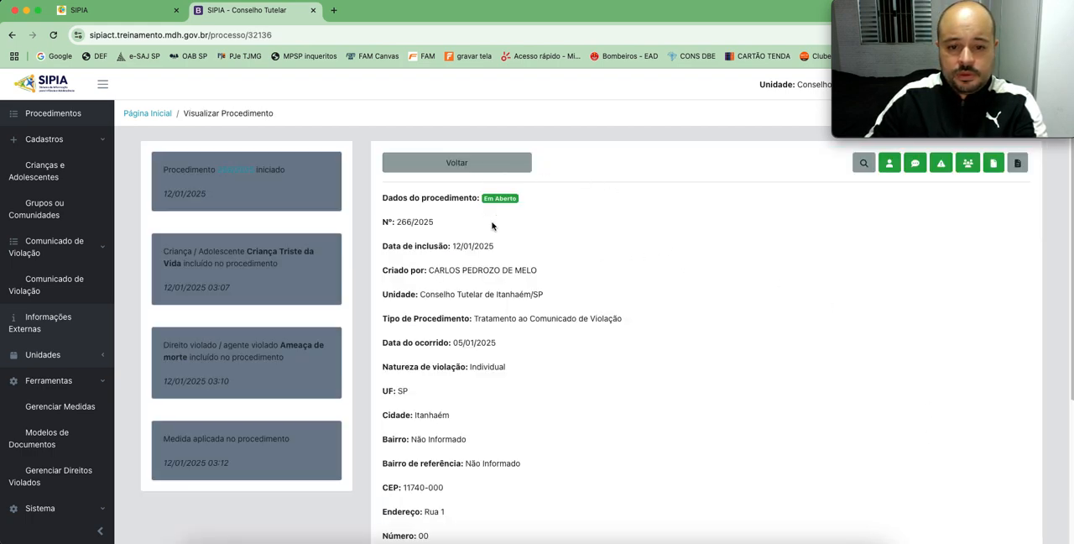
{"action": "scroll", "coordinate": [551, 308], "scroll_direction": "down", "scroll_amount": 1}
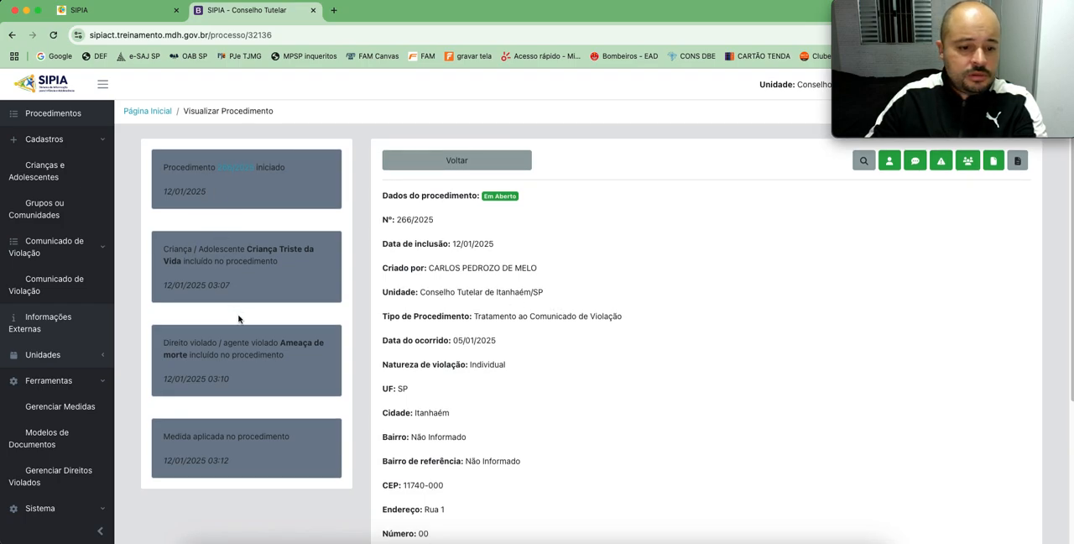
{"action": "scroll", "coordinate": [660, 305], "scroll_direction": "down", "scroll_amount": 3}
{"action": "scroll", "coordinate": [660, 305], "scroll_direction": "down", "scroll_amount": 3}
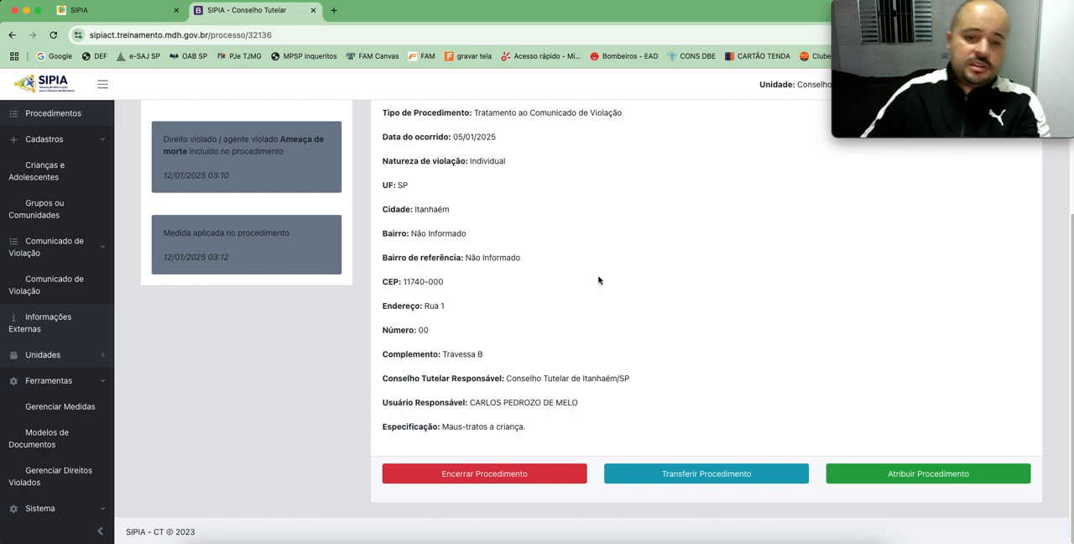
{"action": "scroll", "coordinate": [599, 280], "scroll_direction": "up", "scroll_amount": 4}
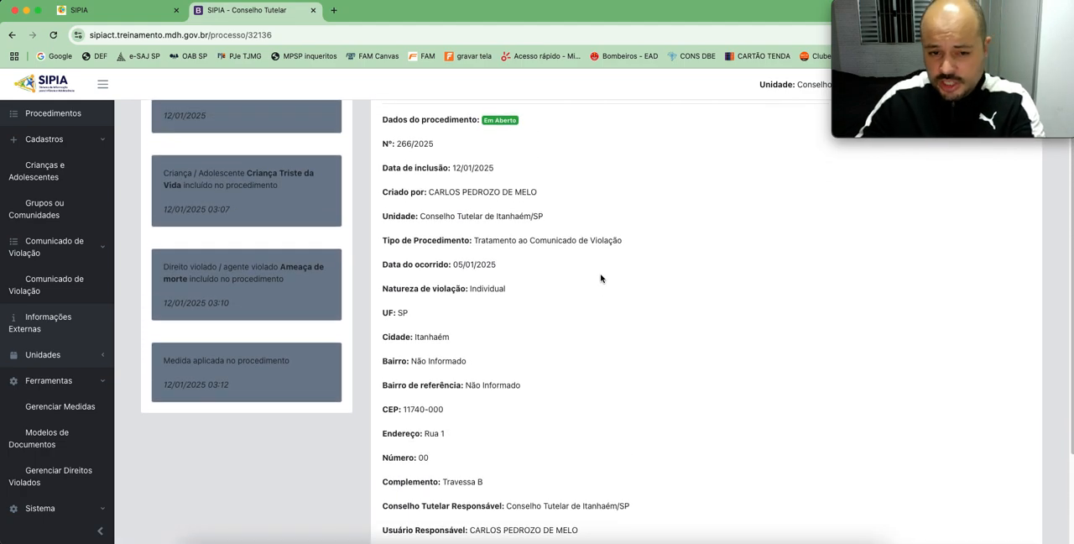
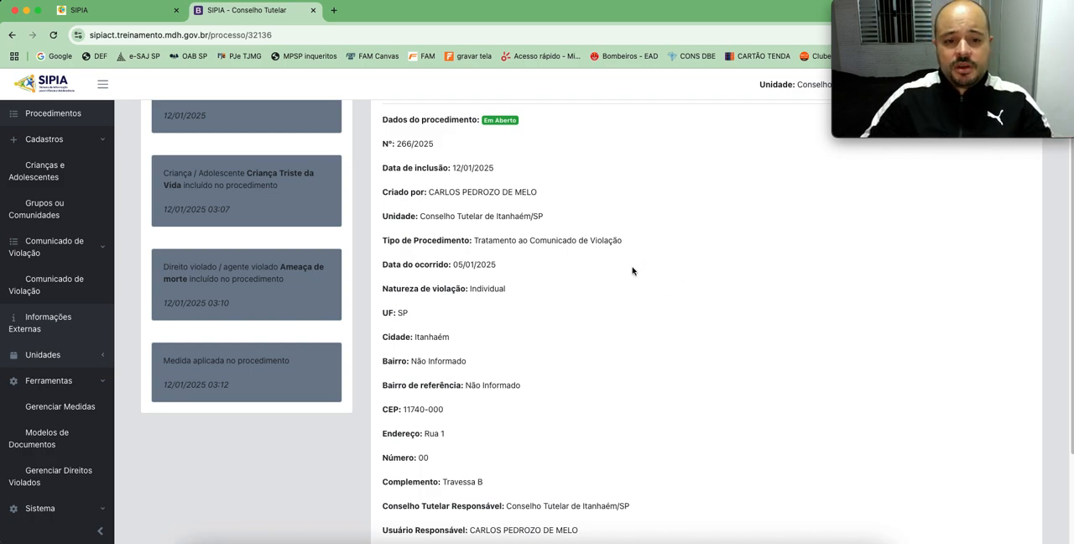
Step: View the procedure's assignment dialog with its Usuário Responsável field and dismiss it without assigning anyone
{"action": "scroll", "coordinate": [664, 290], "scroll_direction": "down", "scroll_amount": 3}
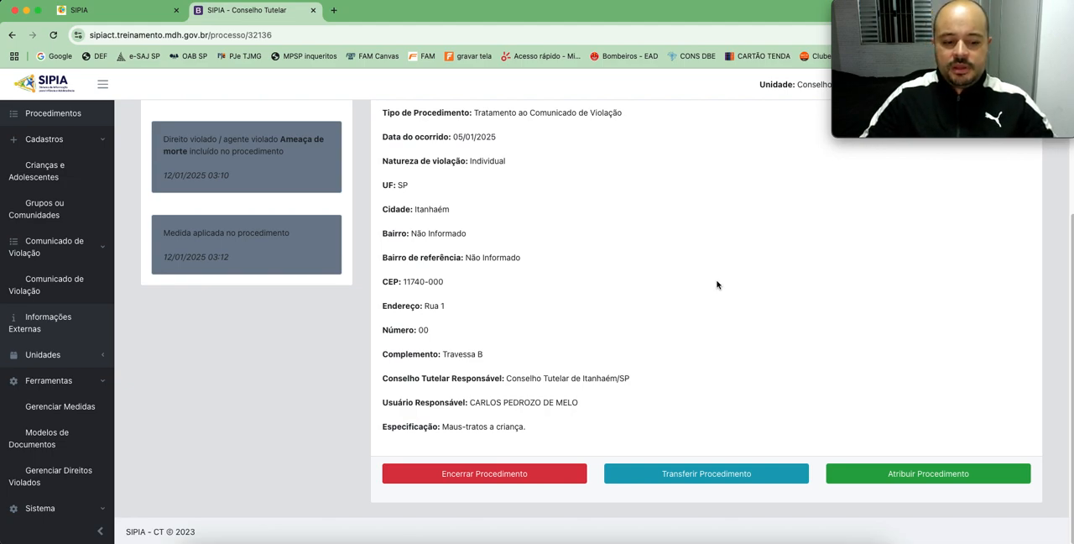
{"action": "left_click", "coordinate": [920, 481]}
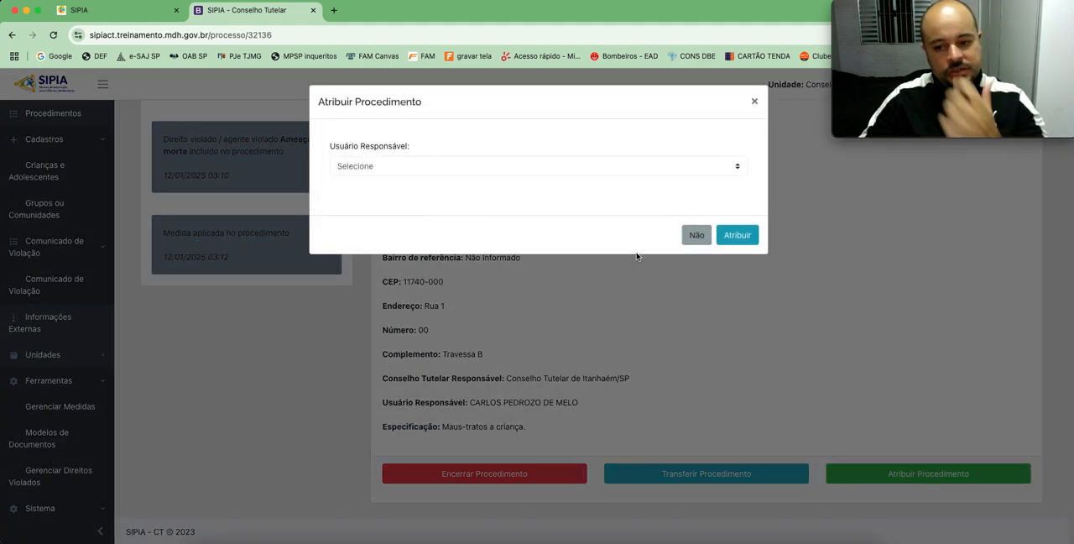
{"action": "left_click", "coordinate": [696, 236]}
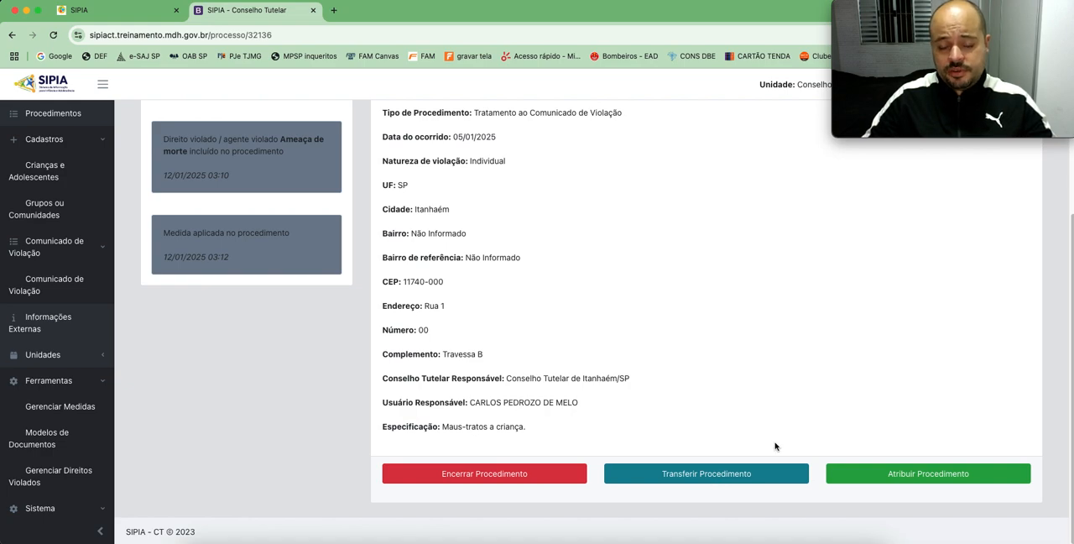
Step: Start transferring the procedure and set the destination Estado to São Paulo
{"action": "left_click", "coordinate": [709, 474]}
{"action": "left_click", "coordinate": [421, 166]}
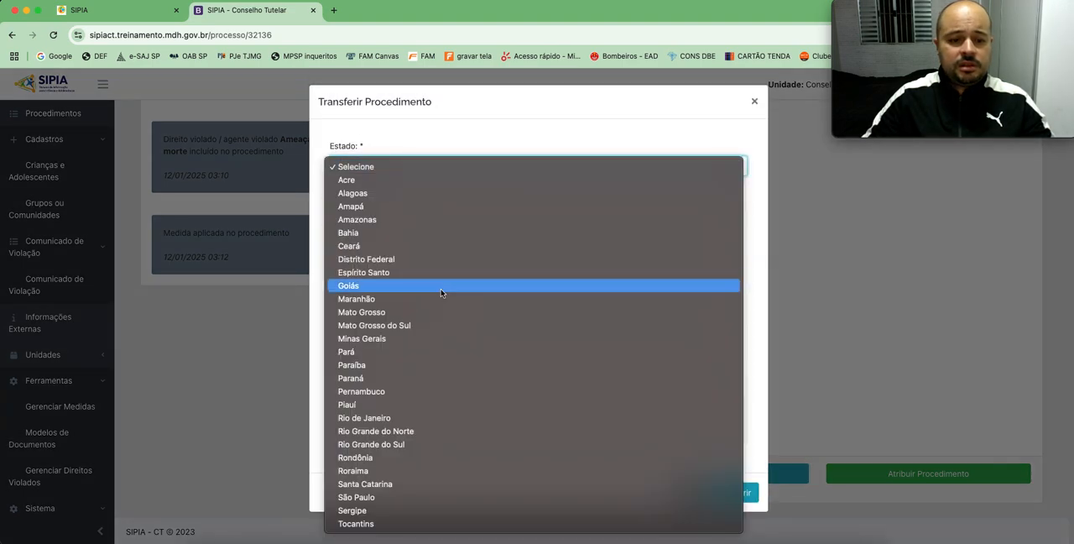
{"action": "left_click", "coordinate": [397, 497]}
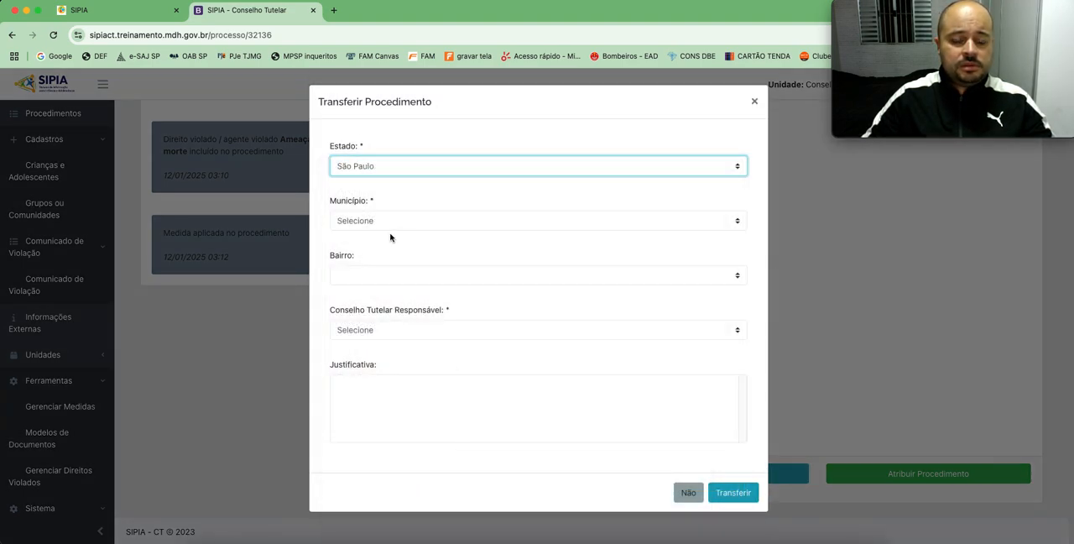
Step: Set the transfer's Município to Itanhaém
{"action": "left_click", "coordinate": [400, 223]}
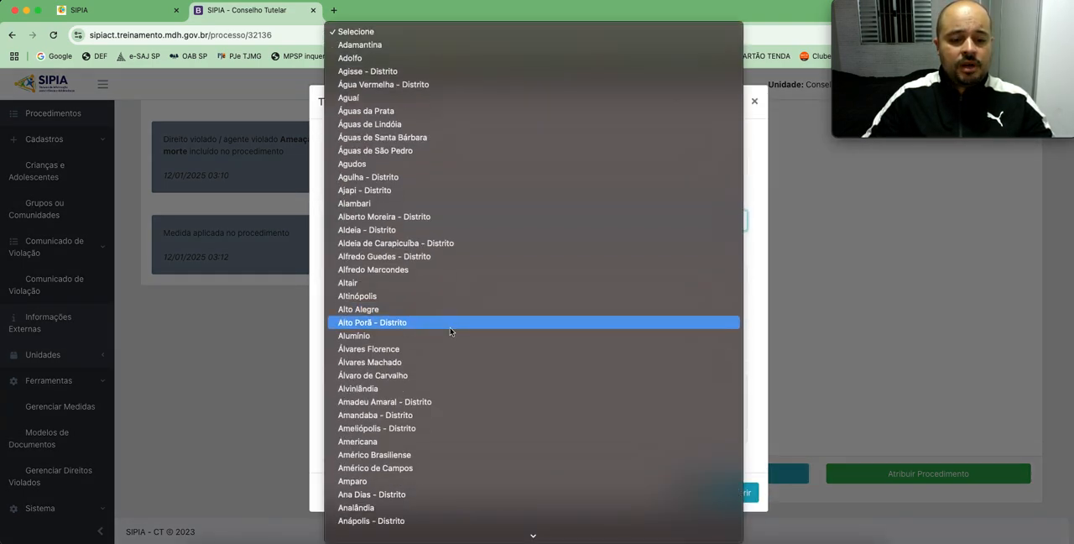
{"action": "scroll", "coordinate": [450, 327], "scroll_direction": "down", "scroll_amount": 10}
{"action": "scroll", "coordinate": [450, 330], "scroll_direction": "down", "scroll_amount": 20}
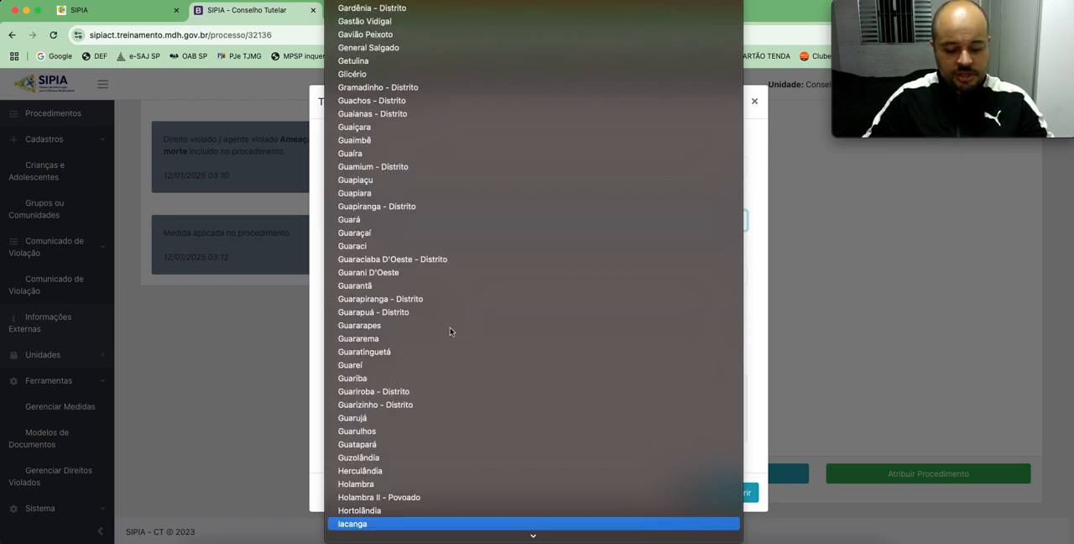
{"action": "scroll", "coordinate": [450, 331], "scroll_direction": "down", "scroll_amount": 20}
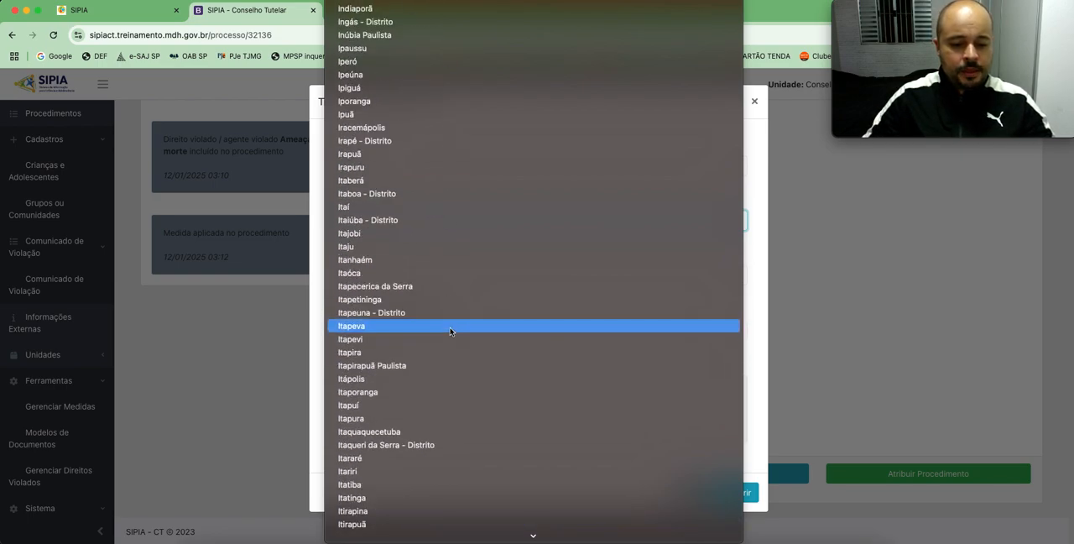
{"action": "left_click", "coordinate": [373, 261]}
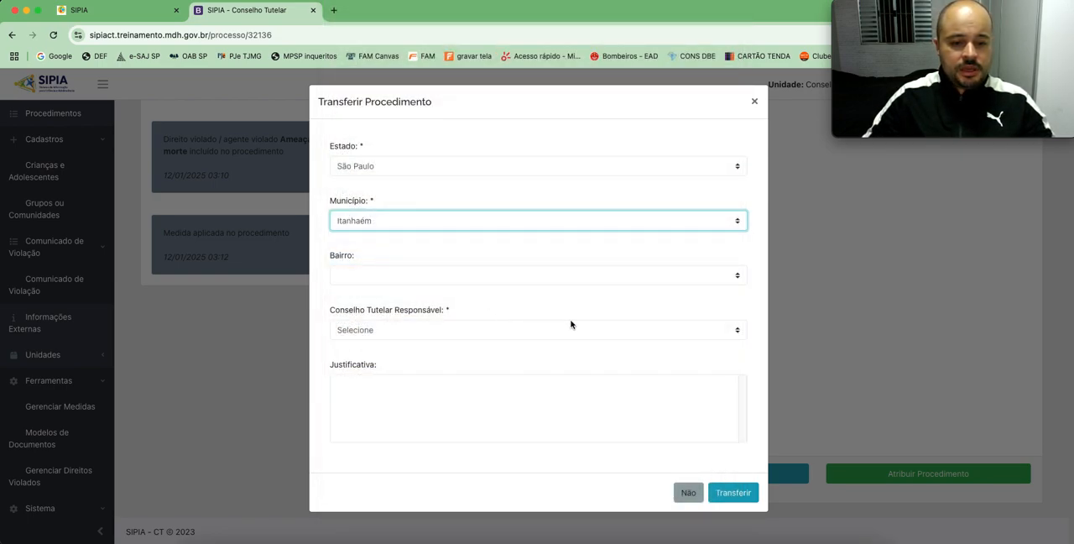
Step: Change the transfer's Município to Praia Grande
{"action": "left_click", "coordinate": [426, 220]}
{"action": "scroll", "coordinate": [444, 296], "scroll_direction": "down", "scroll_amount": 20}
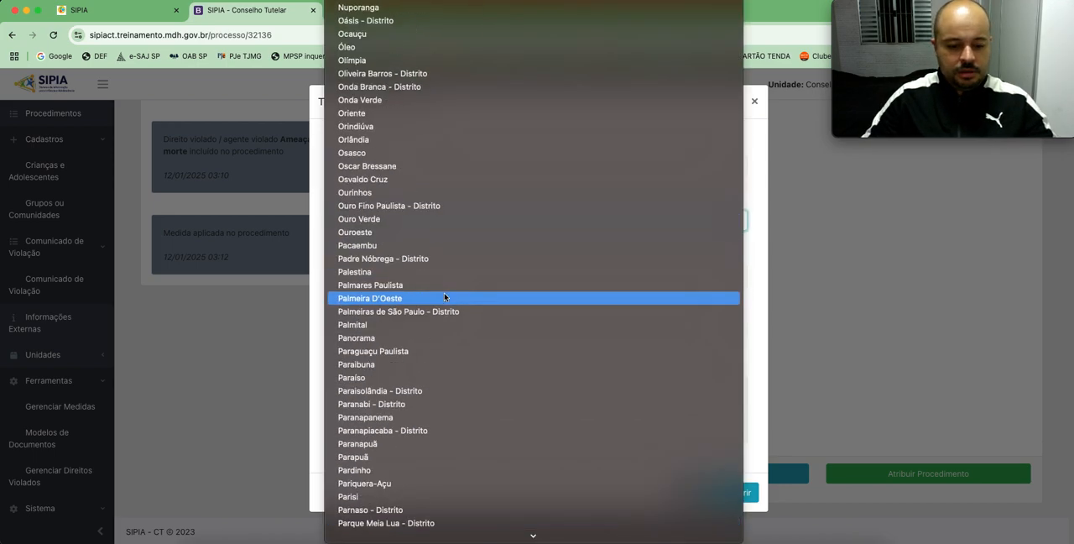
{"action": "scroll", "coordinate": [445, 296], "scroll_direction": "down", "scroll_amount": 20}
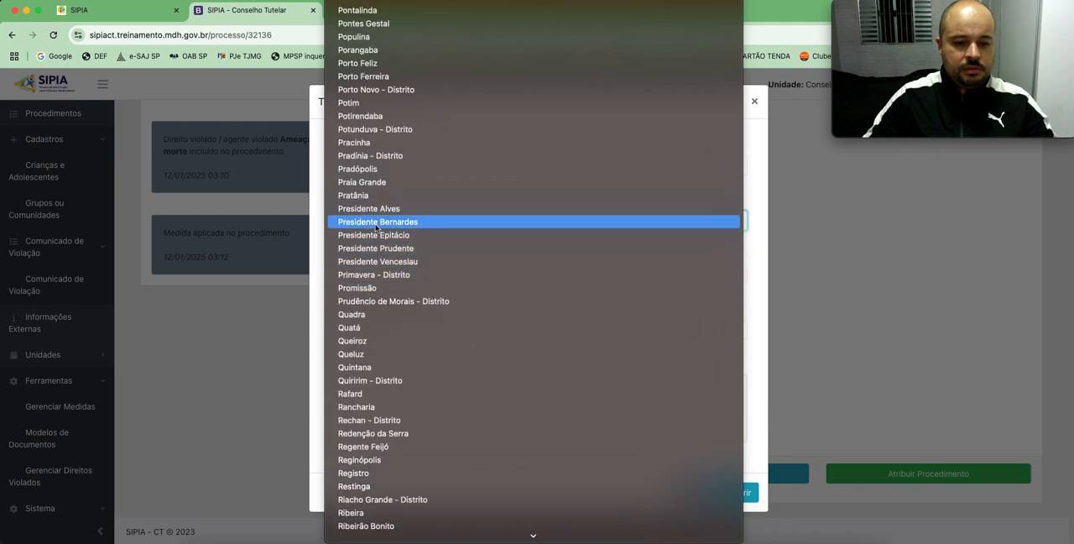
{"action": "key", "text": "Escape"}
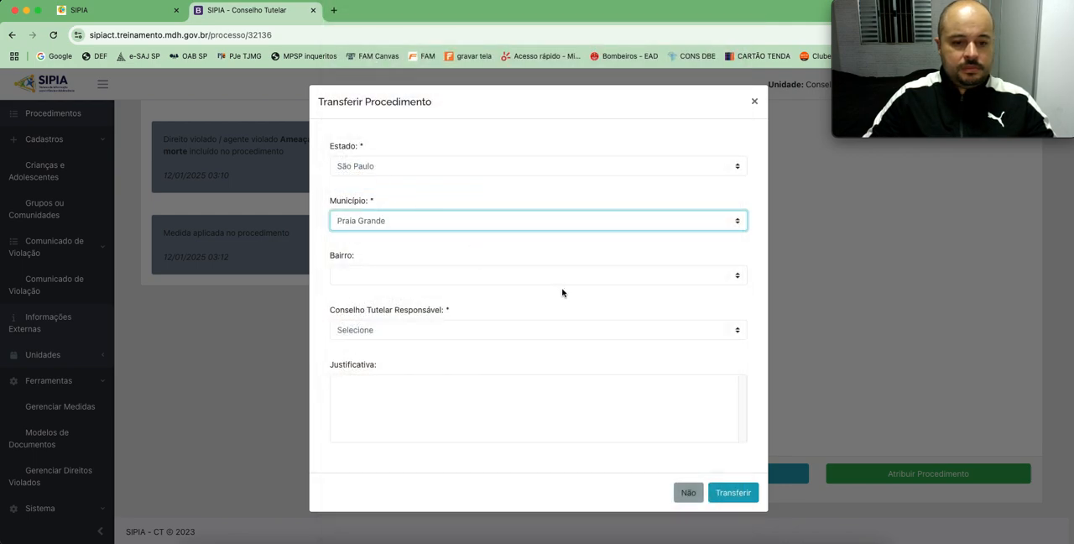
Step: Set the transfer's Bairro to Aviação and the Conselho Tutelar Responsável to CONSELHO TUTELAR ( SUL ) DE PRAIA GRANDE - SP
{"action": "left_click", "coordinate": [542, 277]}
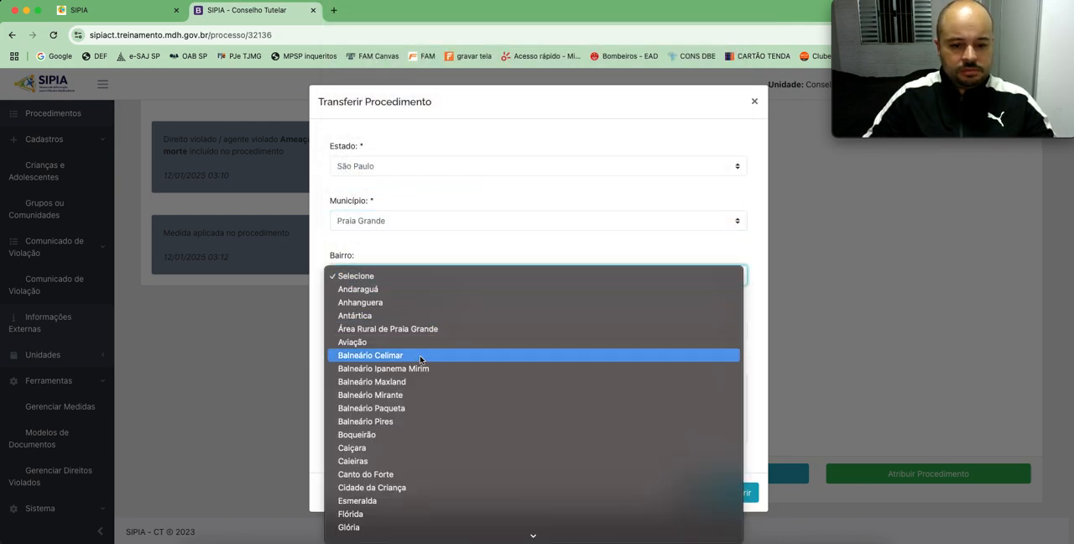
{"action": "left_click", "coordinate": [391, 341]}
{"action": "left_click", "coordinate": [556, 335]}
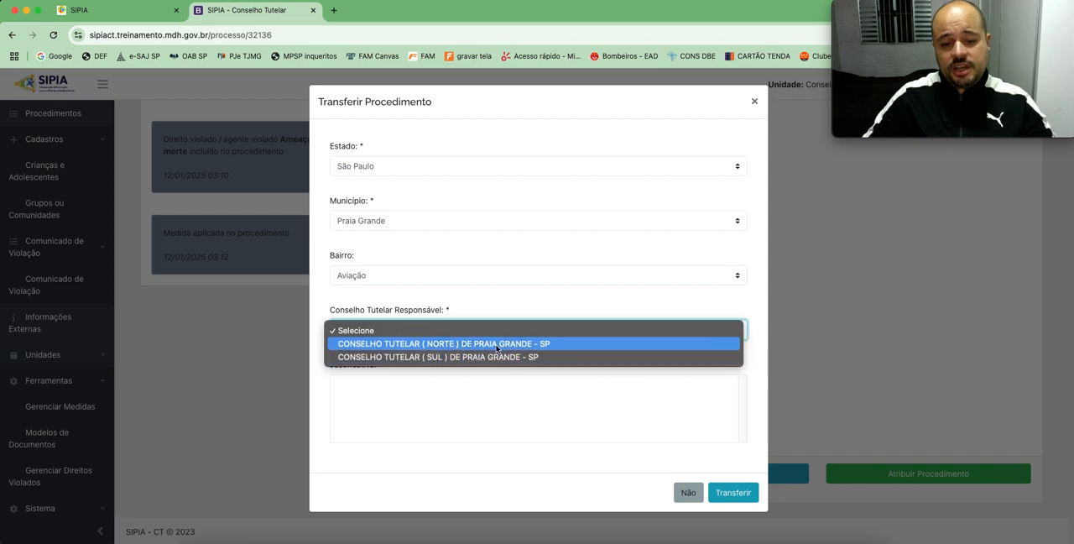
{"action": "left_click", "coordinate": [447, 356]}
Step: Begin the Justificativa with "Diante da guarda provisória deferida pelo juiz da infância em favor da avó materna que reside na comarca de Praia Grande"
{"action": "left_click", "coordinate": [522, 400]}
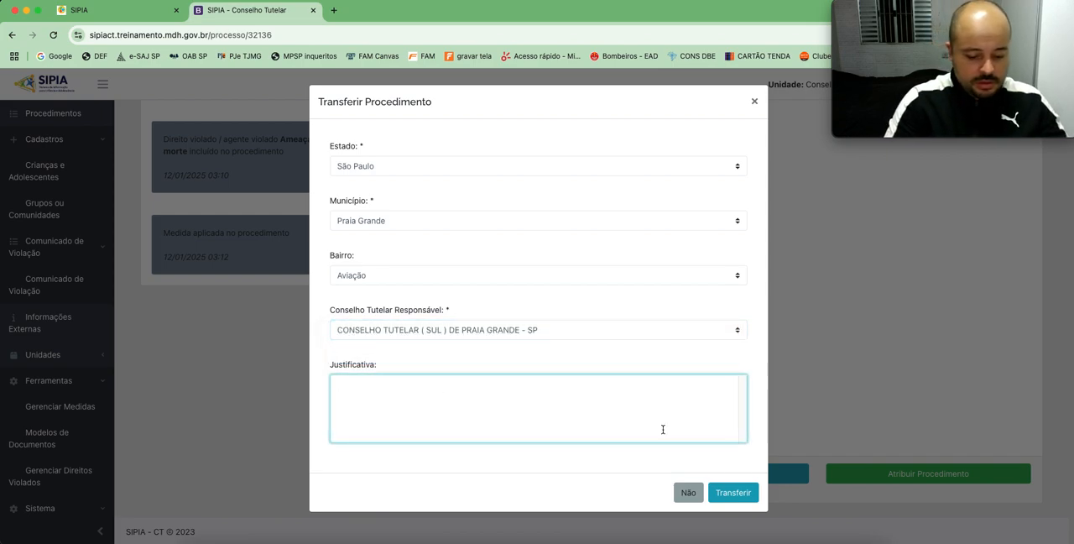
{"action": "type", "text": "Dian"}
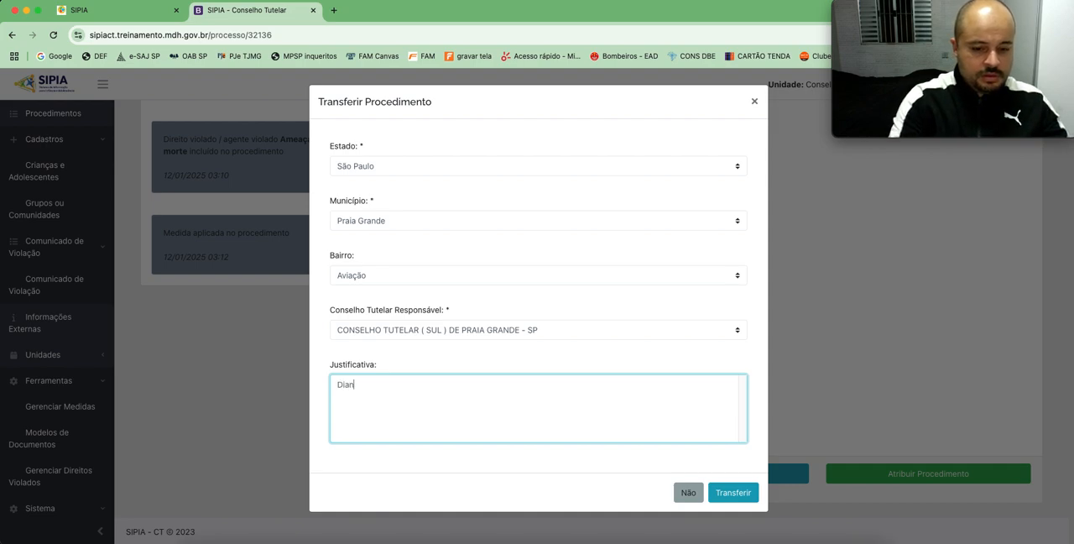
{"action": "type", "text": "te da guar"}
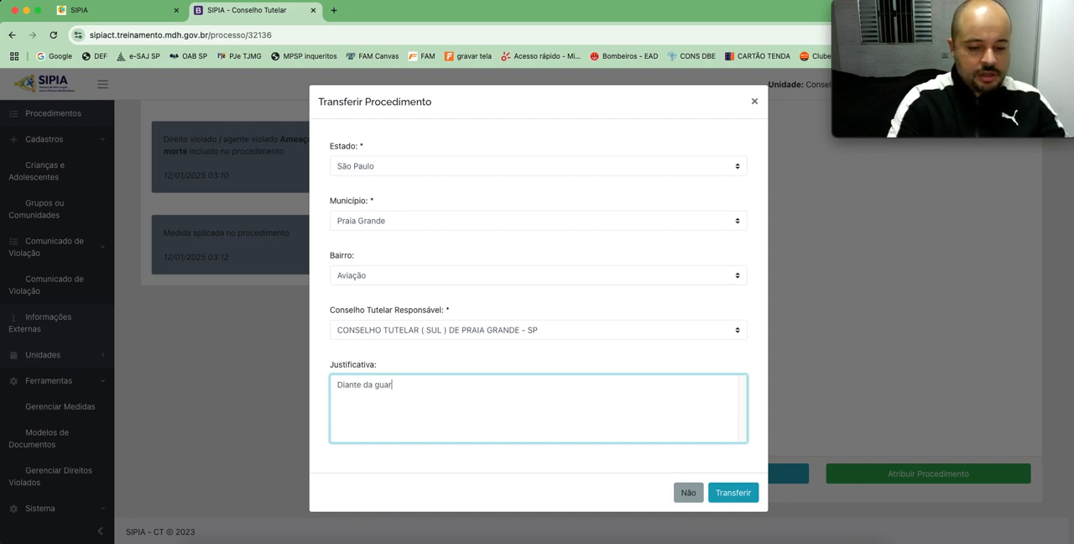
{"action": "type", "text": "da provisória deferida pelo"}
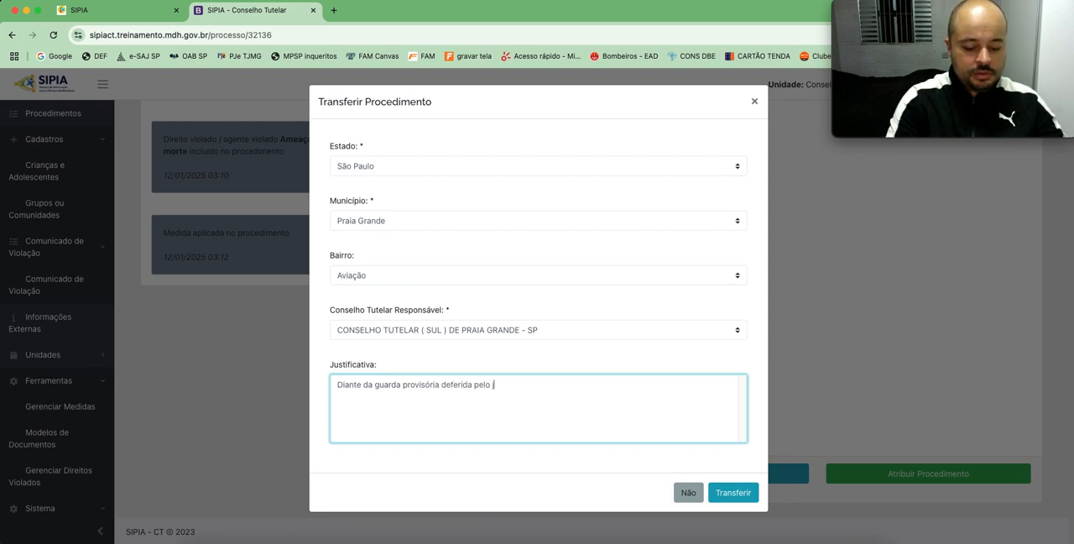
{"action": "type", "text": "da infância em favor"}
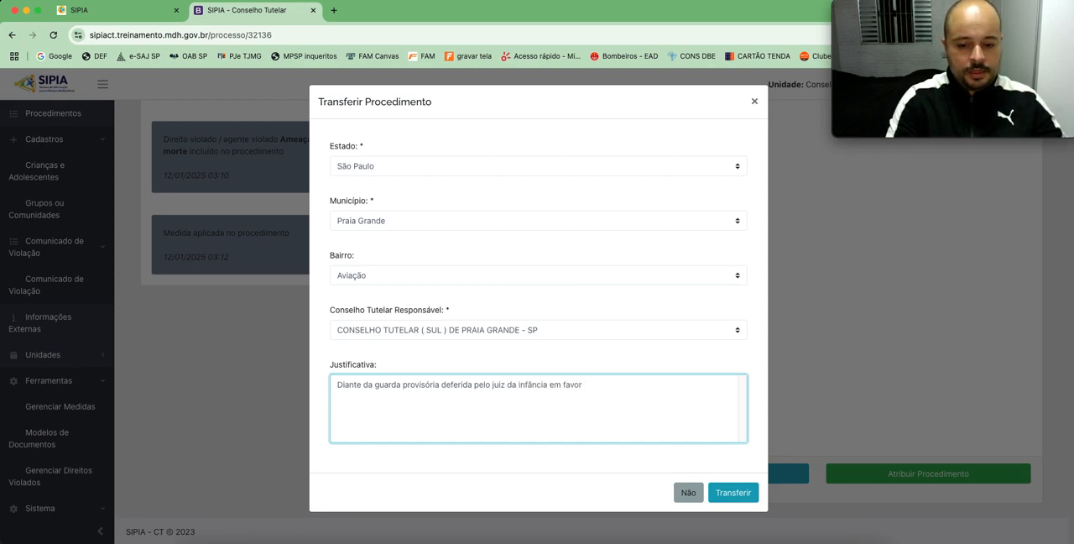
{"action": "type", "text": " da avó materna"}
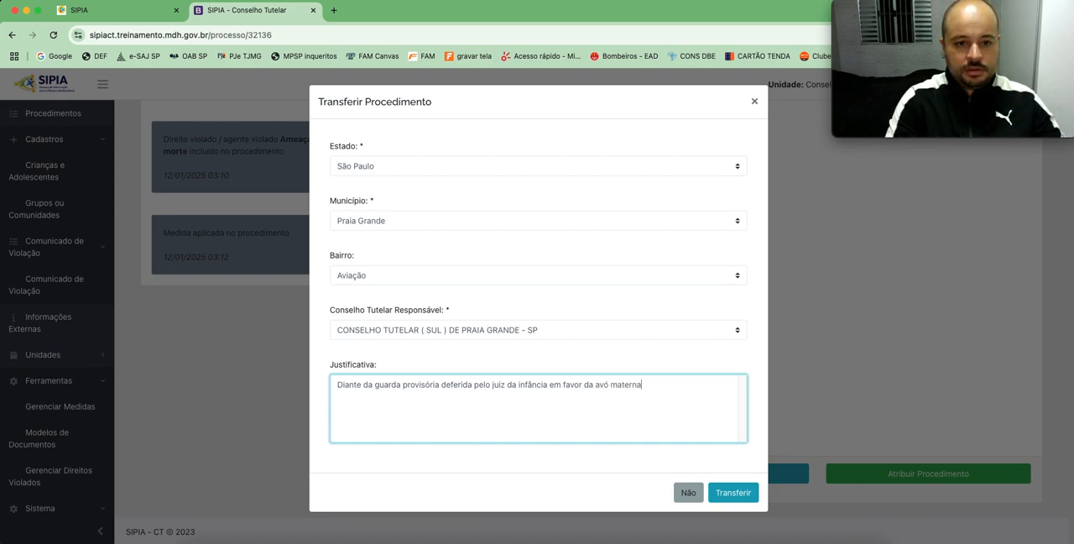
{"action": "type", "text": " que resi"}
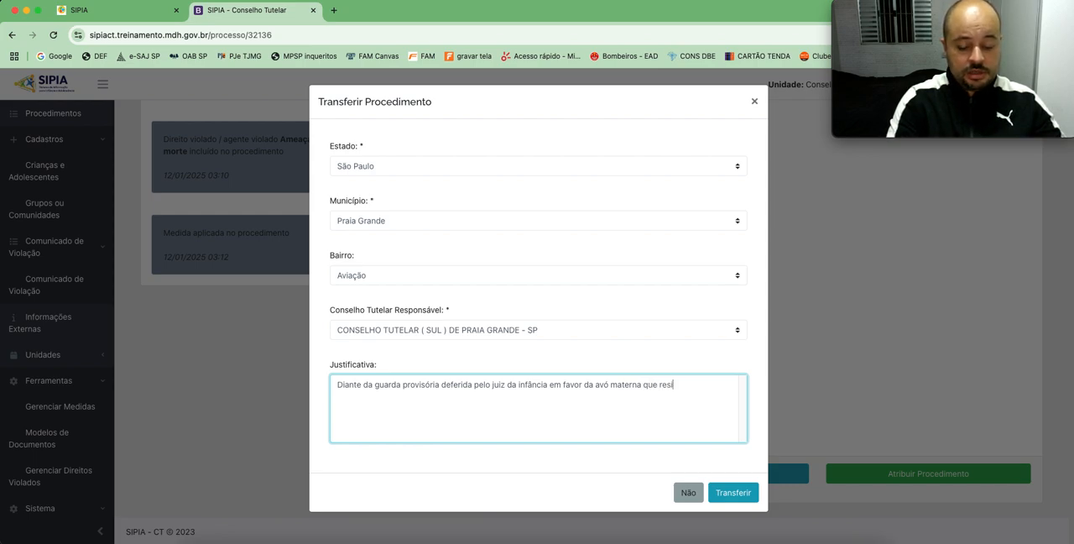
{"action": "type", "text": "de na comarca de "}
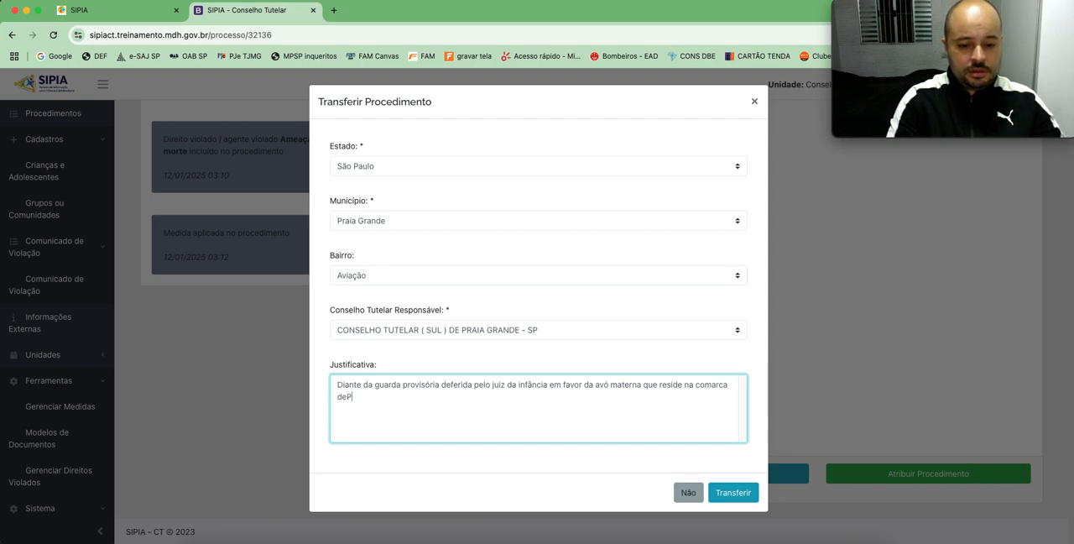
{"action": "type", "text": "Praia Grande, tran"}
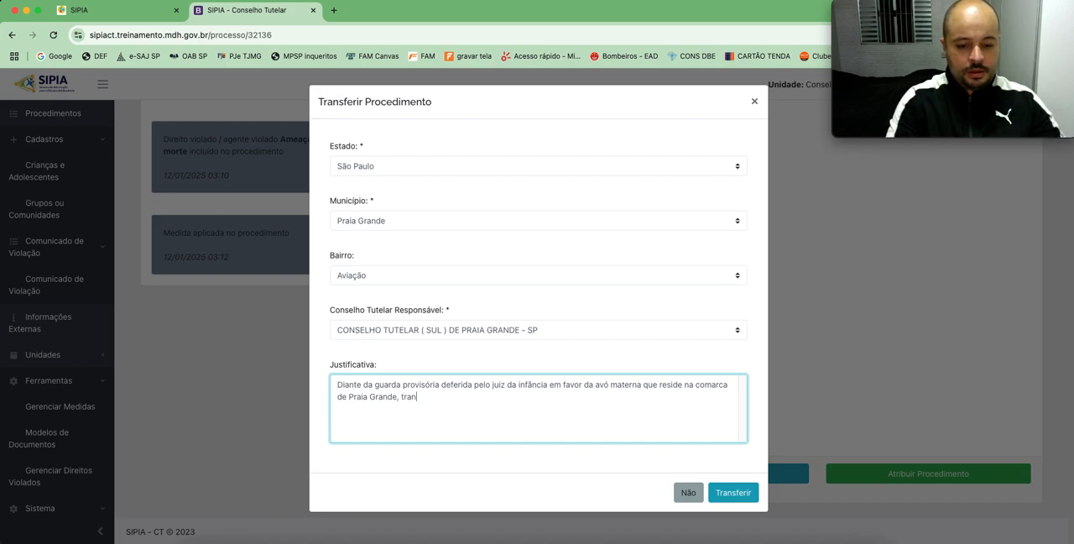
{"action": "type", "text": "sferimos es"}
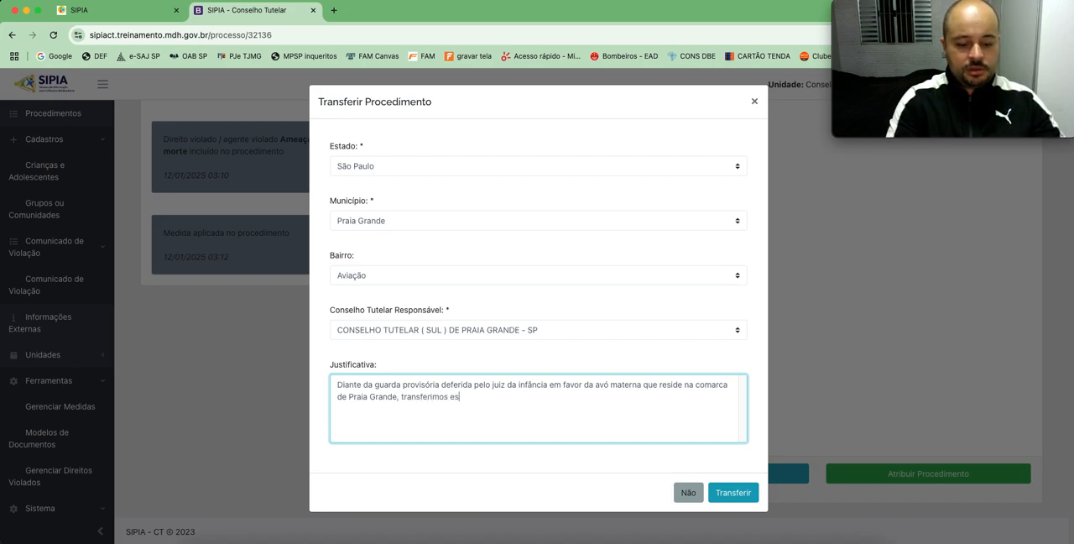
{"action": "type", "text": "te pro"}
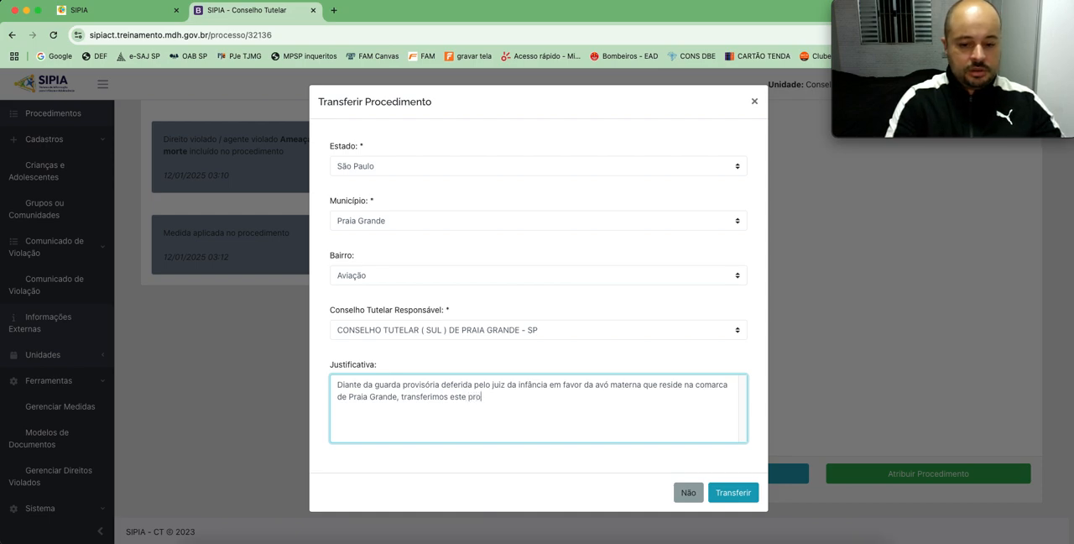
{"action": "type", "text": "cedimento para"}
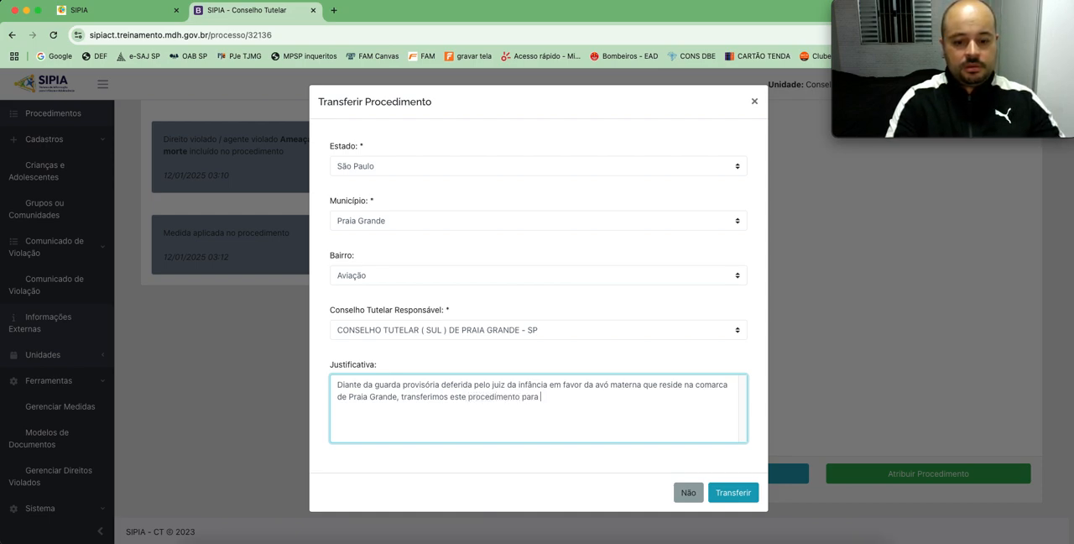
{"action": "type", "text": " acompanhament"}
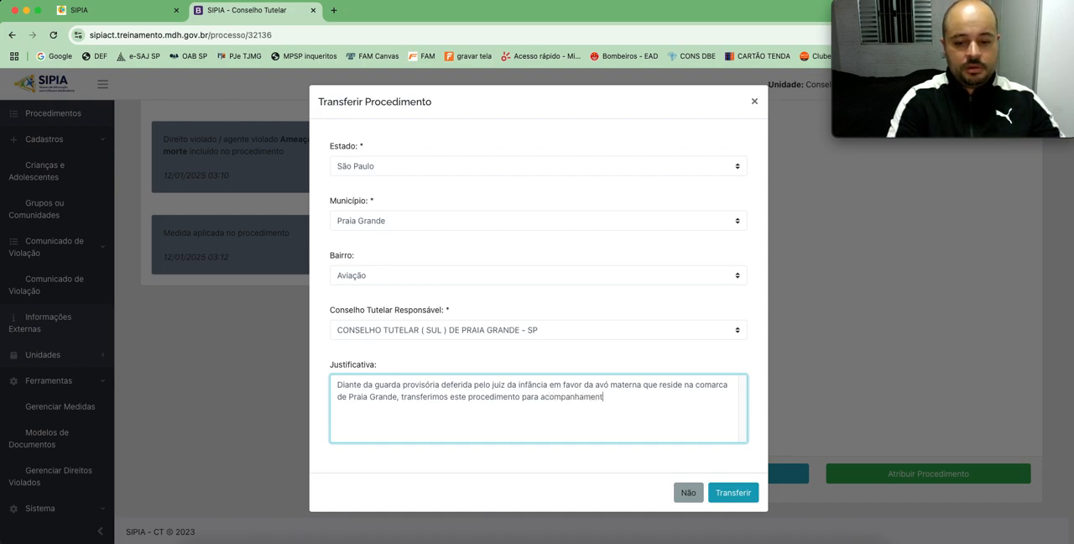
{"action": "type", "text": "o a "}
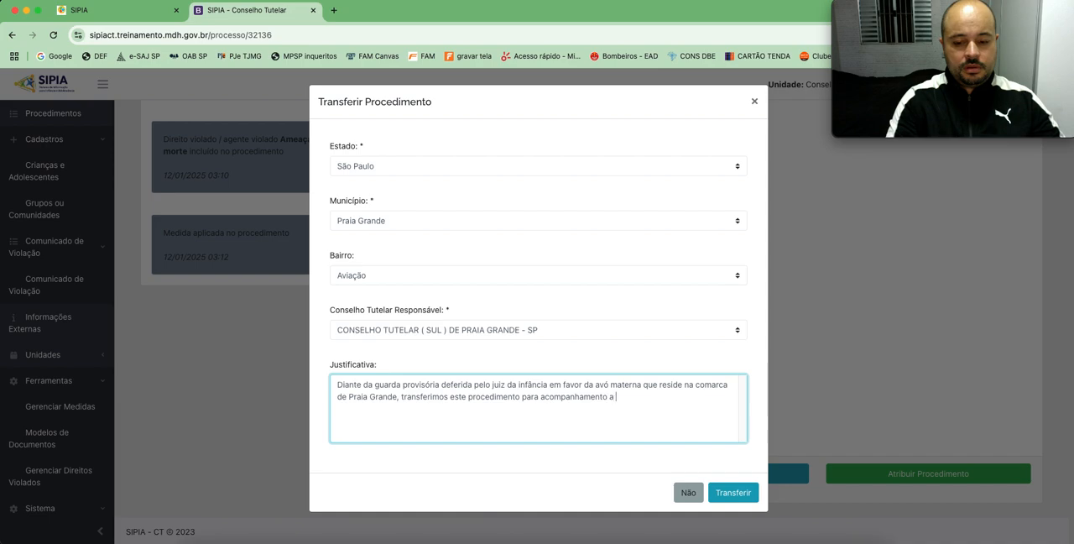
{"action": "type", "text": "partir de entã"}
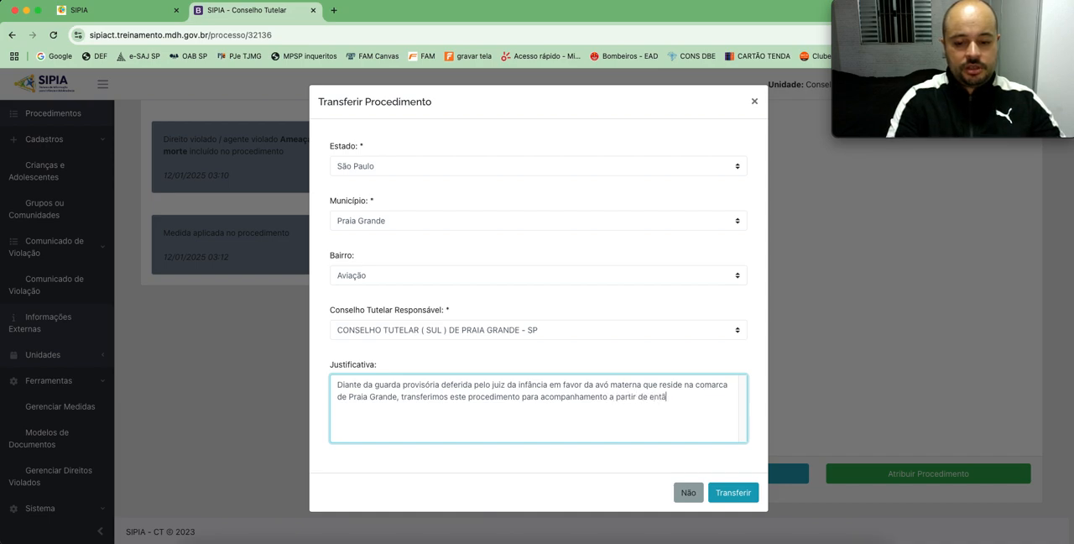
{"action": "type", "text": "o por este "}
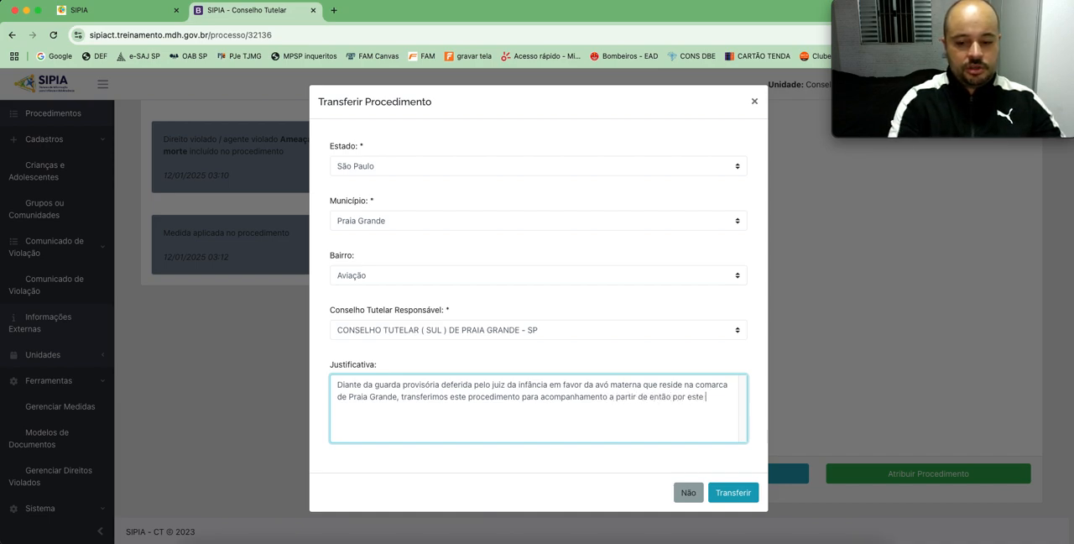
{"action": "type", "text": "o"}
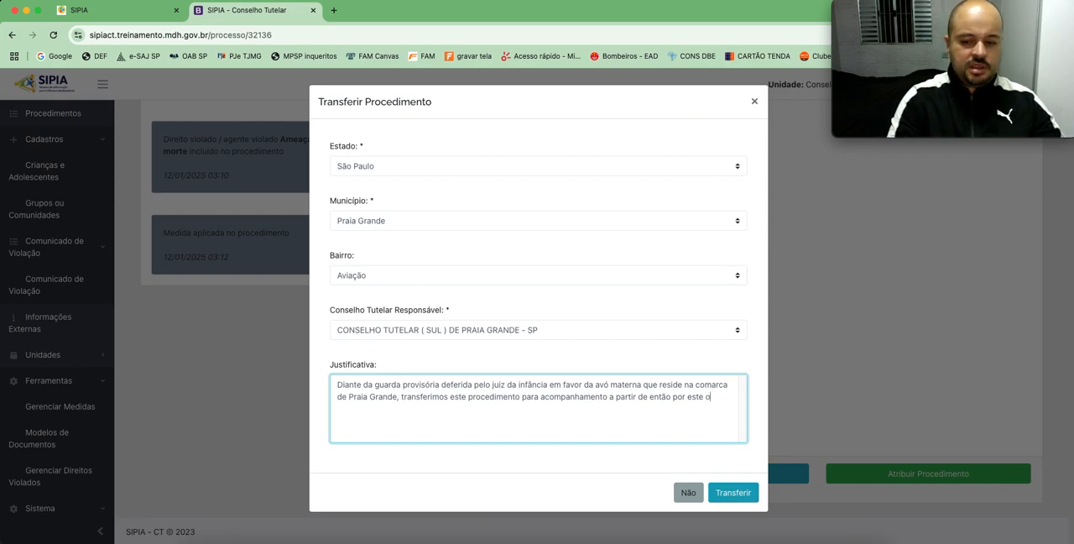
{"action": "type", "text": "rdão CT"}
Step: Continue the Justificativa with ", transferimos este procedimento para acompanhamento a partir de então por este CT."
{"action": "key", "text": "BackSpace"}
{"action": "key", "text": "BackSpace"}
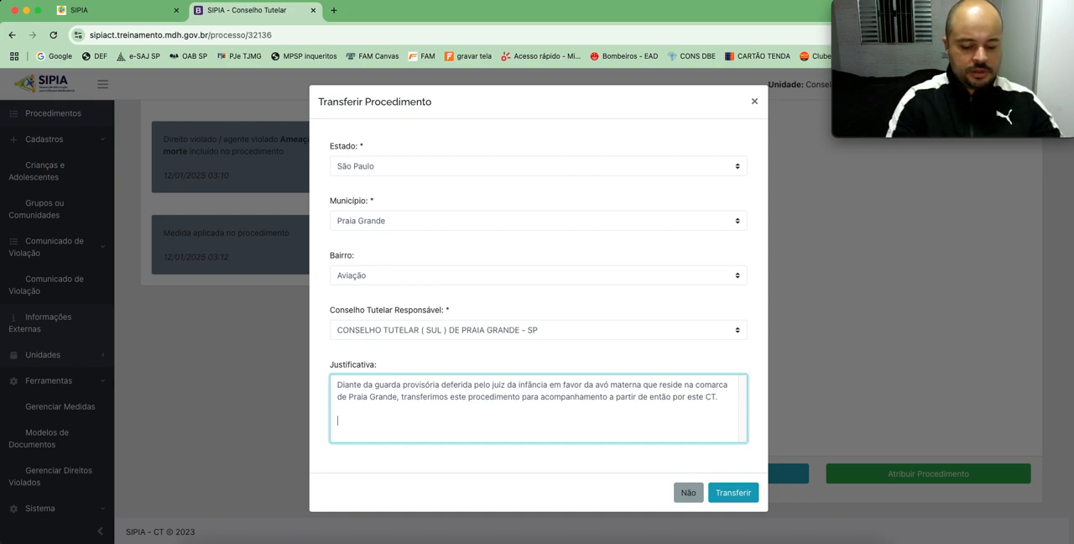
Step: Close the Justificativa with "Atenciosamente." in a separate paragraph, carry out the transfer and check the procedure's updated data
{"action": "type", "text": "tenciosamente."}
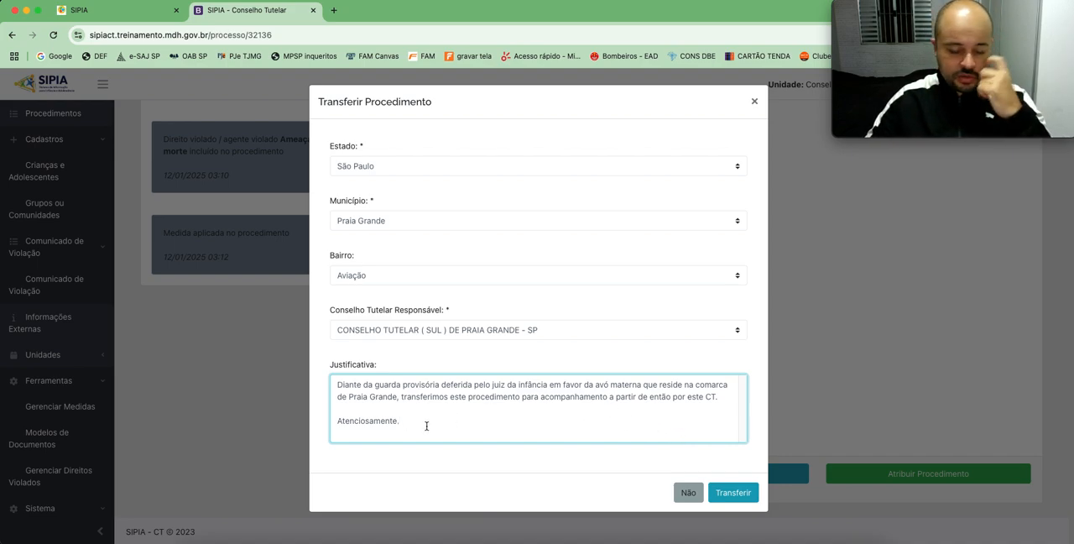
{"action": "left_click", "coordinate": [733, 493]}
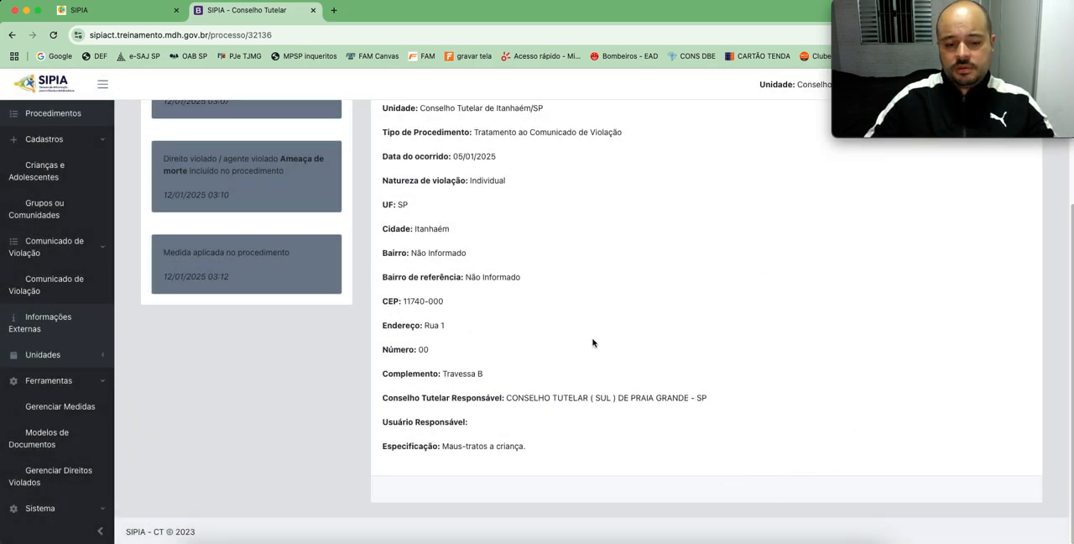
{"action": "scroll", "coordinate": [616, 339], "scroll_direction": "up", "scroll_amount": 3}
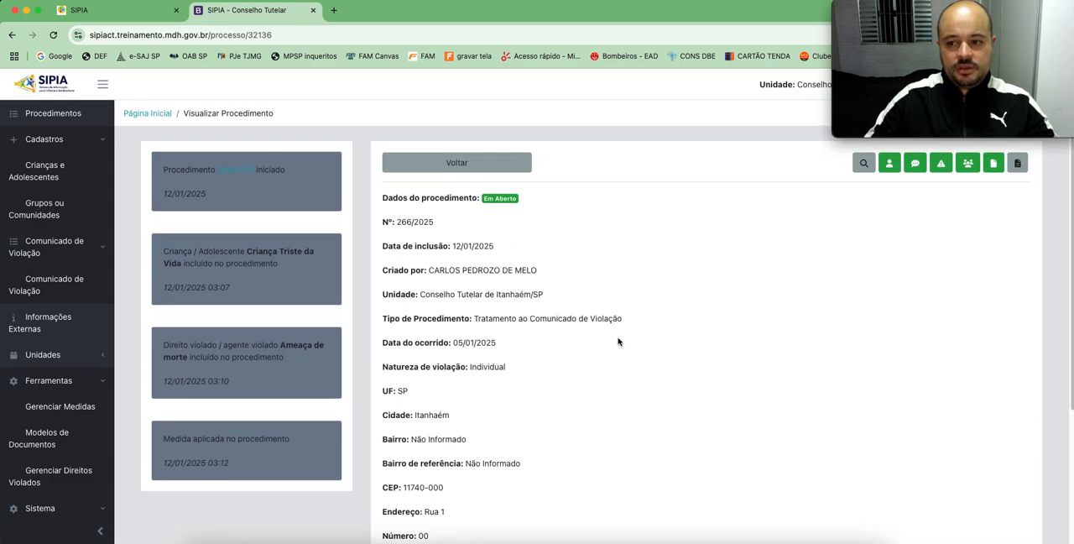
Step: Review the transferred procedure's data down to its responsible council, and list all procedures with an unfiltered search
{"action": "scroll", "coordinate": [617, 342], "scroll_direction": "down", "scroll_amount": 3}
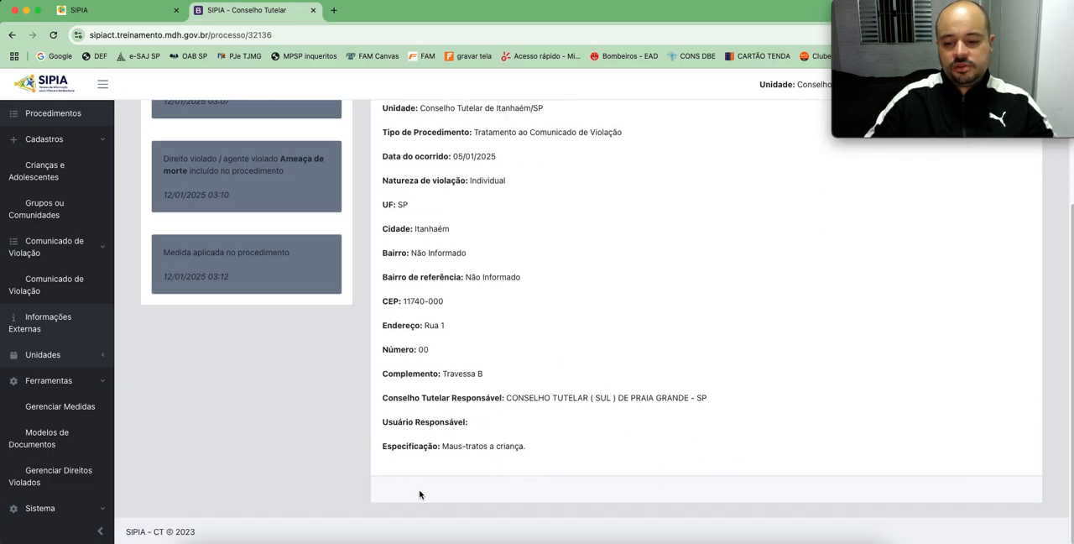
{"action": "scroll", "coordinate": [648, 362], "scroll_direction": "up", "scroll_amount": 5}
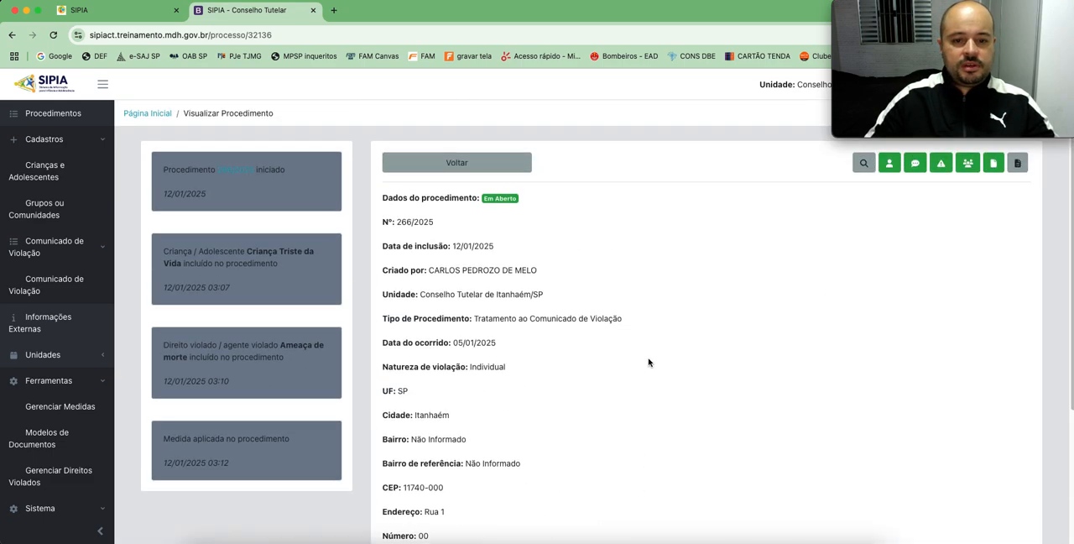
{"action": "left_click", "coordinate": [460, 164]}
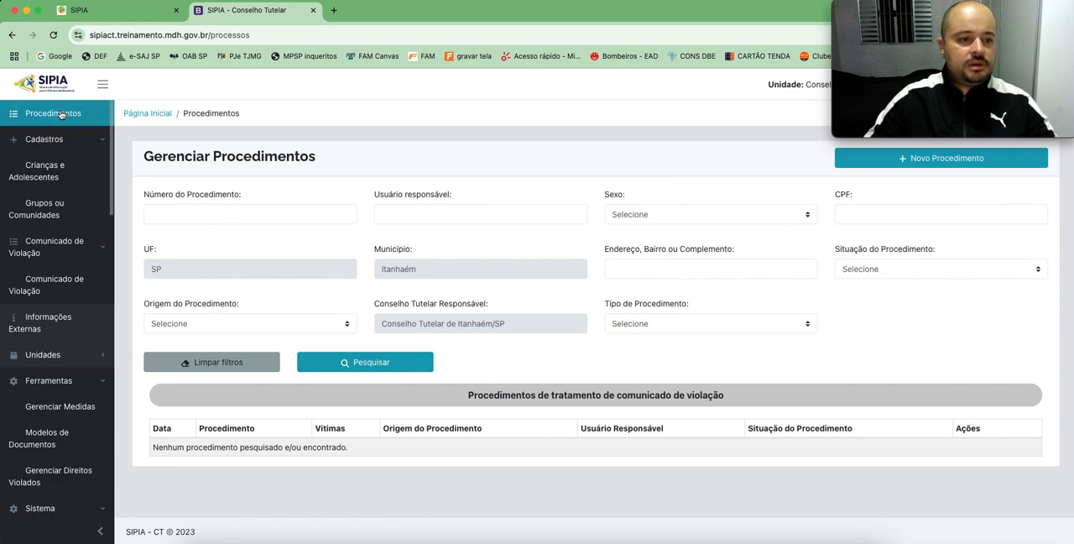
{"action": "left_click", "coordinate": [346, 364]}
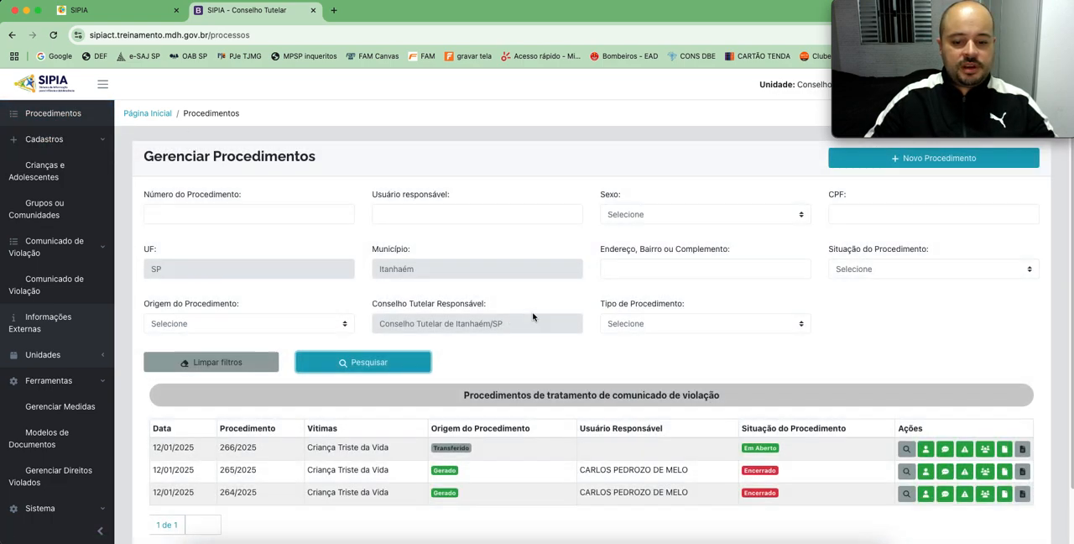
{"action": "scroll", "coordinate": [547, 317], "scroll_direction": "down", "scroll_amount": 2}
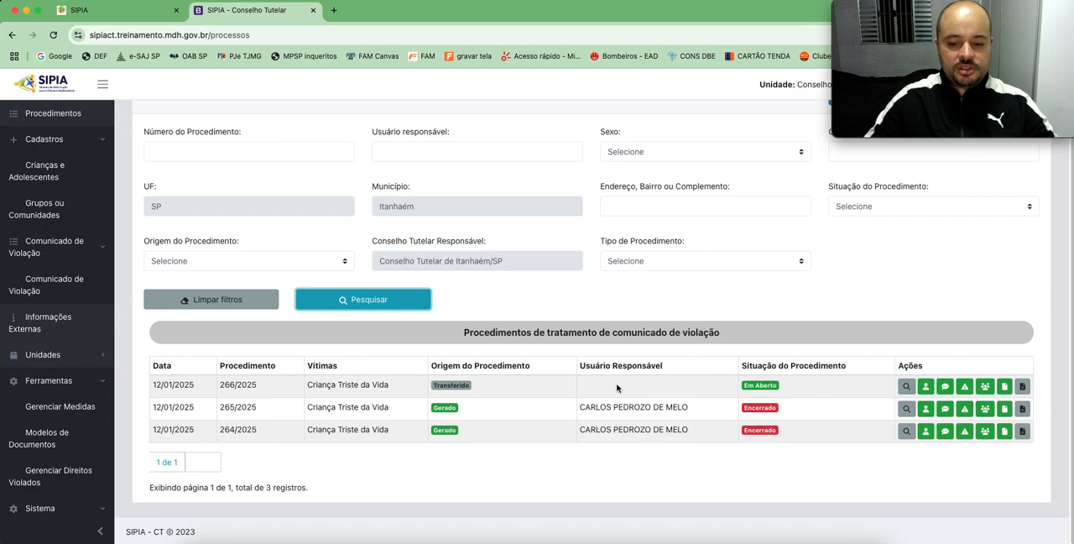
Step: View the data of transferred procedure 266/2025 and display the children and adolescents linked to it
{"action": "left_click", "coordinate": [906, 386]}
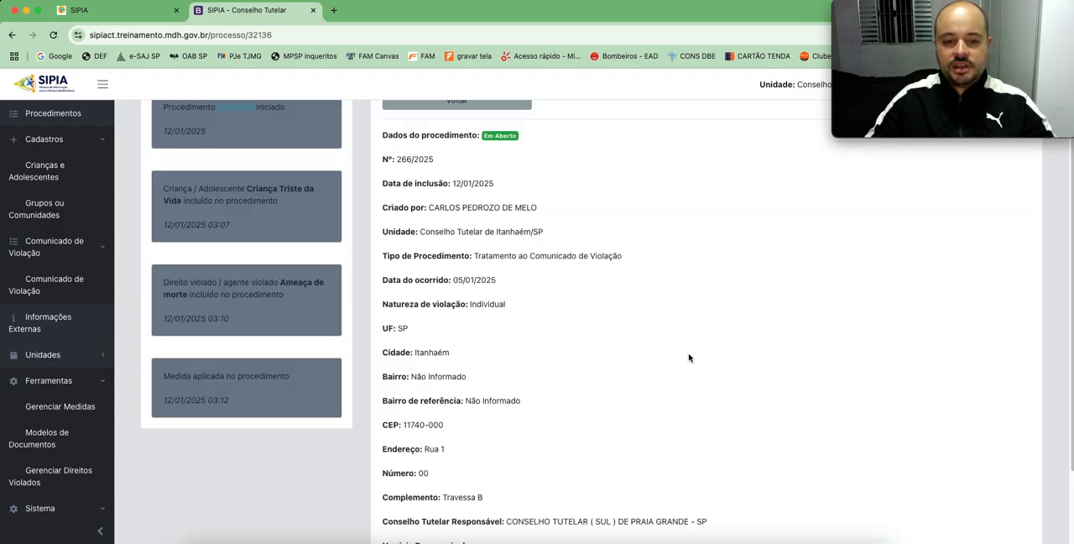
{"action": "scroll", "coordinate": [688, 358], "scroll_direction": "down", "scroll_amount": 3}
{"action": "scroll", "coordinate": [744, 348], "scroll_direction": "up", "scroll_amount": 5}
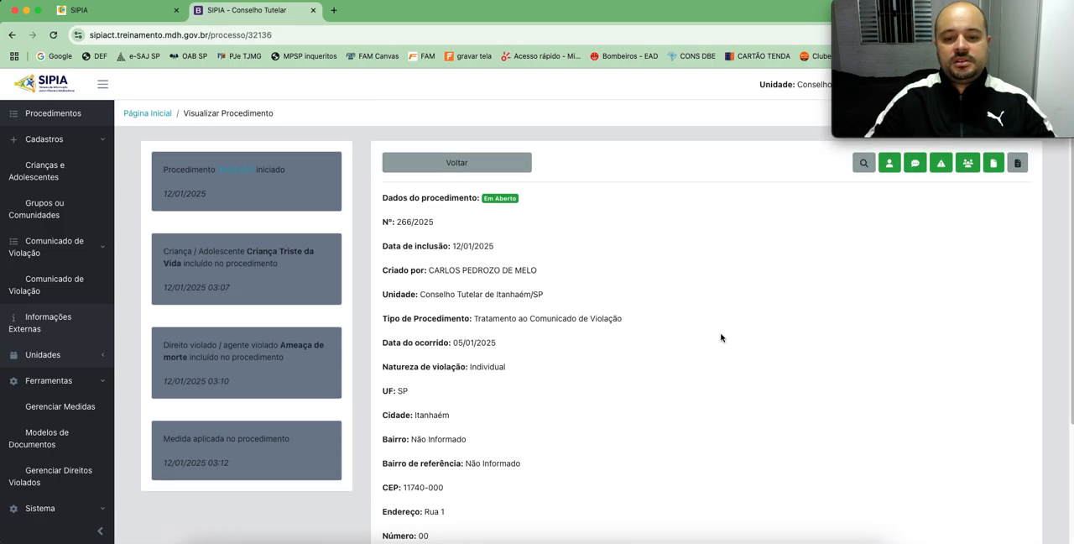
{"action": "left_click", "coordinate": [889, 166]}
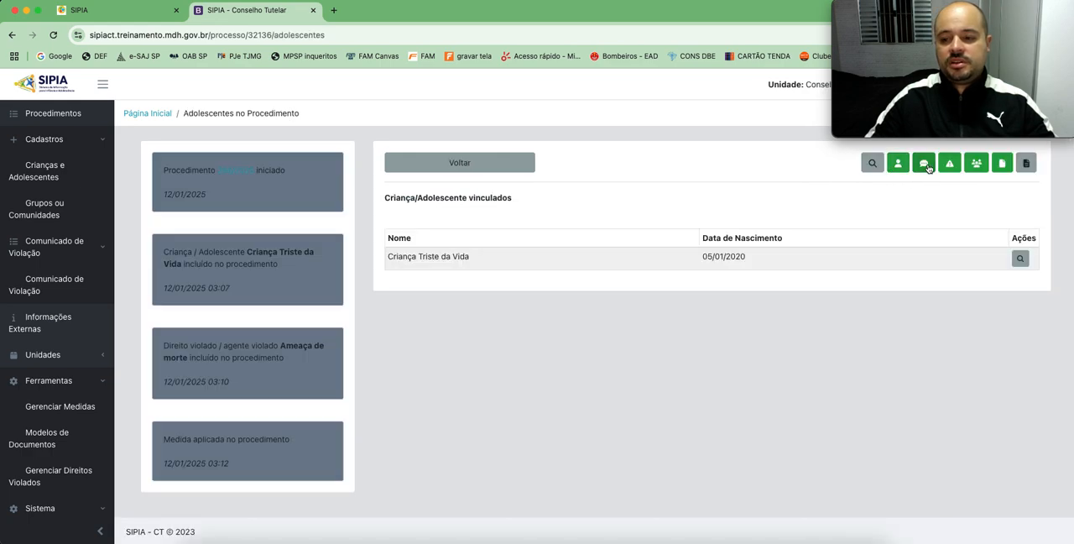
{"action": "left_click", "coordinate": [927, 167]}
{"action": "left_click", "coordinate": [898, 166]}
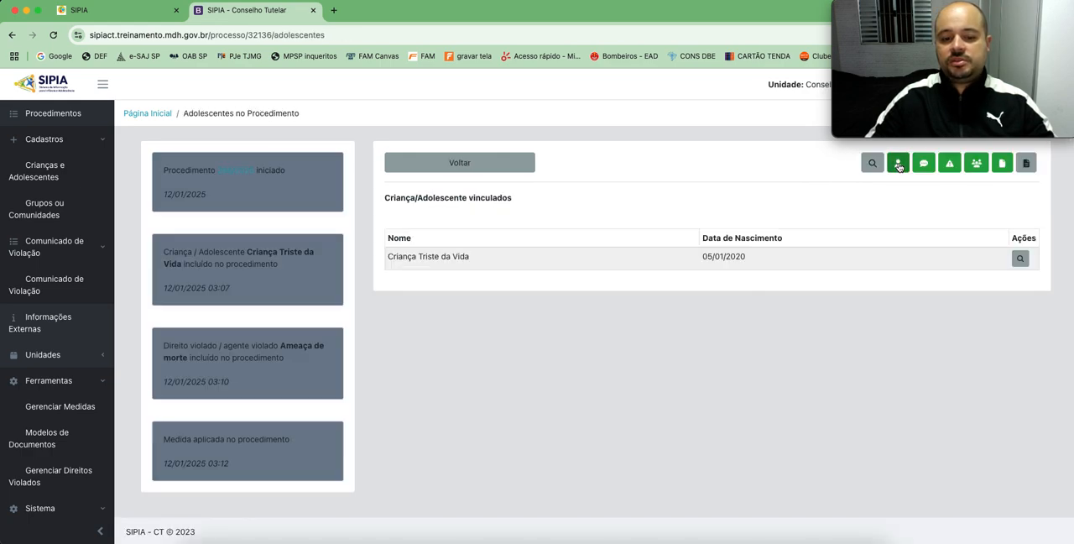
Step: Open the linked child's record and look through it down to the linked procedures and violation reports
{"action": "left_click", "coordinate": [1019, 258]}
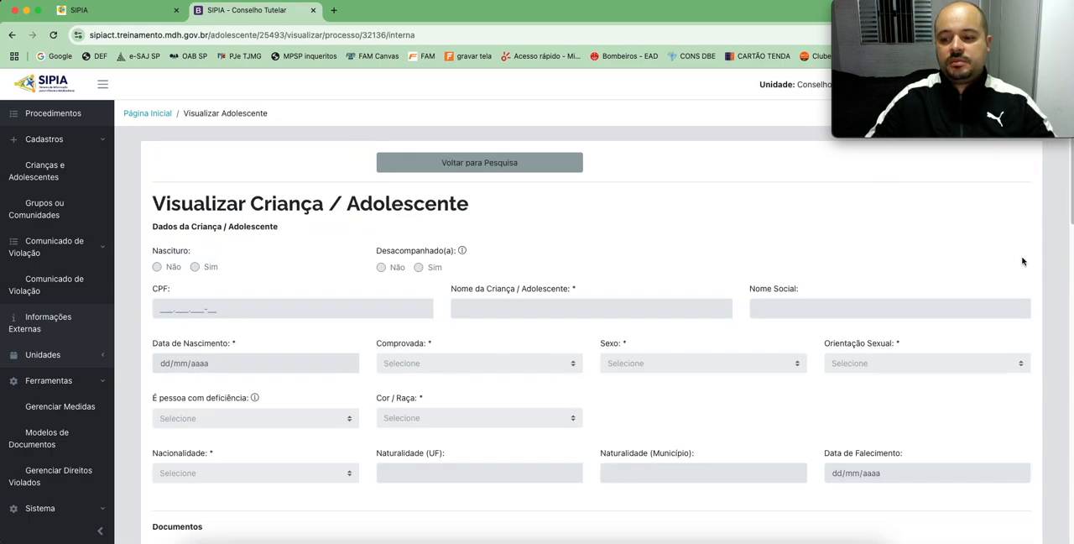
{"action": "scroll", "coordinate": [634, 270], "scroll_direction": "down", "scroll_amount": 10}
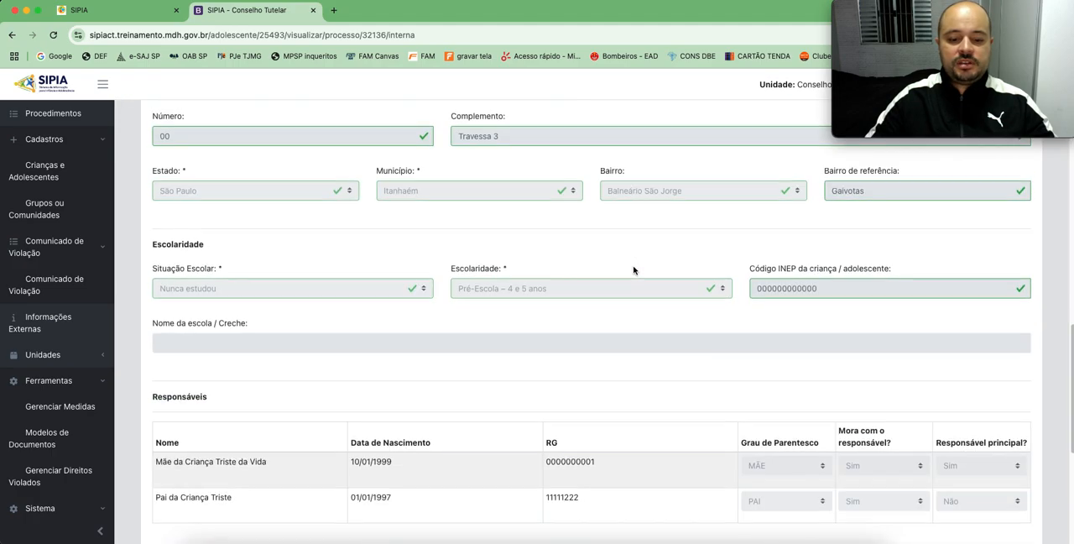
{"action": "scroll", "coordinate": [633, 271], "scroll_direction": "down", "scroll_amount": 5}
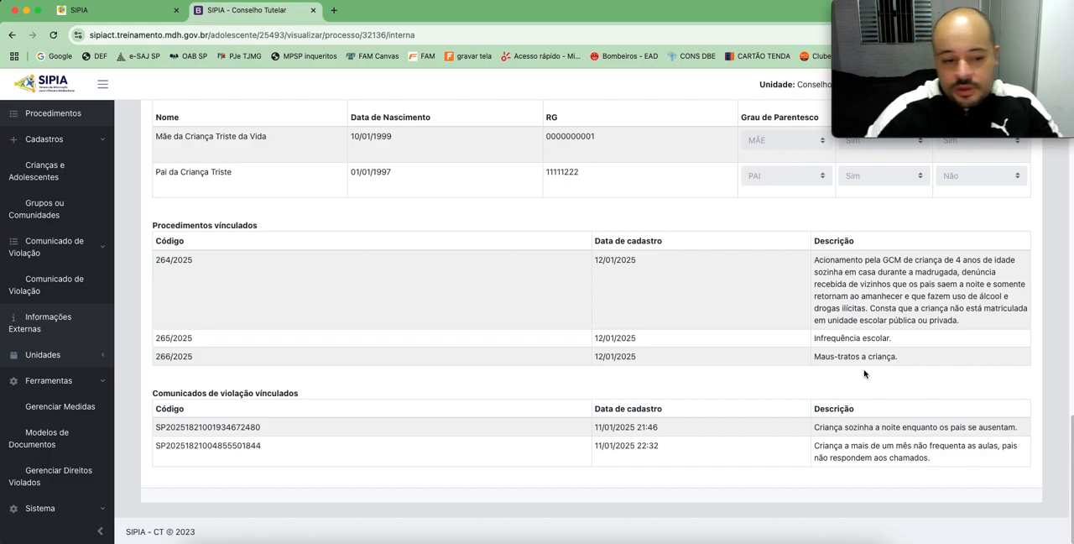
Step: Read the descriptions of the violation reports and procedures linked to the child, and return to the record's beginning
{"action": "left_click_drag", "start_coordinate": [218, 392], "coordinate": [350, 394]}
{"action": "left_click", "coordinate": [350, 395]}
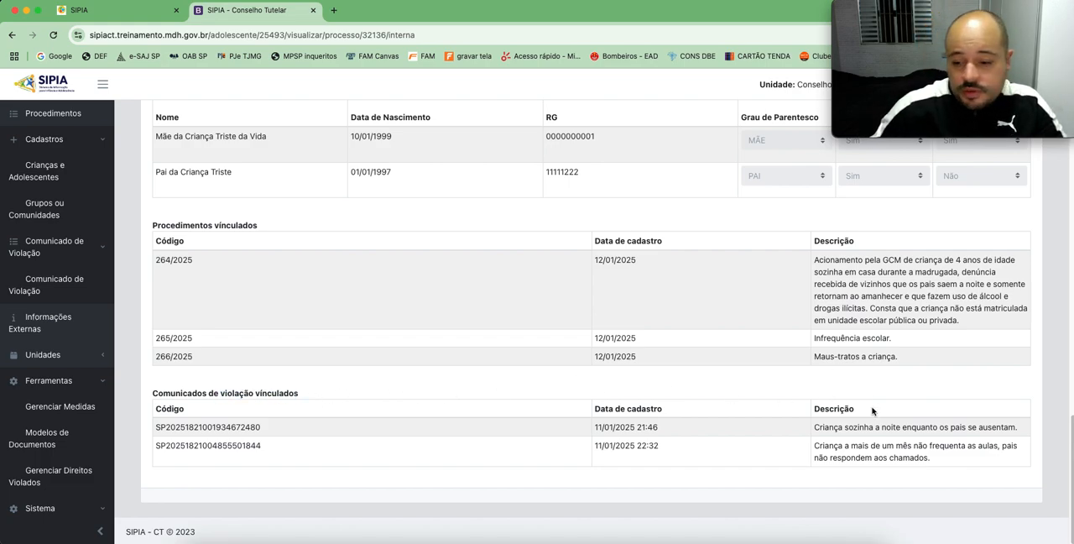
{"action": "left_click_drag", "start_coordinate": [824, 427], "coordinate": [990, 428]}
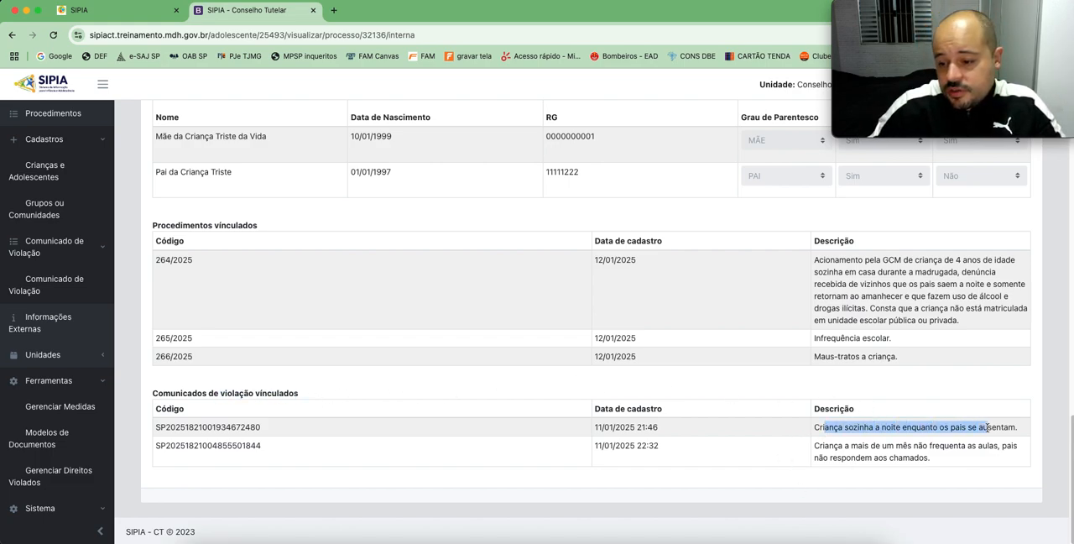
{"action": "left_click", "coordinate": [975, 453]}
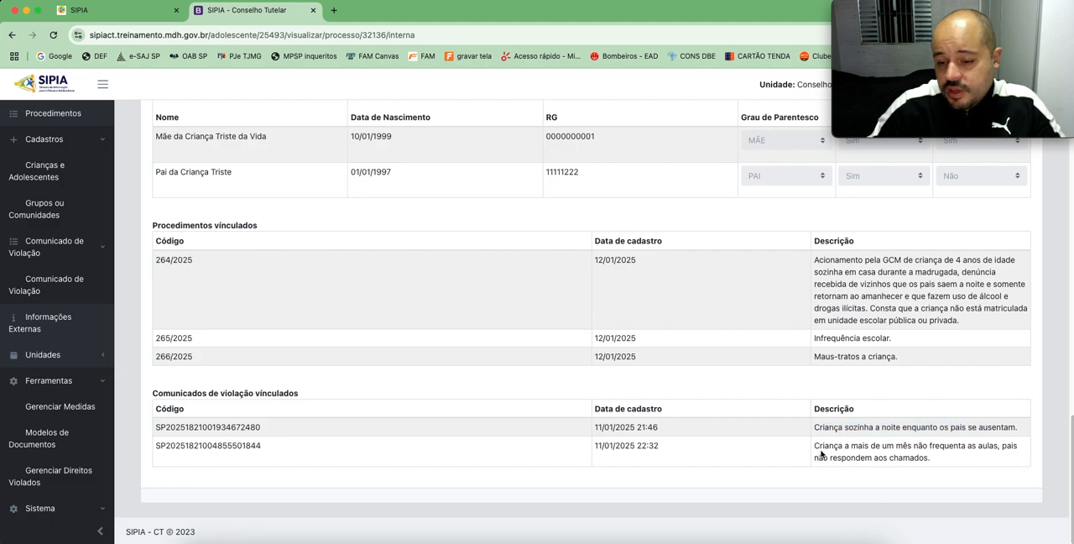
{"action": "left_click_drag", "start_coordinate": [818, 446], "coordinate": [939, 467]}
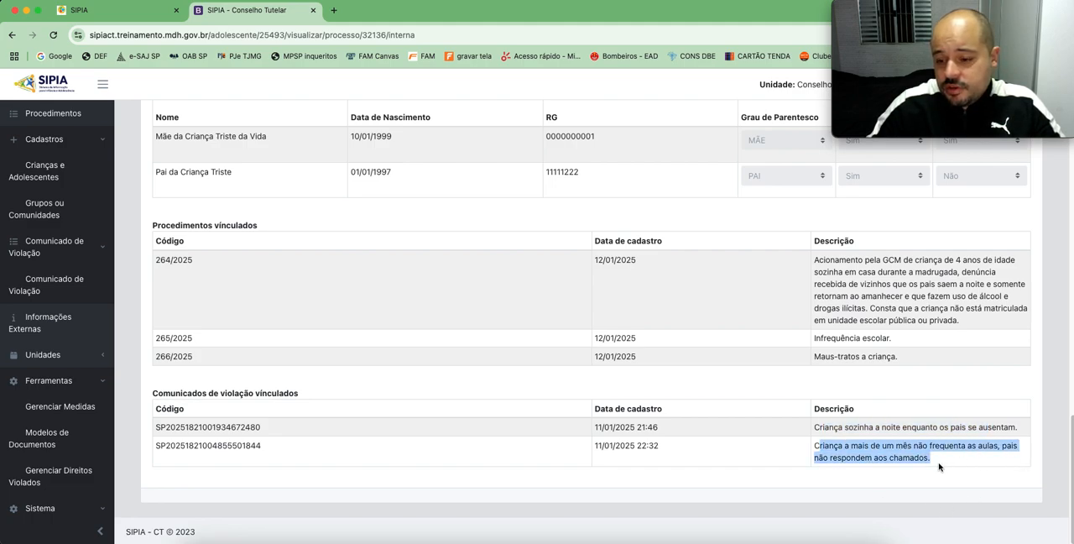
{"action": "left_click", "coordinate": [961, 471]}
{"action": "left_click_drag", "start_coordinate": [815, 360], "coordinate": [914, 360]}
{"action": "left_click", "coordinate": [914, 362]}
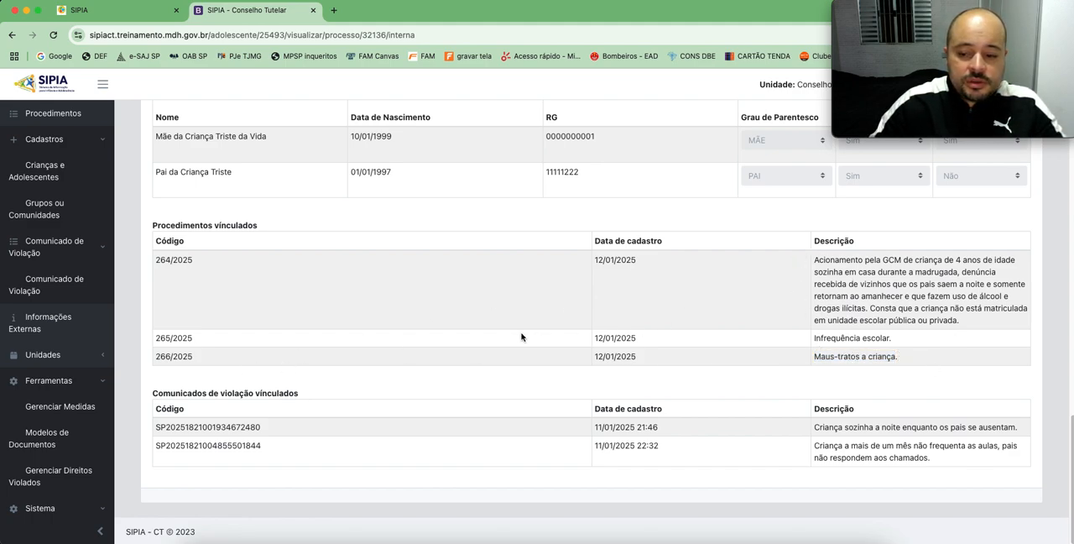
{"action": "scroll", "coordinate": [524, 339], "scroll_direction": "up", "scroll_amount": 4}
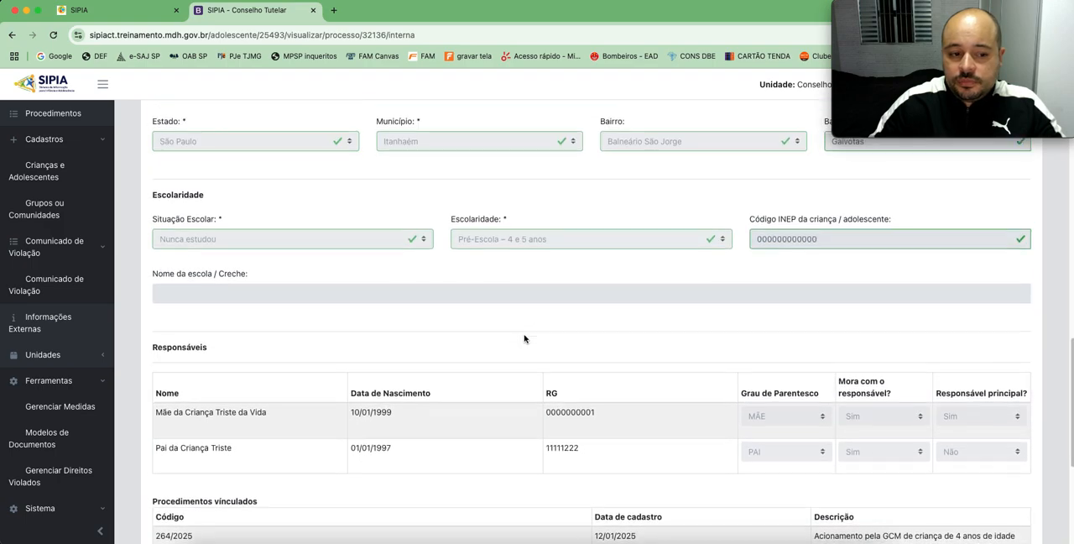
{"action": "scroll", "coordinate": [524, 339], "scroll_direction": "up", "scroll_amount": 10}
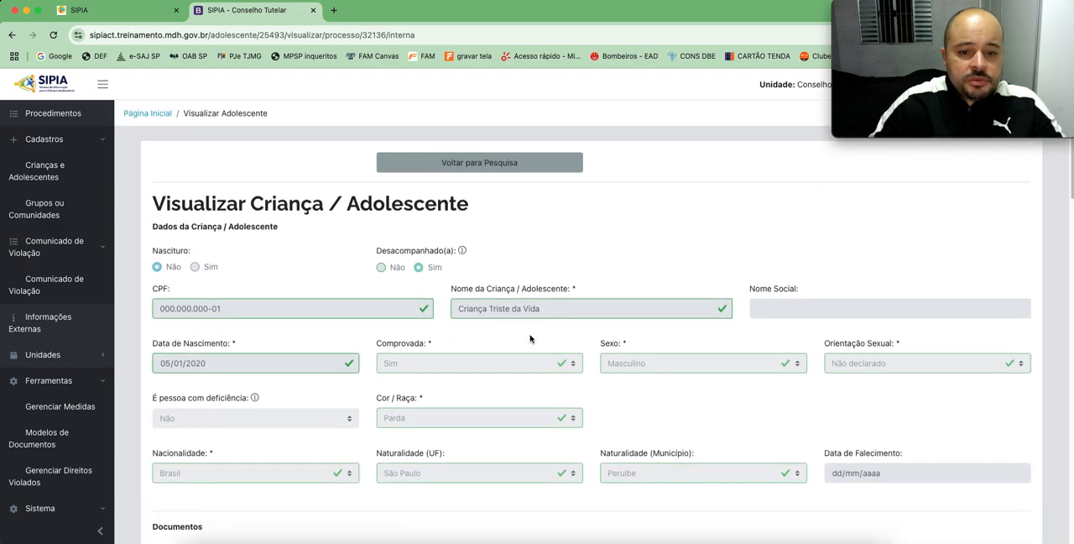
Step: List all procedures again without filters and open the closed procedure 265/2025 for viewing
{"action": "left_click", "coordinate": [66, 107]}
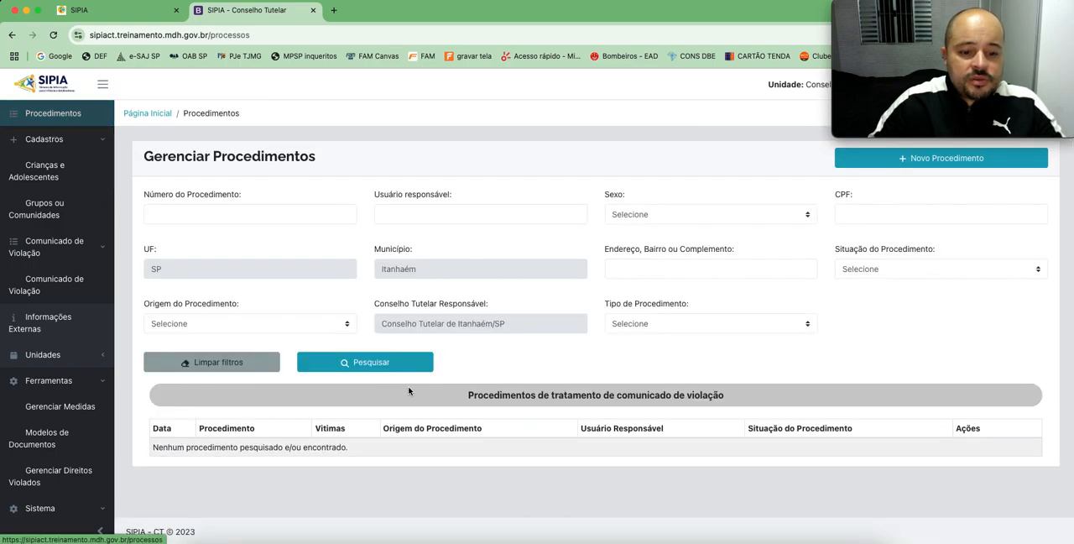
{"action": "left_click", "coordinate": [363, 371]}
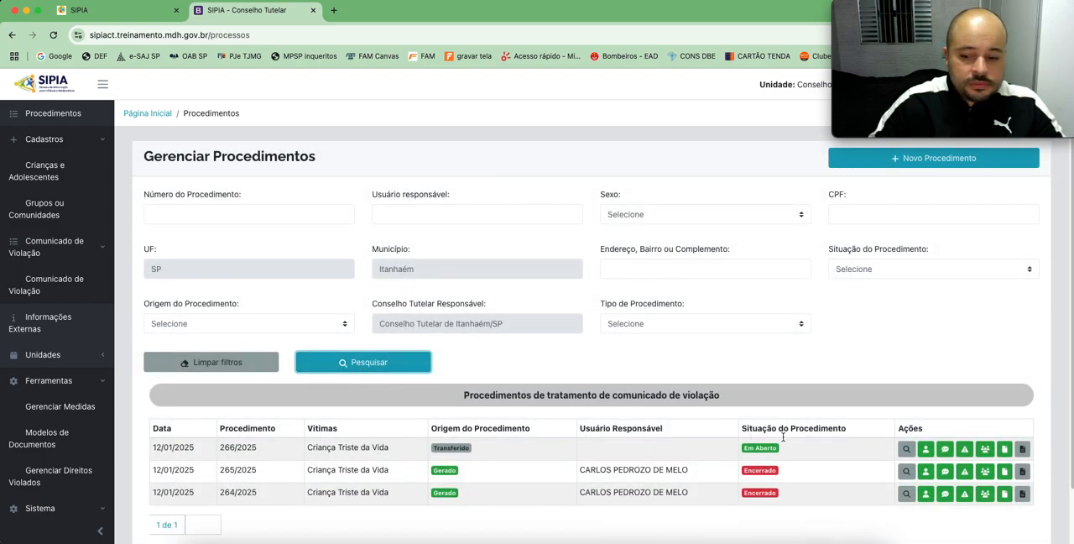
{"action": "left_click", "coordinate": [906, 471]}
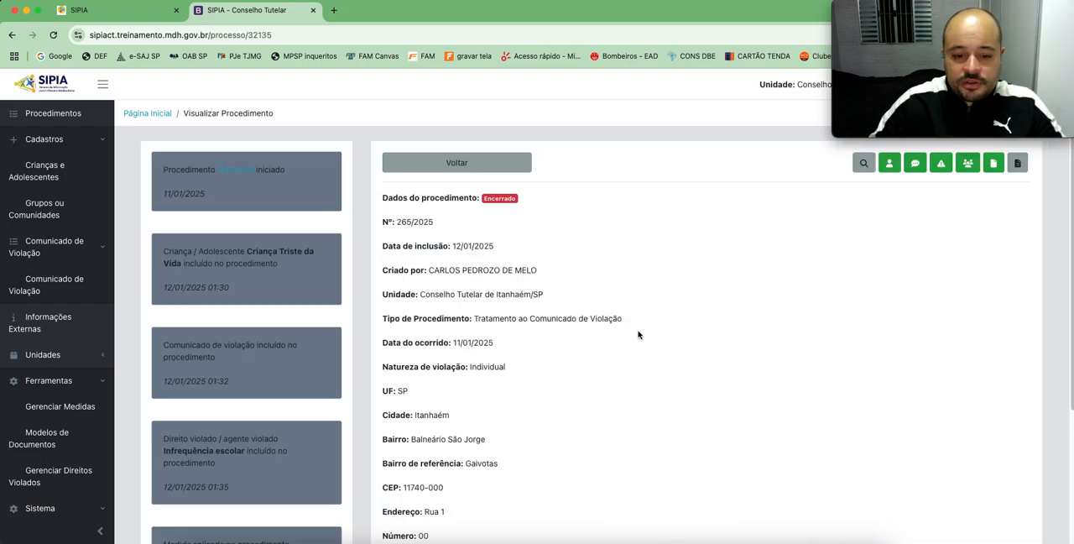
Step: Examine the closed procedure's data and its history entries through to the applied measure
{"action": "scroll", "coordinate": [637, 335], "scroll_direction": "down", "scroll_amount": 2}
{"action": "scroll", "coordinate": [638, 335], "scroll_direction": "down", "scroll_amount": 2}
{"action": "scroll", "coordinate": [638, 335], "scroll_direction": "up", "scroll_amount": 4}
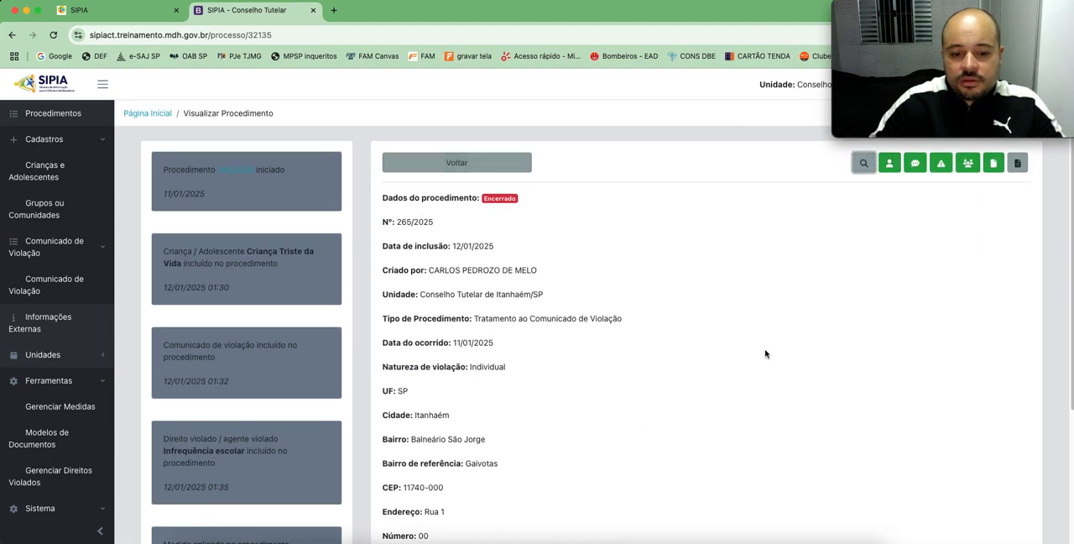
{"action": "scroll", "coordinate": [765, 354], "scroll_direction": "down", "scroll_amount": 3}
{"action": "scroll", "coordinate": [765, 353], "scroll_direction": "up", "scroll_amount": 3}
{"action": "scroll", "coordinate": [765, 353], "scroll_direction": "down", "scroll_amount": 3}
{"action": "scroll", "coordinate": [767, 352], "scroll_direction": "up", "scroll_amount": 3}
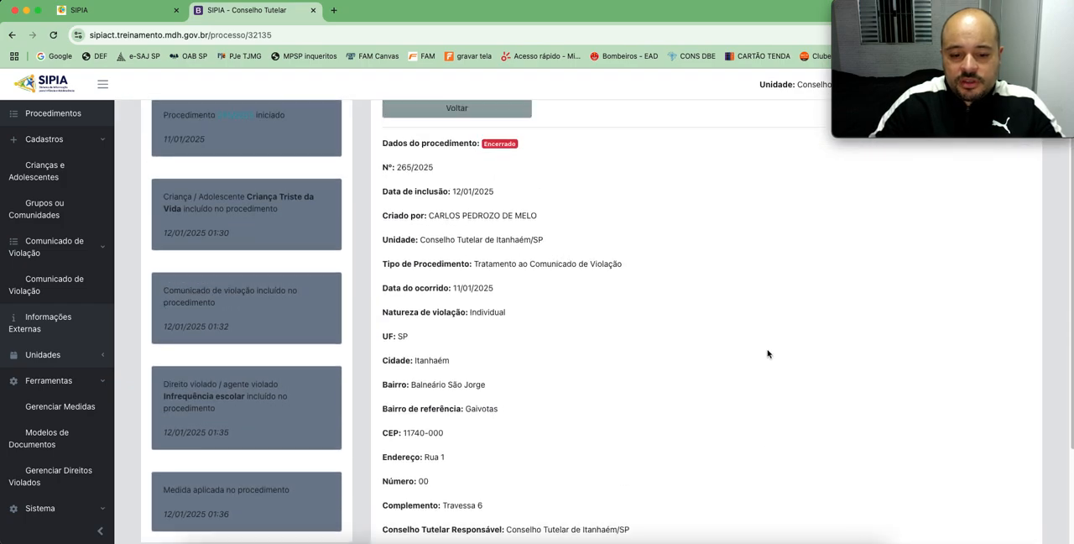
{"action": "scroll", "coordinate": [776, 349], "scroll_direction": "down", "scroll_amount": 2}
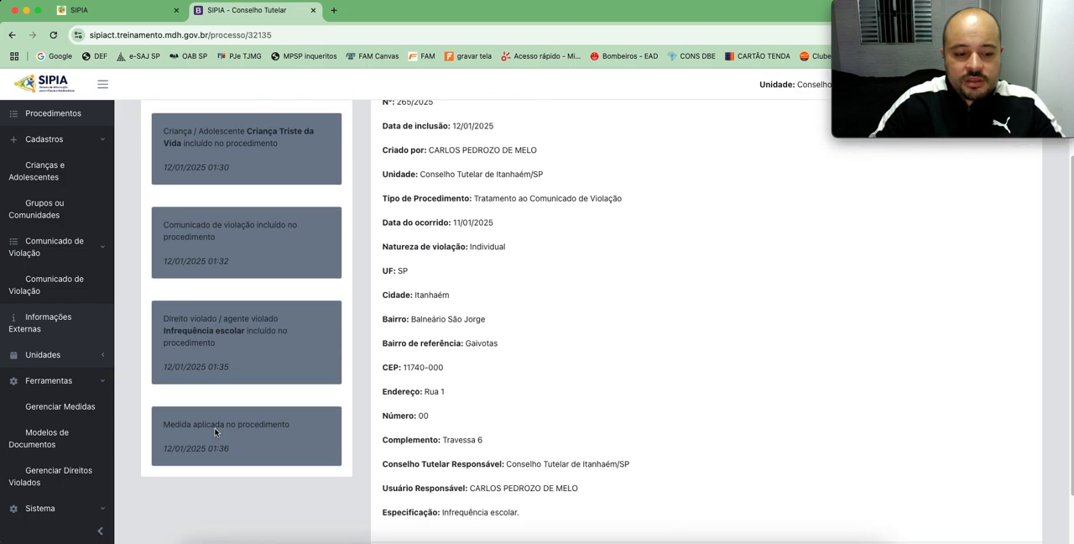
{"action": "left_click_drag", "start_coordinate": [176, 426], "coordinate": [280, 429]}
{"action": "left_click", "coordinate": [287, 428]}
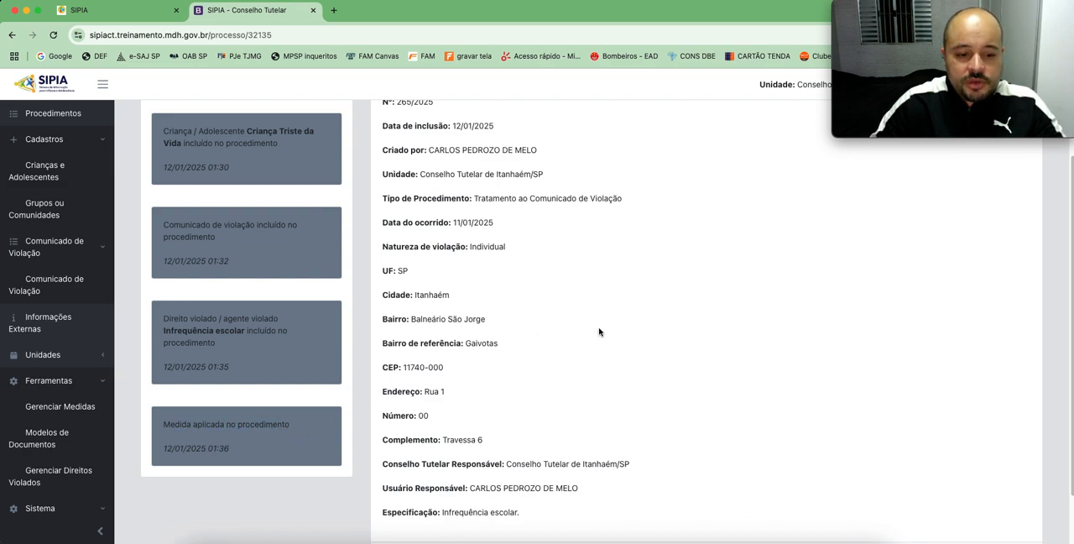
Step: Check the violated-right entry in the closed procedure's history and the ending fields of its data
{"action": "scroll", "coordinate": [283, 400], "scroll_direction": "up", "scroll_amount": 2}
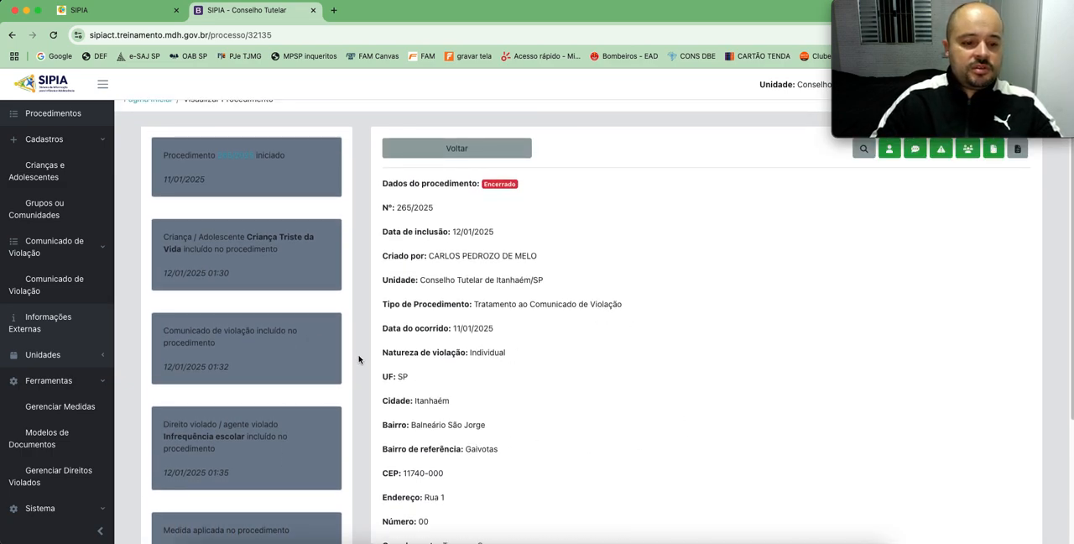
{"action": "scroll", "coordinate": [359, 360], "scroll_direction": "down", "scroll_amount": 2}
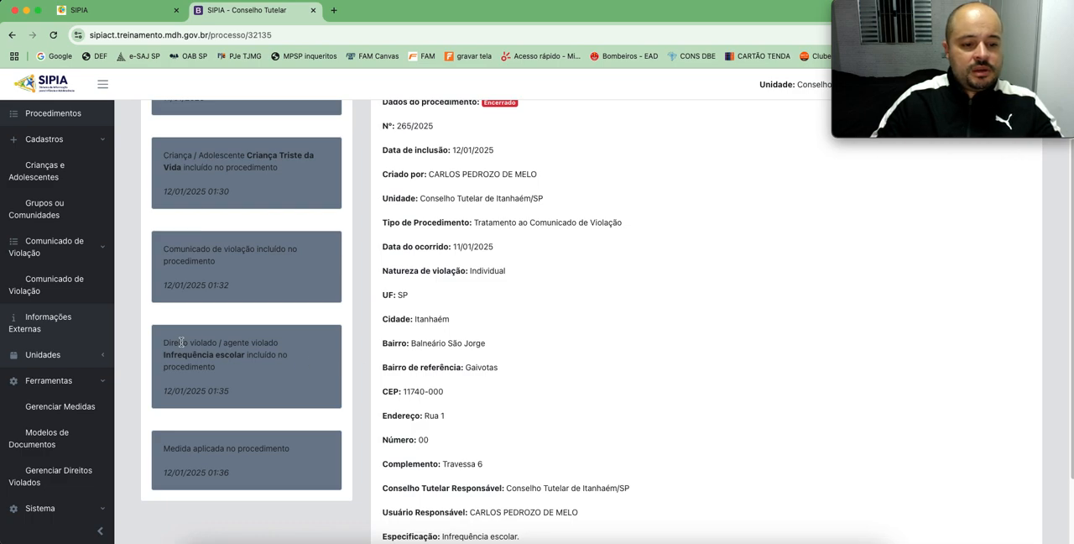
{"action": "scroll", "coordinate": [537, 359], "scroll_direction": "down", "scroll_amount": 2}
{"action": "scroll", "coordinate": [542, 359], "scroll_direction": "up", "scroll_amount": 5}
{"action": "scroll", "coordinate": [537, 402], "scroll_direction": "down", "scroll_amount": 5}
{"action": "left_click_drag", "start_coordinate": [522, 447], "coordinate": [356, 451]}
{"action": "left_click", "coordinate": [548, 360]}
{"action": "scroll", "coordinate": [558, 361], "scroll_direction": "up", "scroll_amount": 5}
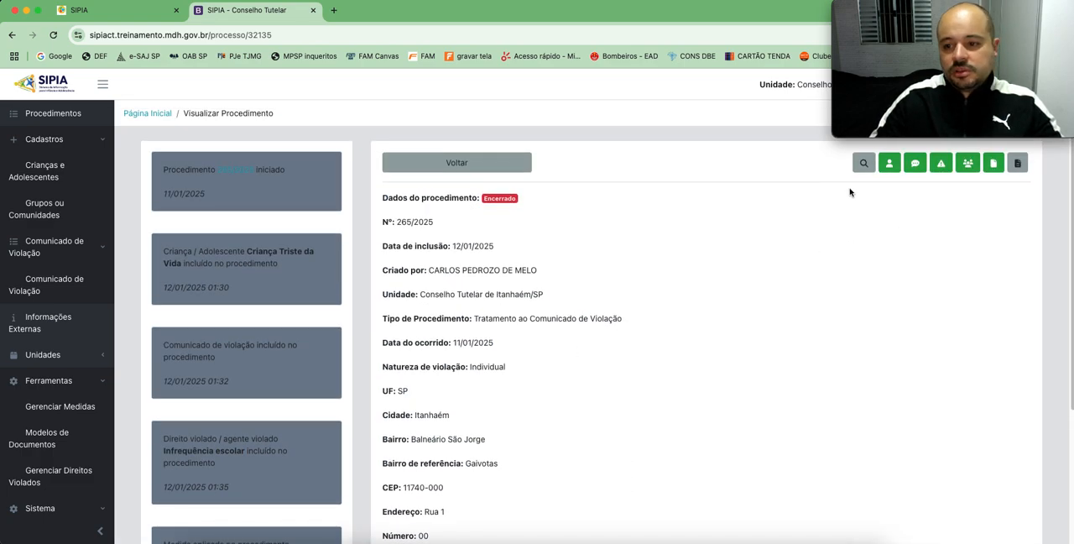
Step: Leave the closed procedure and list all violation reports with an unfiltered search
{"action": "left_click", "coordinate": [438, 164]}
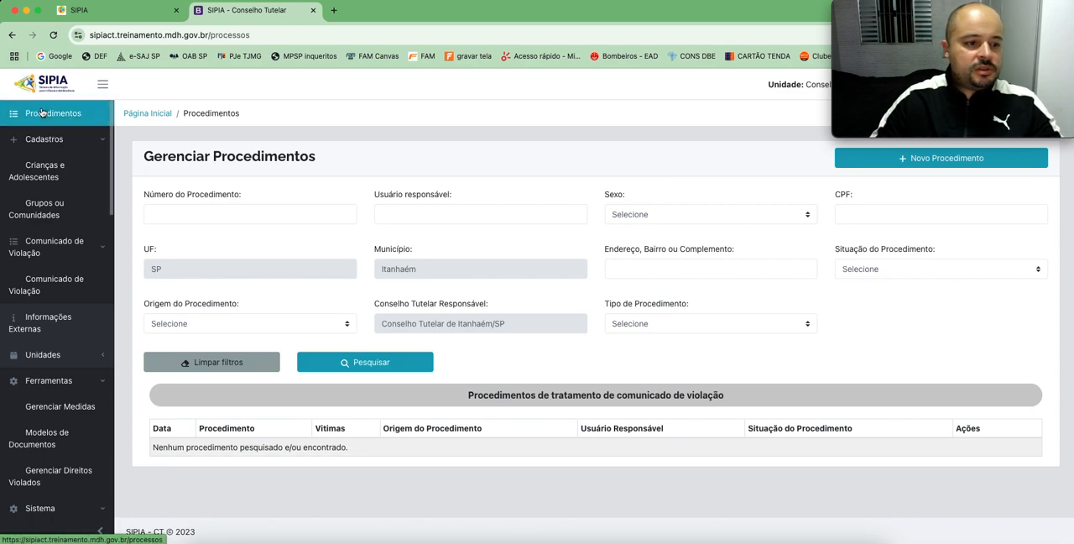
{"action": "left_click", "coordinate": [57, 283]}
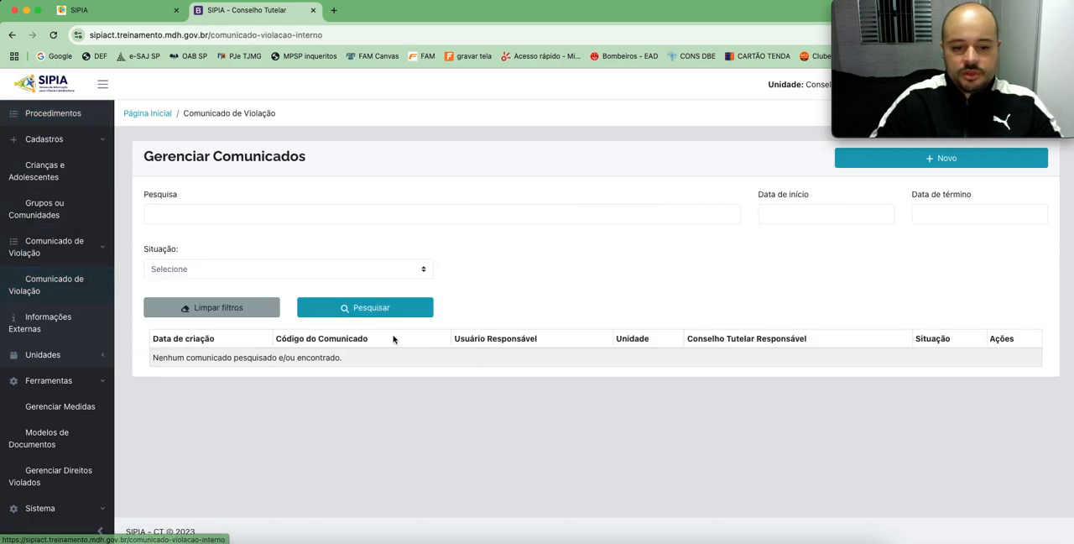
{"action": "left_click", "coordinate": [361, 310]}
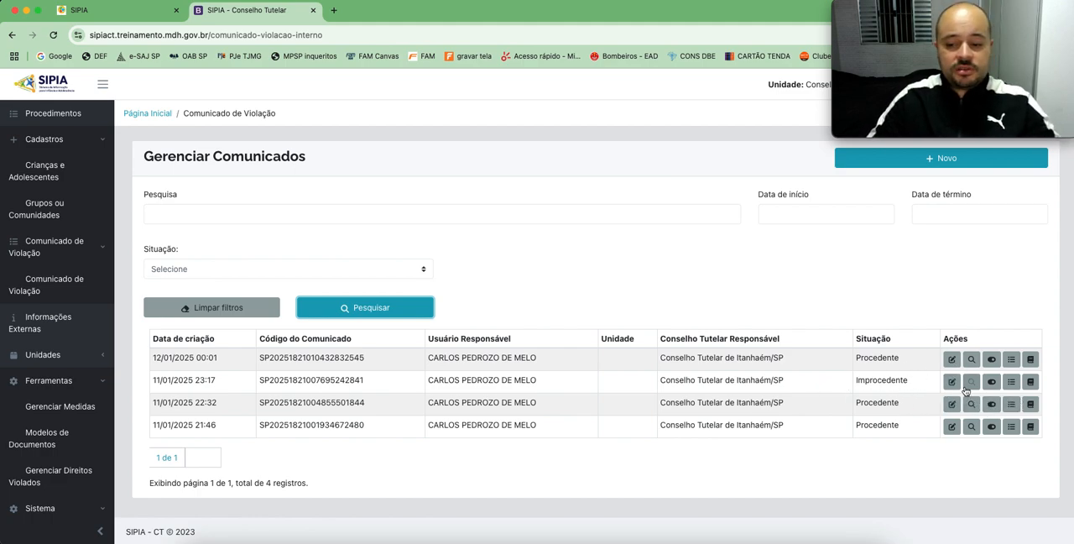
Step: Return to procedure management, run an unfiltered search and review the origin and status of the listed procedures
{"action": "left_click", "coordinate": [53, 114]}
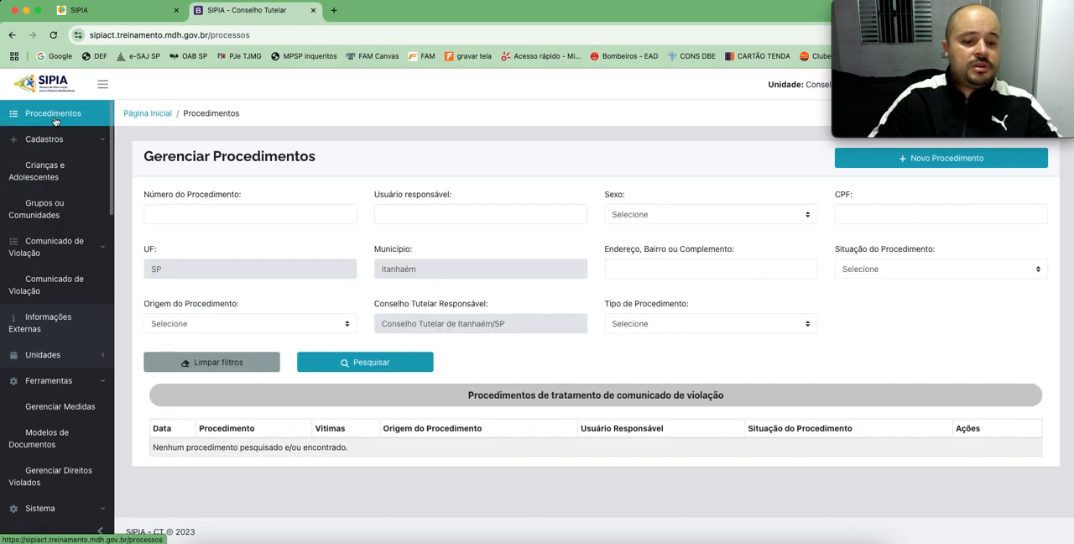
{"action": "left_click", "coordinate": [372, 362]}
{"action": "scroll", "coordinate": [638, 369], "scroll_direction": "down", "scroll_amount": 1}
{"action": "scroll", "coordinate": [662, 289], "scroll_direction": "up", "scroll_amount": 1}
{"action": "mouse_move", "coordinate": [932, 92]}
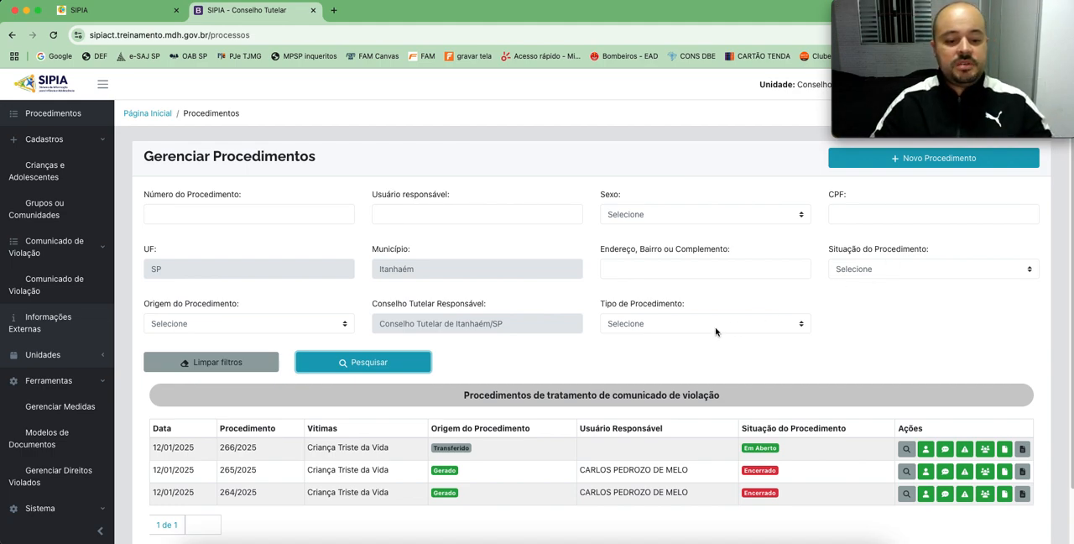
{"action": "left_click", "coordinate": [53, 113]}
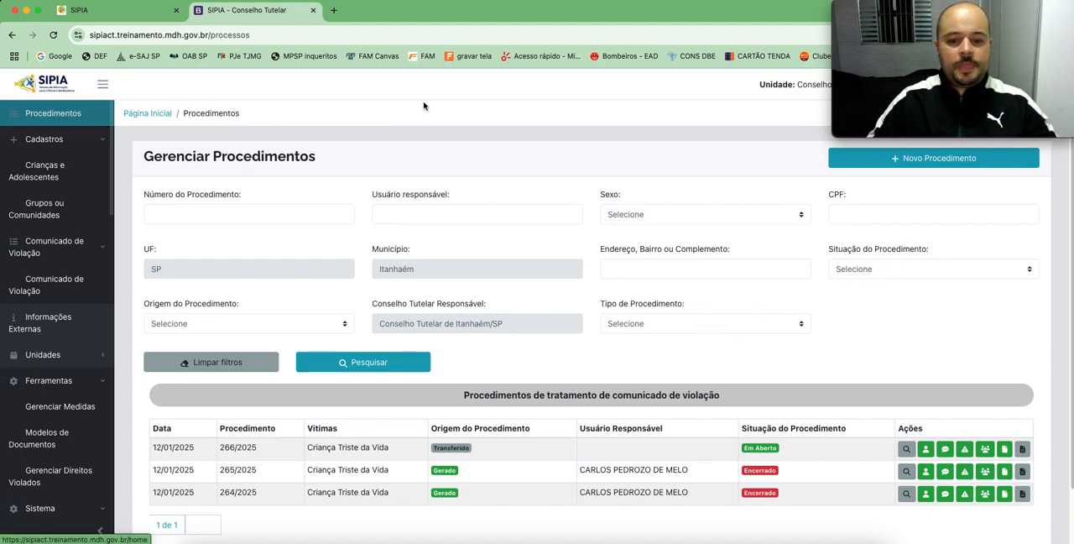
Step: Open the document templates list and look through the available templates and their status
{"action": "scroll", "coordinate": [50, 252], "scroll_direction": "down", "scroll_amount": 3}
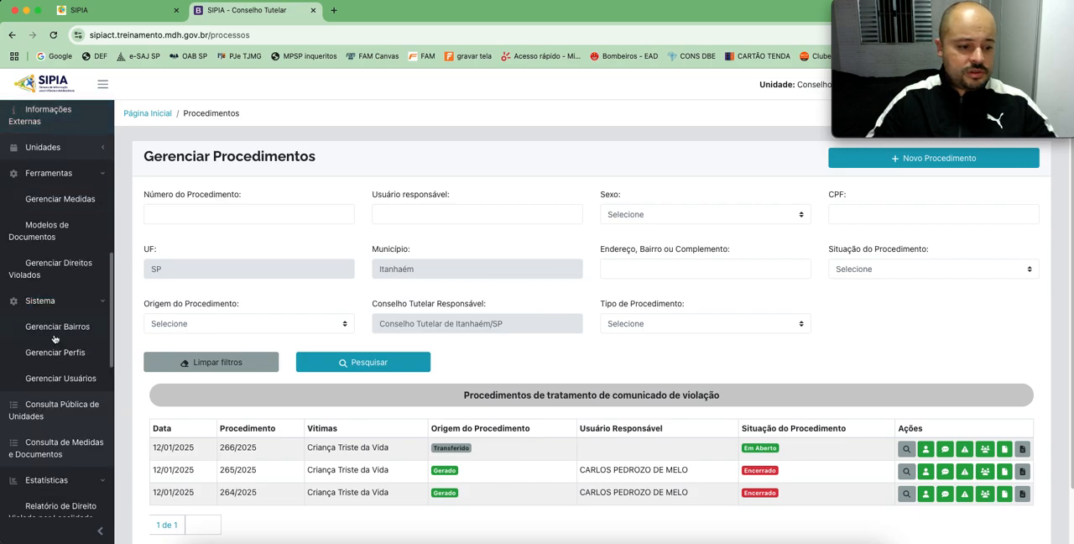
{"action": "left_click", "coordinate": [52, 229]}
{"action": "scroll", "coordinate": [432, 394], "scroll_direction": "down", "scroll_amount": 3}
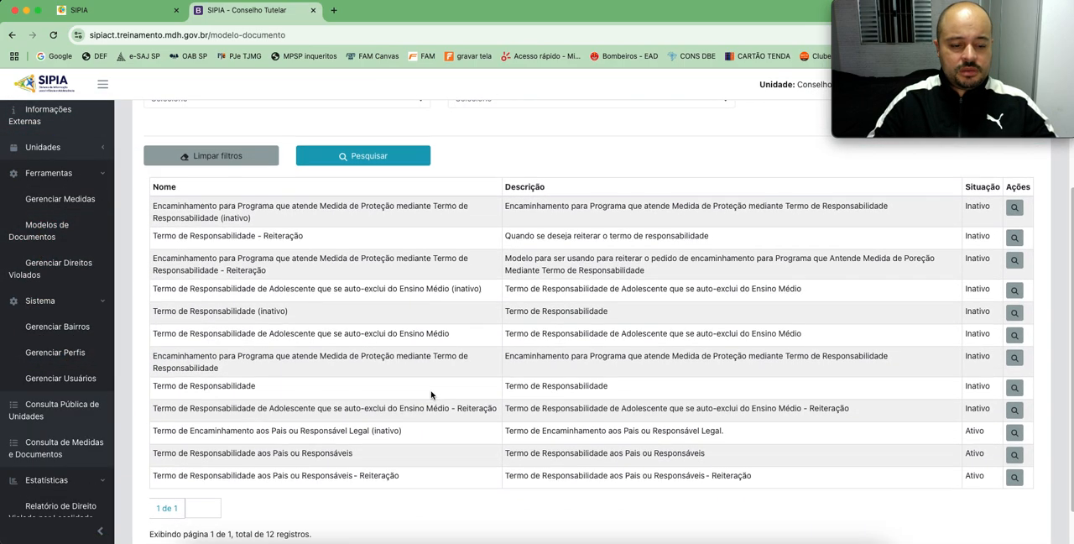
Step: Switch to the SIPIA folder in Finder and open ADVERTENCIA SIPIA.pdf
{"action": "left_click", "coordinate": [843, 541]}
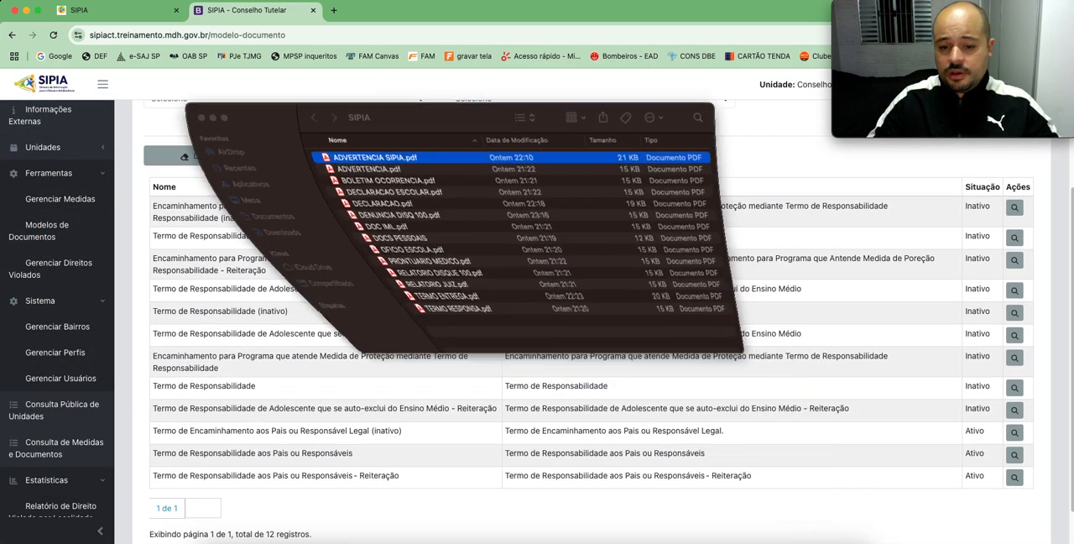
{"action": "left_click_drag", "start_coordinate": [439, 109], "coordinate": [411, 96]}
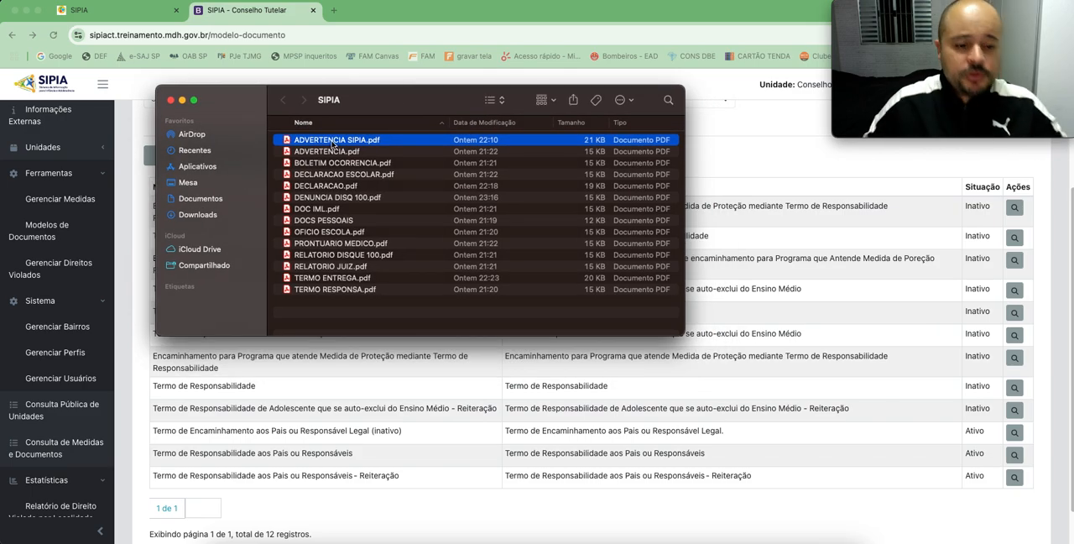
{"action": "double_click", "coordinate": [333, 141]}
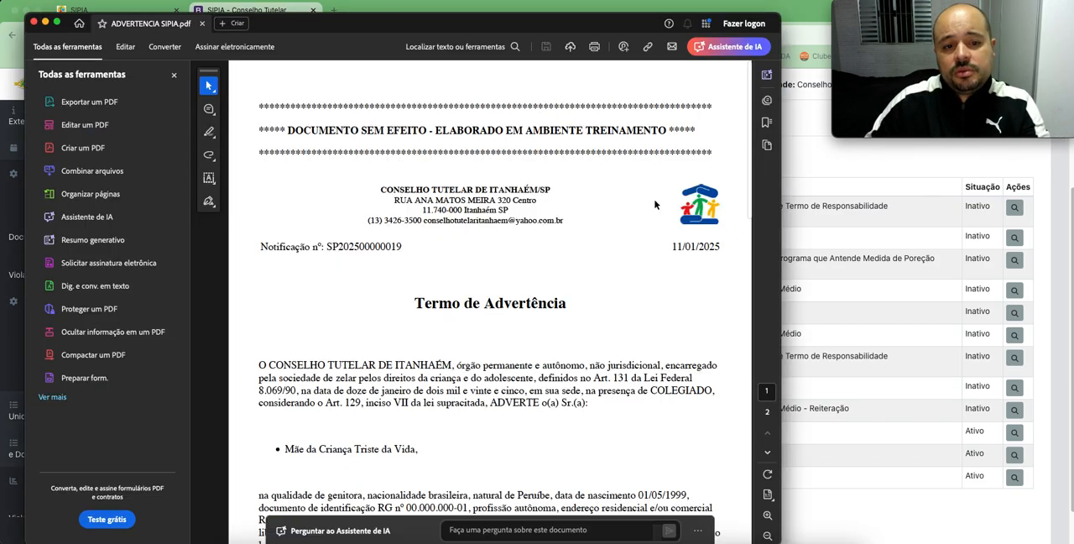
Step: Examine the training-environment notice and the notification number in the warning term's header
{"action": "left_click_drag", "start_coordinate": [340, 135], "coordinate": [596, 127]}
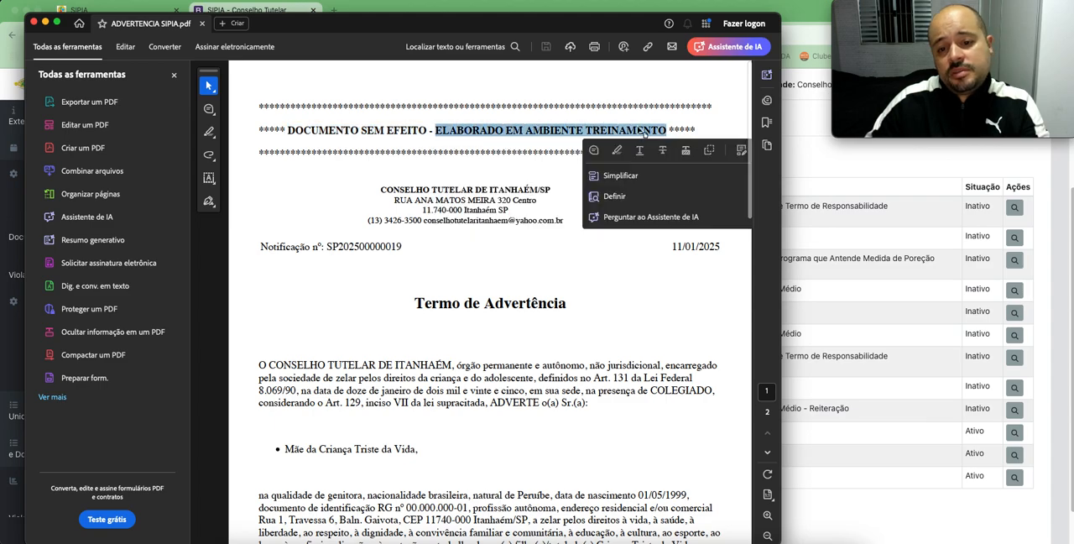
{"action": "left_click", "coordinate": [499, 257]}
{"action": "left_click_drag", "start_coordinate": [320, 245], "coordinate": [442, 245]}
{"action": "left_click", "coordinate": [395, 235]}
Step: Read the warning term's body, from the person being warned to the procedure reference and closing
{"action": "scroll", "coordinate": [388, 256], "scroll_direction": "down", "scroll_amount": 2}
{"action": "left_click_drag", "start_coordinate": [284, 347], "coordinate": [418, 347]}
{"action": "left_click", "coordinate": [556, 300]}
{"action": "scroll", "coordinate": [555, 300], "scroll_direction": "down", "scroll_amount": 3}
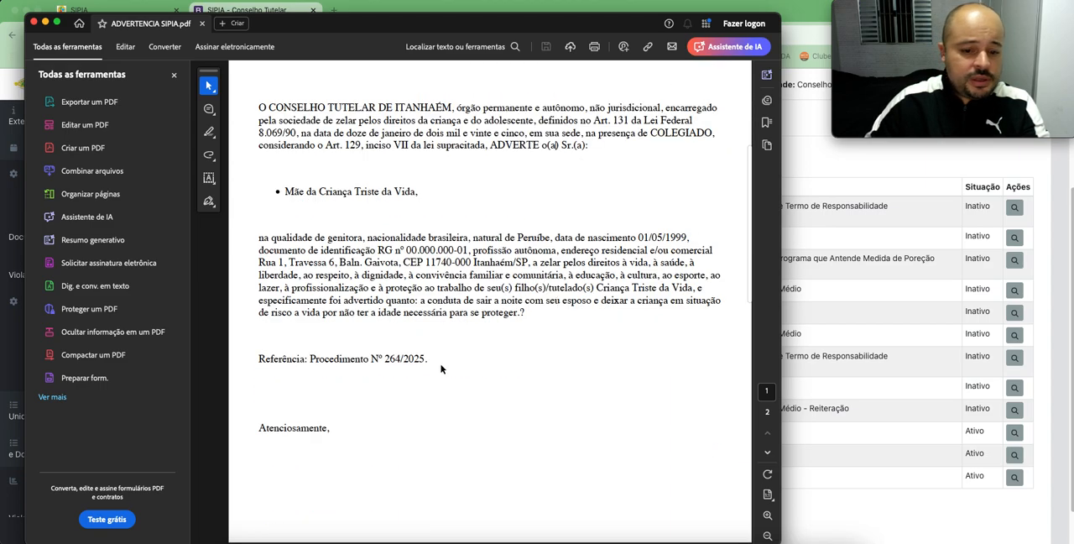
{"action": "left_click_drag", "start_coordinate": [321, 359], "coordinate": [330, 430]}
{"action": "scroll", "coordinate": [449, 356], "scroll_direction": "down", "scroll_amount": 6}
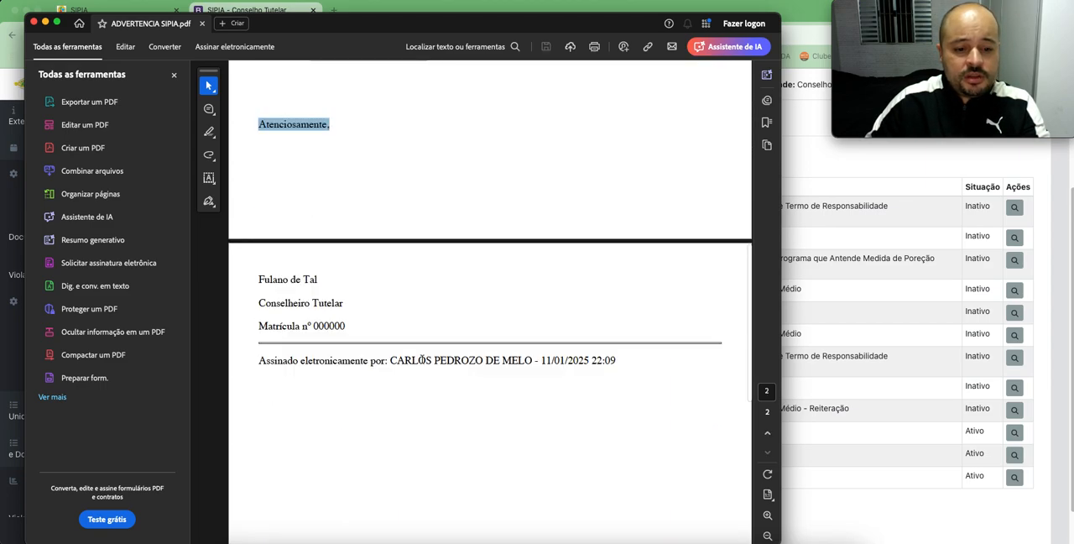
Step: Check the electronic signature line and the counselor's identification block on the warning term's second page
{"action": "mouse_move", "coordinate": [260, 361]}
{"action": "left_mouse_down"}
{"action": "mouse_move", "coordinate": [612, 362]}
{"action": "mouse_move", "coordinate": [299, 361]}
{"action": "left_mouse_up"}
{"action": "left_click", "coordinate": [499, 408]}
{"action": "left_click", "coordinate": [411, 284]}
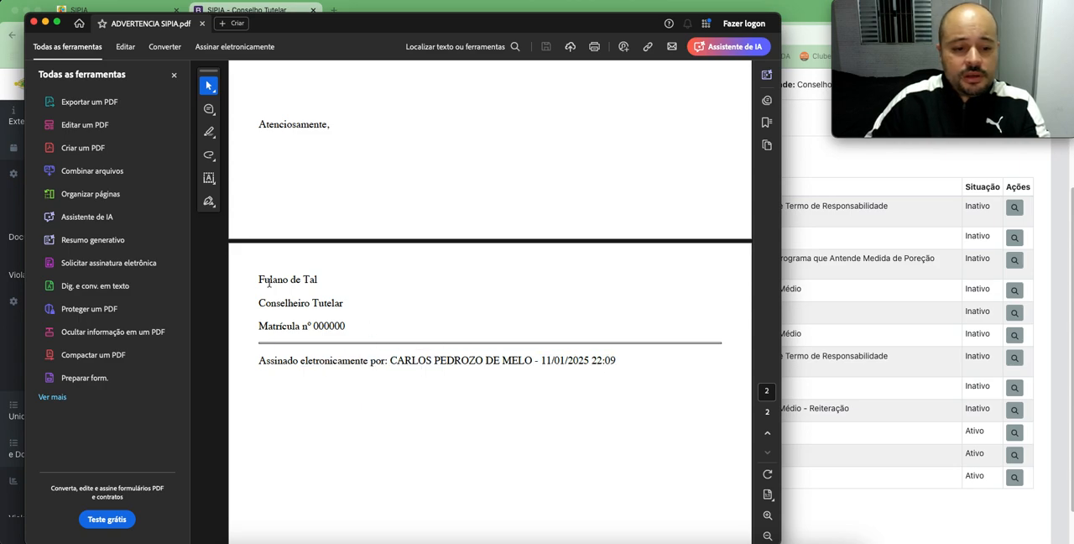
{"action": "mouse_move", "coordinate": [257, 278]}
{"action": "left_mouse_down"}
{"action": "mouse_move", "coordinate": [330, 292]}
{"action": "mouse_move", "coordinate": [349, 327]}
{"action": "left_mouse_up"}
{"action": "left_click", "coordinate": [385, 291]}
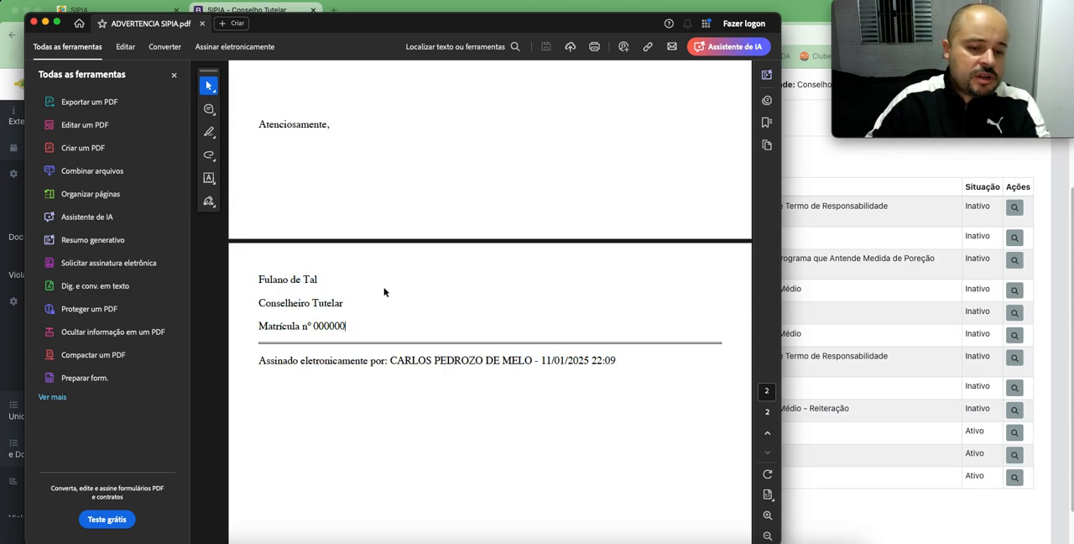
Step: Review the warning term's text and header once more and close the document
{"action": "scroll", "coordinate": [435, 375], "scroll_direction": "up", "scroll_amount": 2}
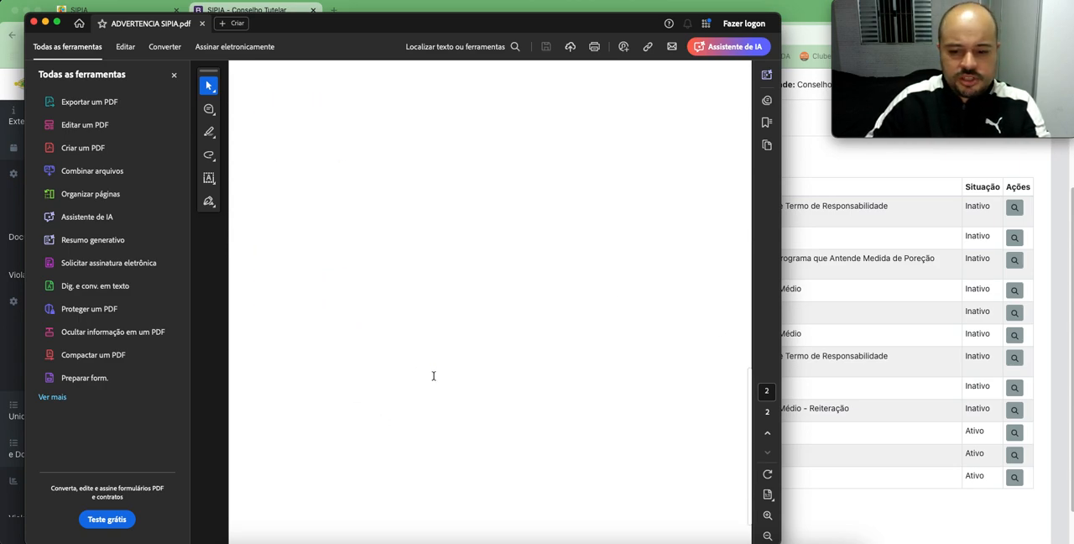
{"action": "scroll", "coordinate": [436, 373], "scroll_direction": "up", "scroll_amount": 10}
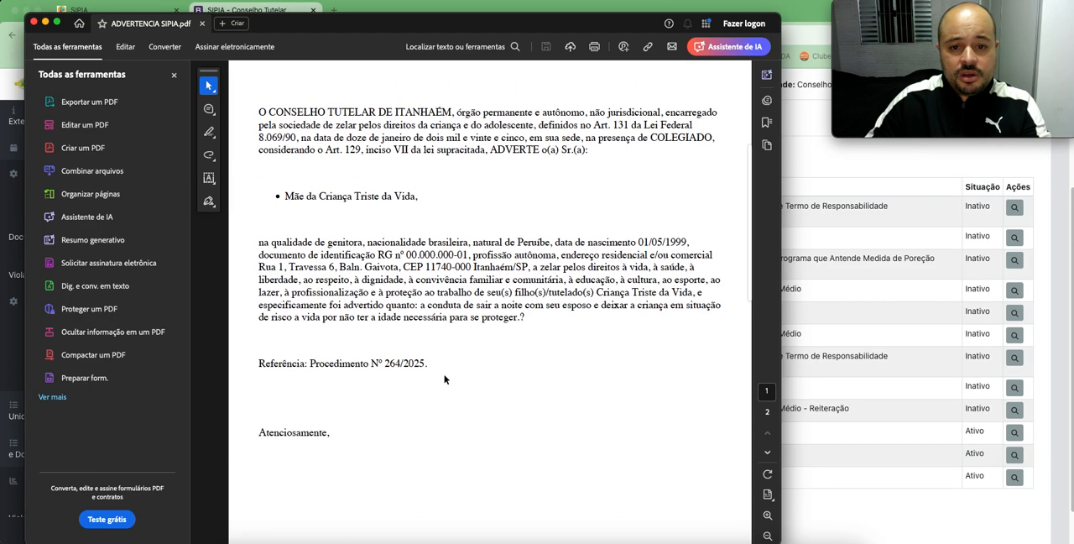
{"action": "left_click_drag", "start_coordinate": [262, 249], "coordinate": [402, 247]}
{"action": "left_click", "coordinate": [470, 242]}
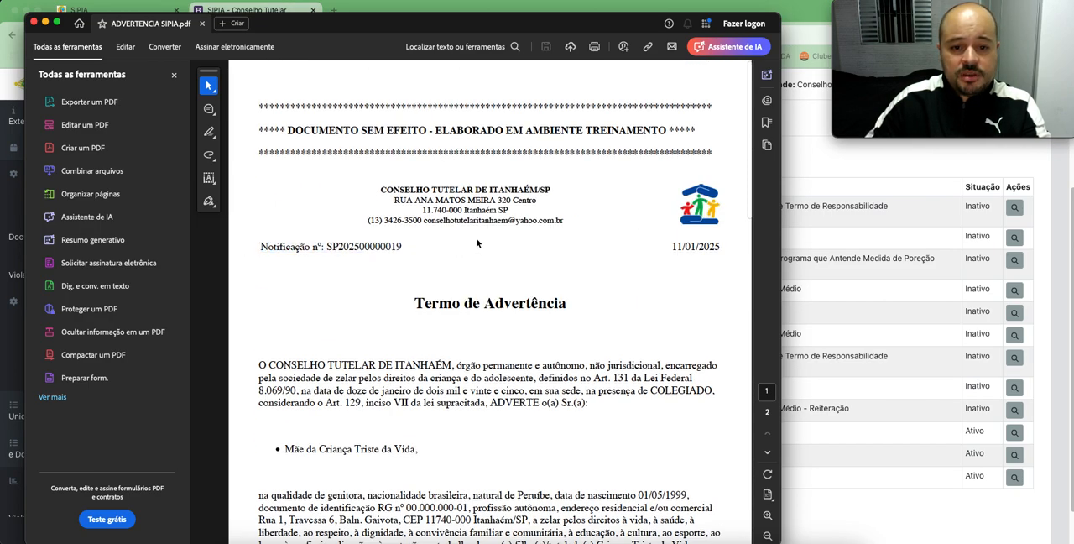
{"action": "scroll", "coordinate": [606, 250], "scroll_direction": "down", "scroll_amount": 1}
{"action": "scroll", "coordinate": [602, 286], "scroll_direction": "up", "scroll_amount": 1}
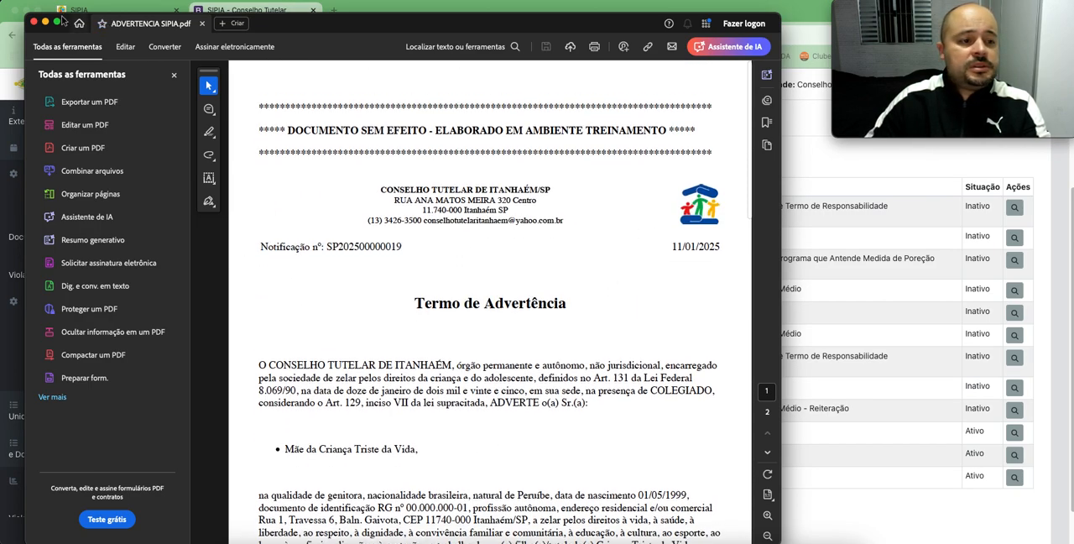
{"action": "left_click", "coordinate": [33, 22]}
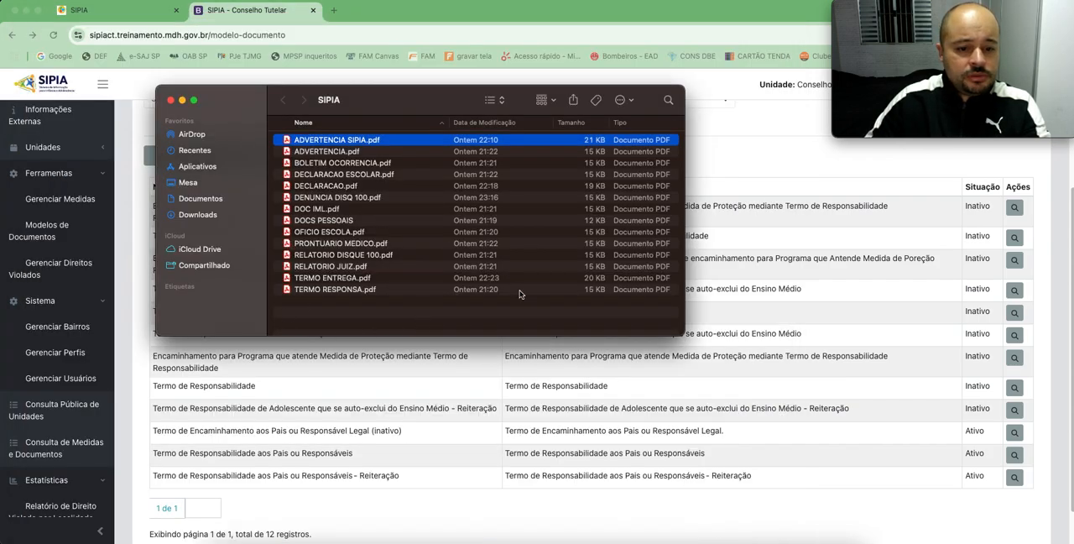
Step: Open TERMO ENTREGA.pdf and read the referral term from its header to the electronic signature
{"action": "double_click", "coordinate": [344, 278]}
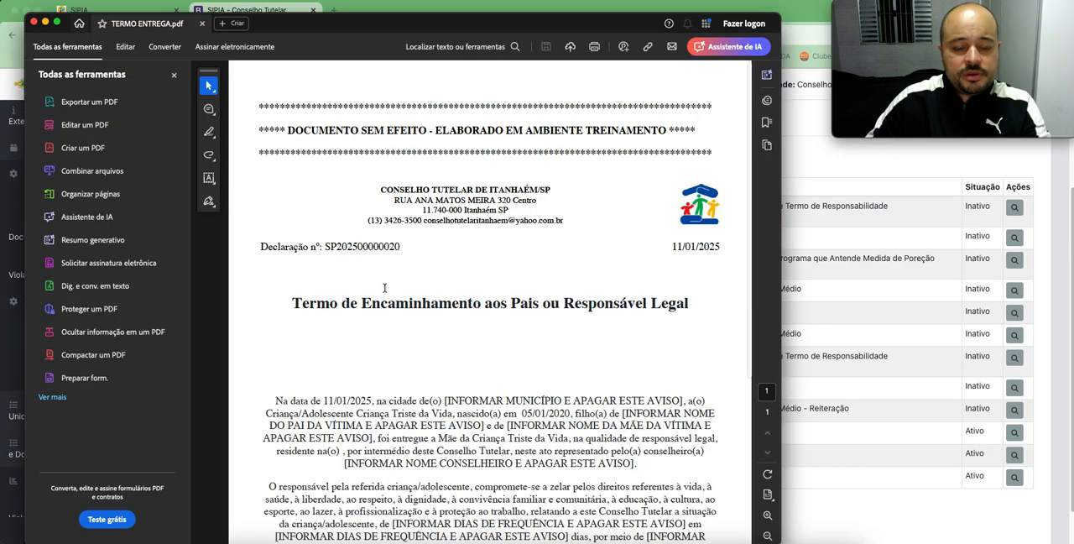
{"action": "scroll", "coordinate": [449, 288], "scroll_direction": "down", "scroll_amount": 1}
{"action": "scroll", "coordinate": [429, 305], "scroll_direction": "up", "scroll_amount": 1}
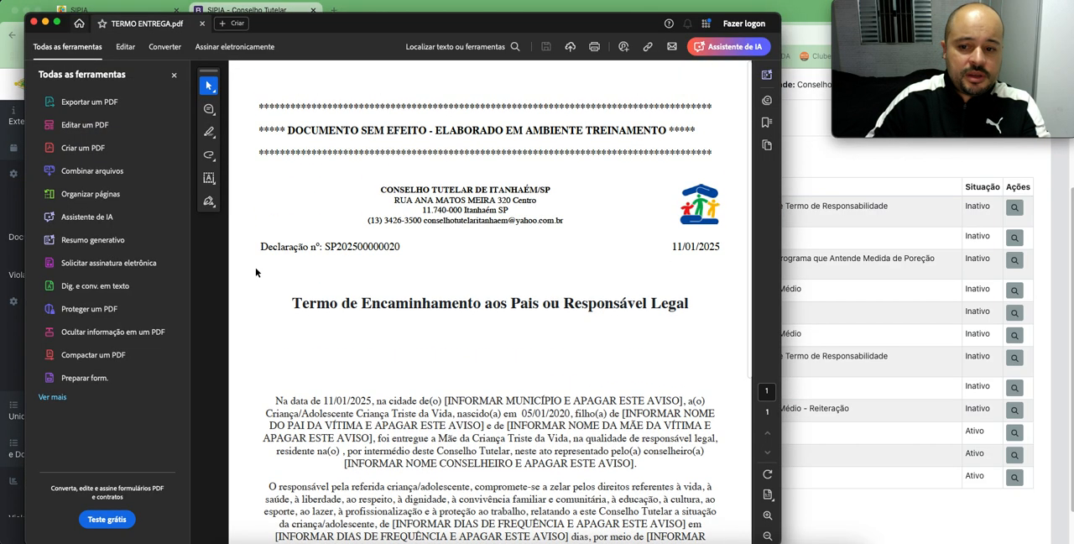
{"action": "scroll", "coordinate": [493, 303], "scroll_direction": "down", "scroll_amount": 2}
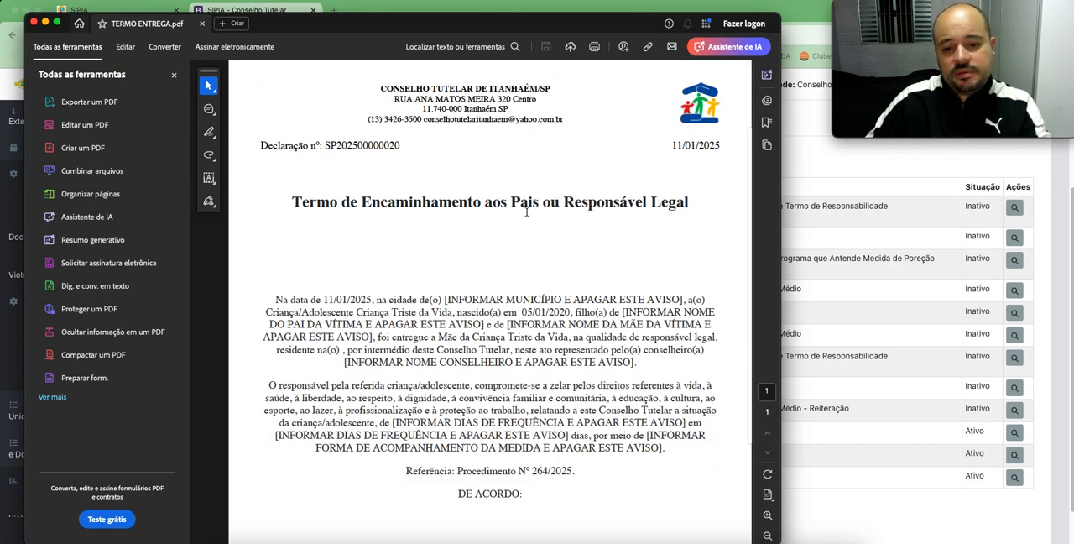
{"action": "scroll", "coordinate": [527, 299], "scroll_direction": "down", "scroll_amount": 3}
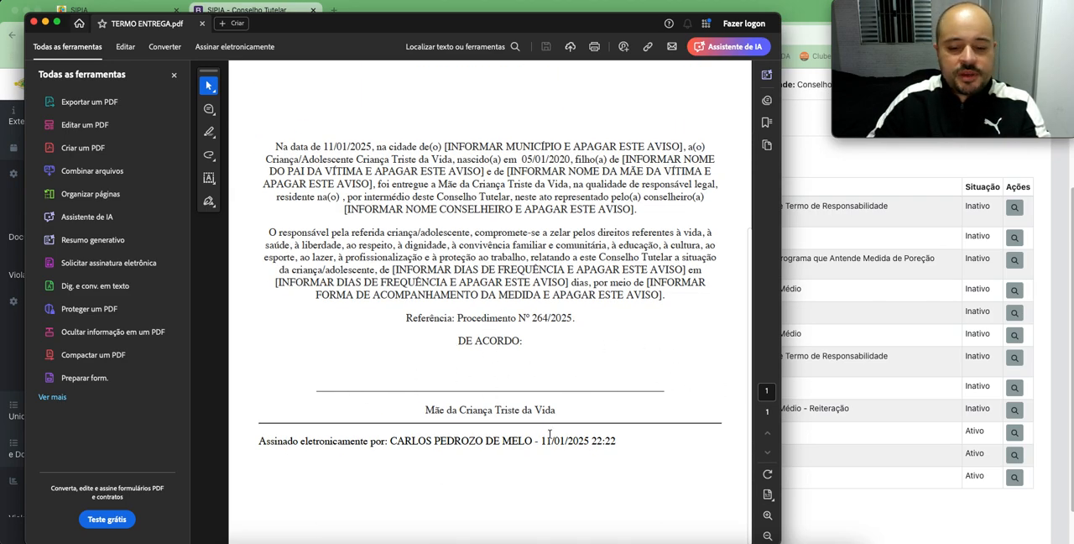
Step: Look over the referral term again and close it together with the SIPIA folder window
{"action": "scroll", "coordinate": [556, 407], "scroll_direction": "up", "scroll_amount": 5}
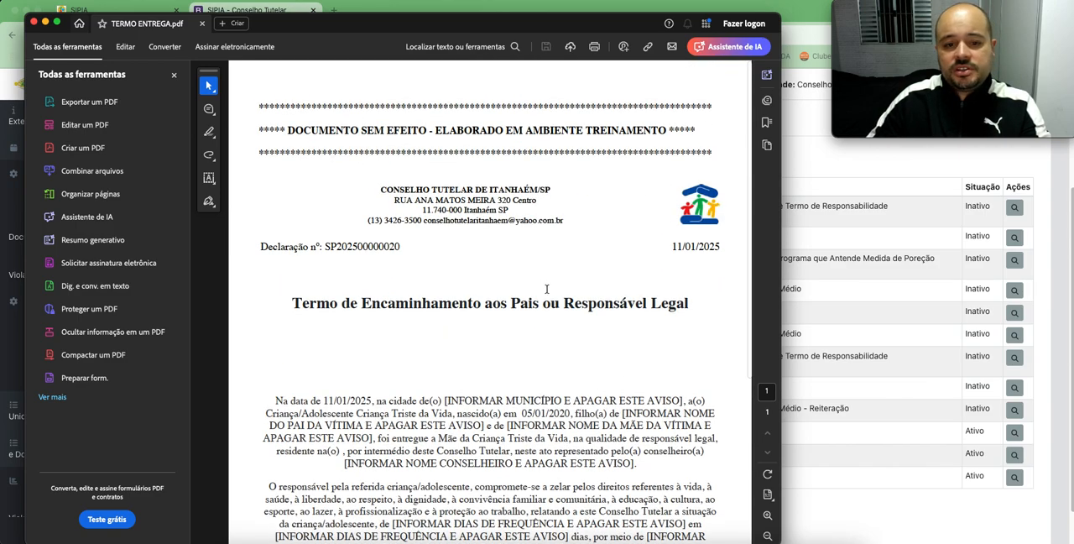
{"action": "scroll", "coordinate": [547, 289], "scroll_direction": "down", "scroll_amount": 5}
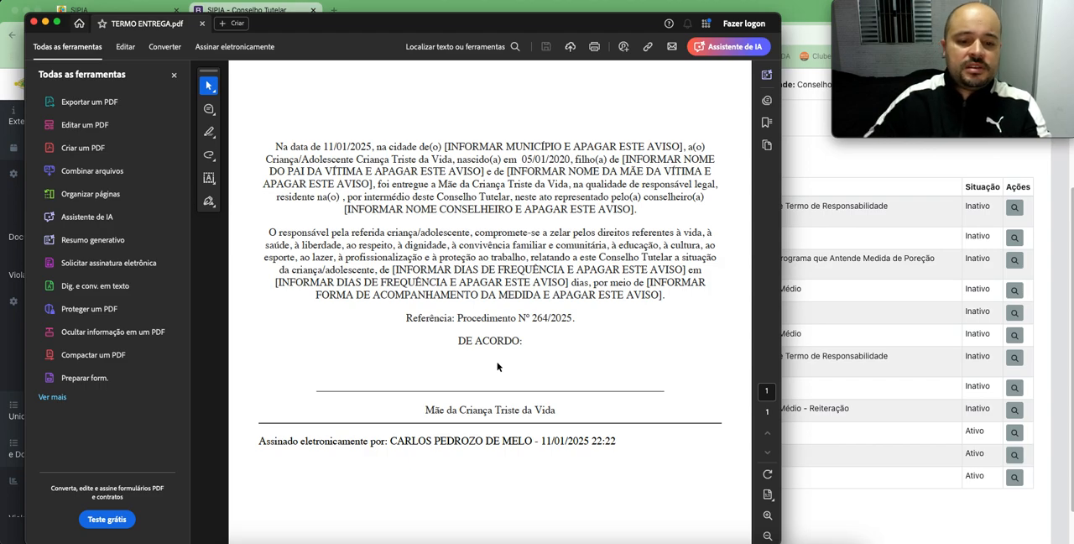
{"action": "scroll", "coordinate": [507, 261], "scroll_direction": "up", "scroll_amount": 5}
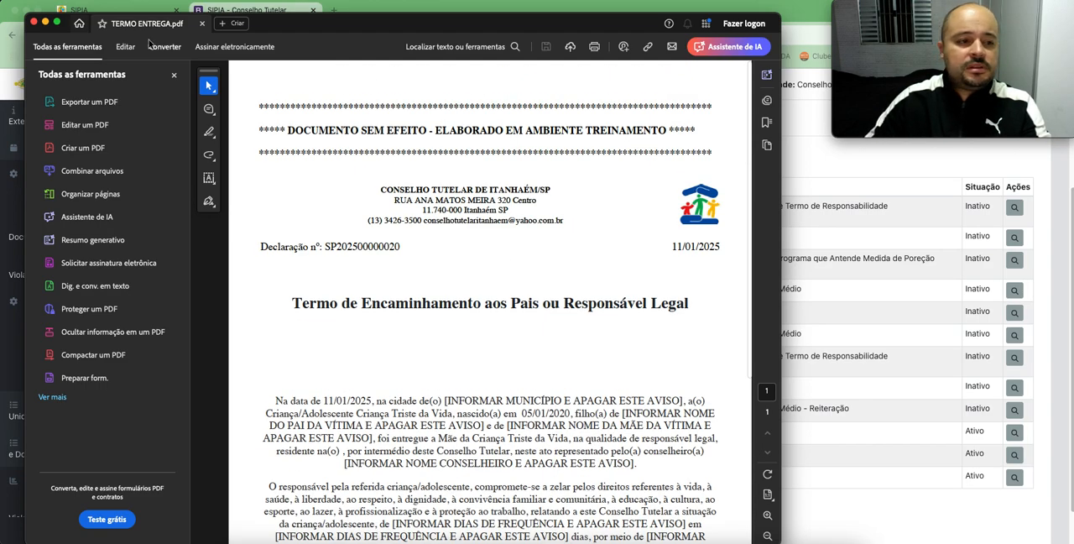
{"action": "left_click", "coordinate": [33, 21]}
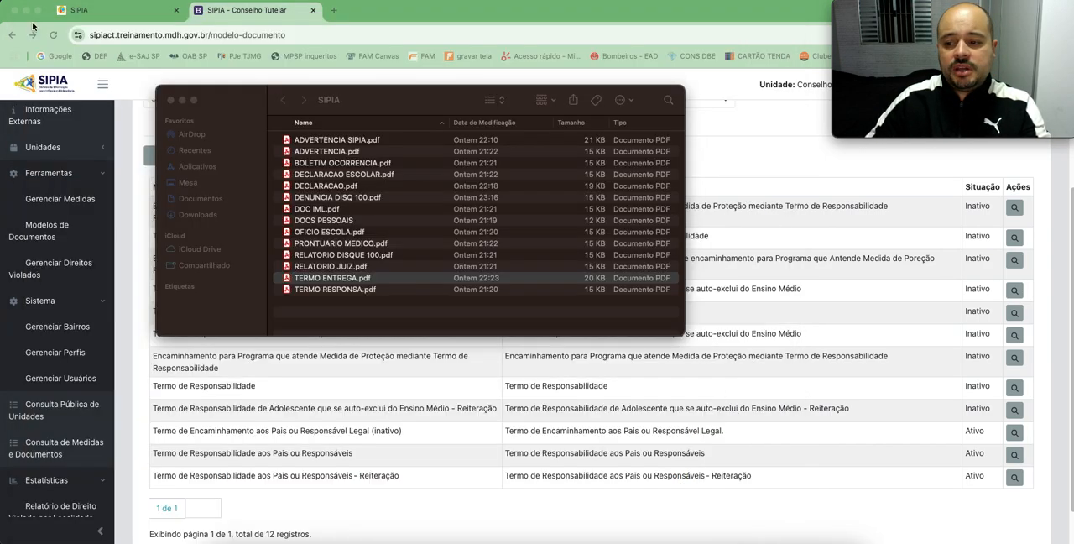
{"action": "left_click", "coordinate": [170, 100]}
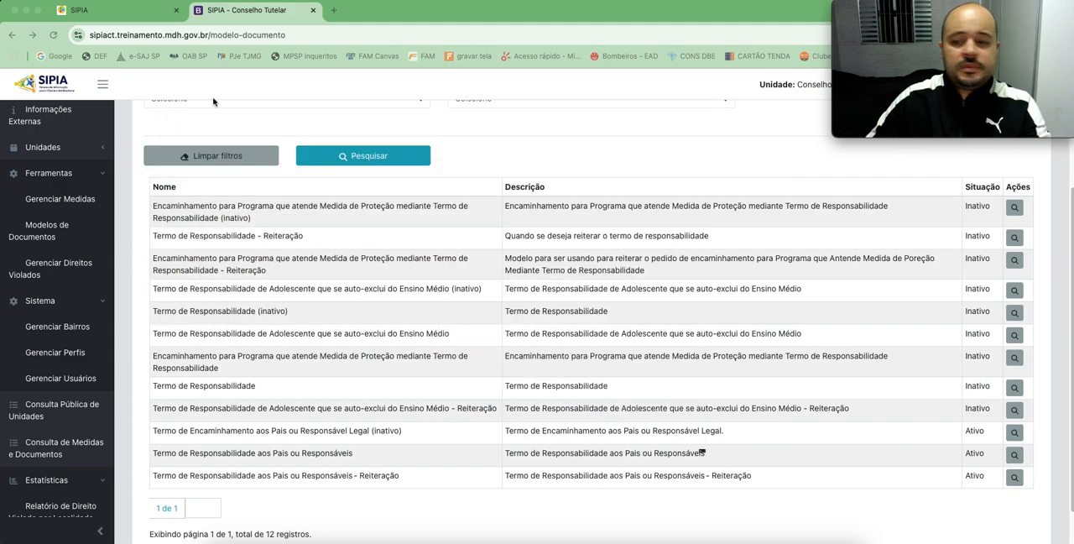